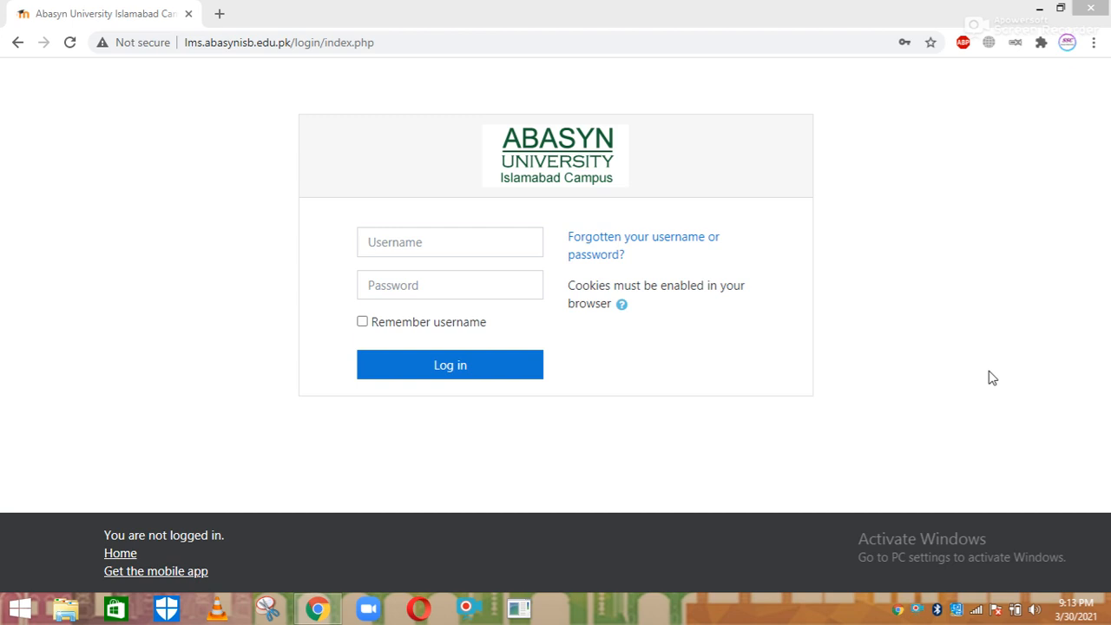
# Log in to AUIC-LMS using the teacher credentials saved in the browser's autofill
pyautogui.click(480, 249)
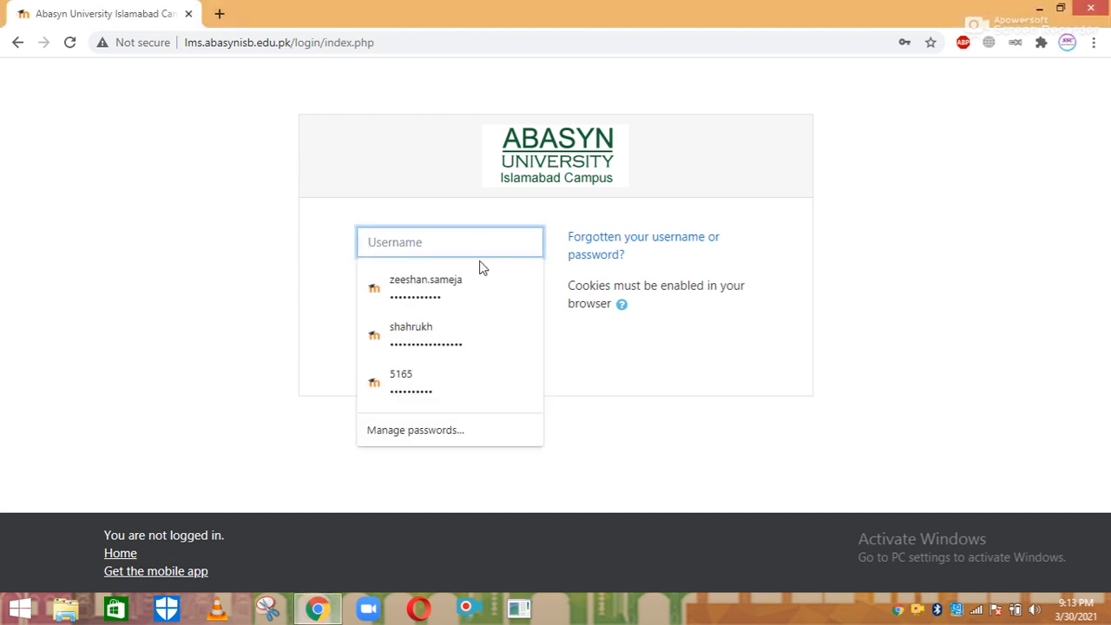
pyautogui.click(479, 281)
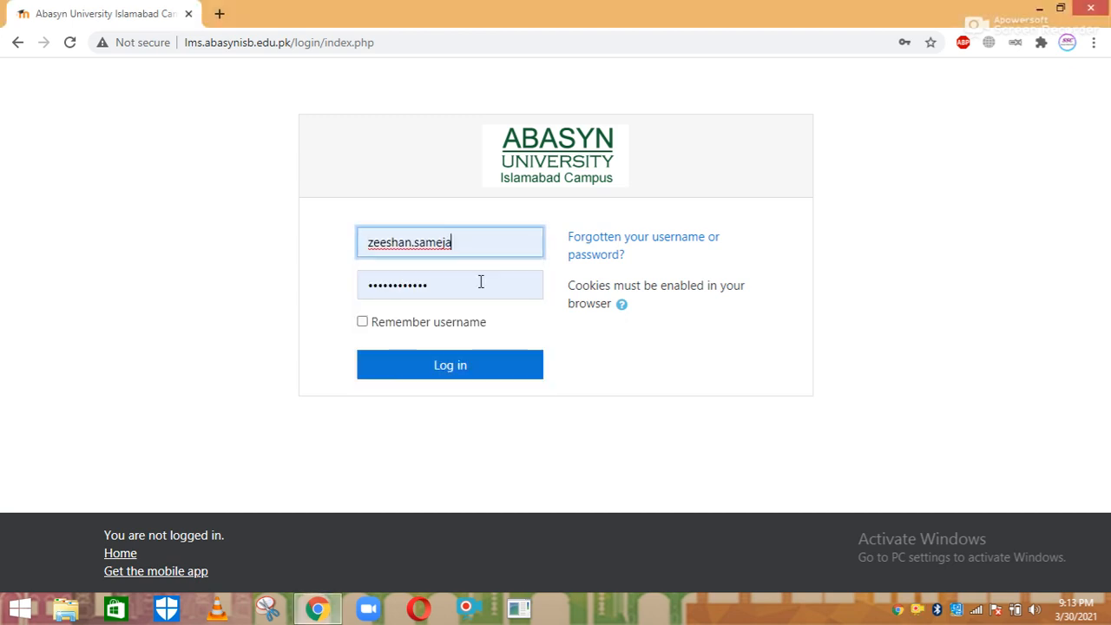
pyautogui.click(449, 368)
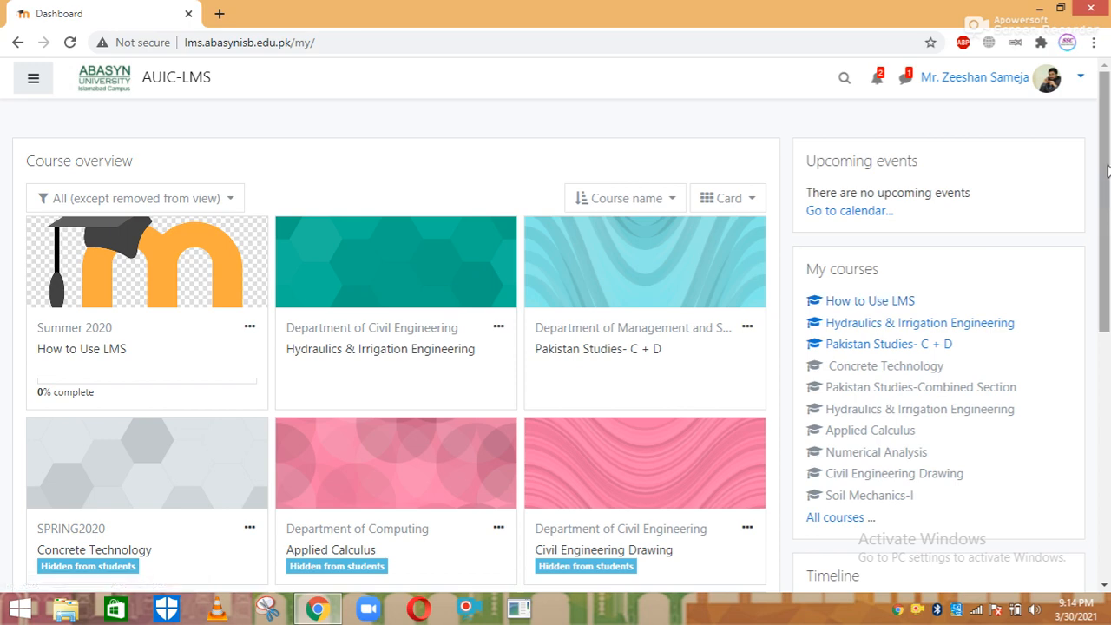
# Browse the dashboard's Course overview and open the Hydraulics & Irrigation Engineering course
pyautogui.scroll(-2, 880, 295)
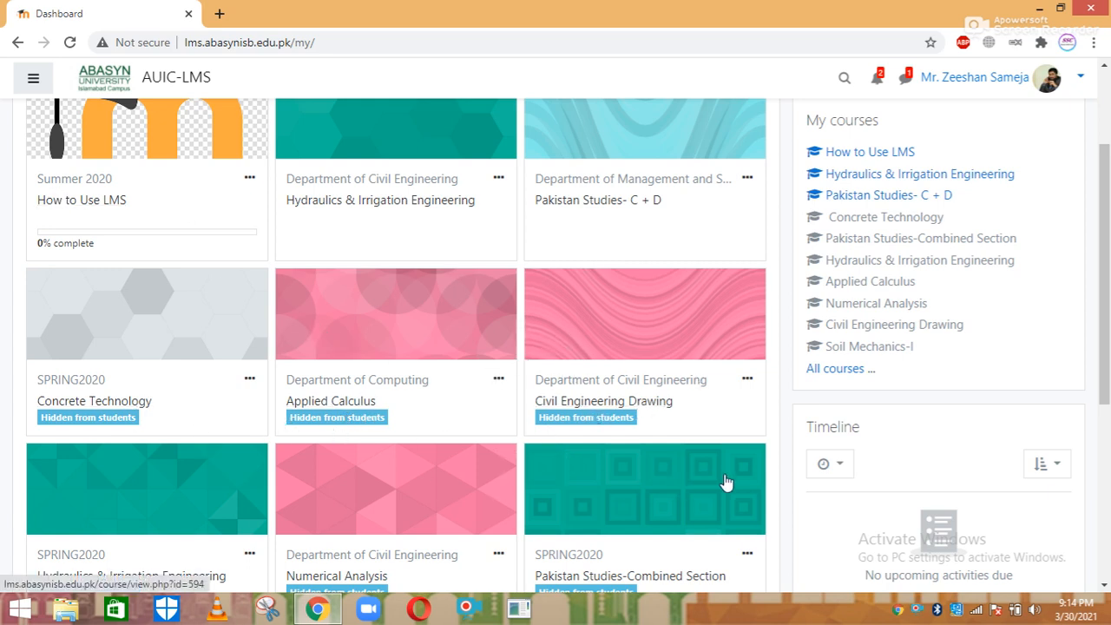
pyautogui.scroll(3, 583, 326)
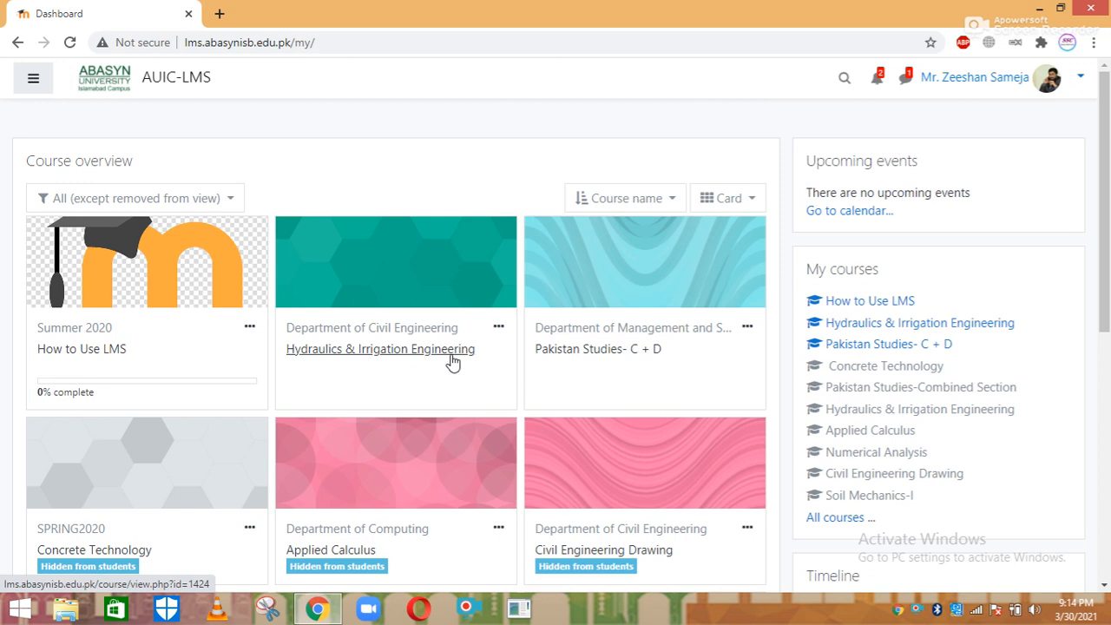
pyautogui.click(379, 351)
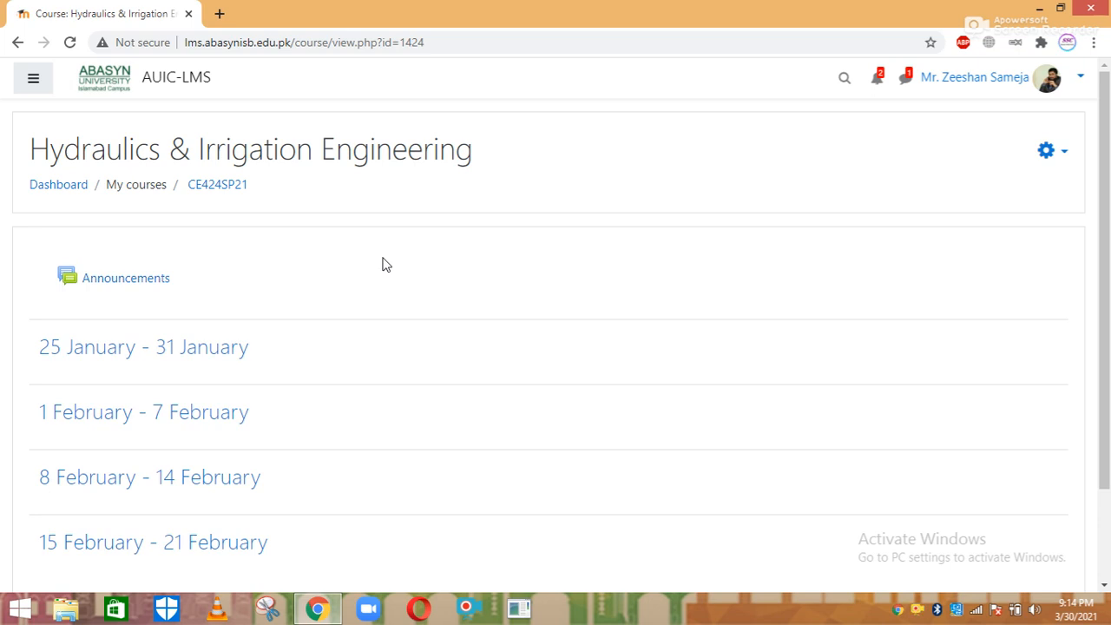
# Turn editing on from the course gear menu and look through the weekly sections
pyautogui.click(1065, 158)
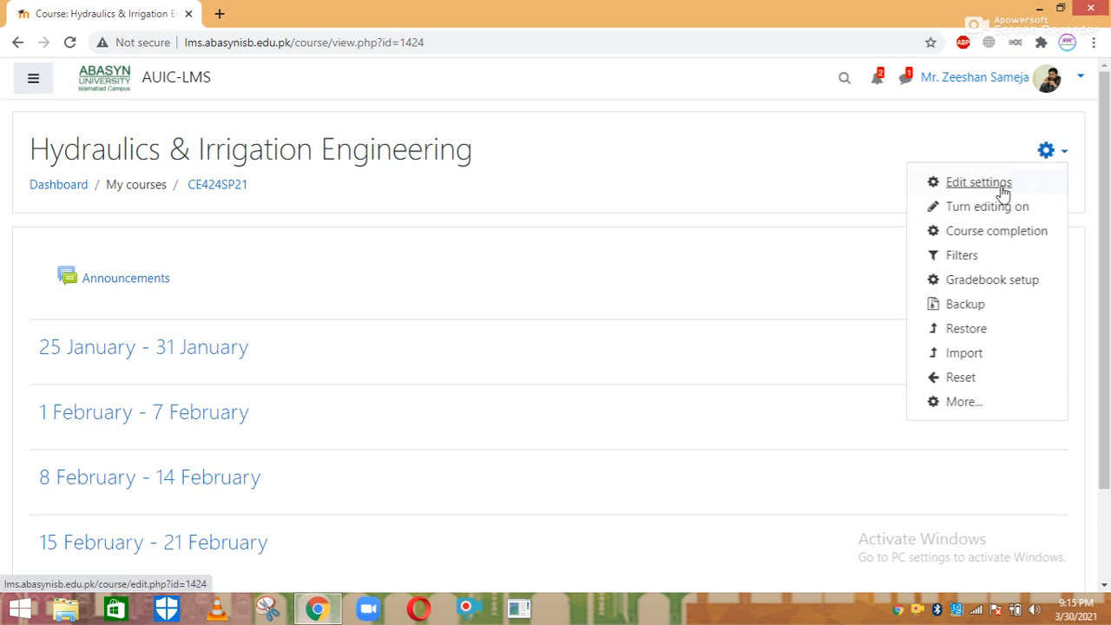
pyautogui.click(967, 212)
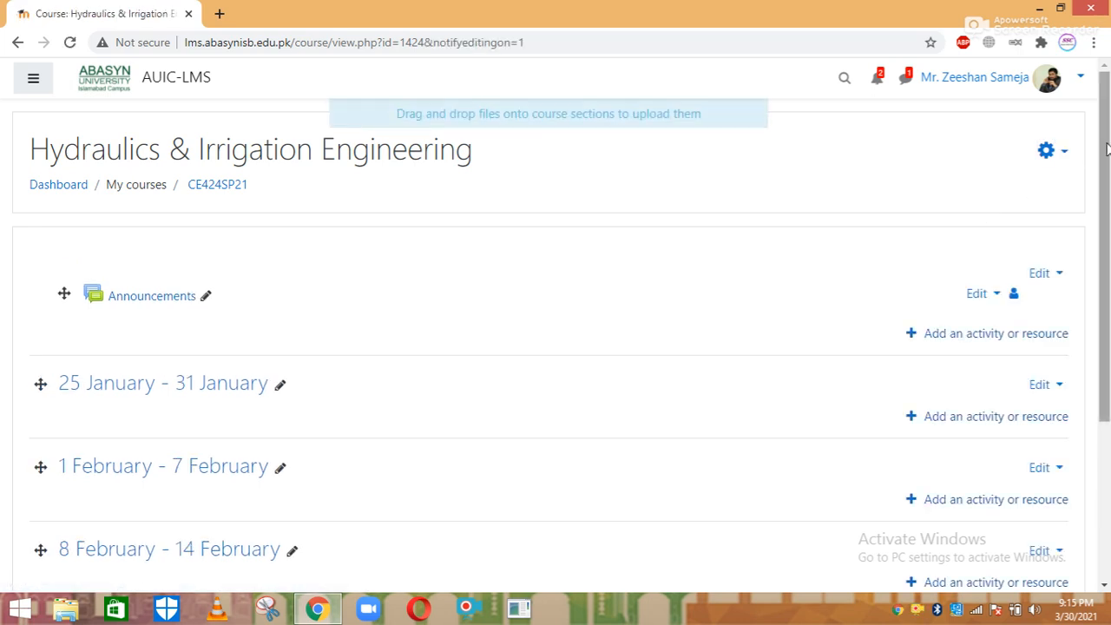
pyautogui.scroll(-2, 449, 235)
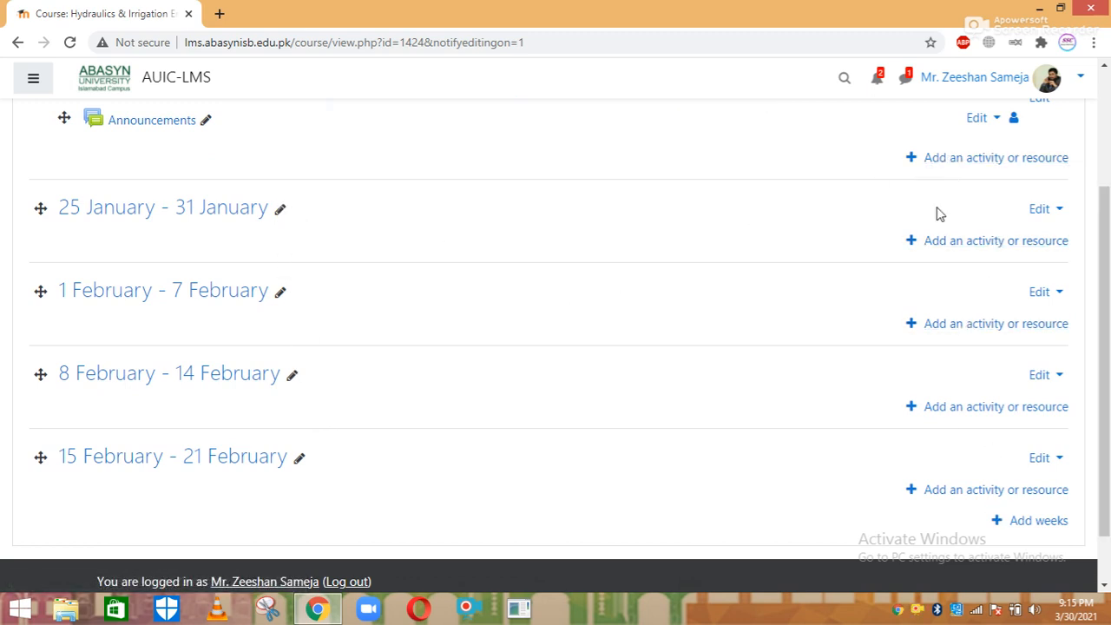
pyautogui.moveTo(1106, 267); pyautogui.dragTo(1106, 240)
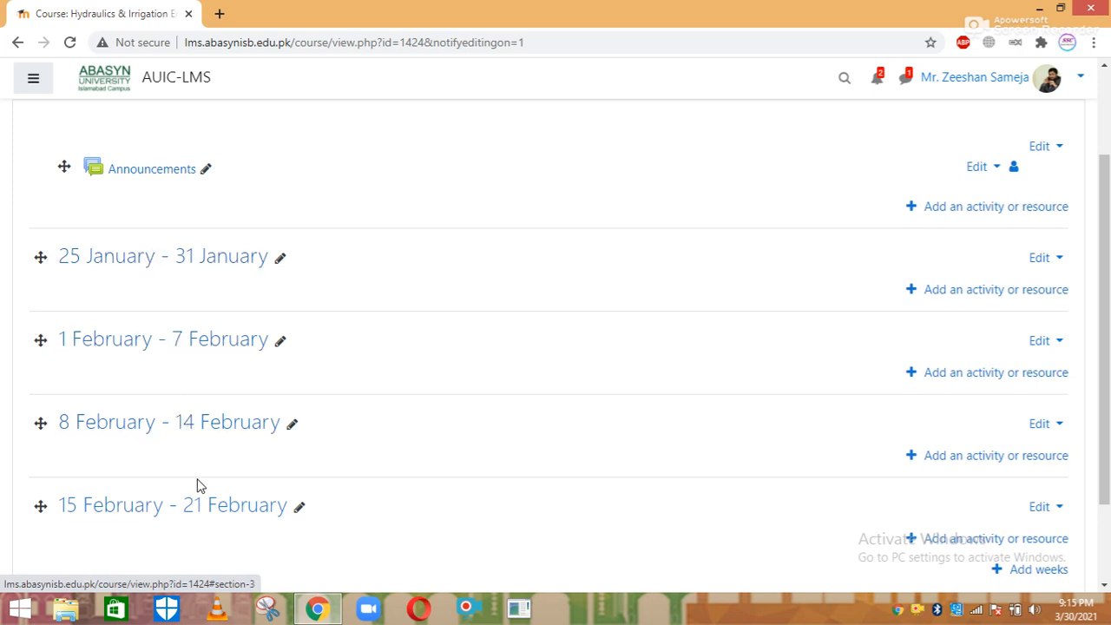
pyautogui.scroll(-1, 954, 486)
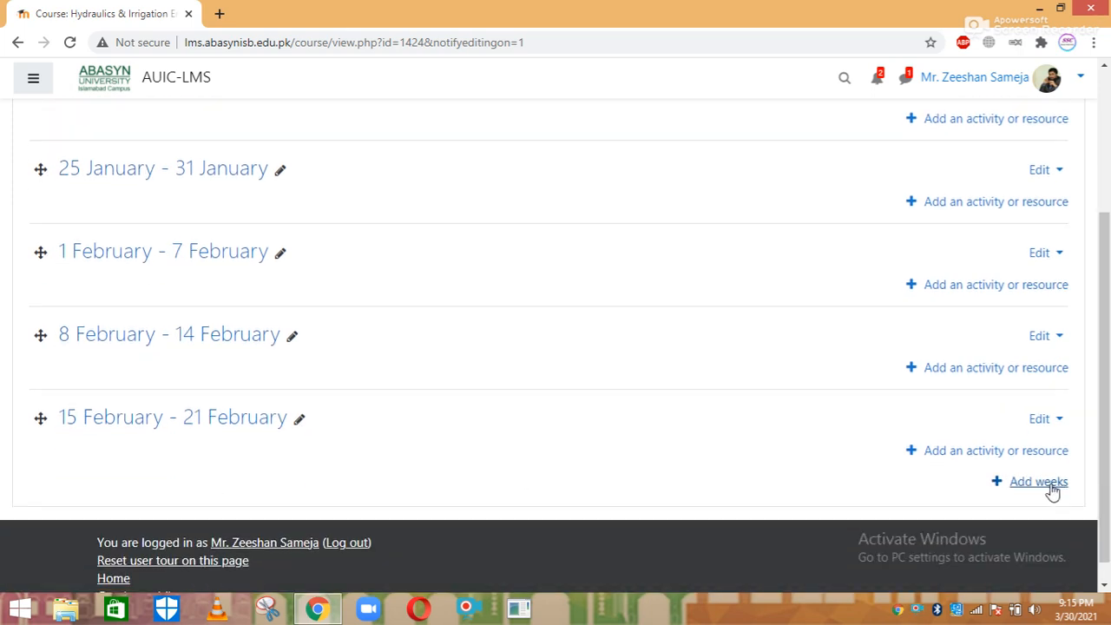
pyautogui.moveTo(1104, 487); pyautogui.dragTo(1106, 366)
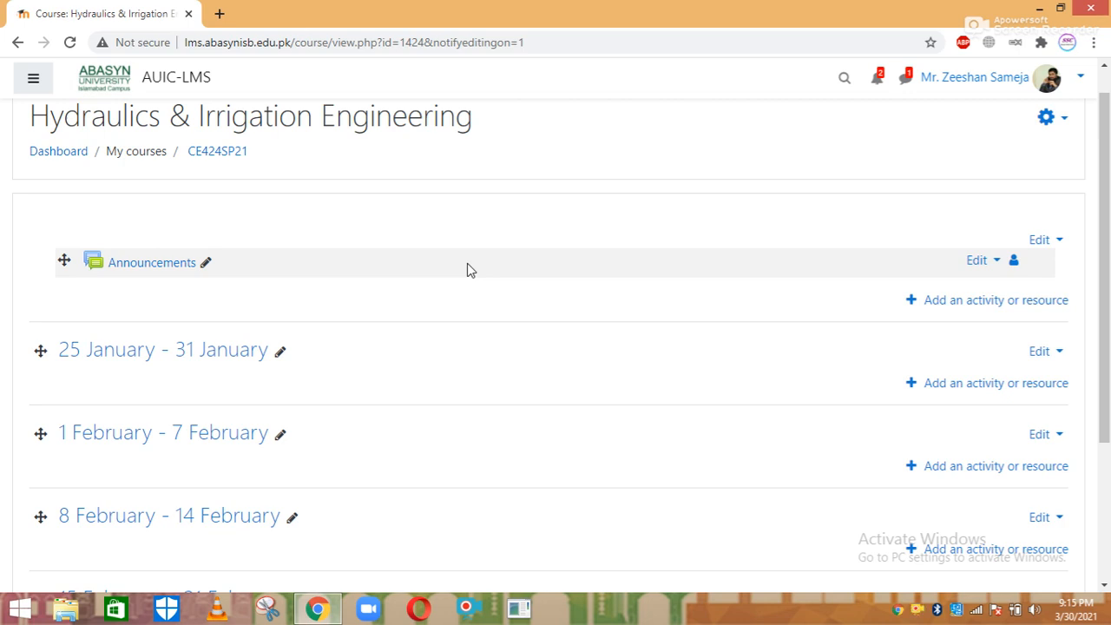
pyautogui.moveTo(1105, 182); pyautogui.dragTo(1105, 263)
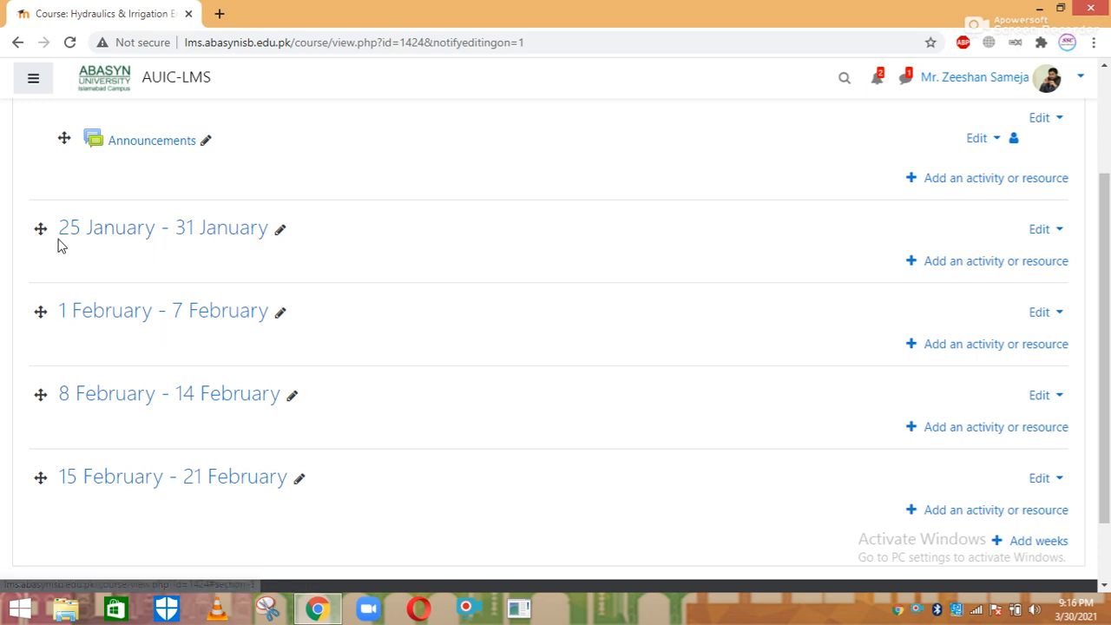
# Rename the 25 January, 1 February and 8 February weeks to Lectures/Slides/Notes, Recordings and Quizzes
pyautogui.click(280, 230)
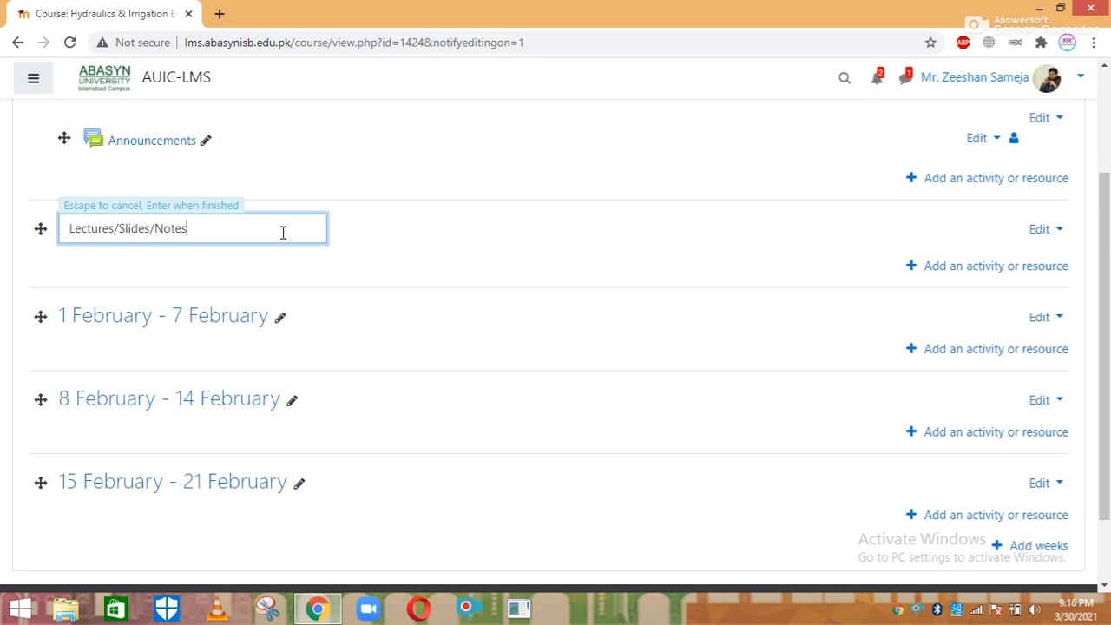
pyautogui.press('Return')
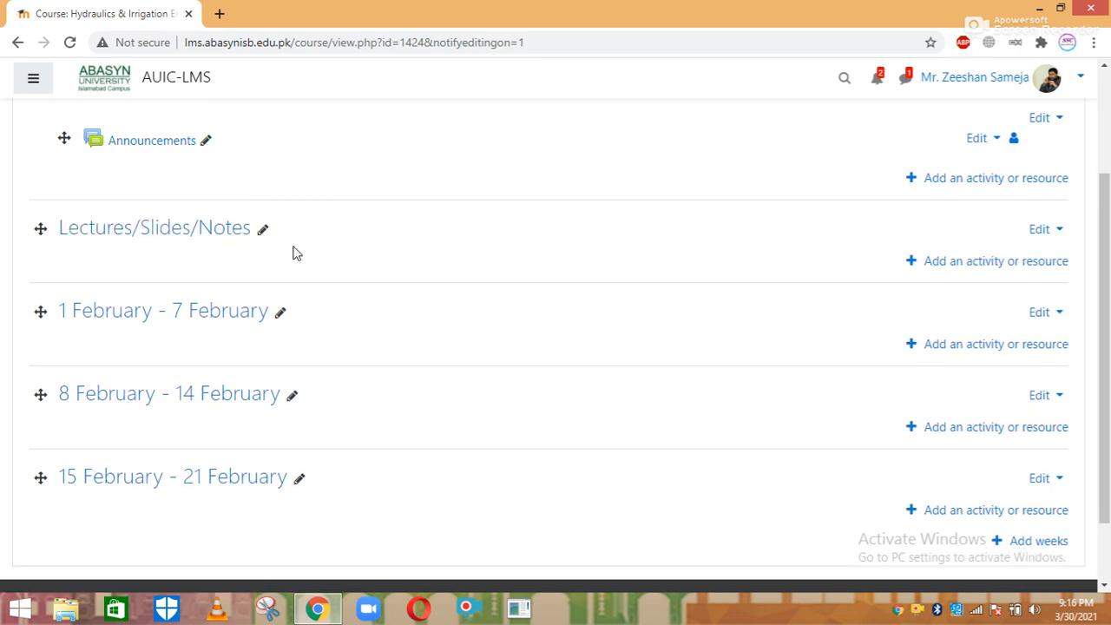
pyautogui.click(280, 313)
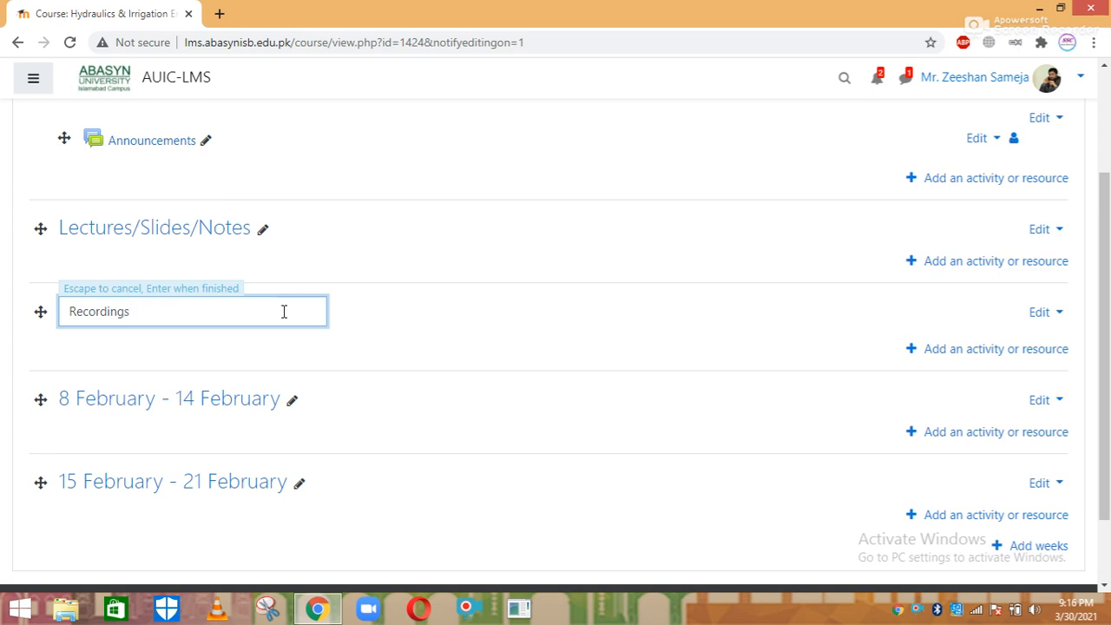
pyautogui.press('Return')
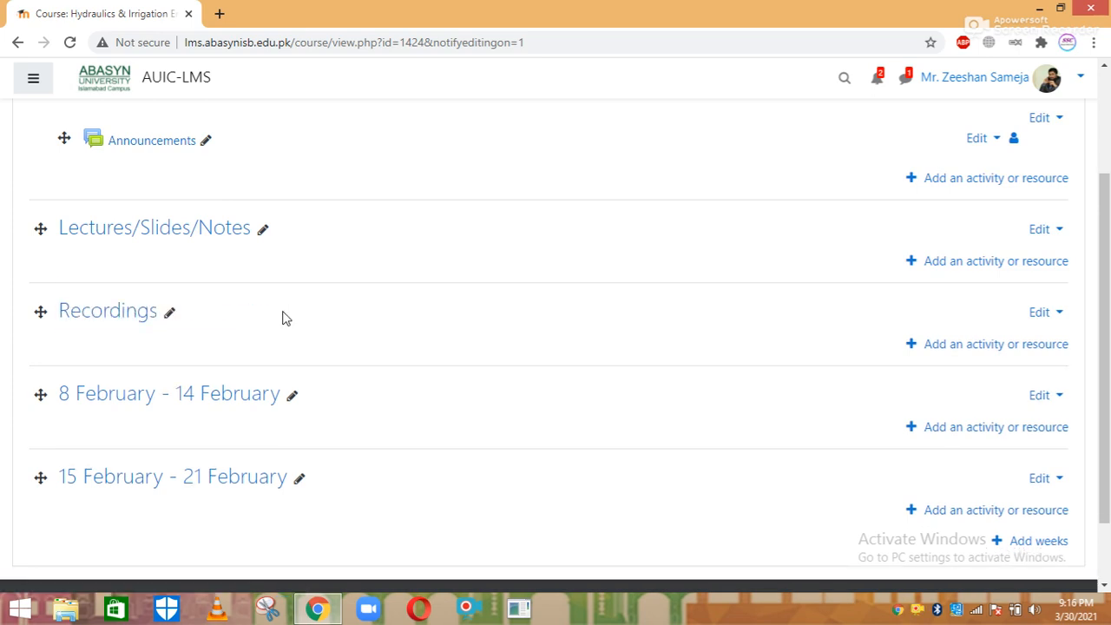
pyautogui.click(291, 395)
pyautogui.press('BackSpace')
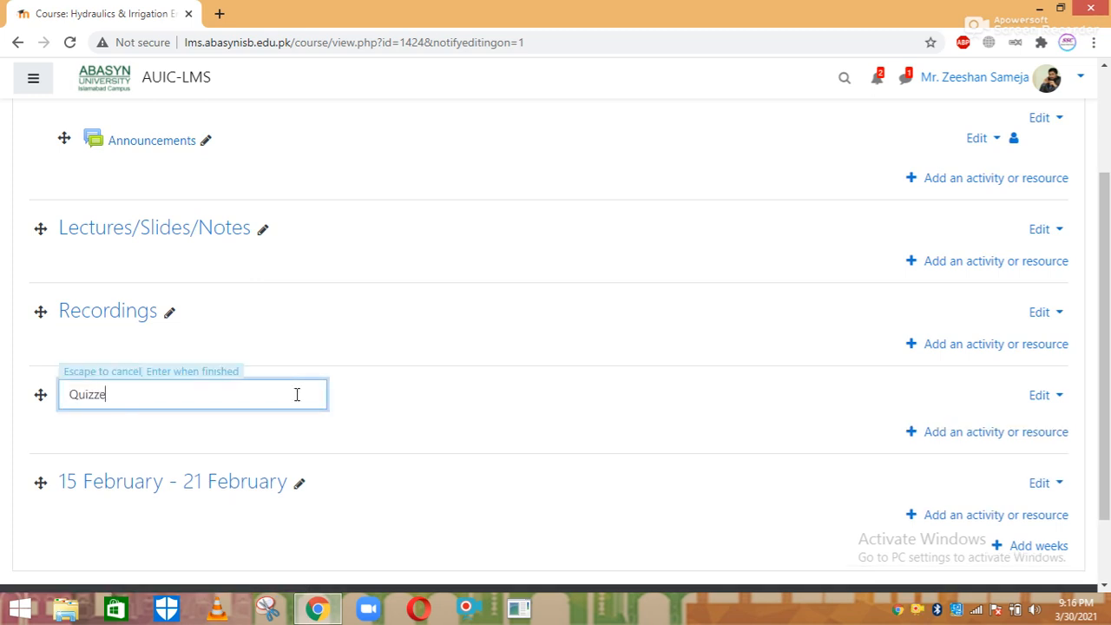
pyautogui.write('Quizzes')
pyautogui.press('Return')
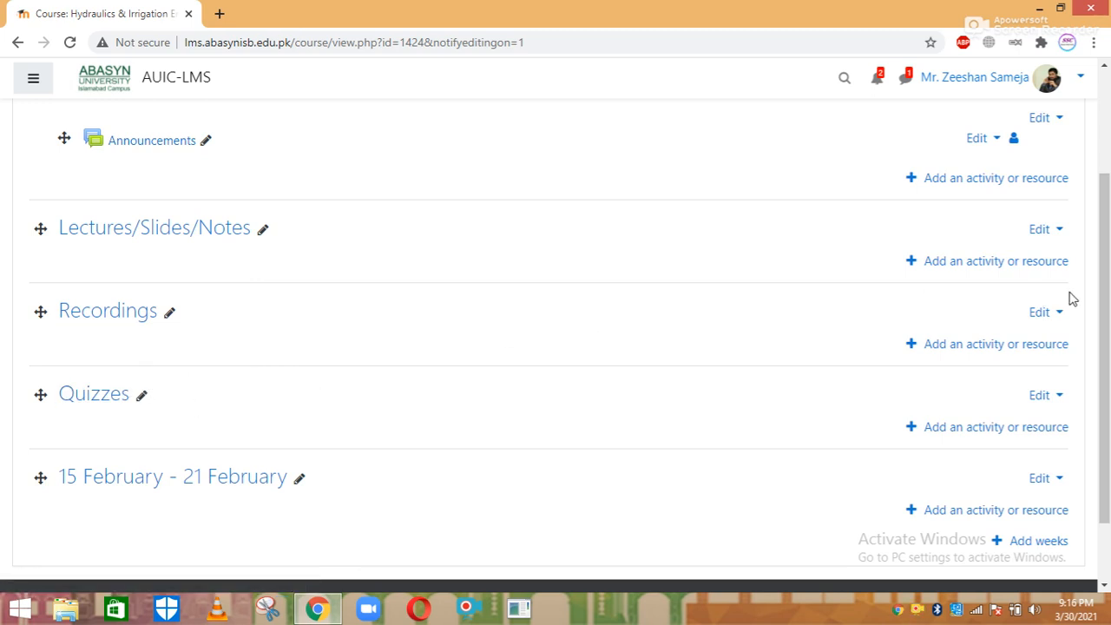
pyautogui.moveTo(1104, 321); pyautogui.dragTo(1104, 192)
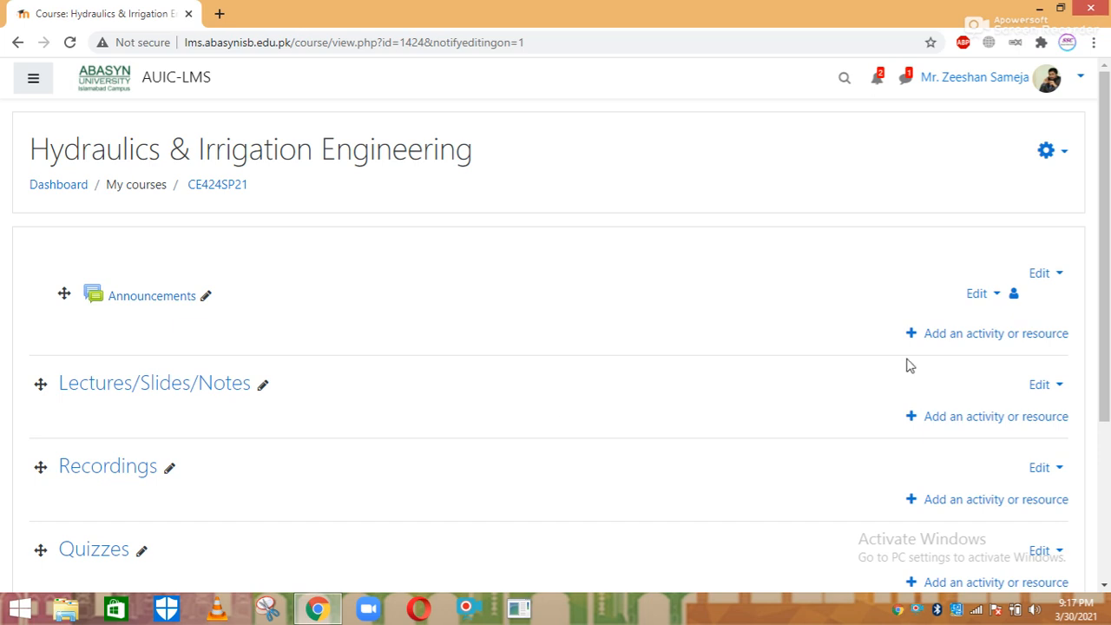
pyautogui.moveTo(1104, 227); pyautogui.dragTo(1104, 365)
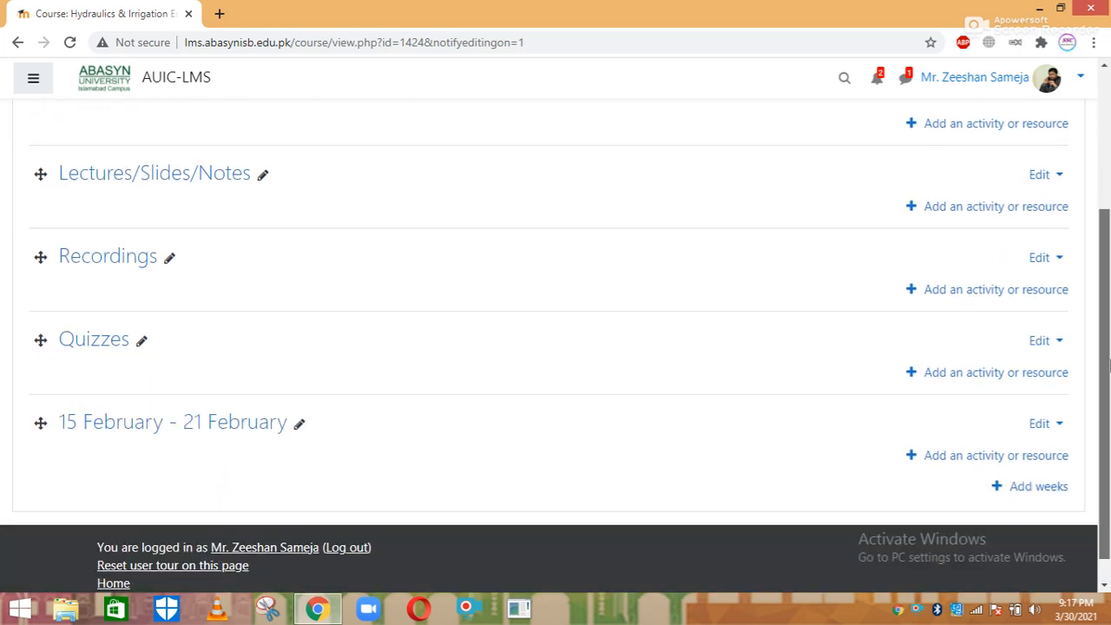
# Rename the 15 February - 21 February week to Assignments and cancel adding two more weeks
pyautogui.click(298, 423)
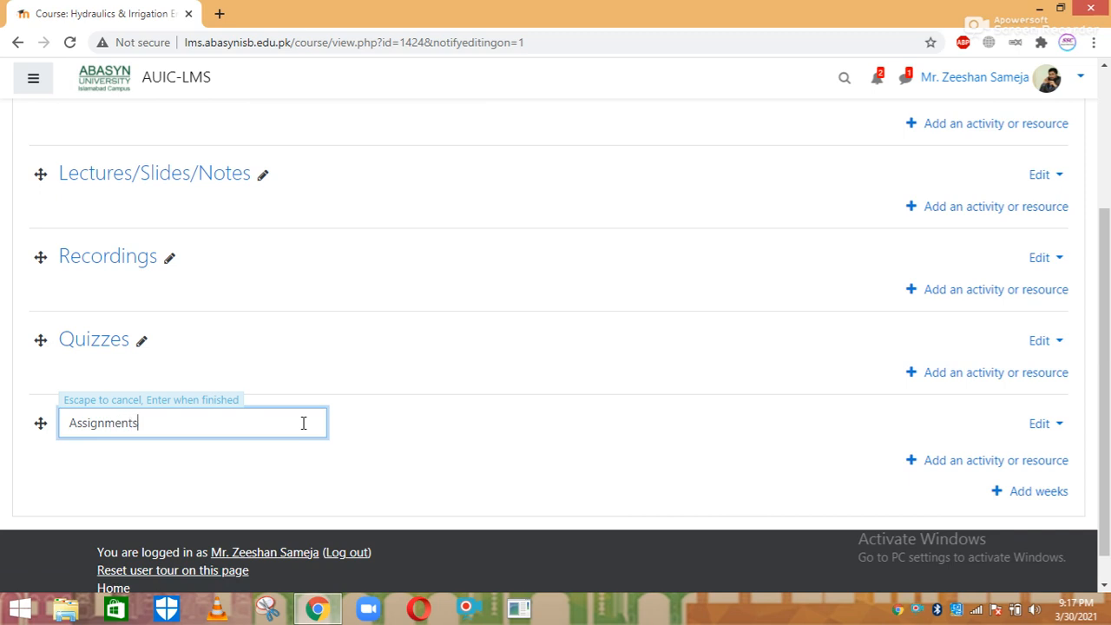
pyautogui.press('Return')
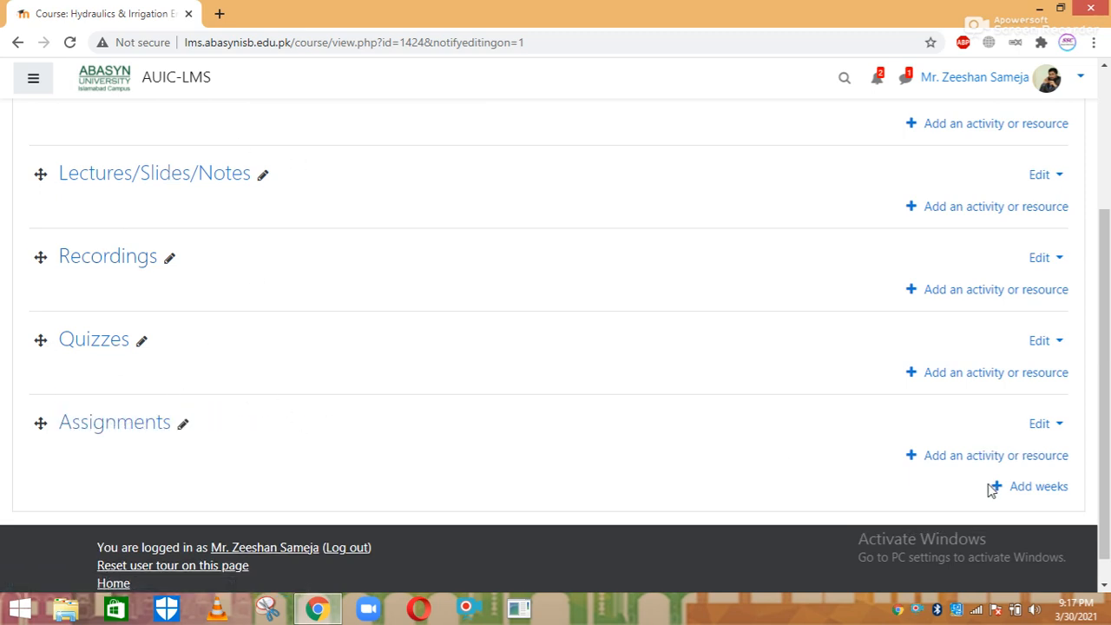
pyautogui.click(1033, 486)
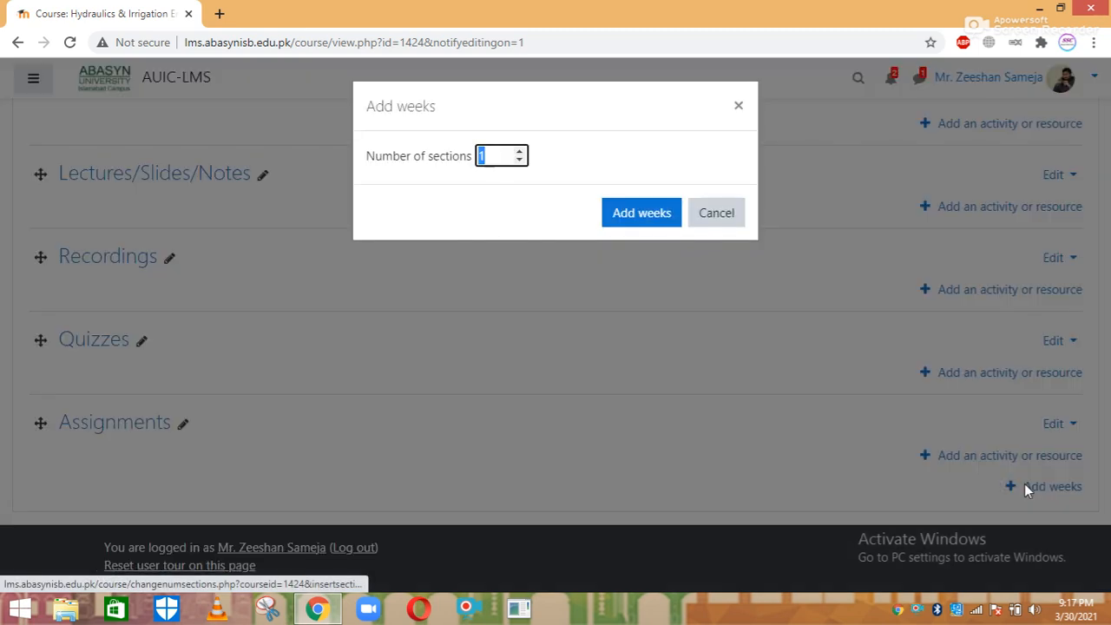
pyautogui.click(519, 152)
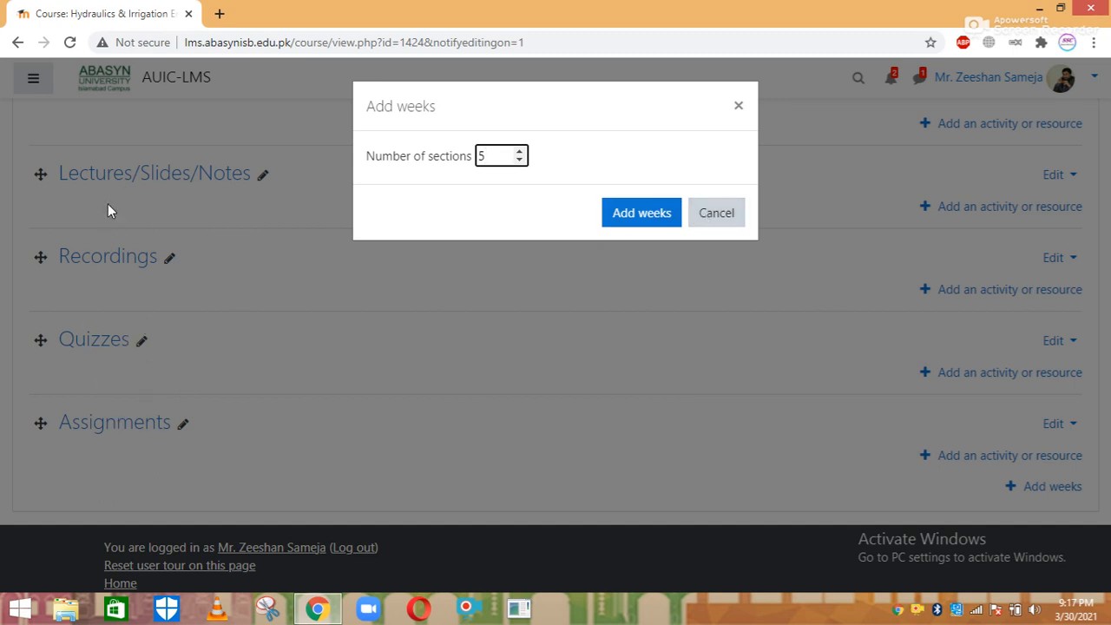
pyautogui.click(713, 217)
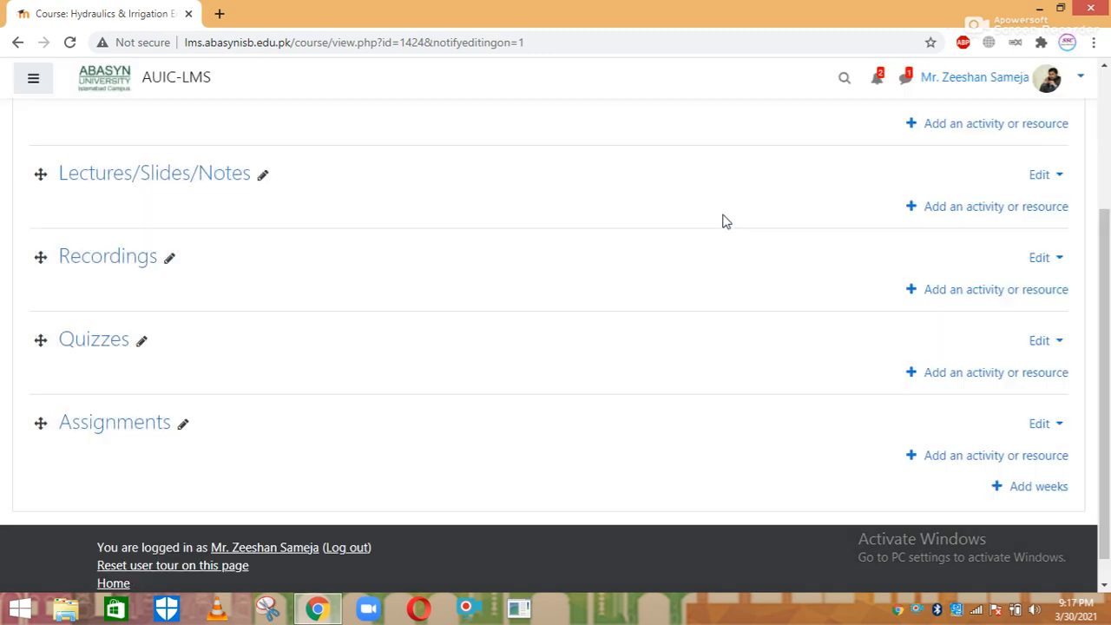
pyautogui.moveTo(1107, 271); pyautogui.dragTo(1108, 232)
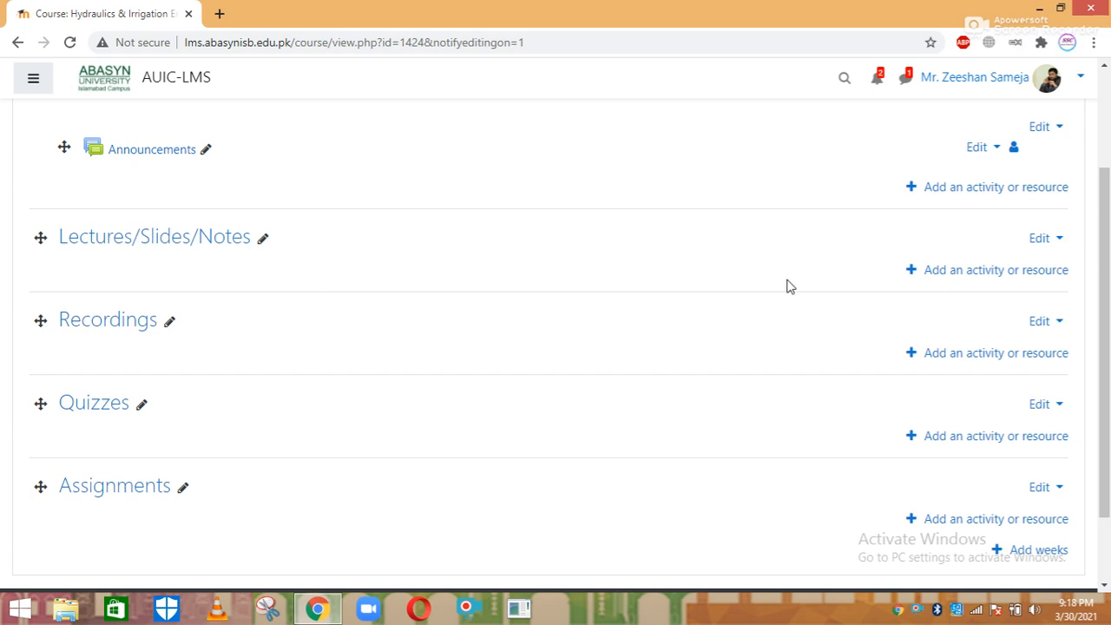
# Open the Add an activity or resource chooser beneath a course section
pyautogui.click(952, 270)
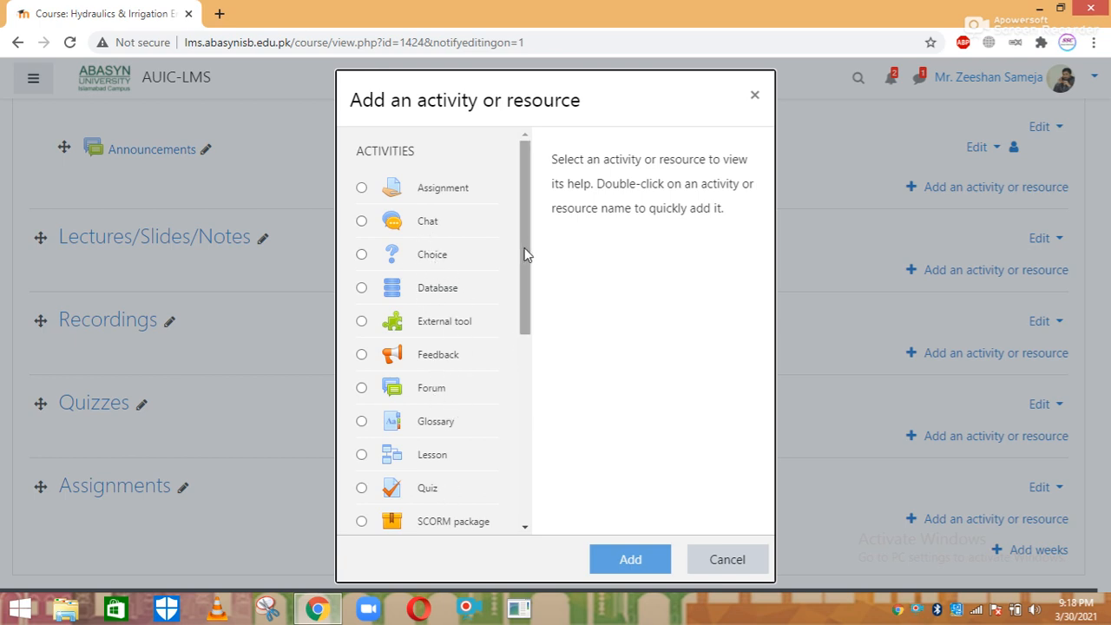
# Pick the File resource in the chooser and add it to Lectures/Slides/Notes
pyautogui.moveTo(525, 253); pyautogui.dragTo(526, 414)
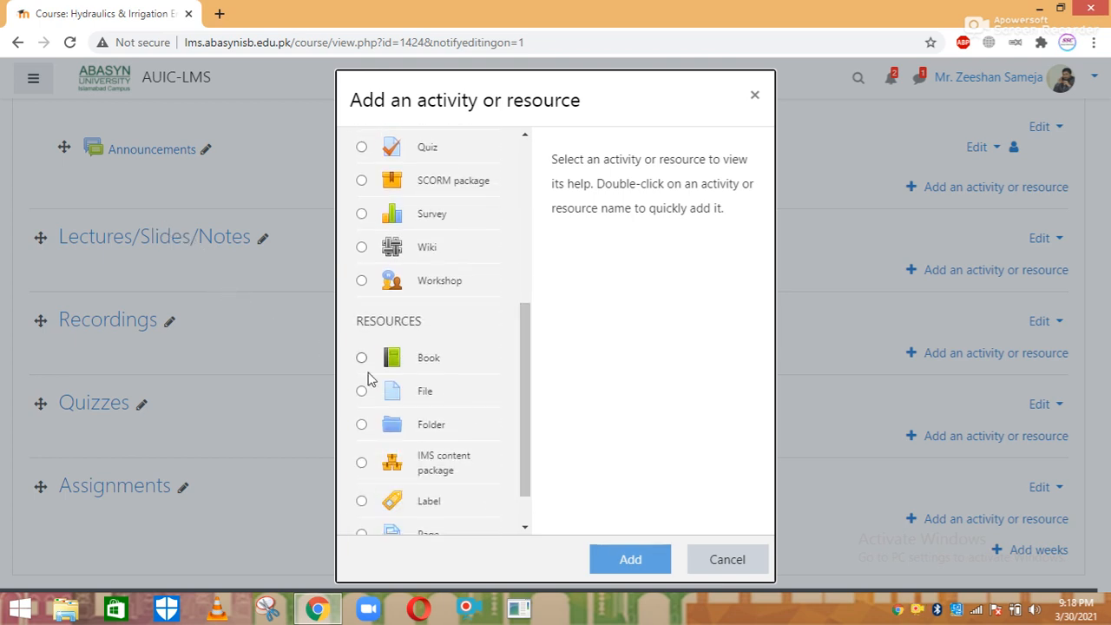
pyautogui.click(425, 393)
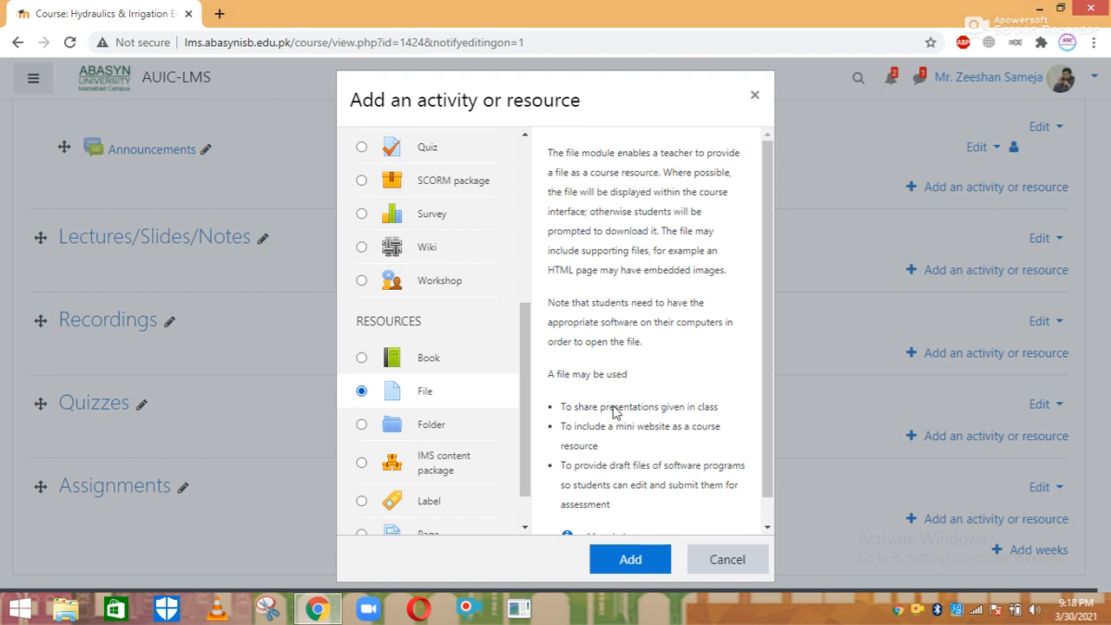
pyautogui.click(625, 558)
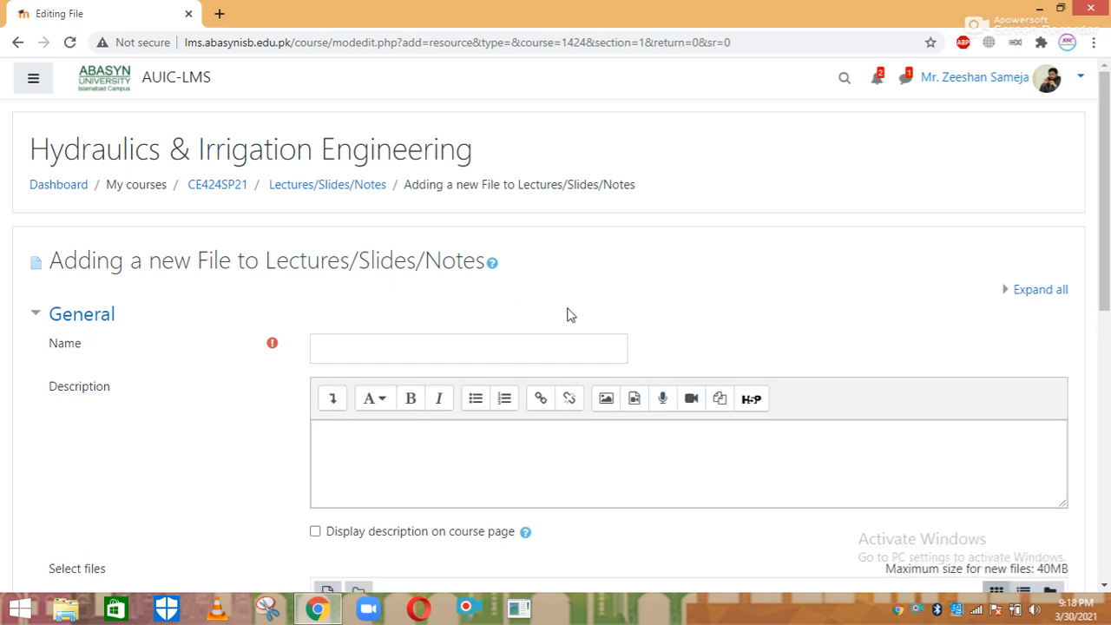
# Name the file 'Lecture No. 01', describe it as 'Specific Energy and its Properties', and show the description
pyautogui.click(370, 348)
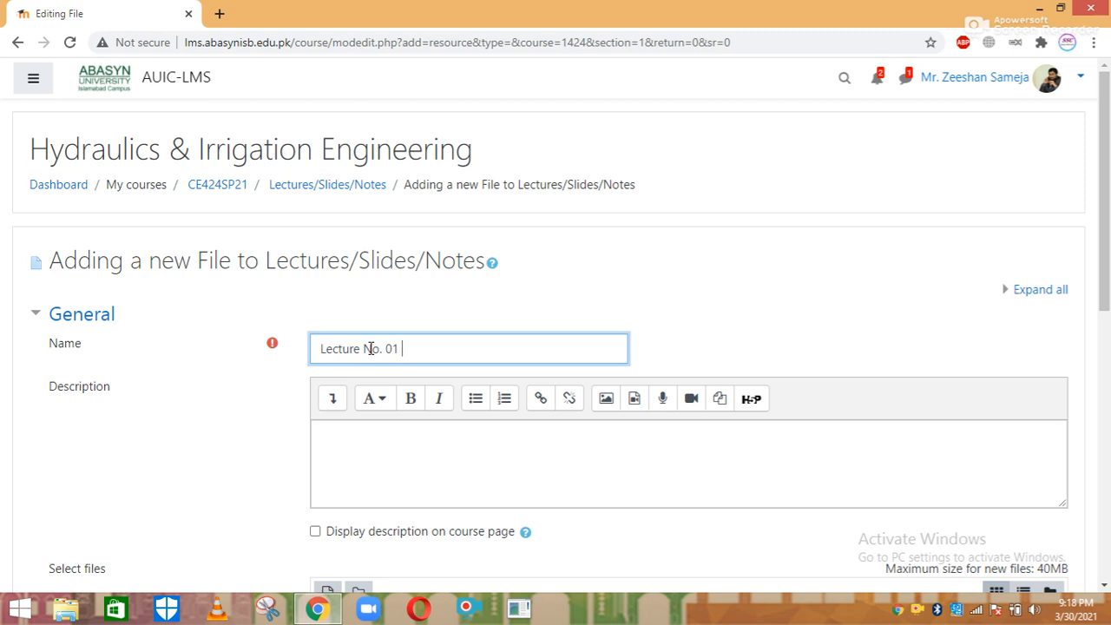
pyautogui.write('Lecture No. 01')
pyautogui.click(370, 432)
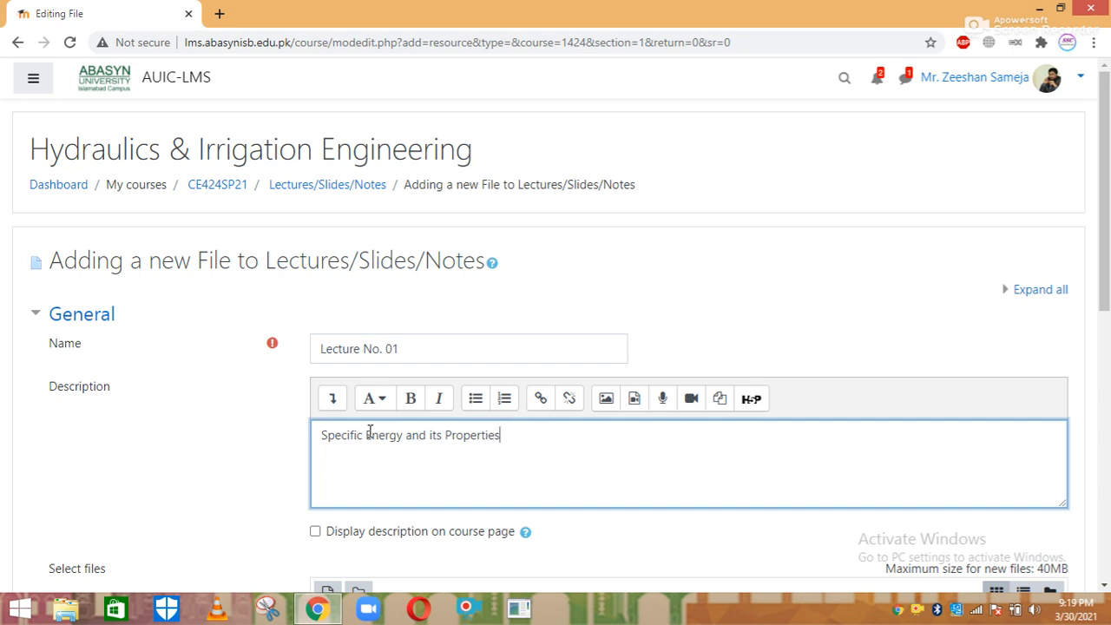
pyautogui.click(315, 531)
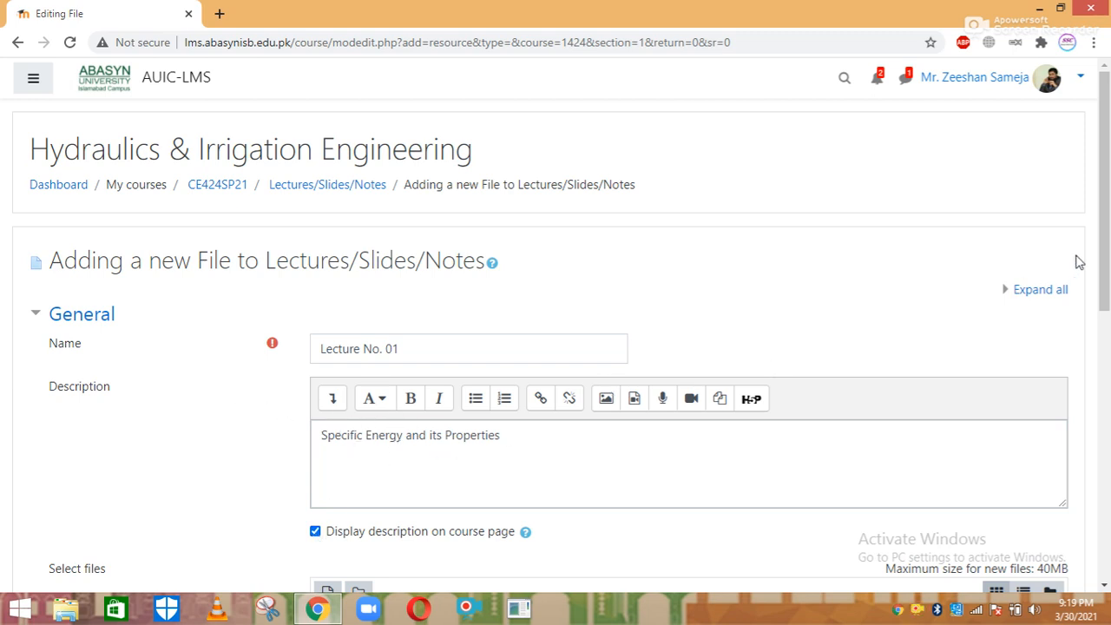
# In a maximized This PC window, browse D: > ABASYN University Data > Semester Spring 2020
pyautogui.click(1037, 10)
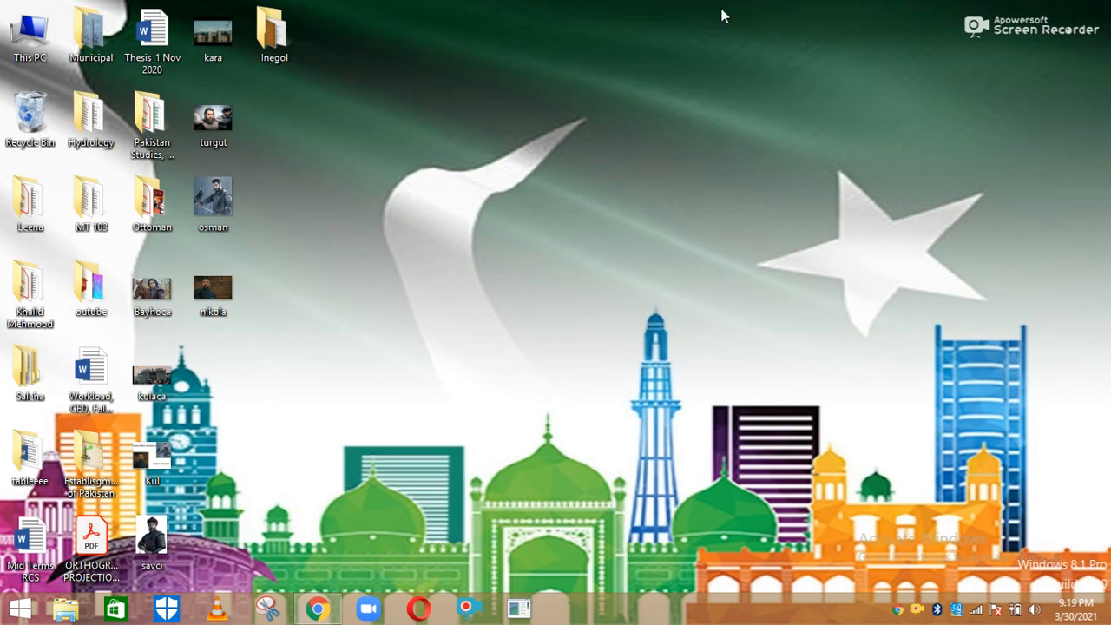
pyautogui.doubleClick(48, 61)
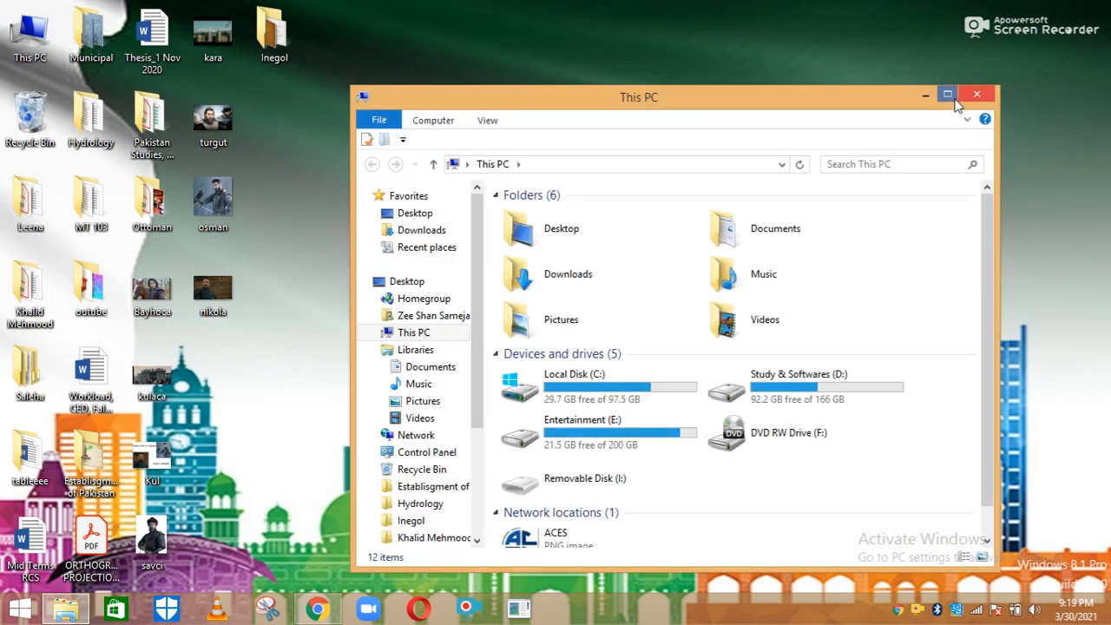
pyautogui.click(947, 95)
pyautogui.doubleClick(449, 249)
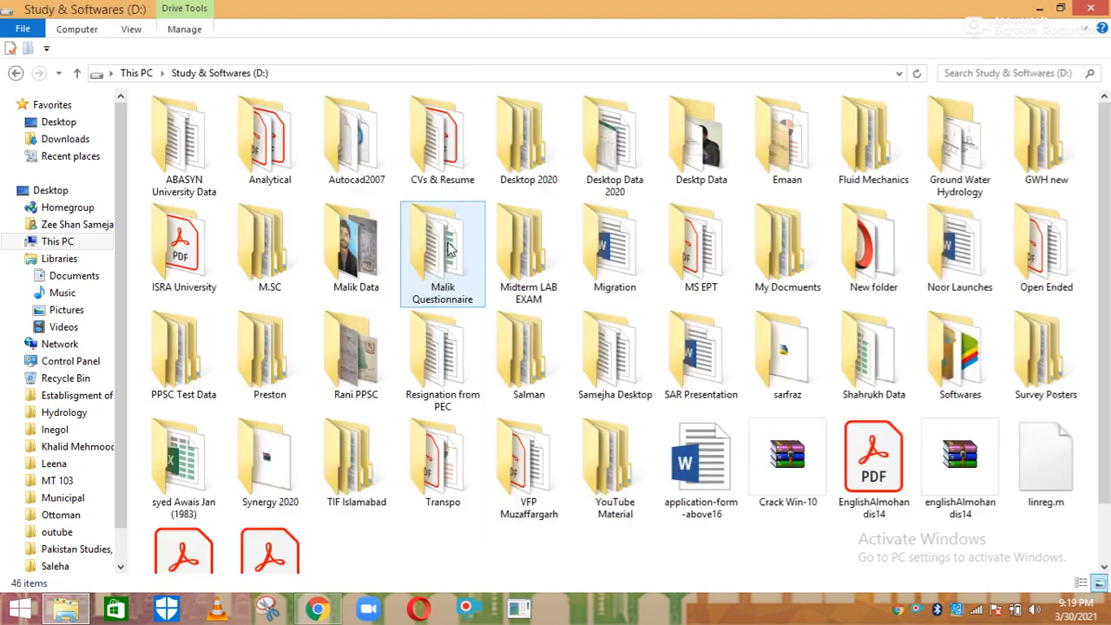
pyautogui.doubleClick(196, 149)
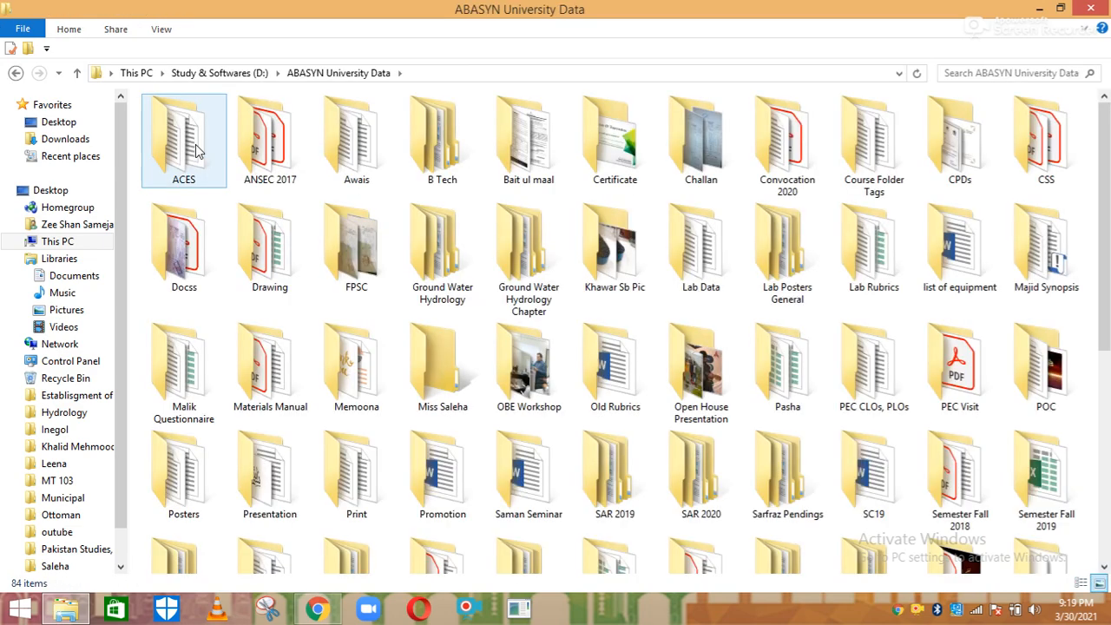
pyautogui.click(196, 149)
pyautogui.press('Down')
pyautogui.press('Down')
pyautogui.press('Down')
pyautogui.press('Down')
pyautogui.press('Right')
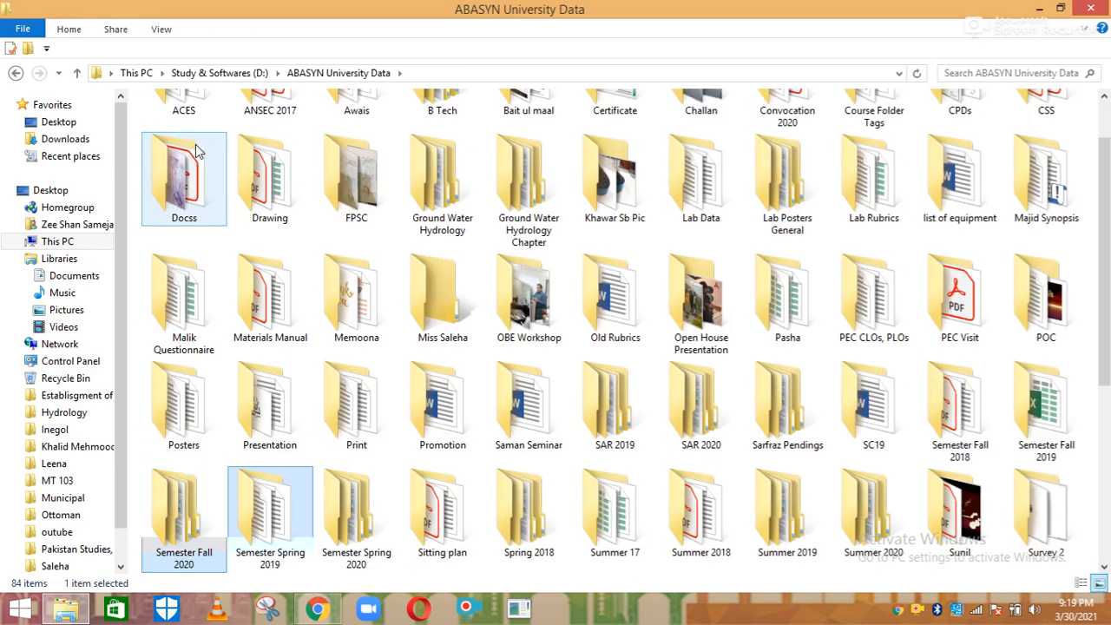
pyautogui.press('Right')
pyautogui.press('Return')
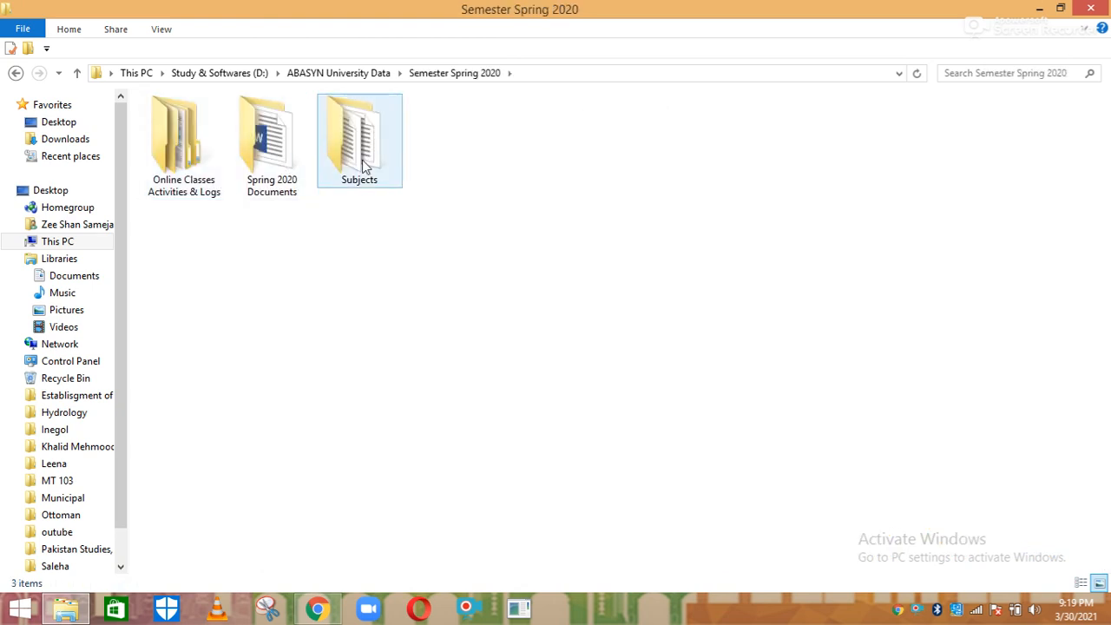
# Browse Subjects > Hydraulics & Irrigation Engineering > HE Lecture > Lecture 1 to the chapter 3 PDF, then return to Moodle
pyautogui.doubleClick(365, 164)
pyautogui.doubleClick(365, 164)
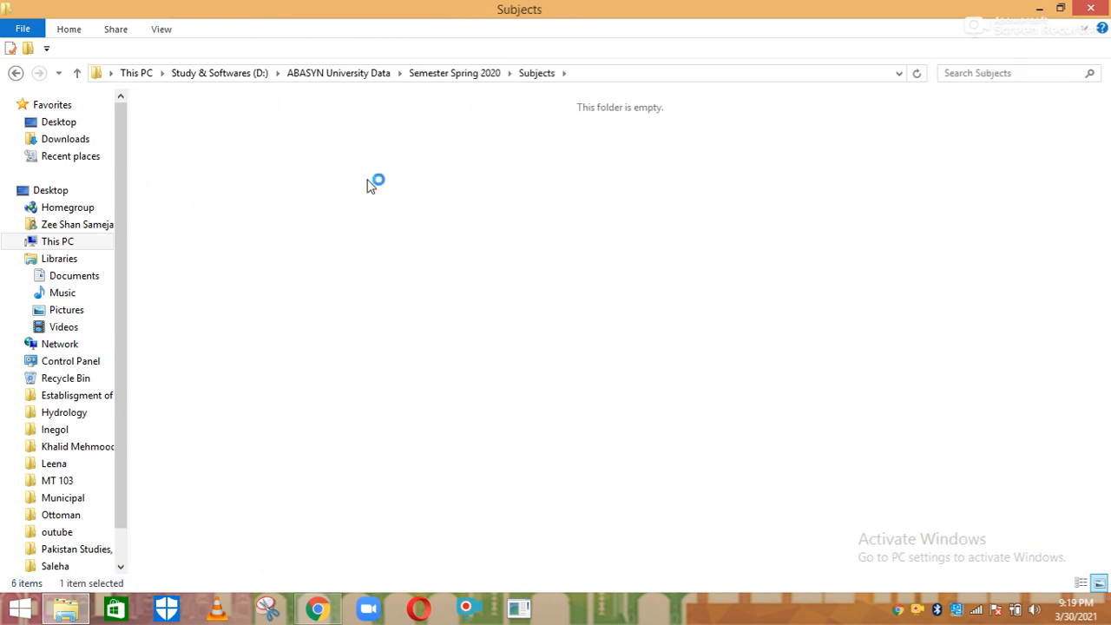
pyautogui.doubleClick(159, 145)
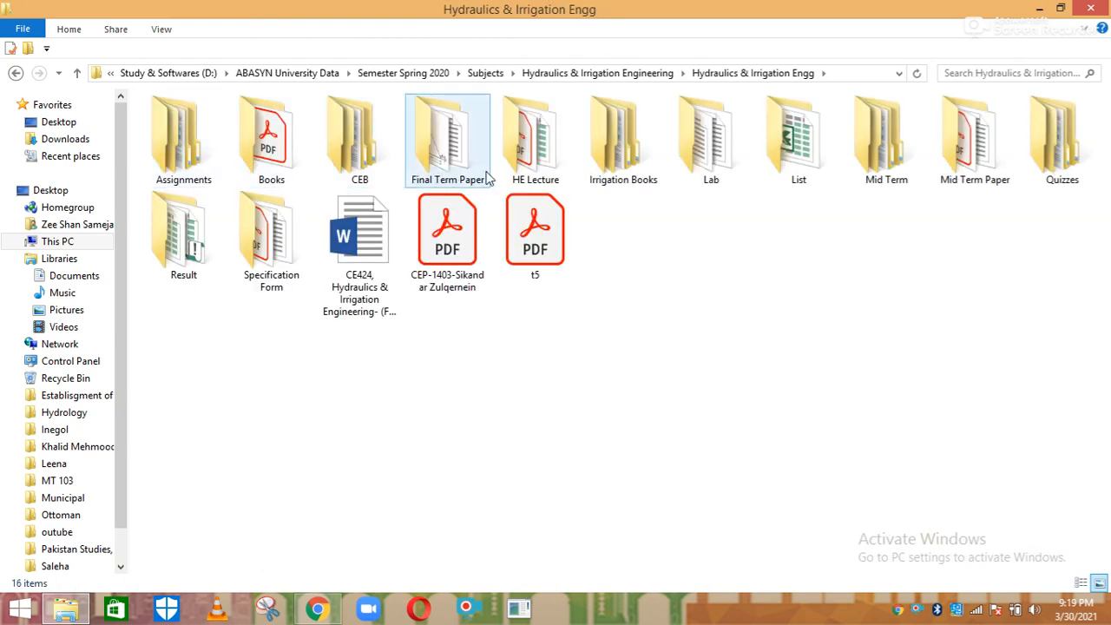
pyautogui.doubleClick(556, 152)
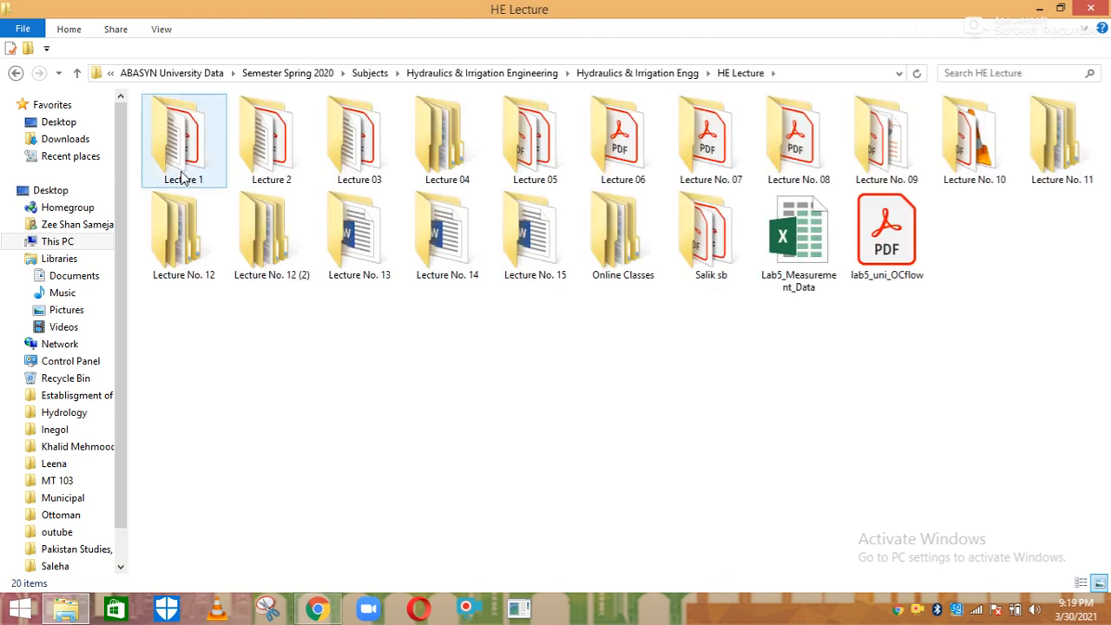
pyautogui.doubleClick(182, 172)
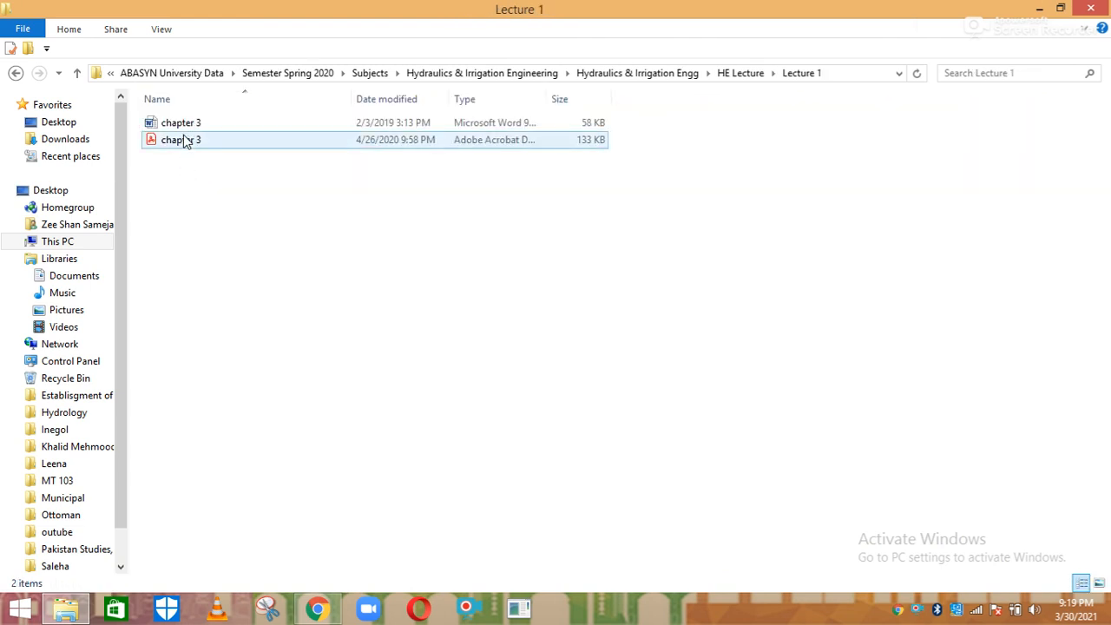
pyautogui.click(191, 141)
pyautogui.click(194, 161)
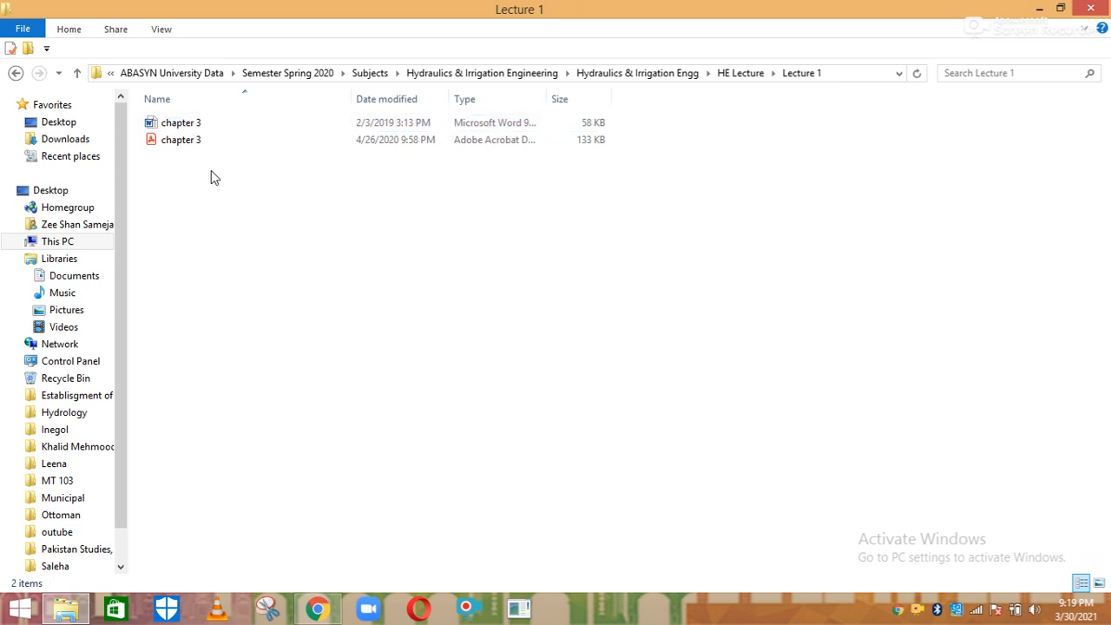
pyautogui.click(318, 608)
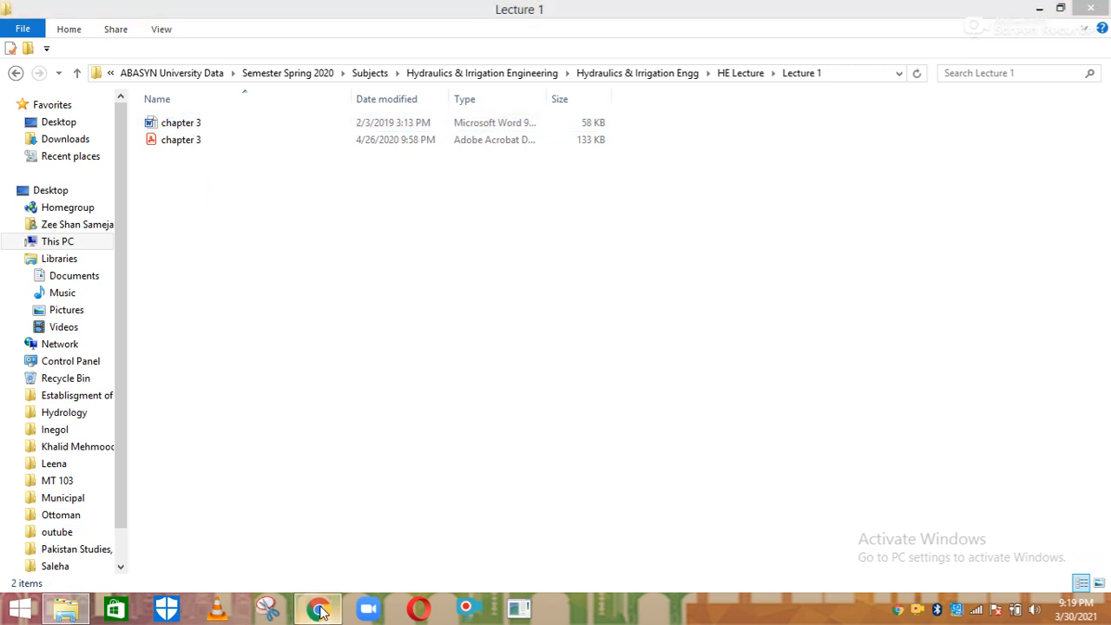
pyautogui.scroll(-4, 1107, 269)
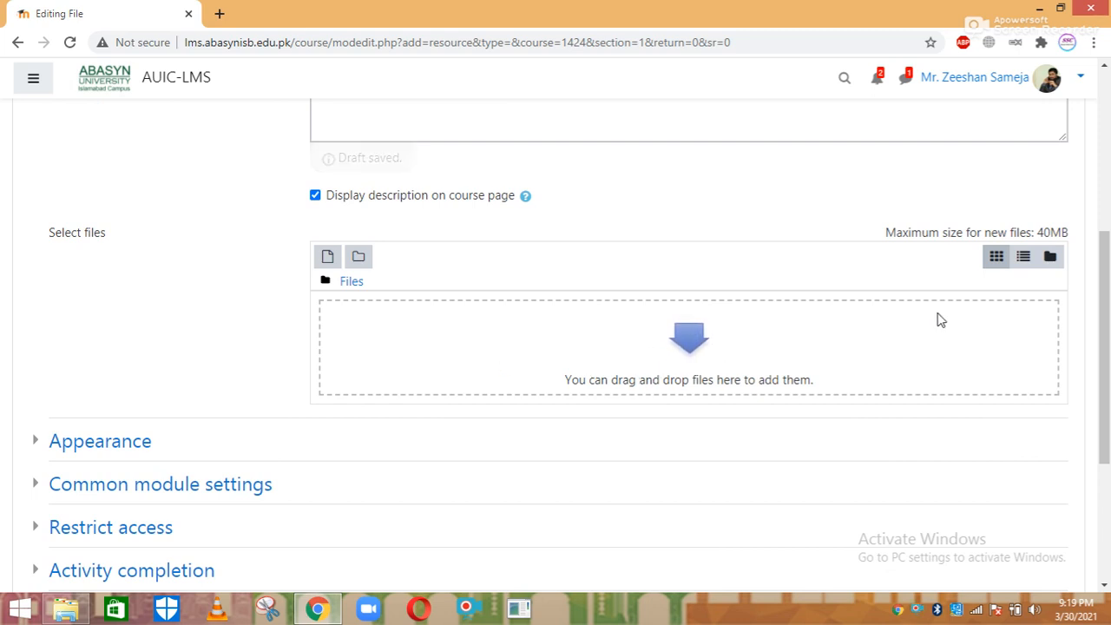
pyautogui.scroll(-1, 937, 317)
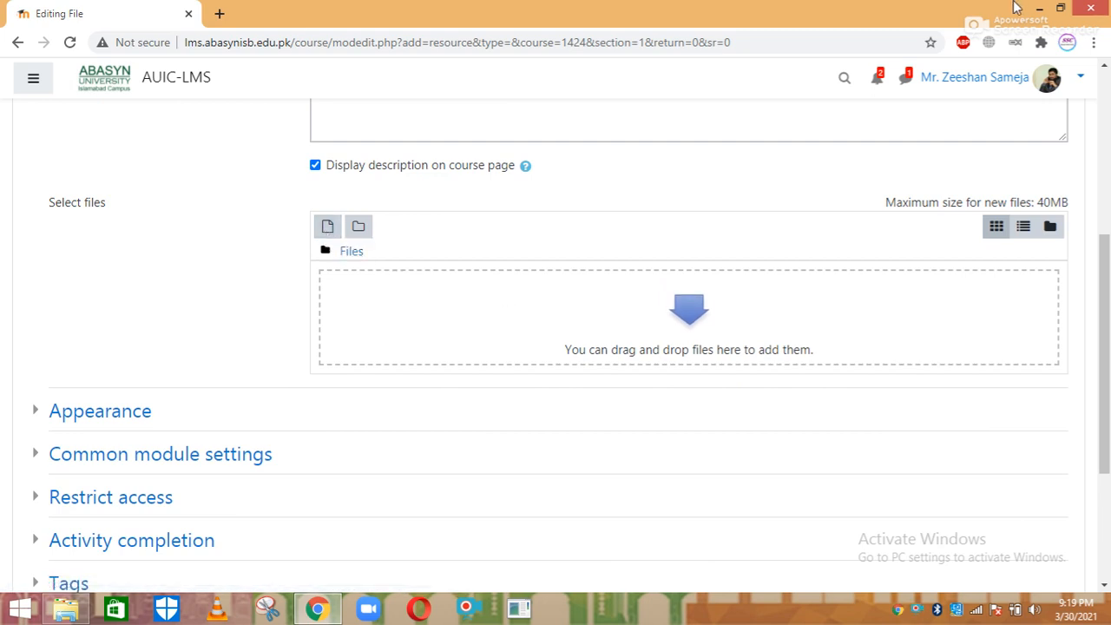
# Drag chapter 3.pdf from Explorer into the File form's upload area, then re-maximize the browser
pyautogui.click(1060, 8)
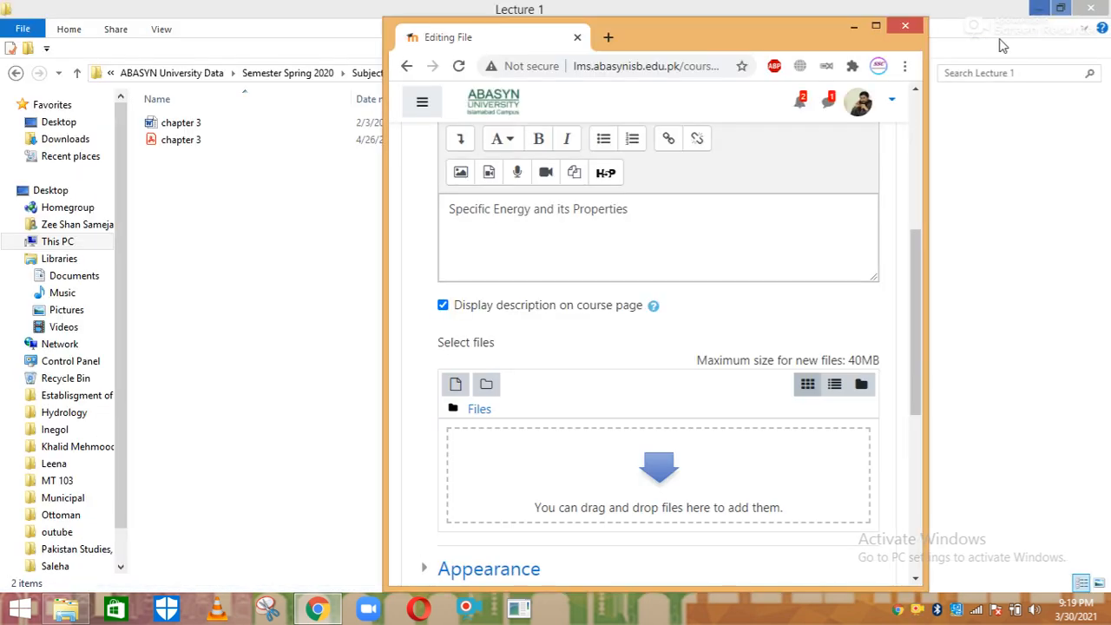
pyautogui.click(217, 149)
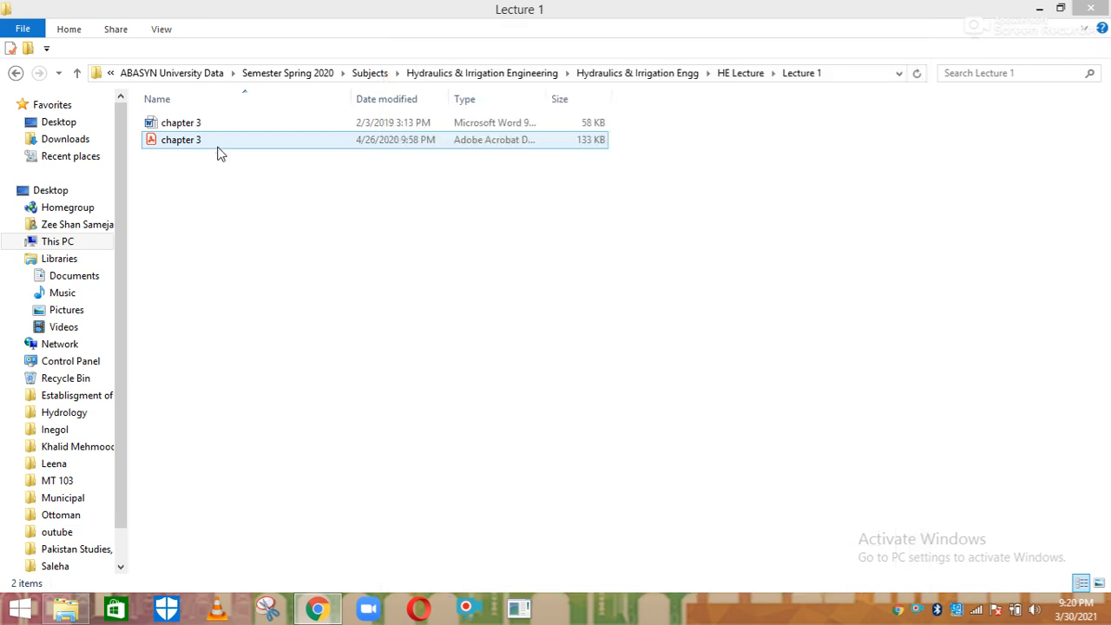
pyautogui.click(317, 607)
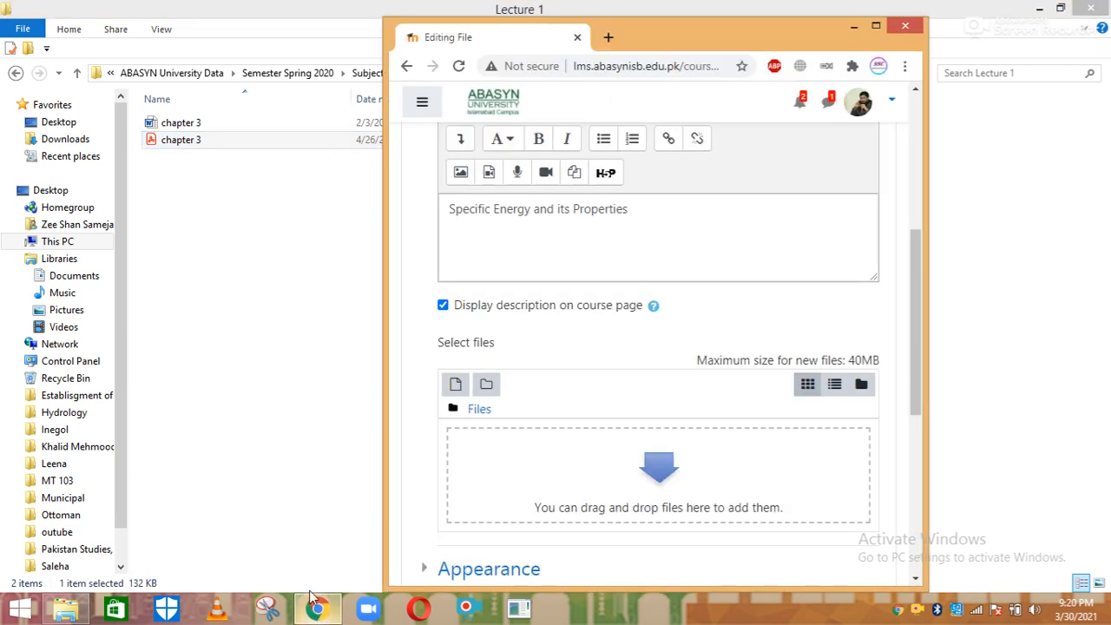
pyautogui.moveTo(192, 144); pyautogui.dragTo(617, 478)
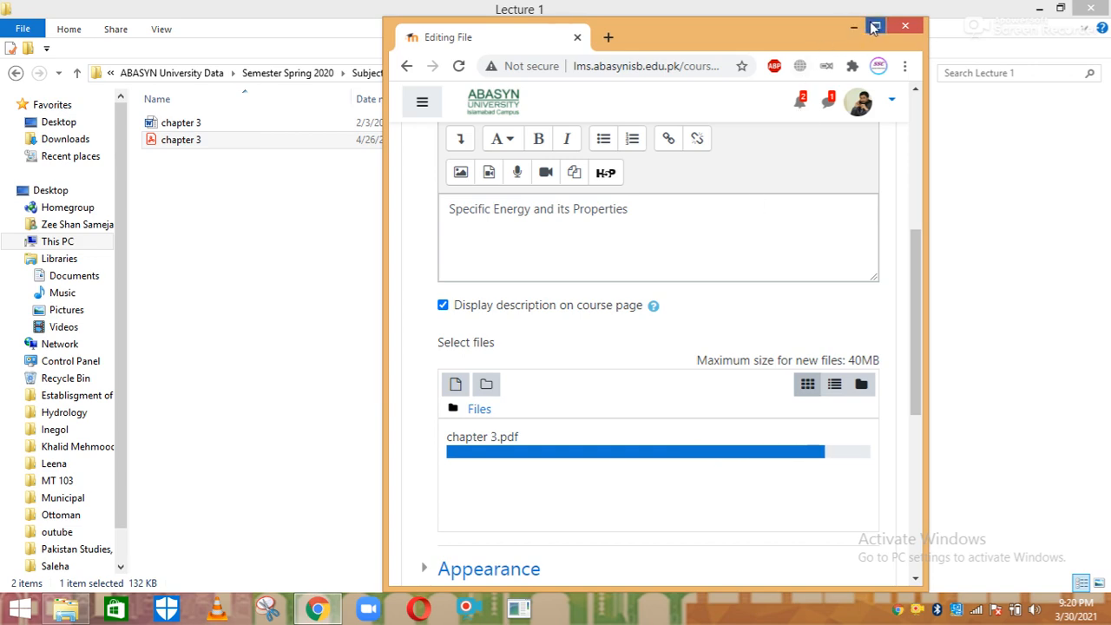
pyautogui.click(875, 26)
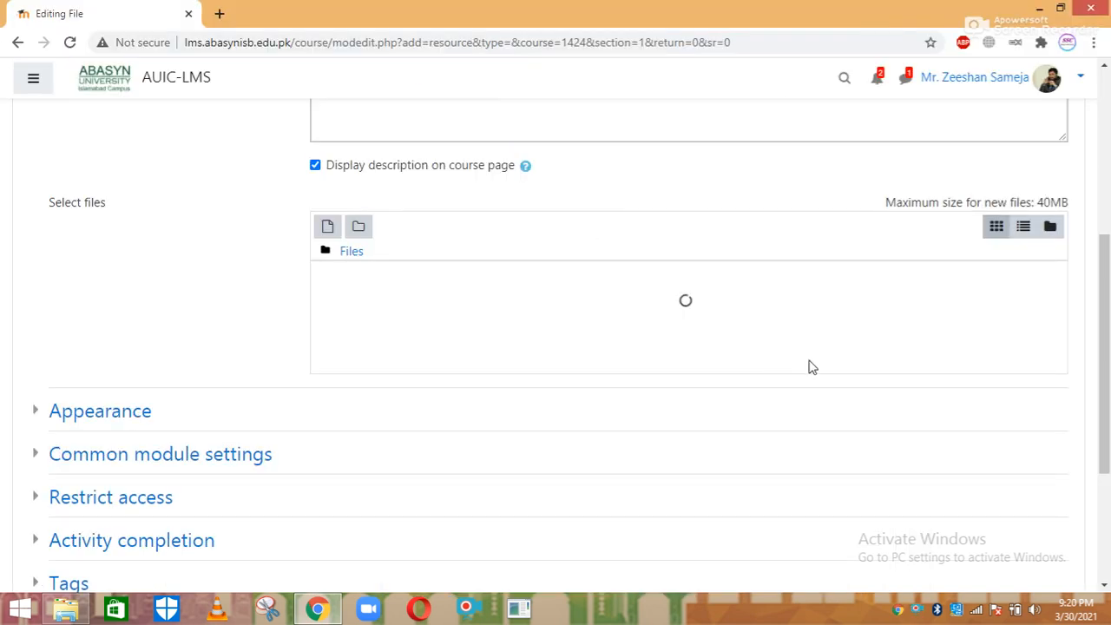
pyautogui.moveTo(1107, 330); pyautogui.dragTo(1108, 464)
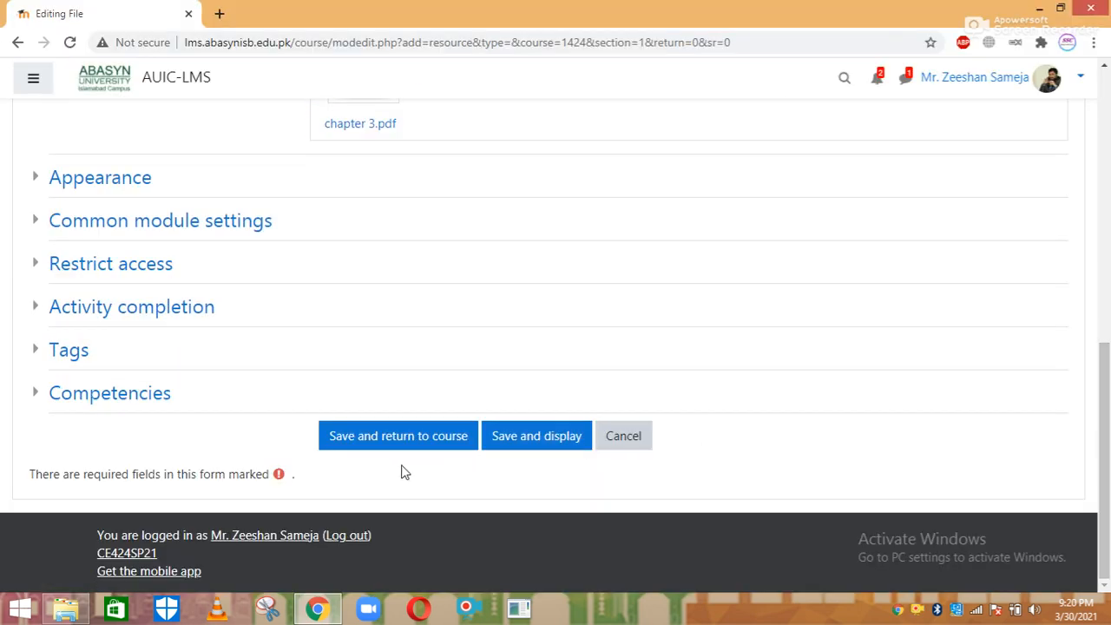
# Save the resource and confirm Lecture No. 01 appears as a PDF under Lectures/Slides/Notes
pyautogui.click(390, 441)
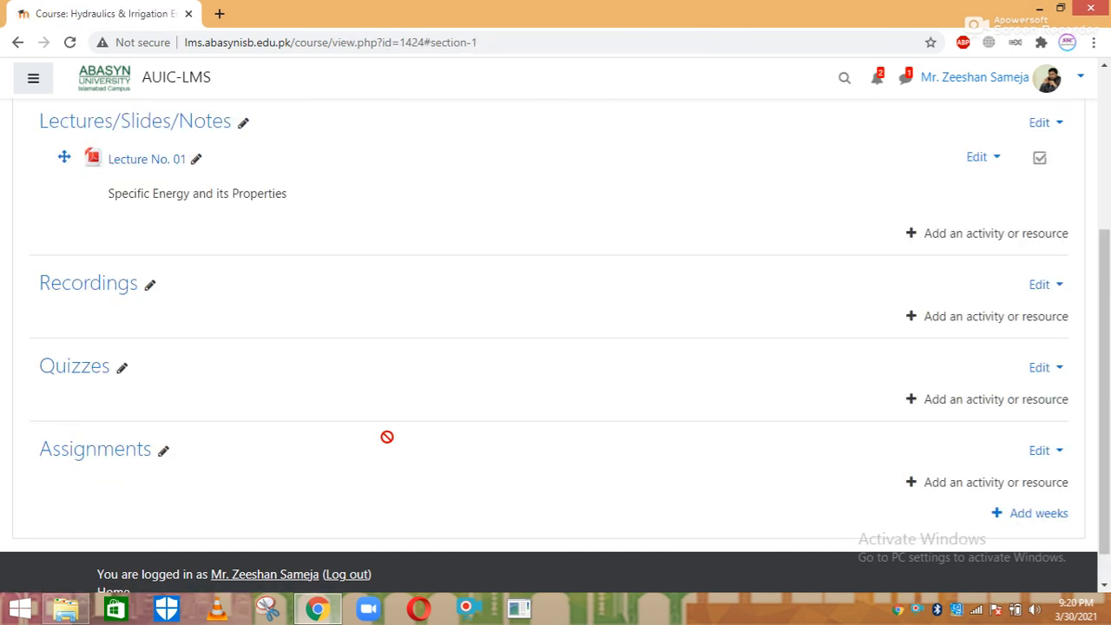
pyautogui.moveTo(1108, 286); pyautogui.dragTo(1108, 249)
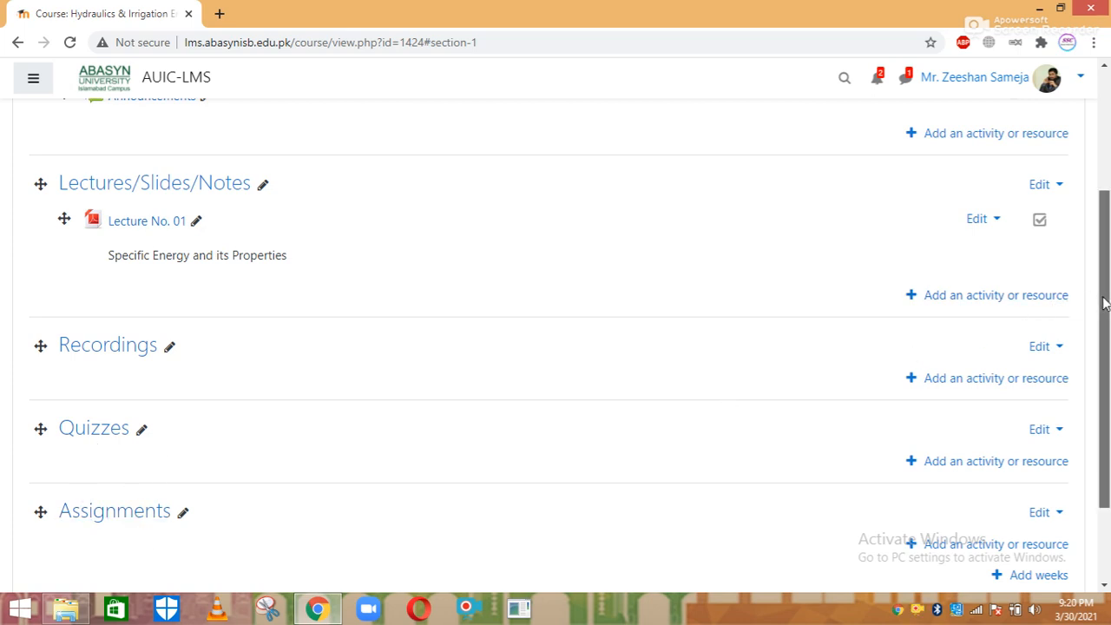
pyautogui.scroll(-1, 1103, 302)
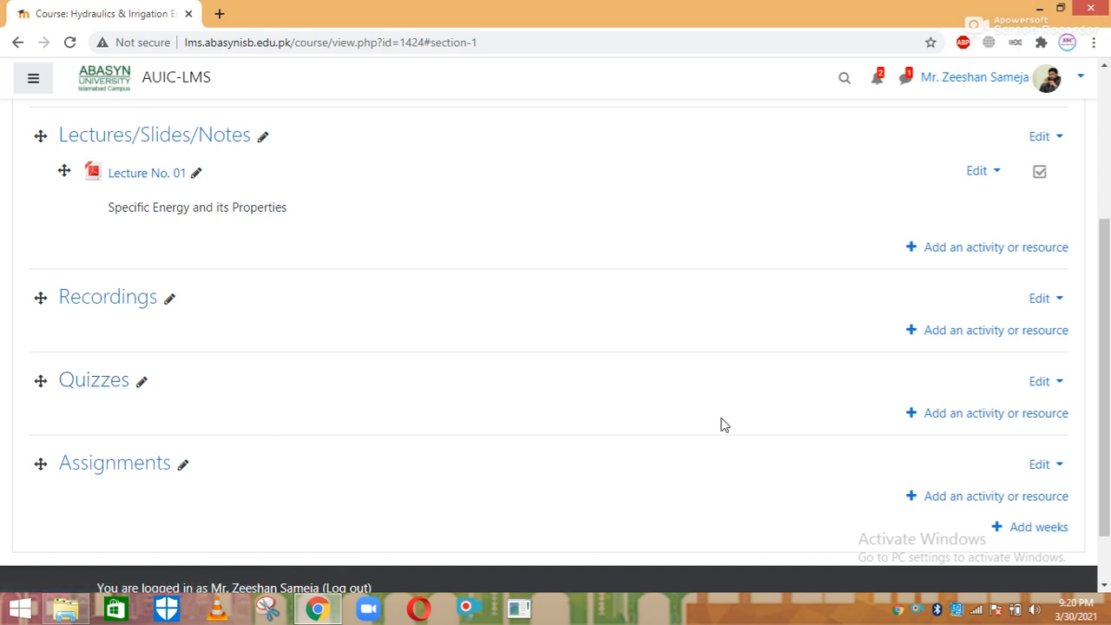
# Choose Quiz from the activity chooser in the Quizzes section and add it
pyautogui.click(937, 415)
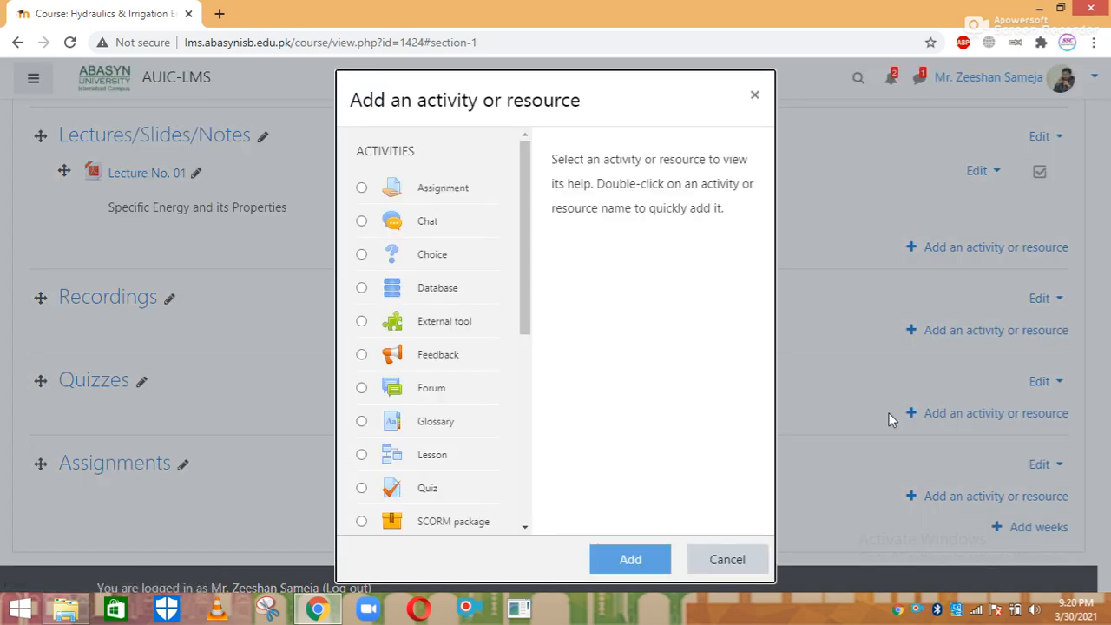
pyautogui.moveTo(526, 307); pyautogui.dragTo(530, 386)
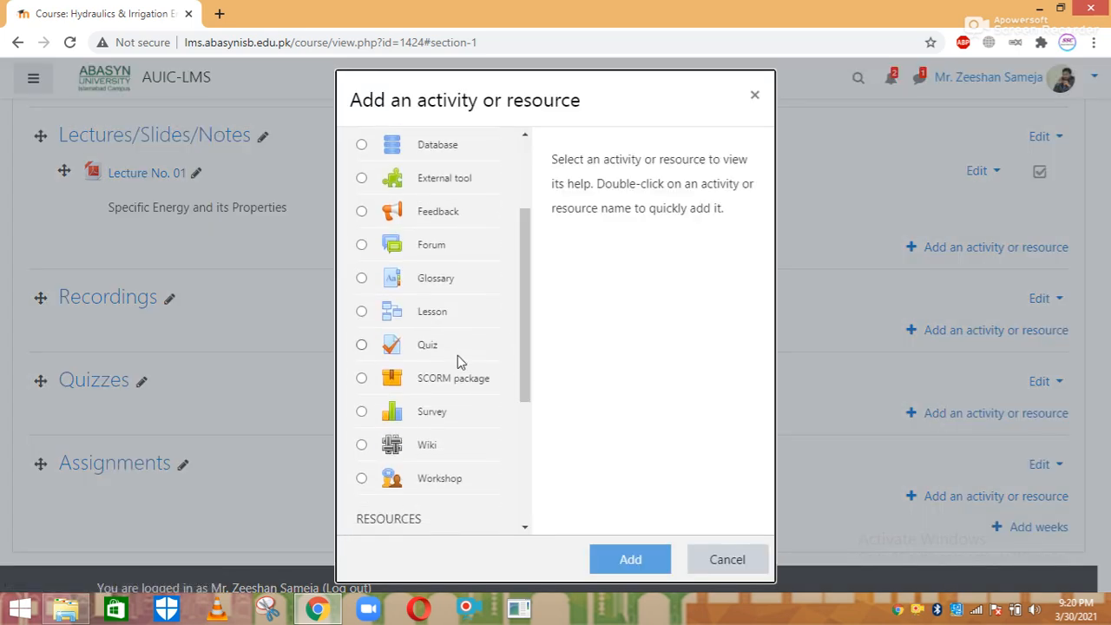
pyautogui.click(446, 348)
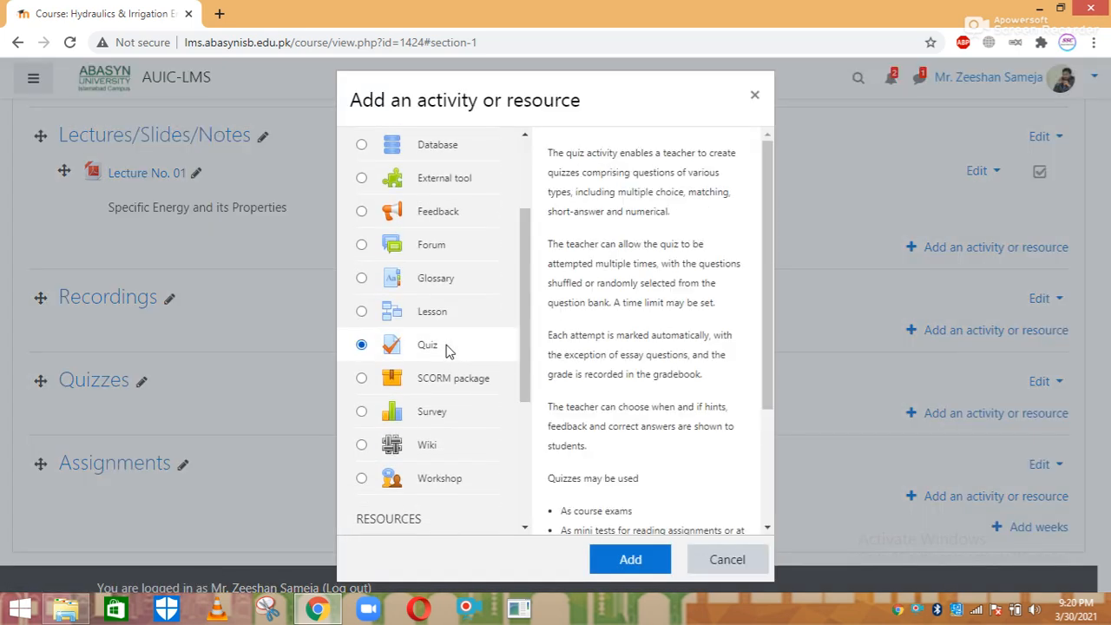
pyautogui.click(621, 556)
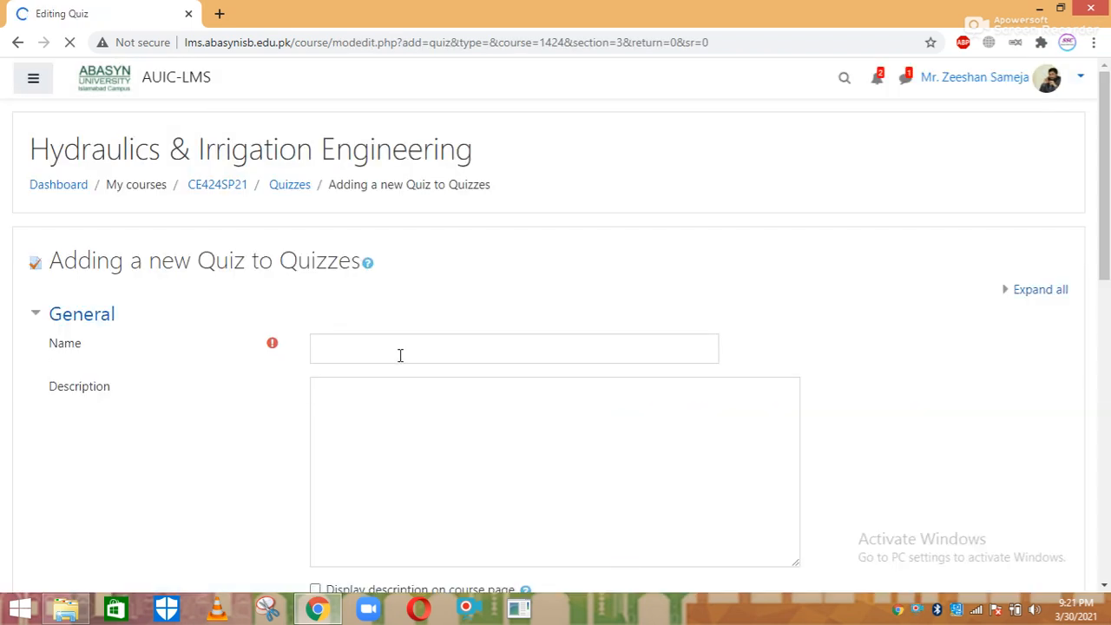
# Name the quiz 'Quiz No. 01'
pyautogui.click(364, 349)
pyautogui.write('Q')
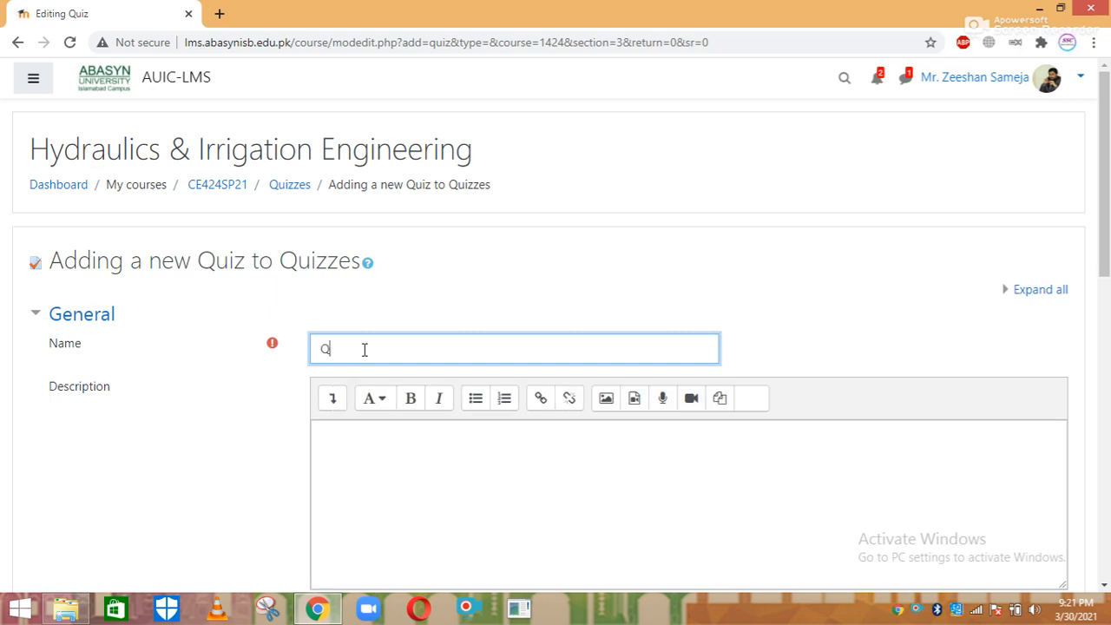
pyautogui.write('uiz No. 01')
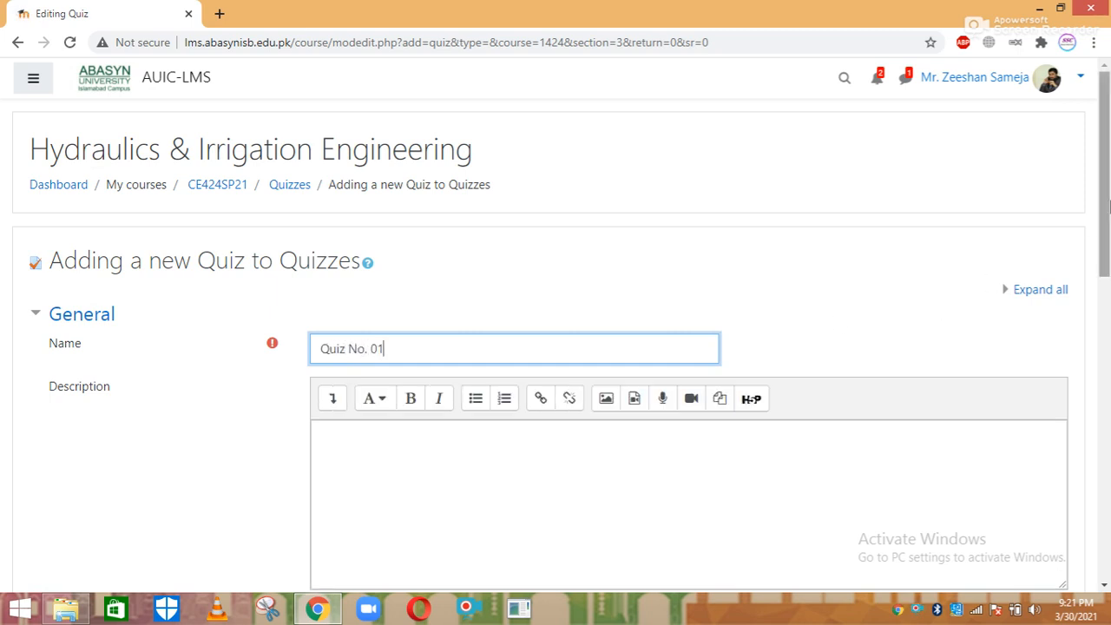
pyautogui.scroll(-1, 1104, 218)
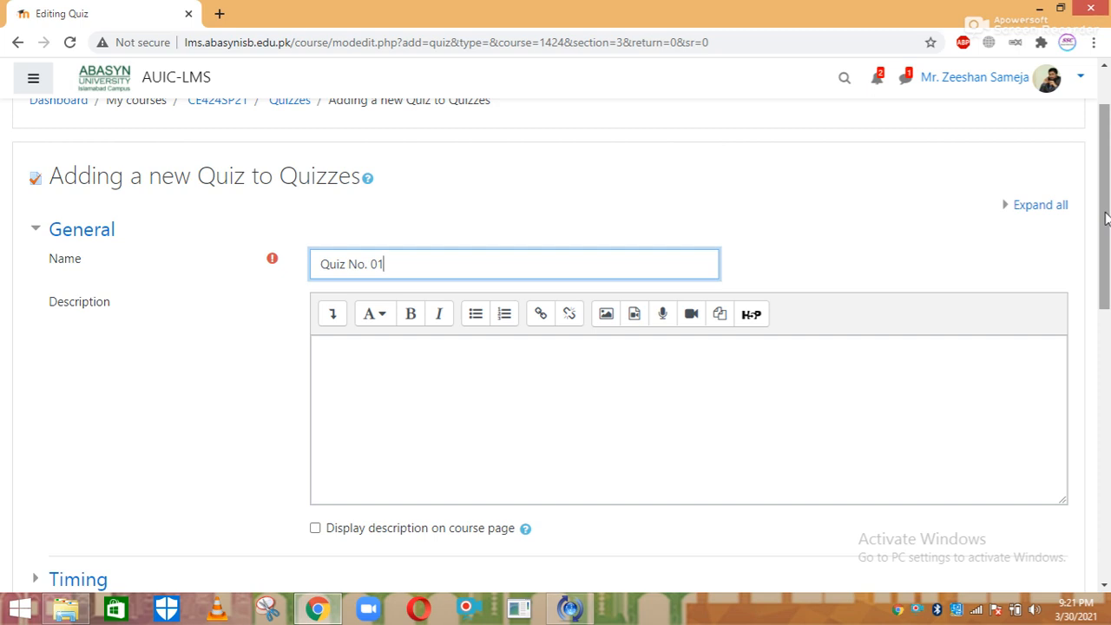
pyautogui.scroll(-1, 1104, 217)
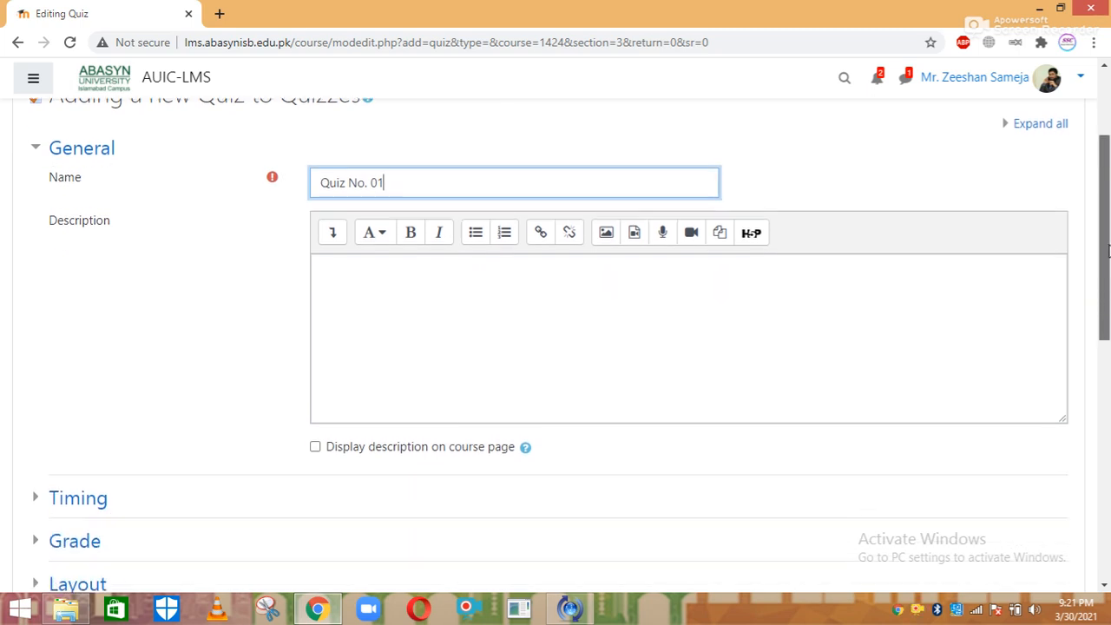
# Enter the description 'Topic: Lecture 1' and display it on the course page
pyautogui.click(442, 258)
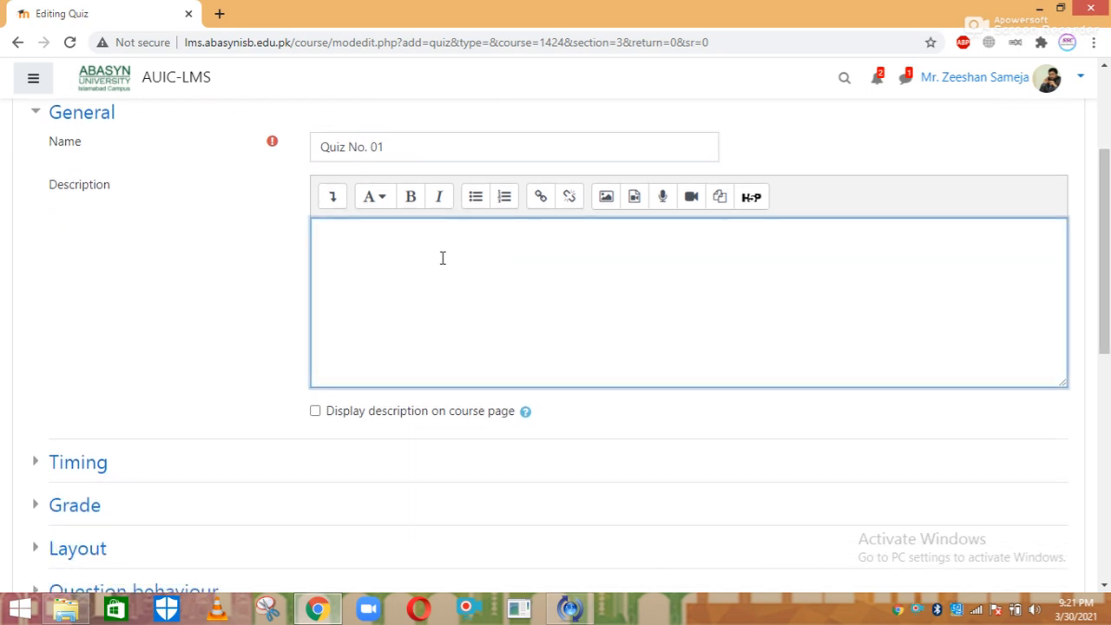
pyautogui.write('Top')
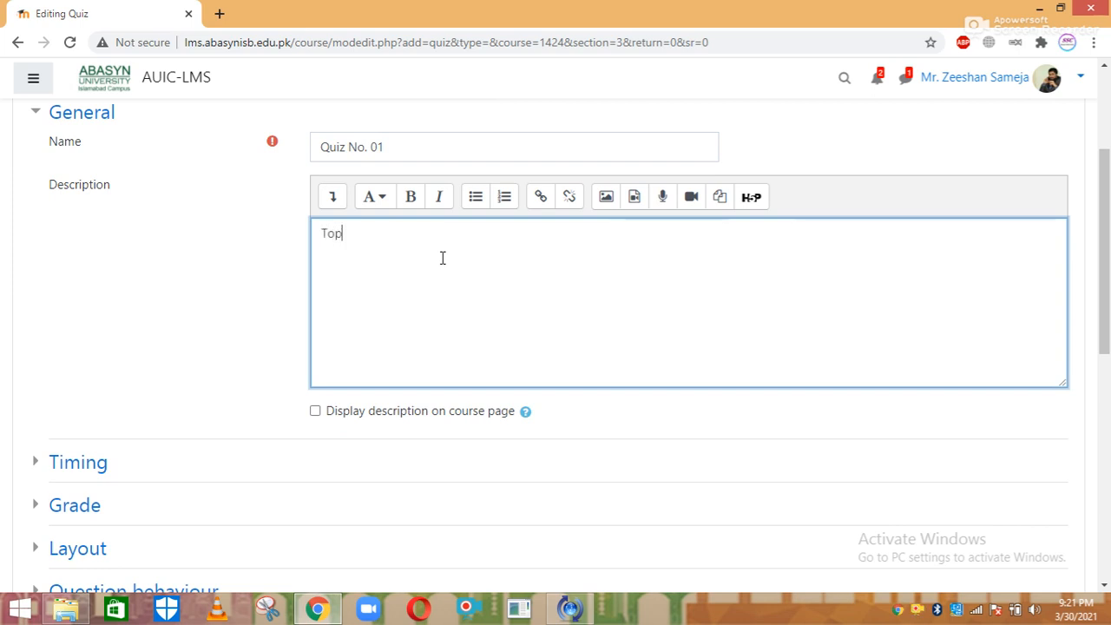
pyautogui.write('ic: Lecdture')
pyautogui.press('BackSpace')
pyautogui.press('BackSpace')
pyautogui.press('BackSpace')
pyautogui.press('BackSpace')
pyautogui.press('BackSpace')
pyautogui.press('BackSpace')
pyautogui.write('ture 1')
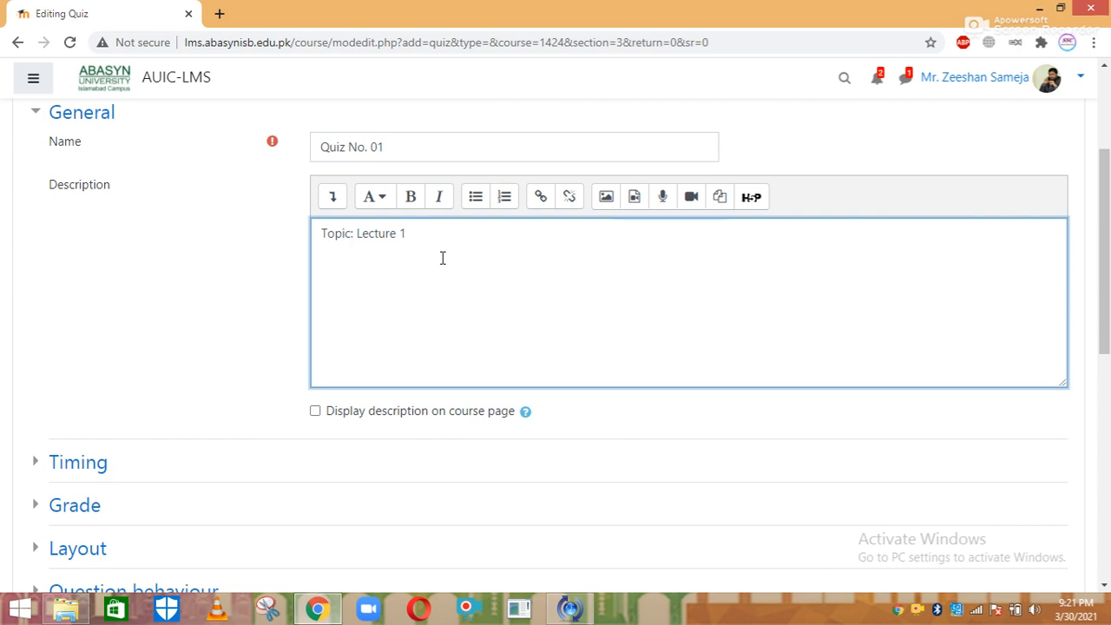
pyautogui.click(317, 412)
pyautogui.moveTo(1108, 298); pyautogui.dragTo(1108, 367)
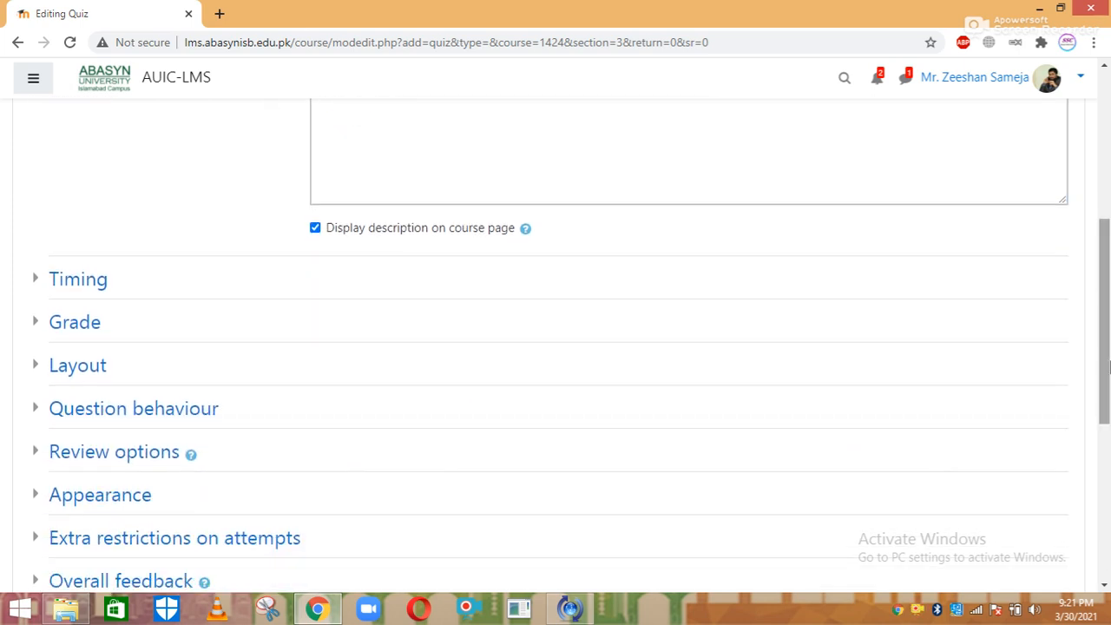
# Enable the quiz opening time and set it to 30 March 2021 at 22:21
pyautogui.click(75, 285)
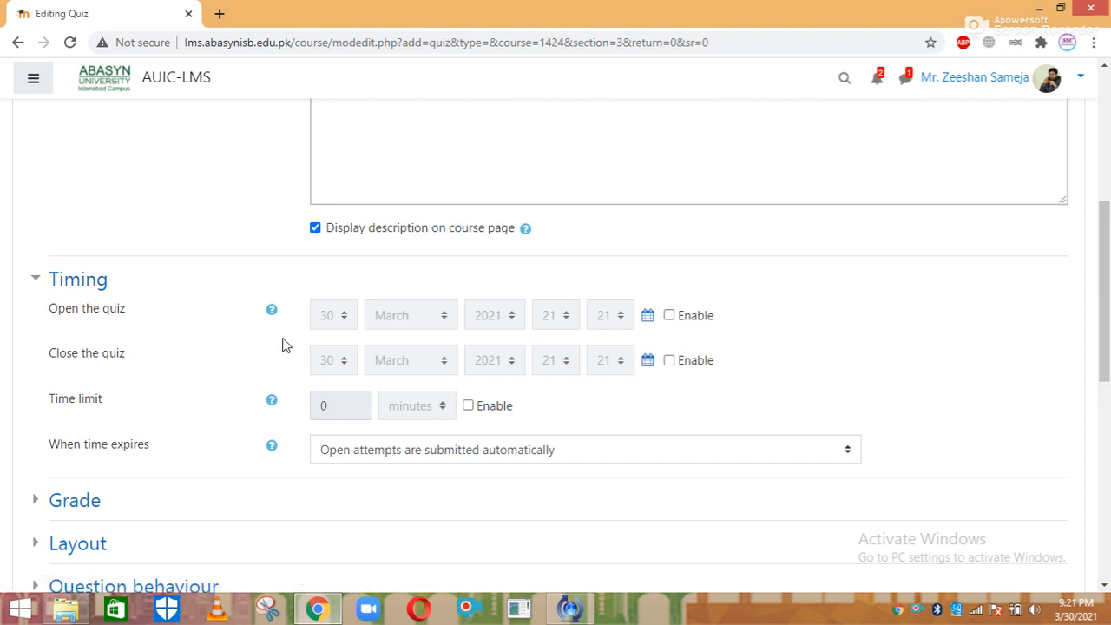
pyautogui.click(668, 317)
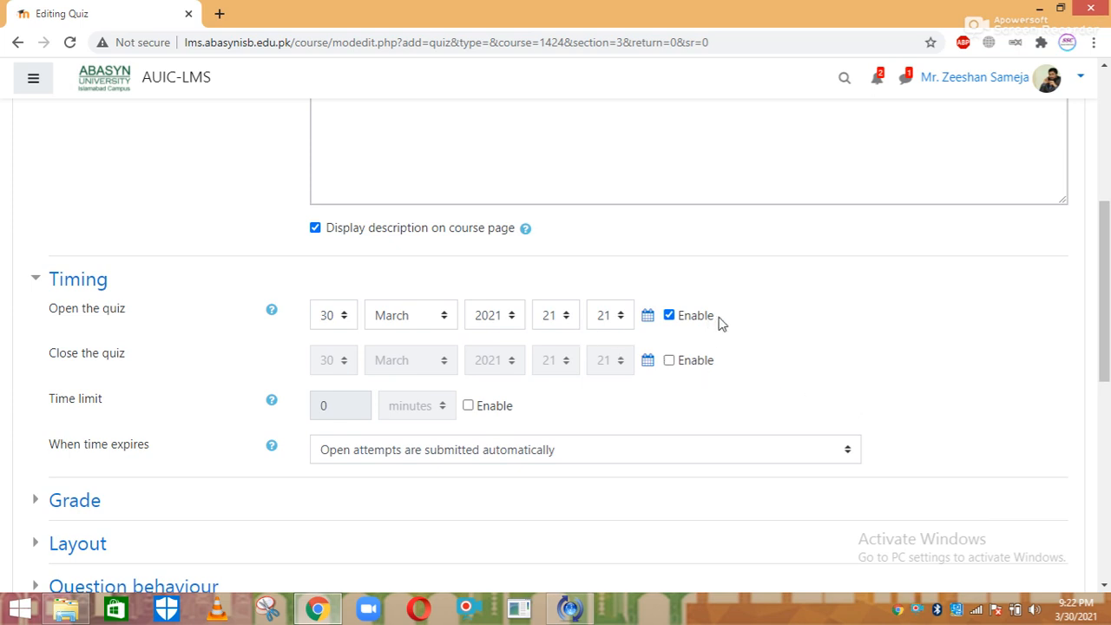
pyautogui.moveTo(1064, 612)
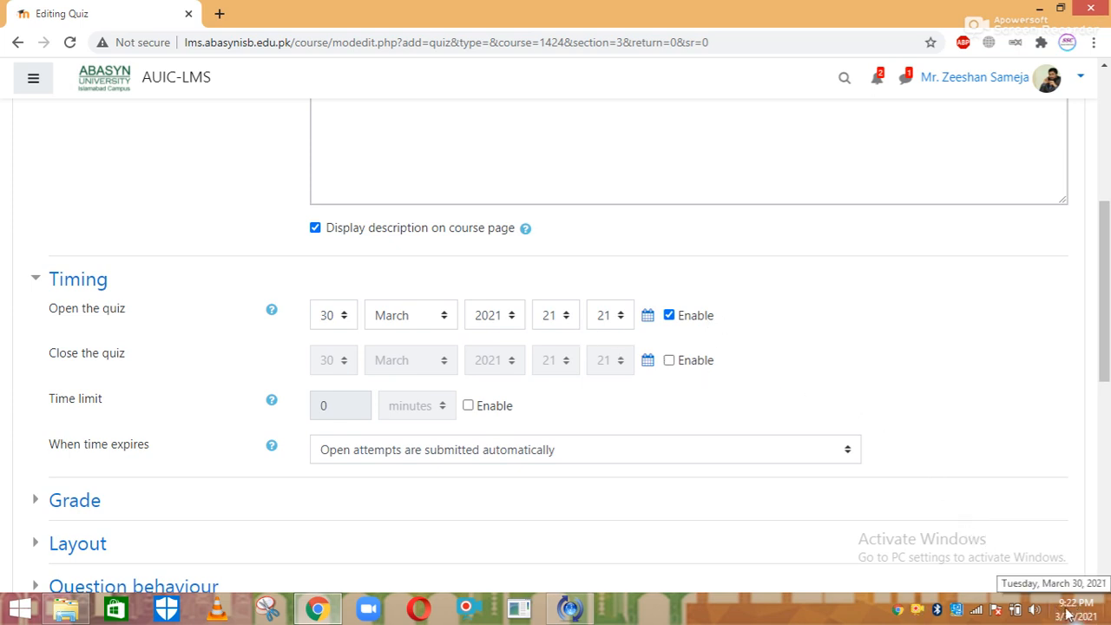
pyautogui.click(560, 323)
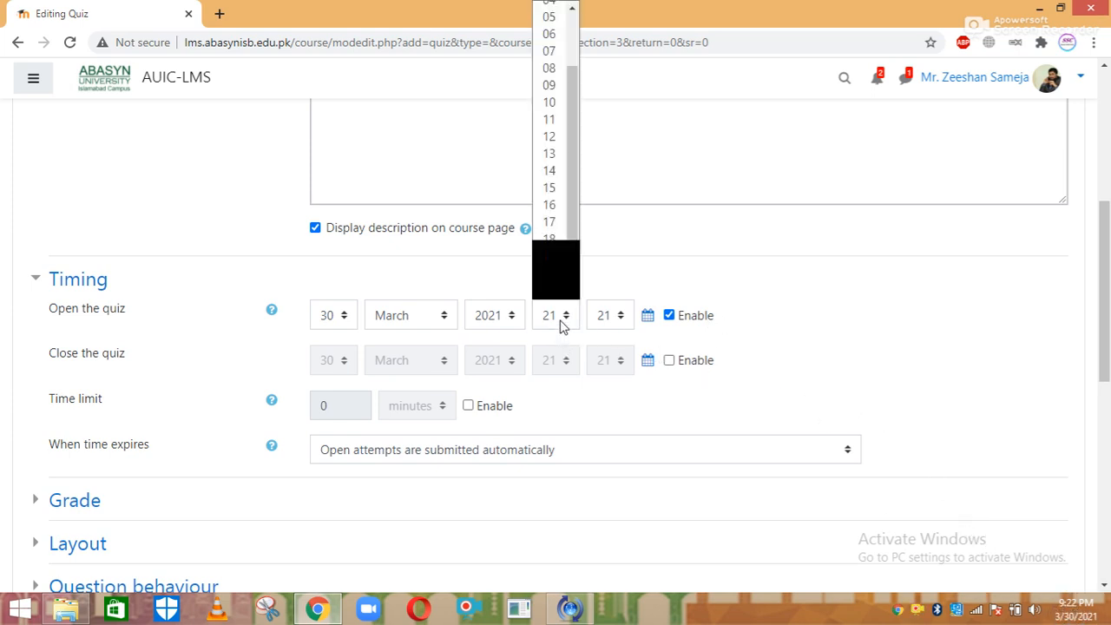
pyautogui.press('Down')
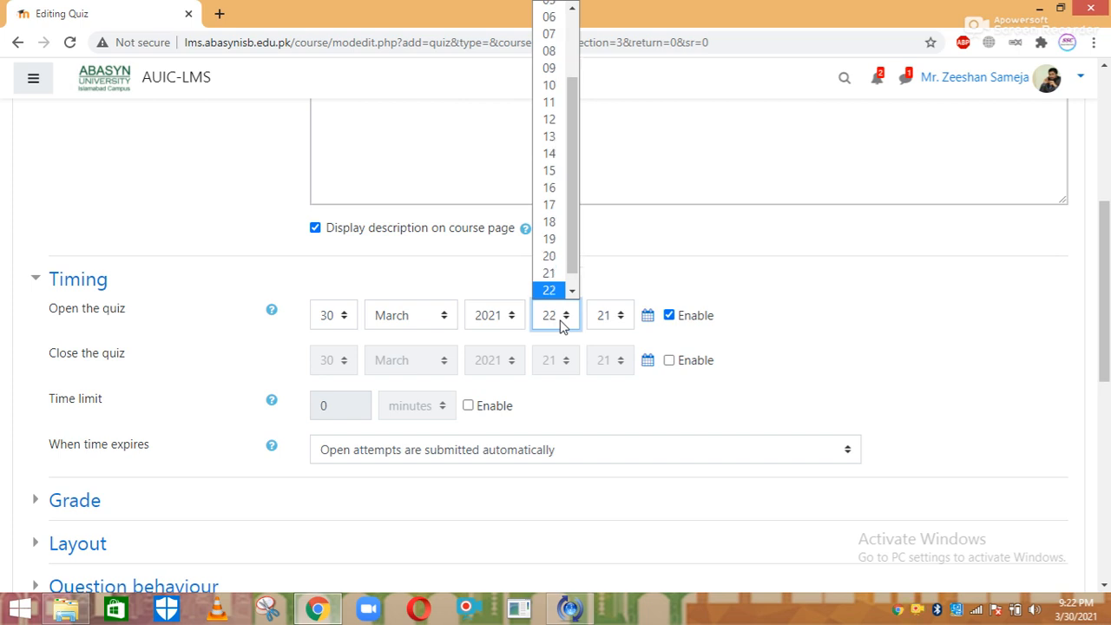
pyautogui.press('Return')
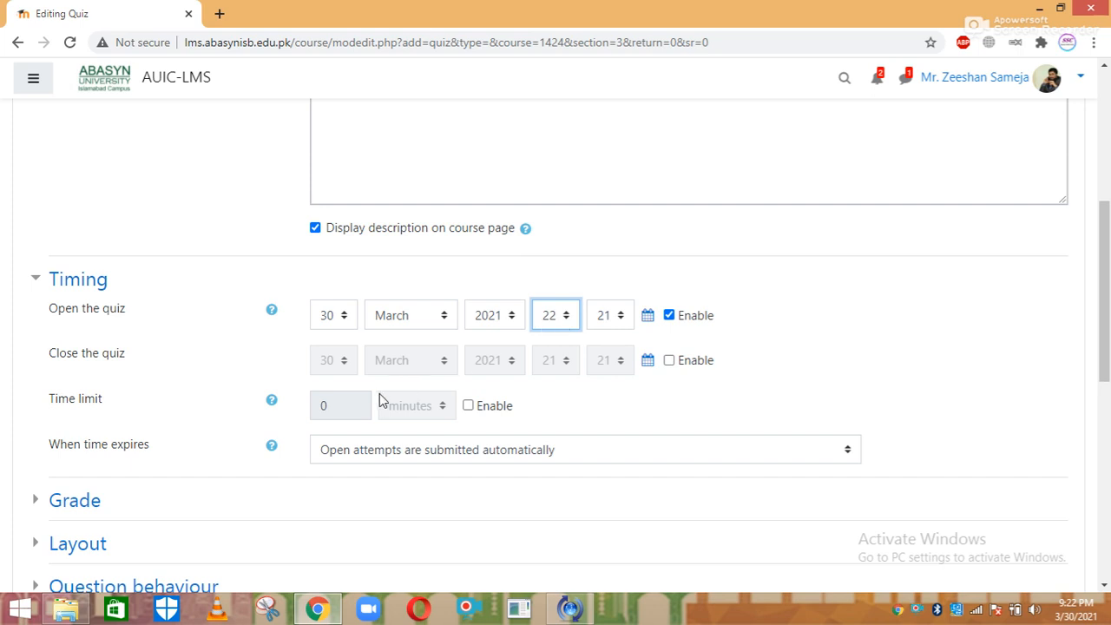
# Enable a time limit of 10 minutes for the quiz
pyautogui.click(468, 405)
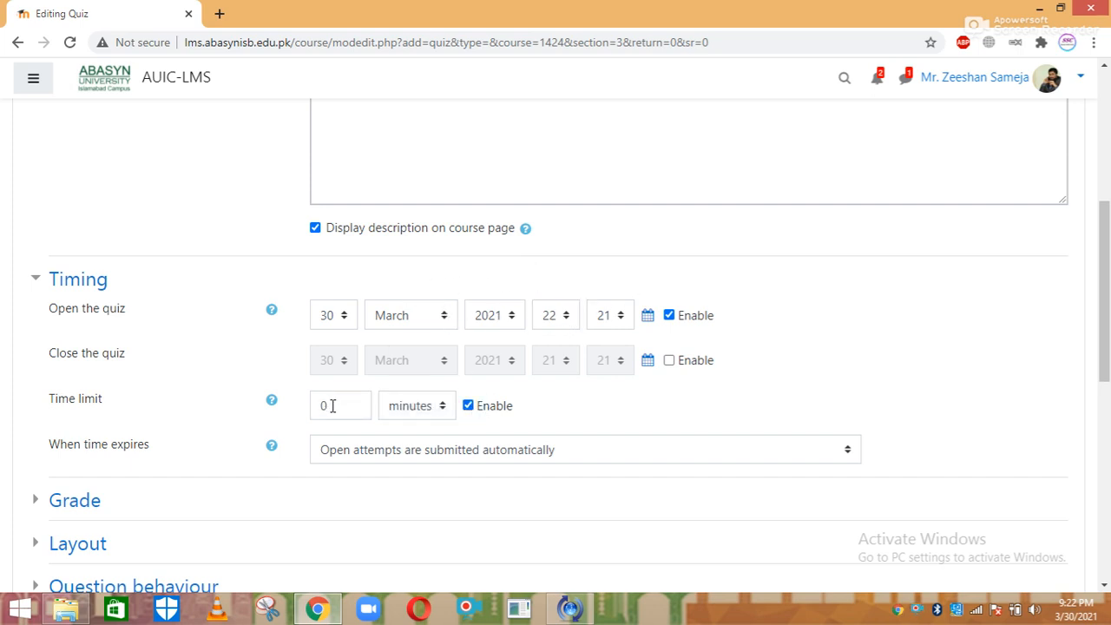
pyautogui.moveTo(333, 406); pyautogui.dragTo(307, 411)
pyautogui.write('10')
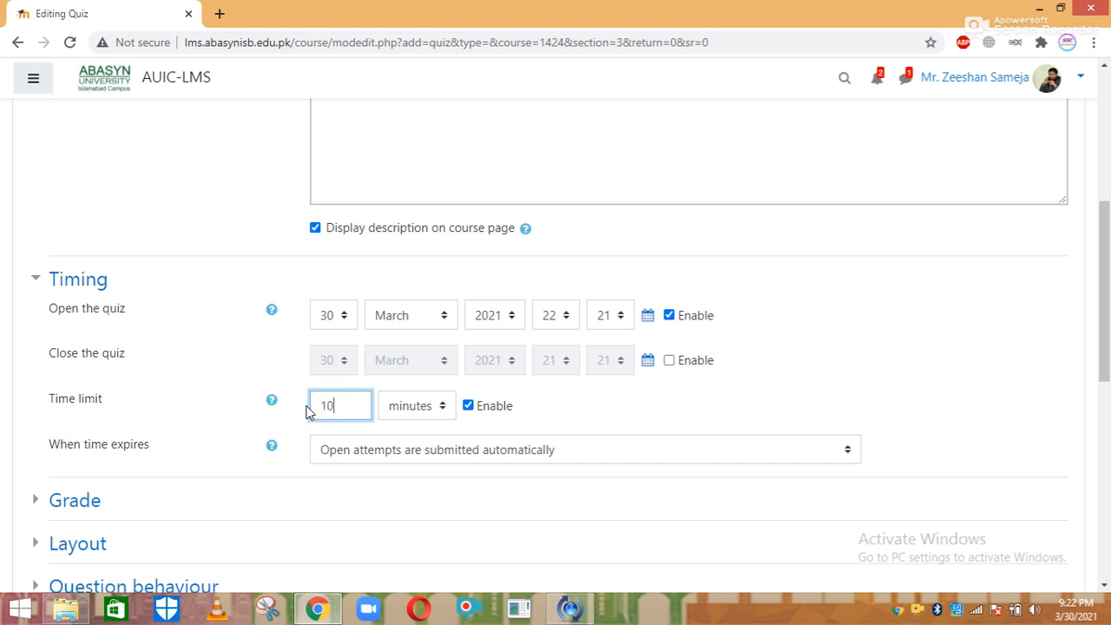
pyautogui.press('Return')
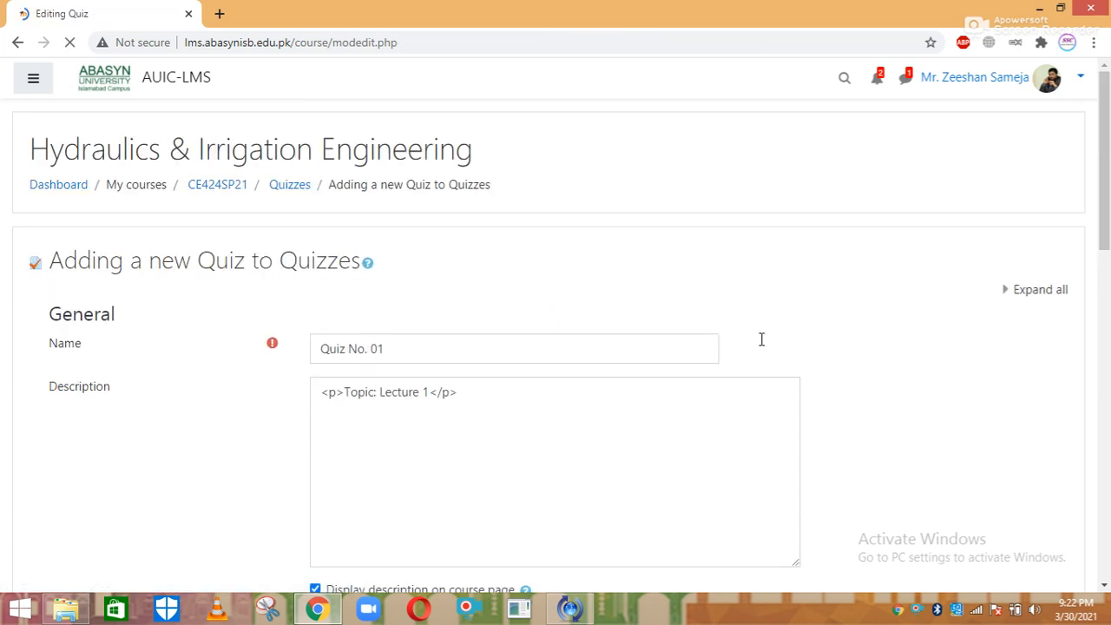
pyautogui.moveTo(1104, 217); pyautogui.dragTo(1105, 351)
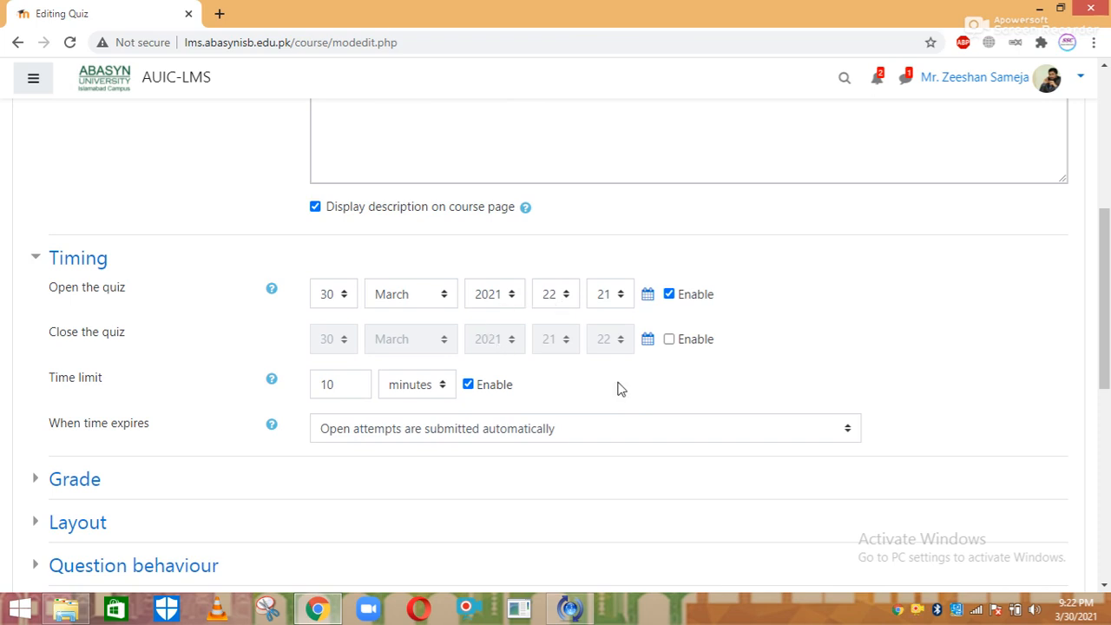
# Set Attempts allowed to 1 in the quiz Grade settings
pyautogui.click(75, 481)
pyautogui.moveTo(1107, 228); pyautogui.dragTo(1107, 310)
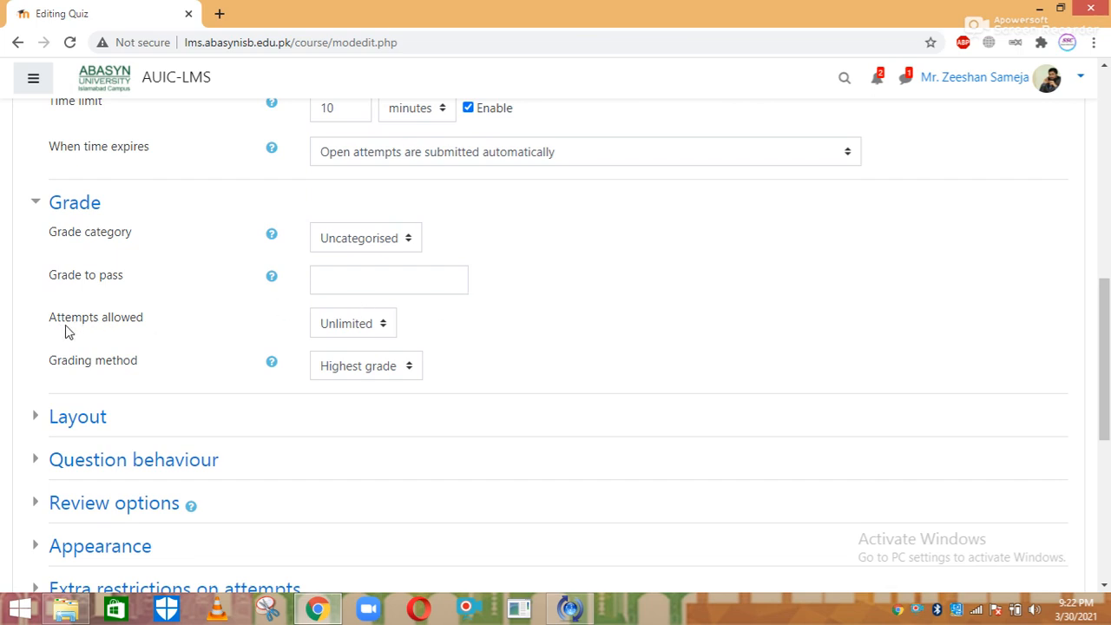
pyautogui.click(348, 326)
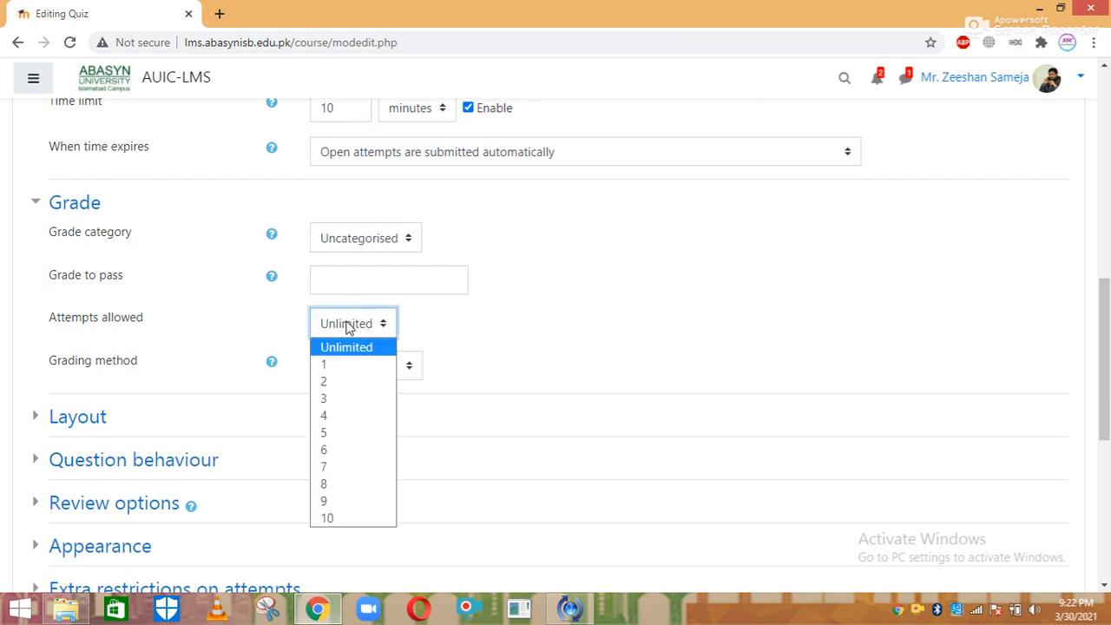
pyautogui.press('Down')
pyautogui.press('Return')
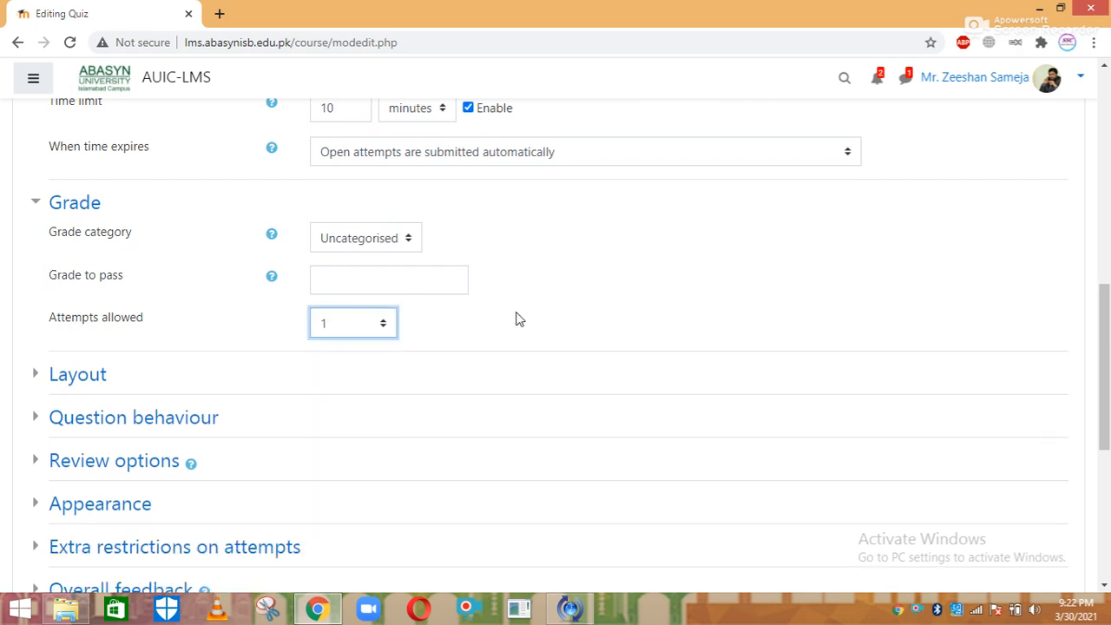
pyautogui.click(631, 300)
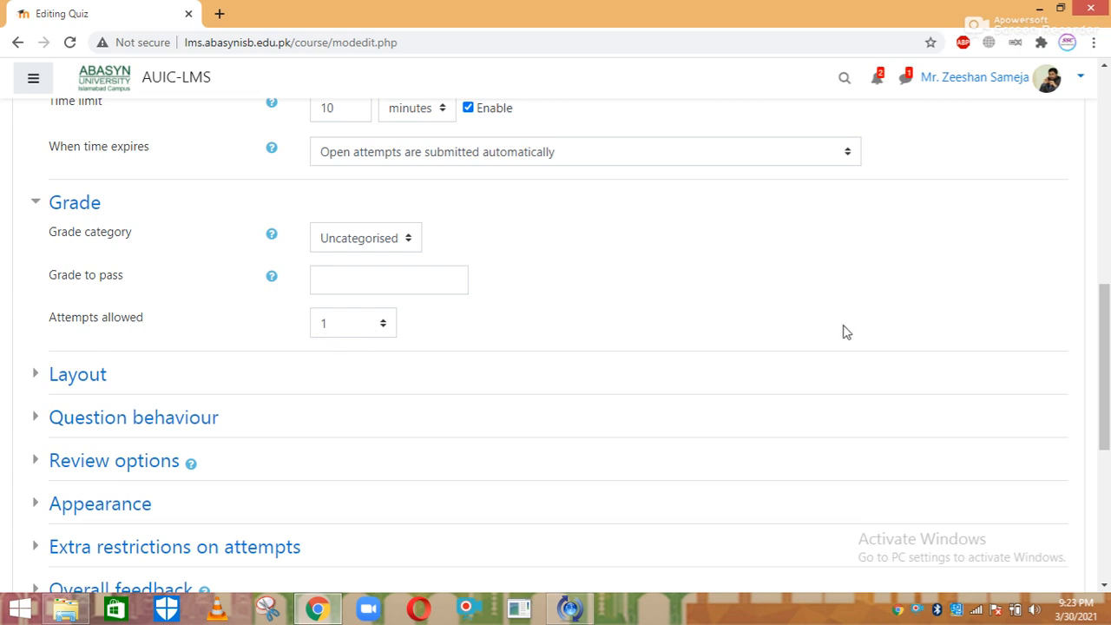
pyautogui.moveTo(1107, 321); pyautogui.dragTo(1106, 357)
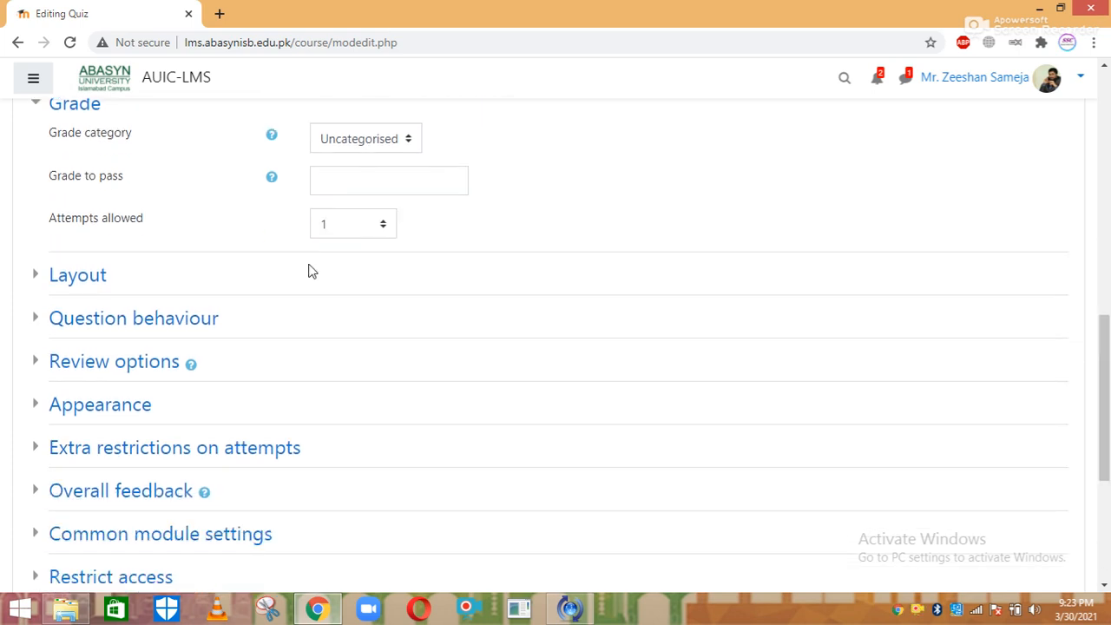
# Leave the Layout at a new page per question with Navigation method set to Free
pyautogui.click(91, 288)
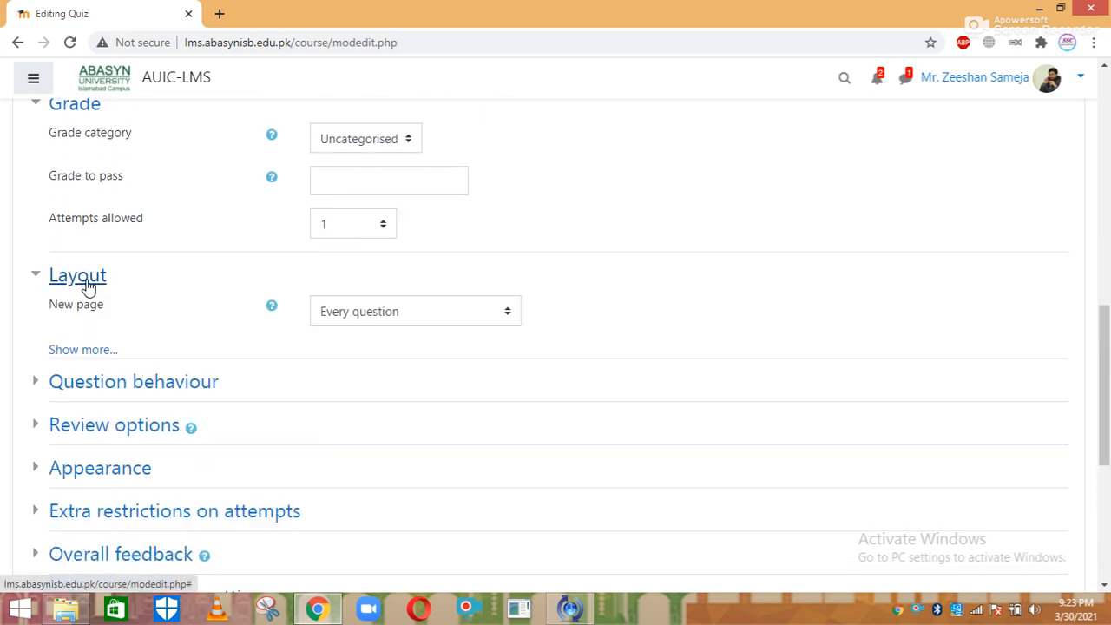
pyautogui.click(77, 350)
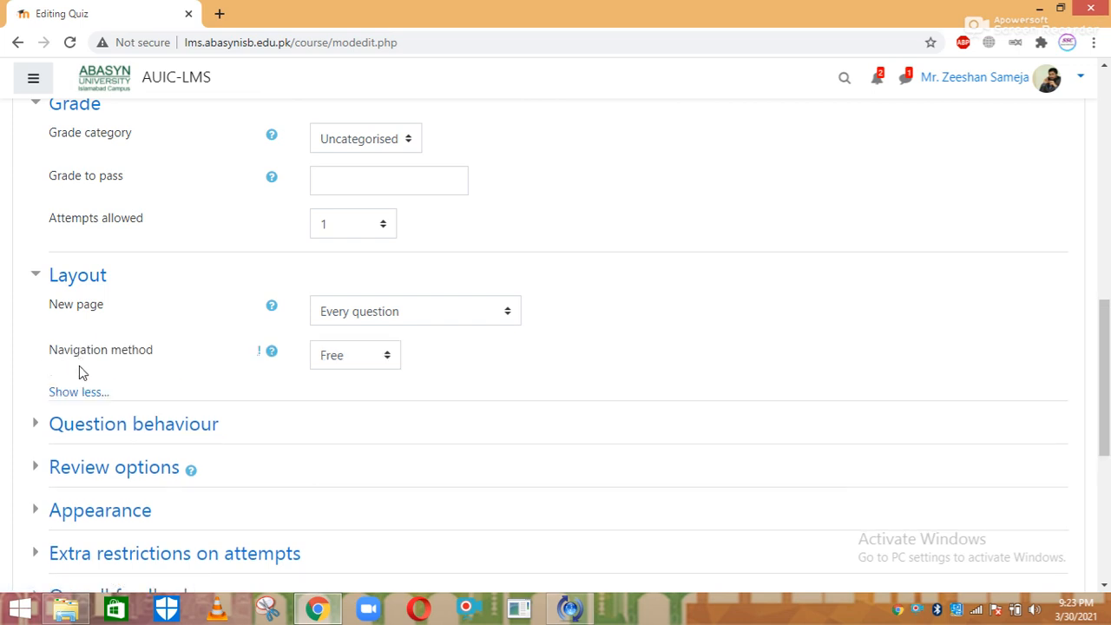
pyautogui.click(389, 356)
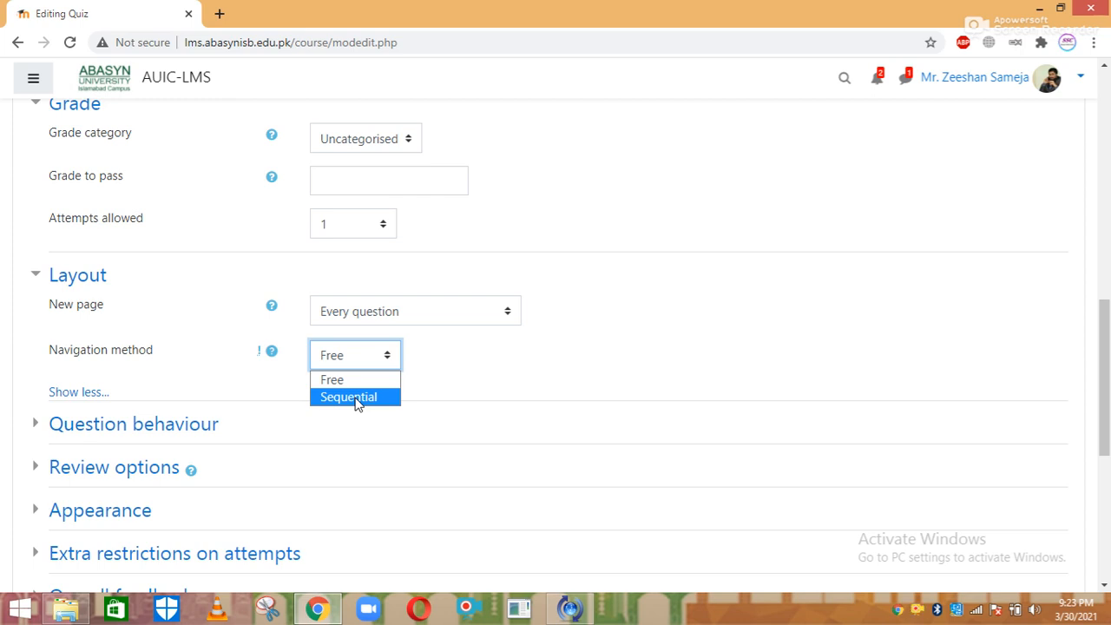
pyautogui.click(338, 398)
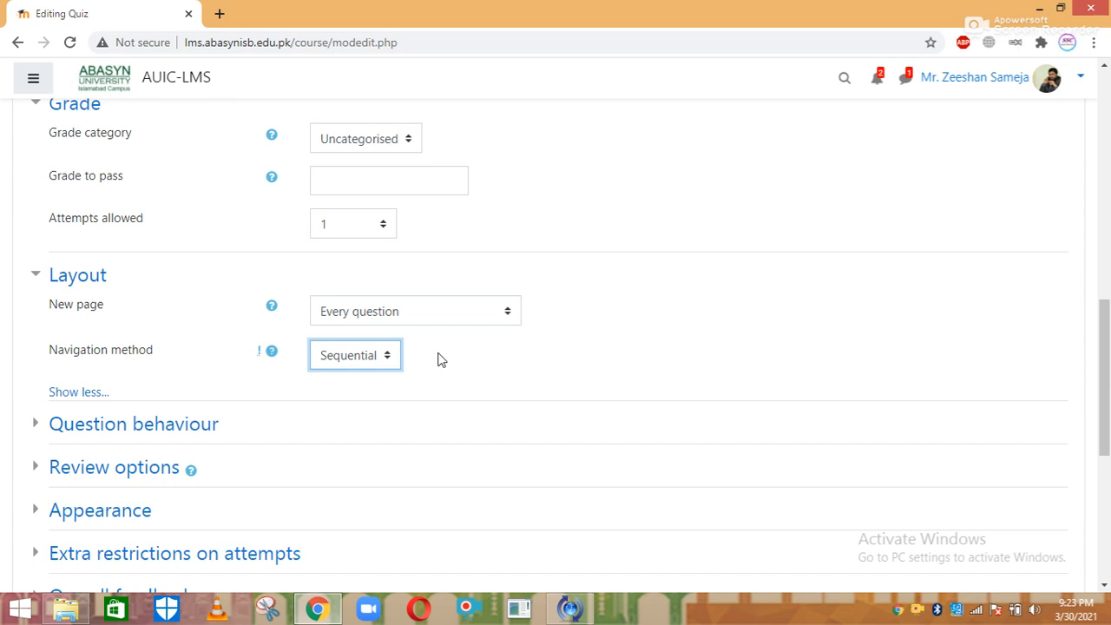
pyautogui.click(387, 357)
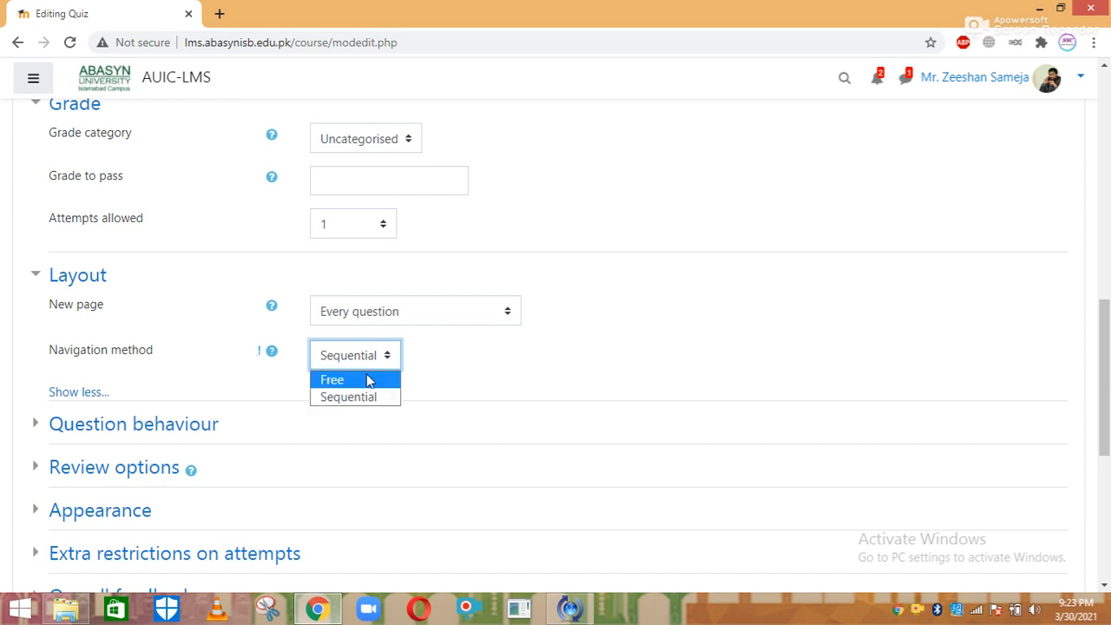
pyautogui.click(367, 380)
pyautogui.click(475, 371)
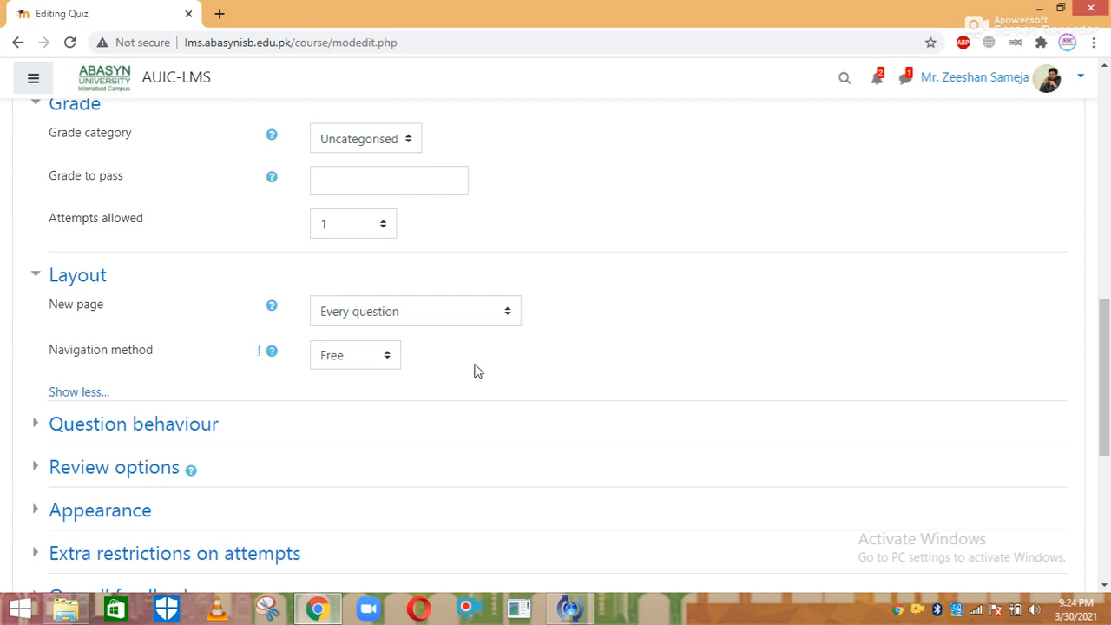
pyautogui.click(385, 358)
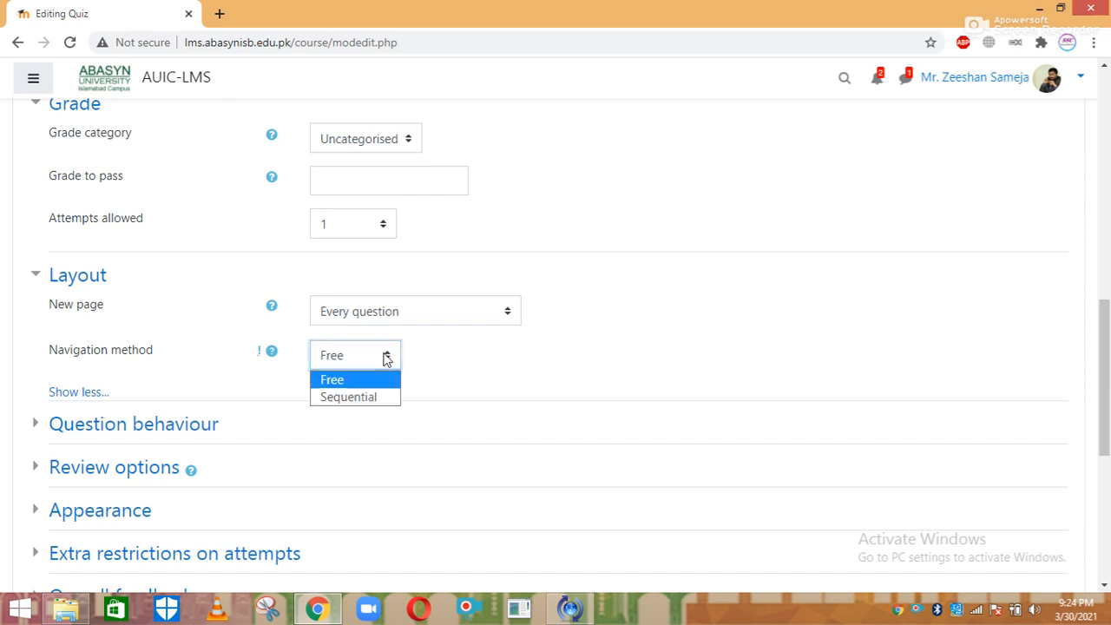
pyautogui.click(385, 358)
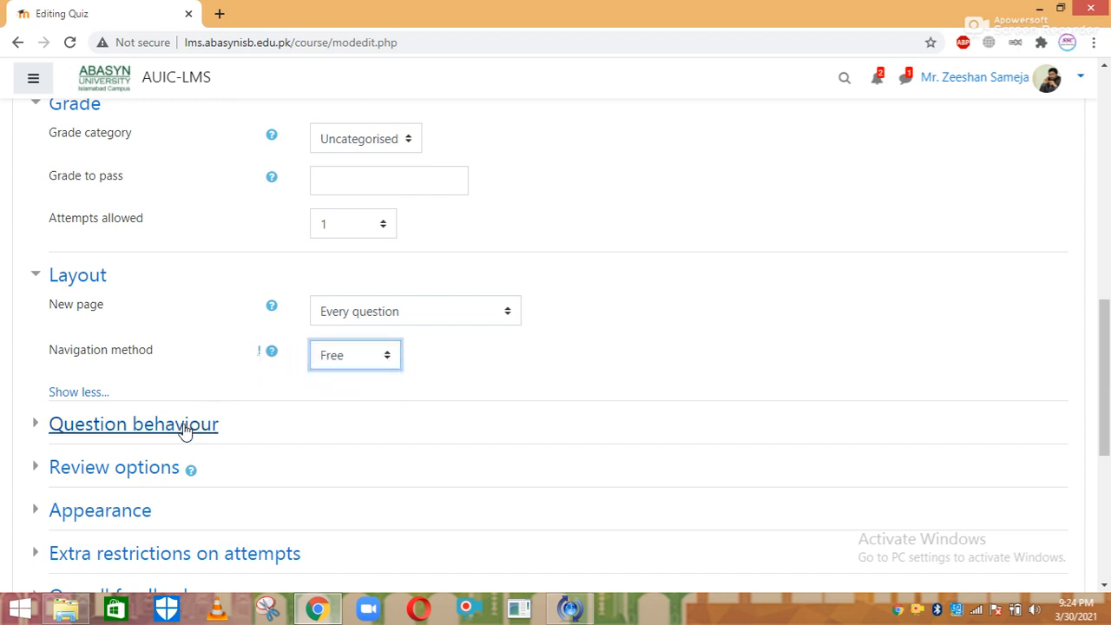
pyautogui.scroll(-1, 1106, 313)
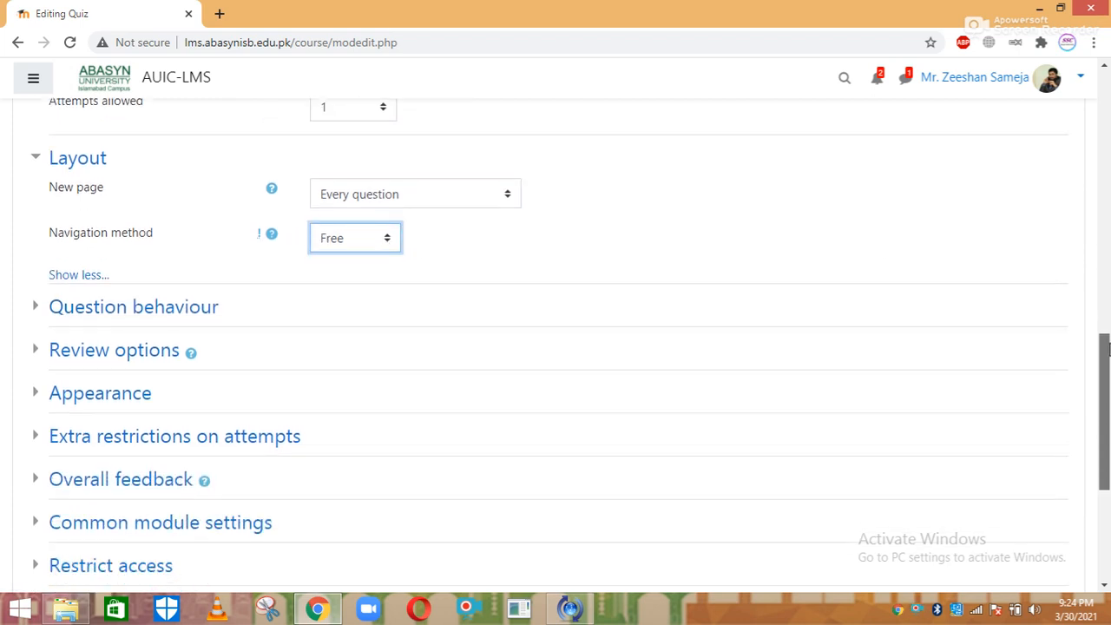
# Untick The attempt, Marks and Overall feedback under both Immediately after and Later while open
pyautogui.click(129, 360)
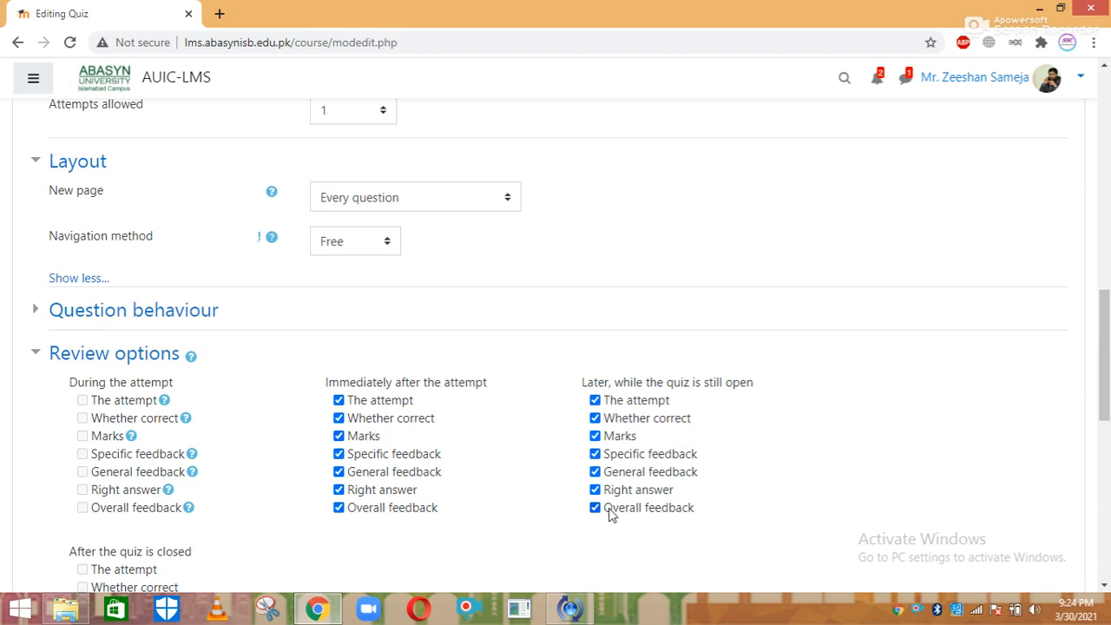
pyautogui.scroll(-3, 1097, 421)
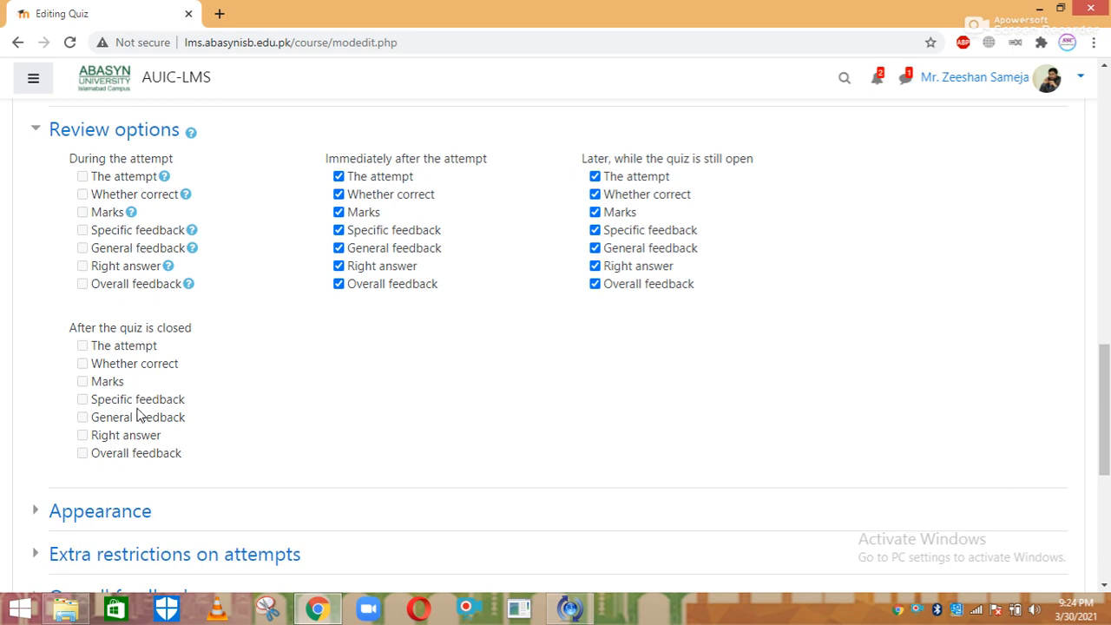
pyautogui.click(392, 180)
pyautogui.click(369, 212)
pyautogui.click(382, 287)
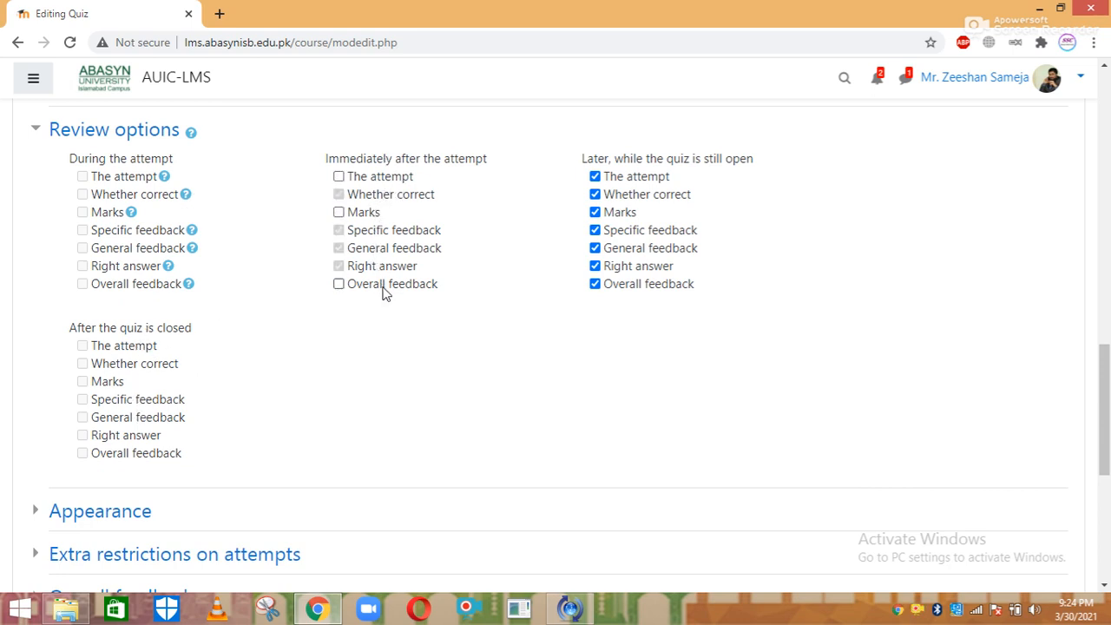
pyautogui.click(636, 179)
pyautogui.click(626, 213)
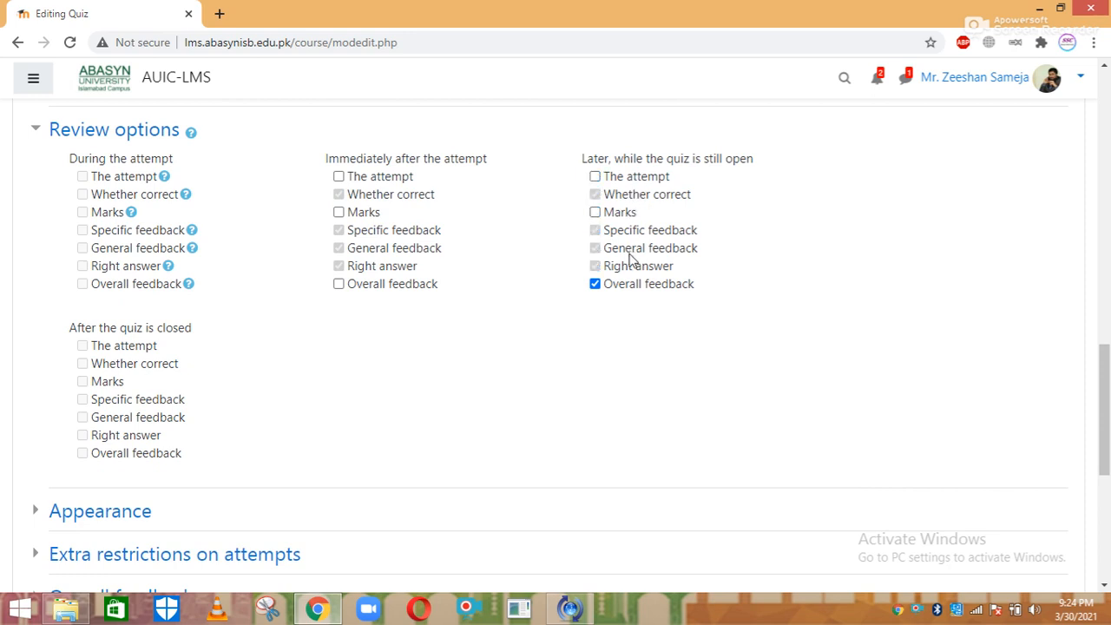
pyautogui.click(638, 286)
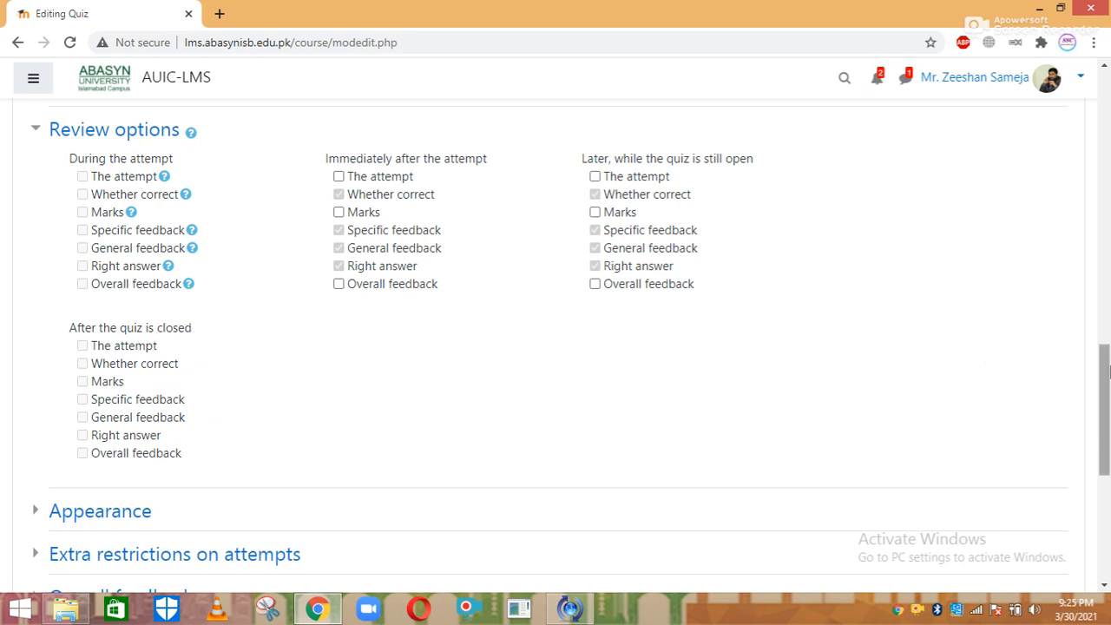
pyautogui.moveTo(1104, 373); pyautogui.dragTo(1106, 475)
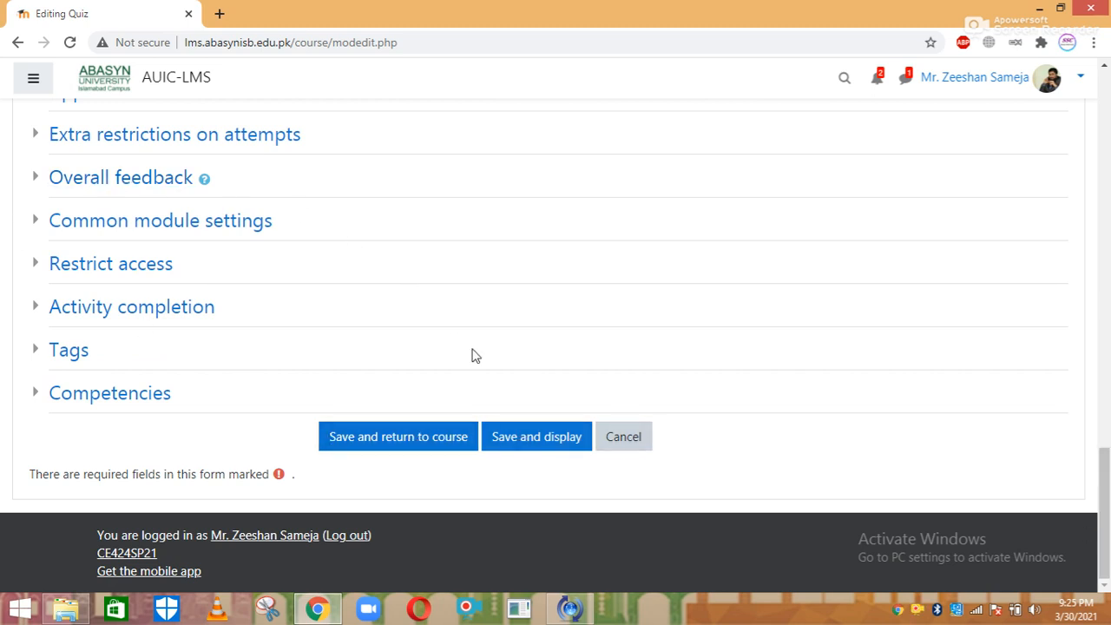
# Save and display Quiz No. 01, then go to its Editing quiz page
pyautogui.click(525, 443)
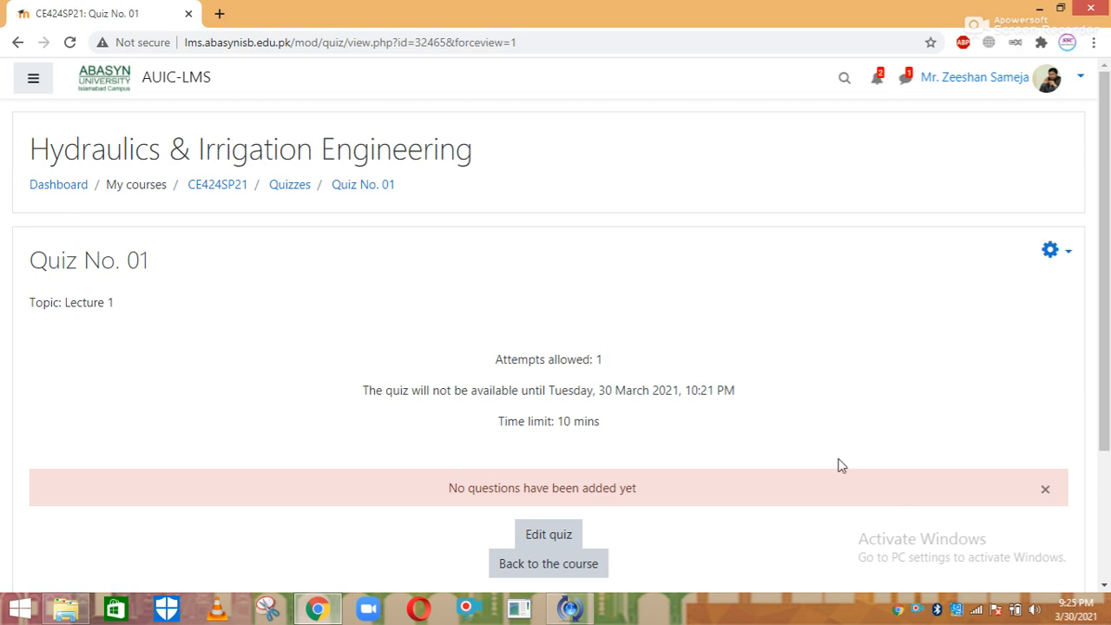
pyautogui.scroll(-2, 1085, 373)
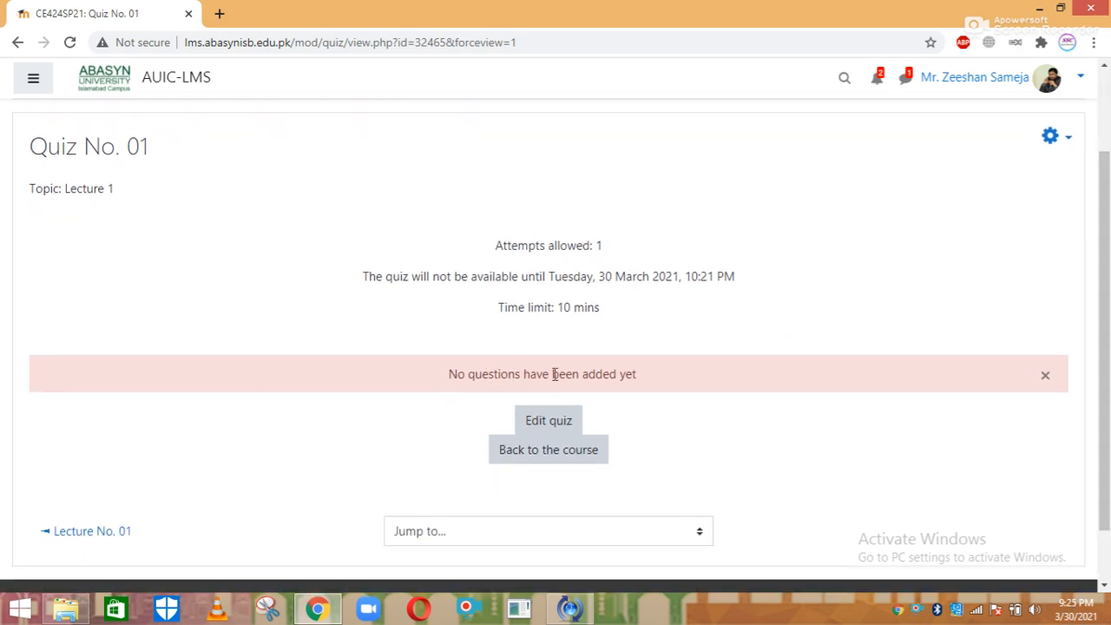
pyautogui.click(544, 429)
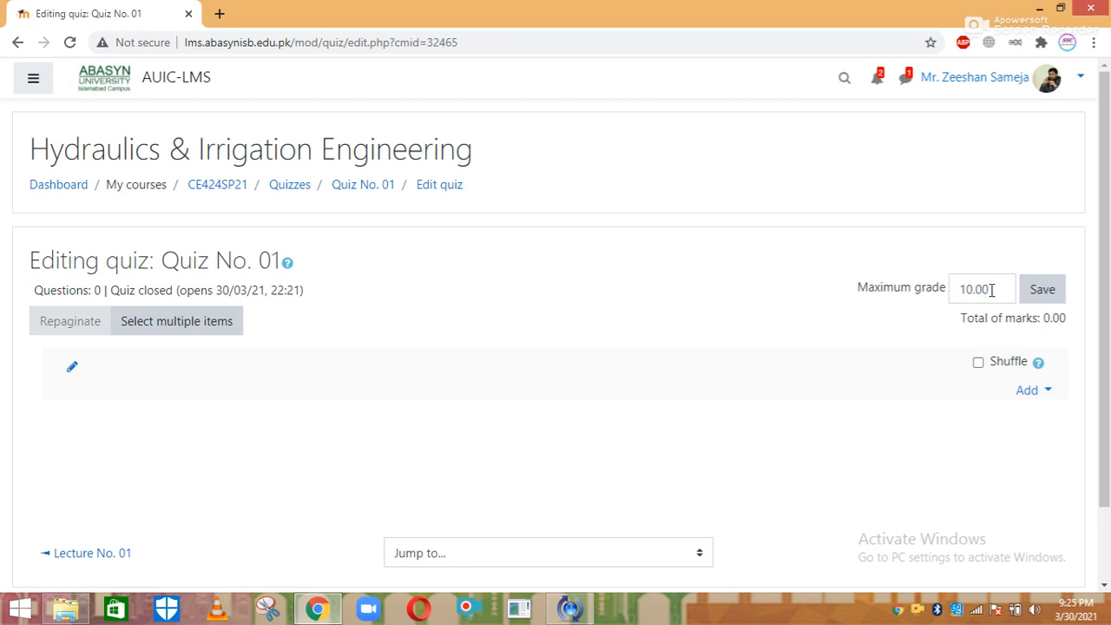
# Set the maximum grade to 20 and turn on question shuffling
pyautogui.moveTo(993, 289); pyautogui.dragTo(937, 295)
pyautogui.write('20')
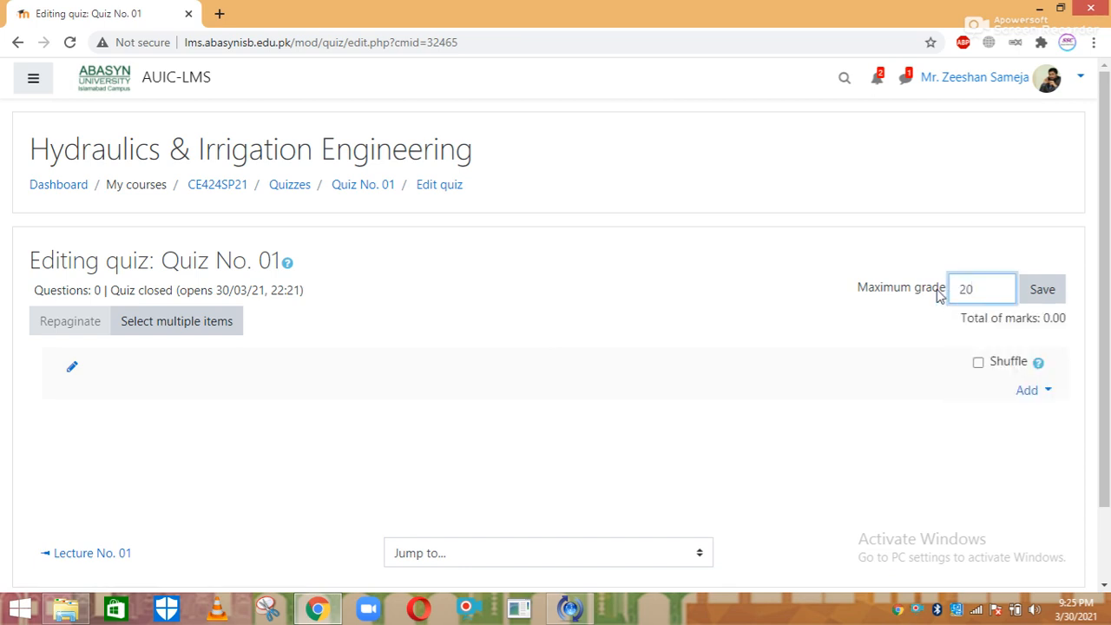
pyautogui.press('Return')
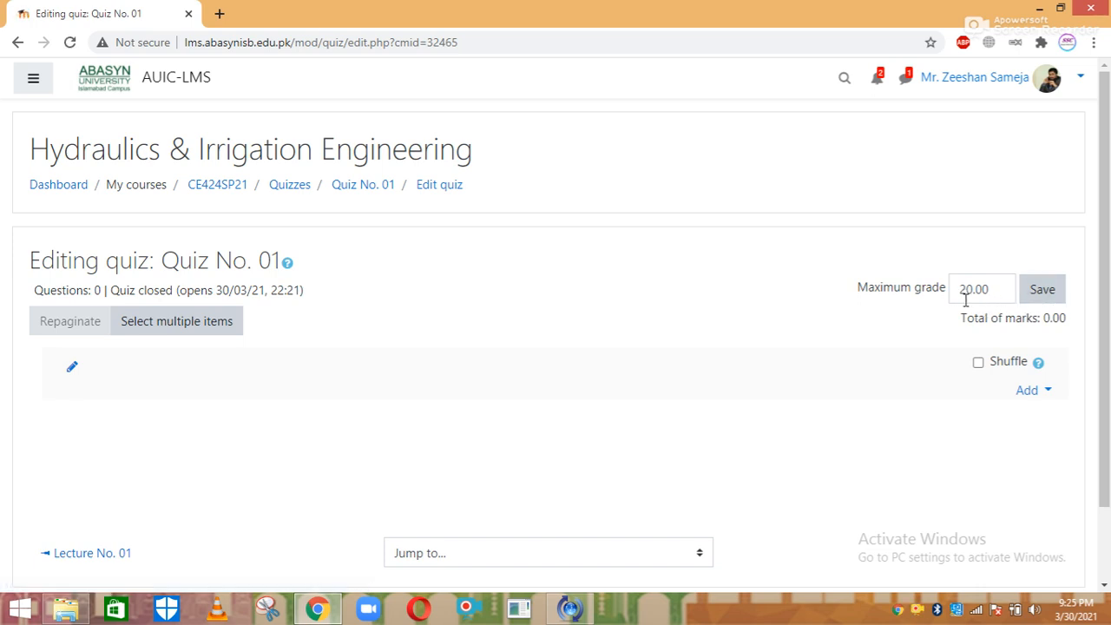
pyautogui.click(976, 364)
pyautogui.moveTo(1109, 347); pyautogui.dragTo(1106, 410)
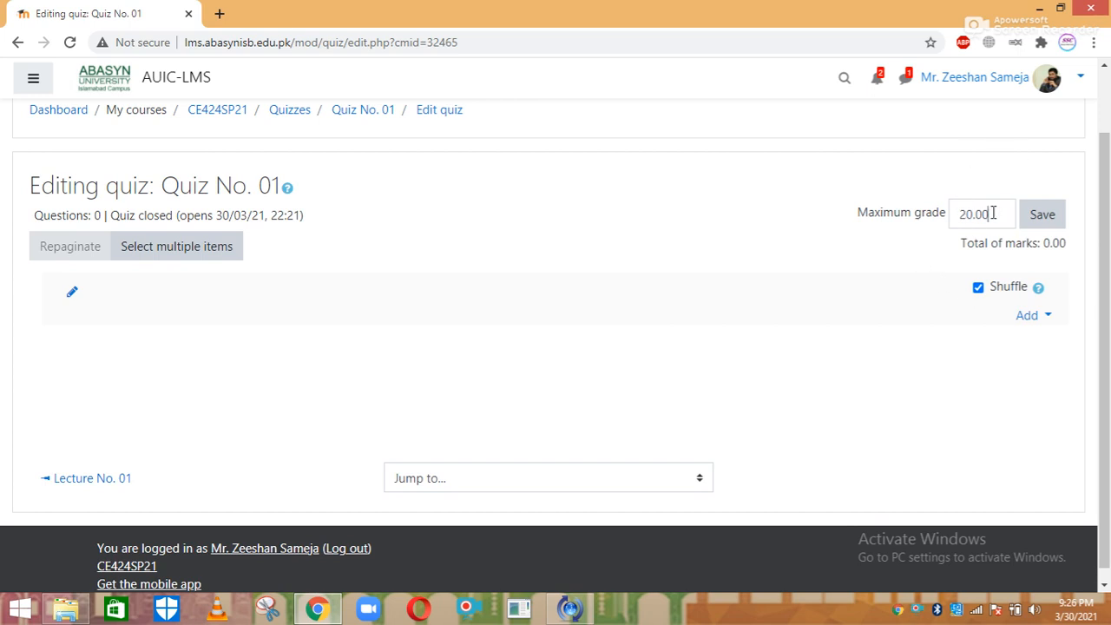
# Change the maximum grade to 5.00 and bring up the Add question menu
pyautogui.moveTo(992, 213); pyautogui.dragTo(950, 223)
pyautogui.write('5')
pyautogui.press('Return')
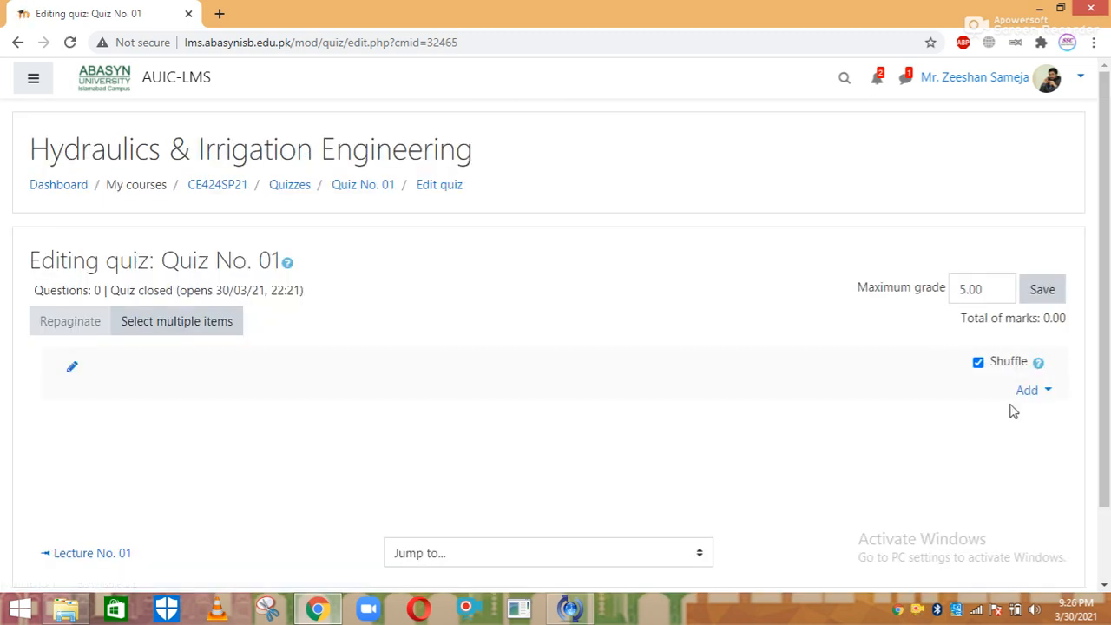
pyautogui.click(1027, 392)
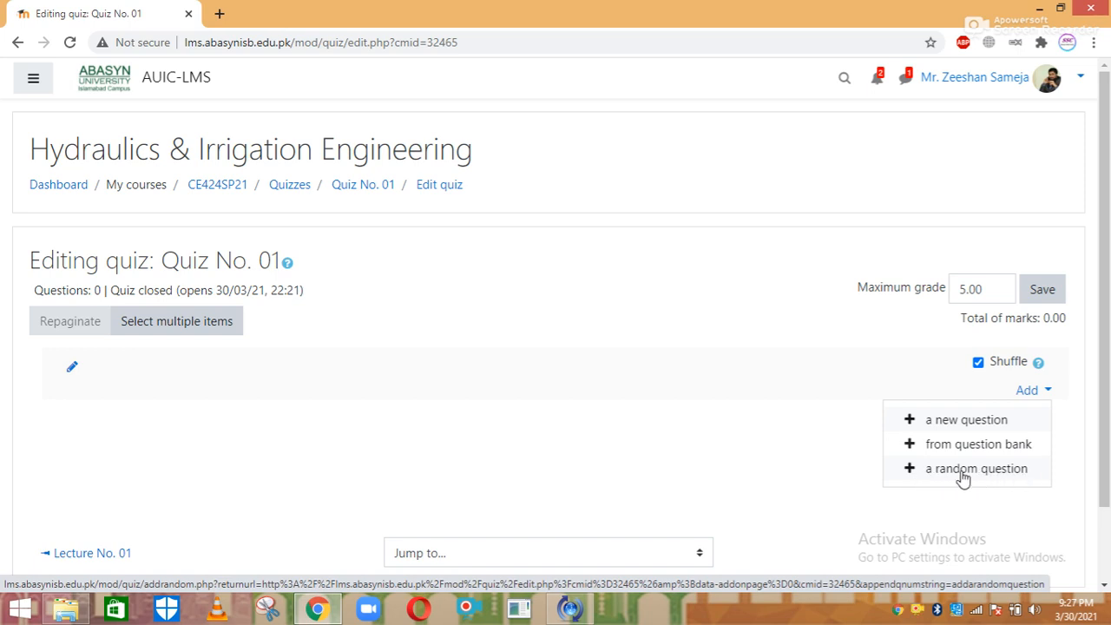
# Add a new question of type Multiple choice to Quiz No. 01
pyautogui.click(952, 423)
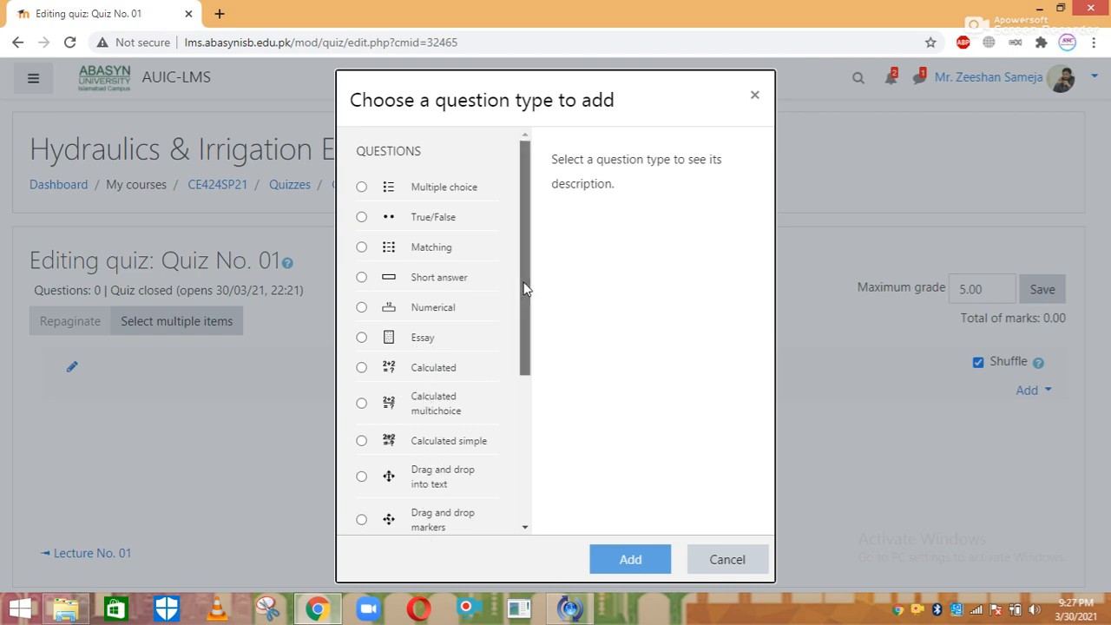
pyautogui.moveTo(525, 287); pyautogui.dragTo(515, 240)
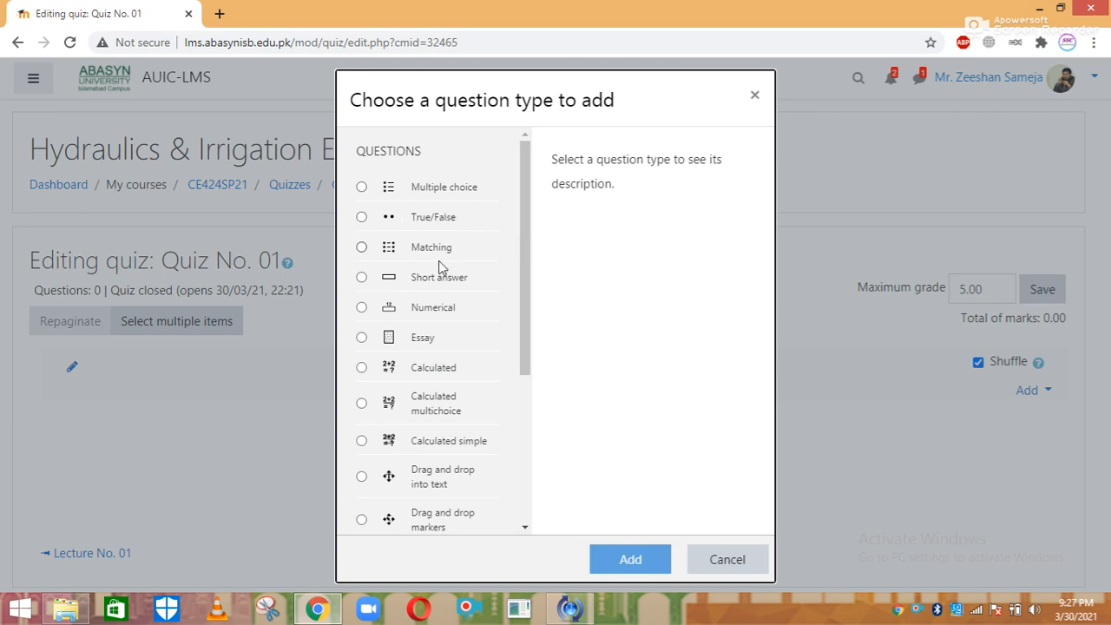
pyautogui.click(447, 286)
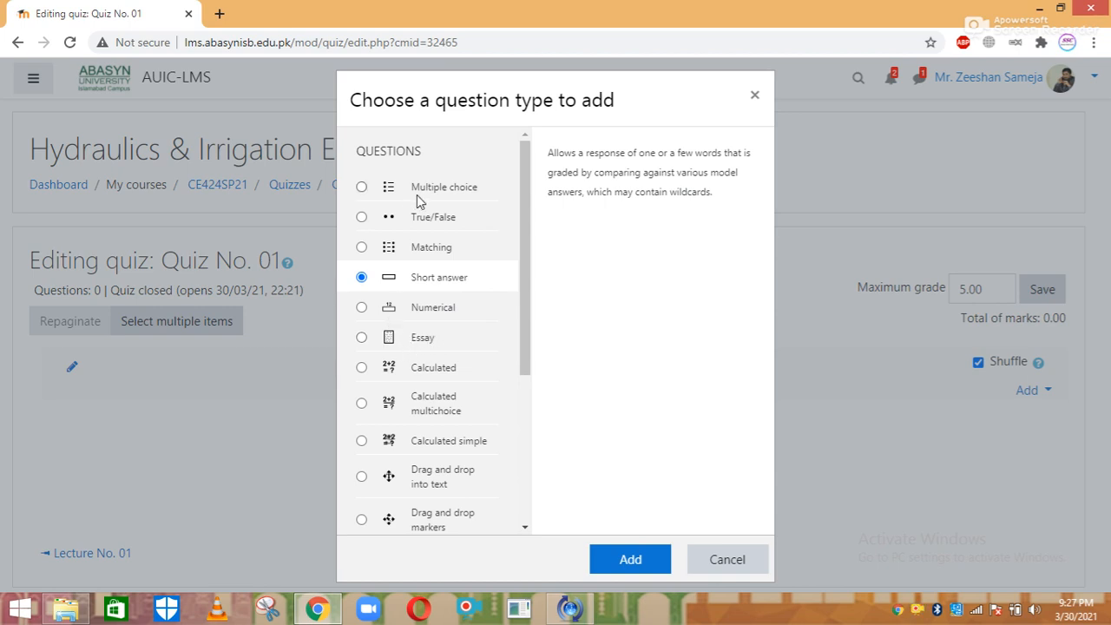
pyautogui.click(361, 188)
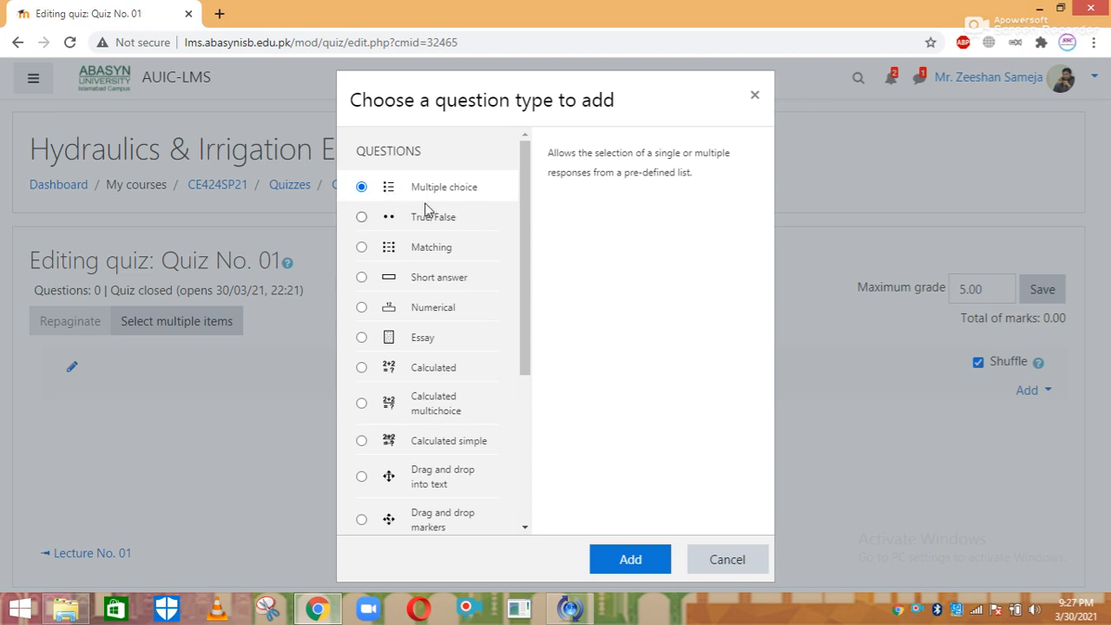
pyautogui.click(652, 560)
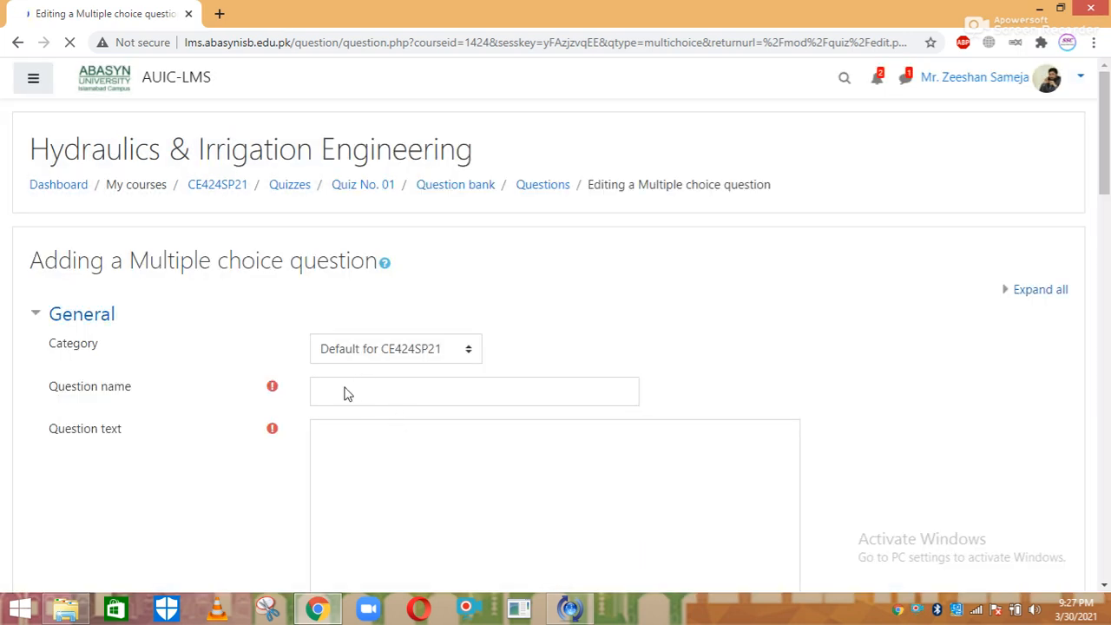
# Name the question 'Q 1' with text 'At critical depth the specific energy remains?'
pyautogui.click(339, 391)
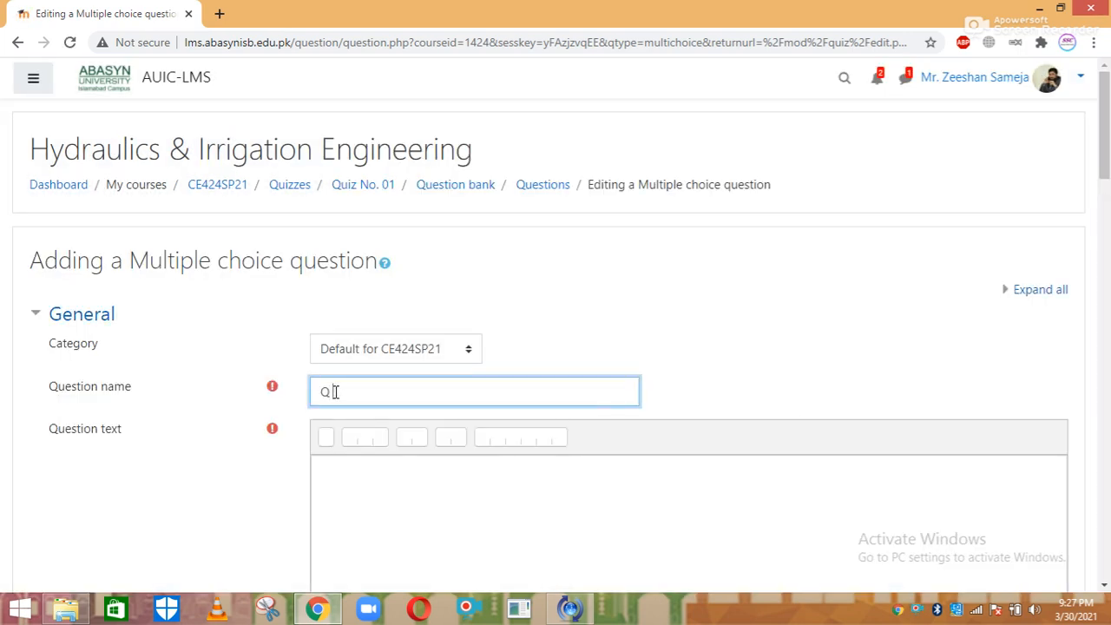
pyautogui.write('Q')
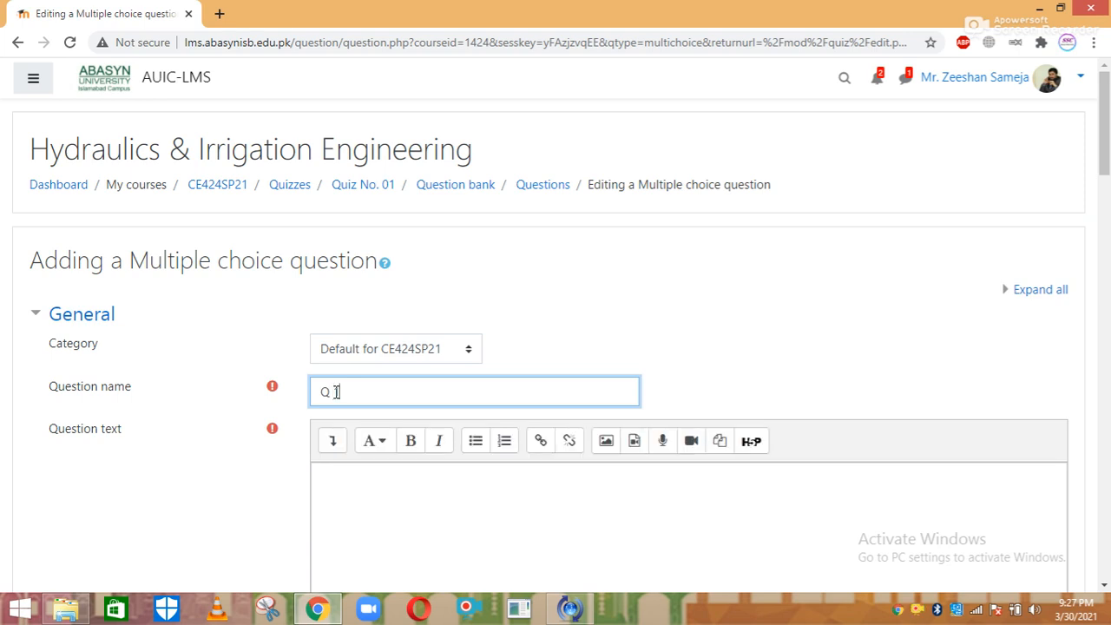
pyautogui.write(' 1')
pyautogui.click(338, 471)
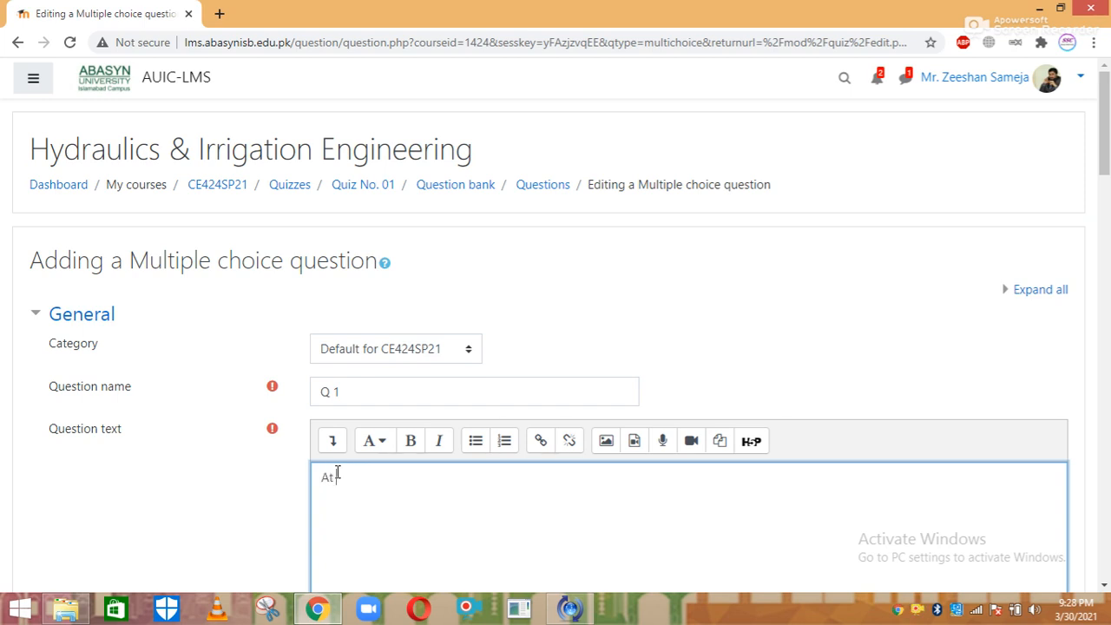
pyautogui.write('At critiv')
pyautogui.write('al depth th')
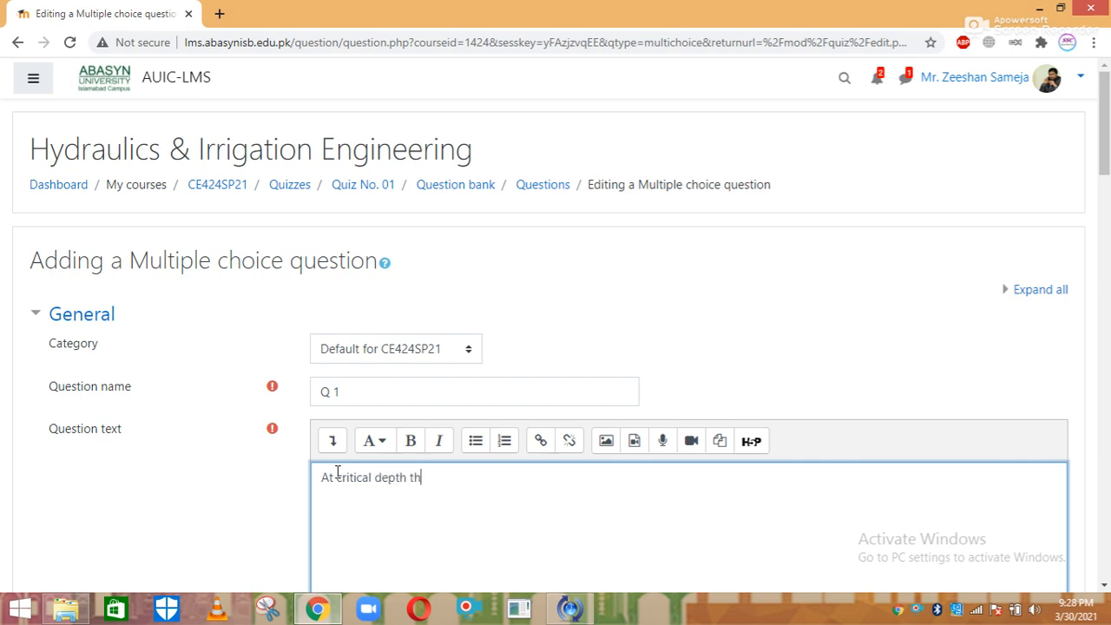
pyautogui.write('e specific energy remains')
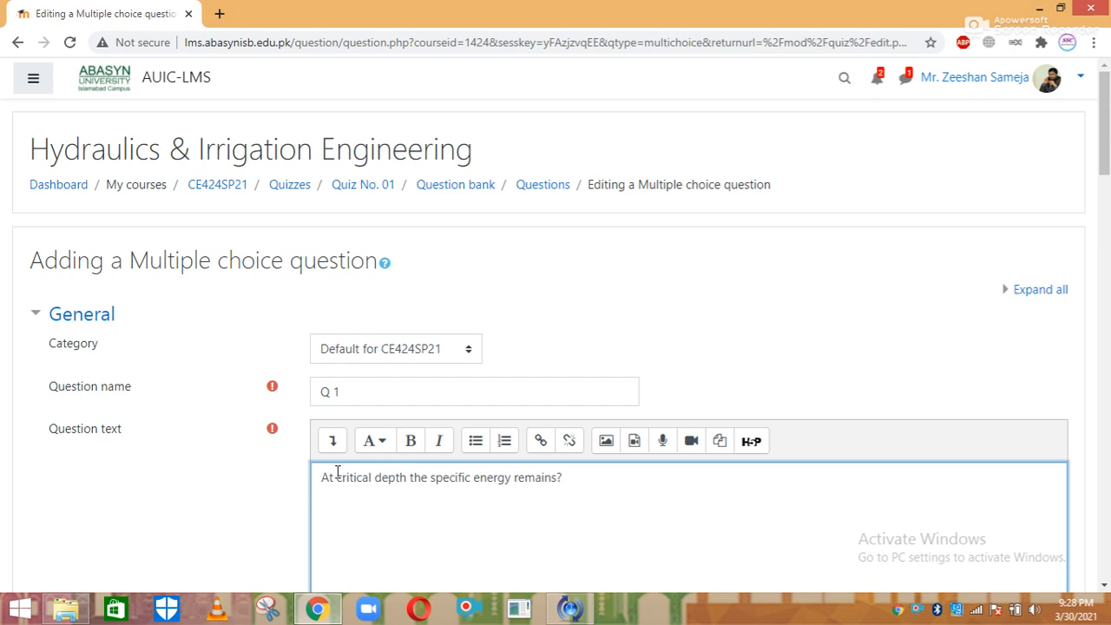
pyautogui.write('?')
pyautogui.scroll(-3, 450, 191)
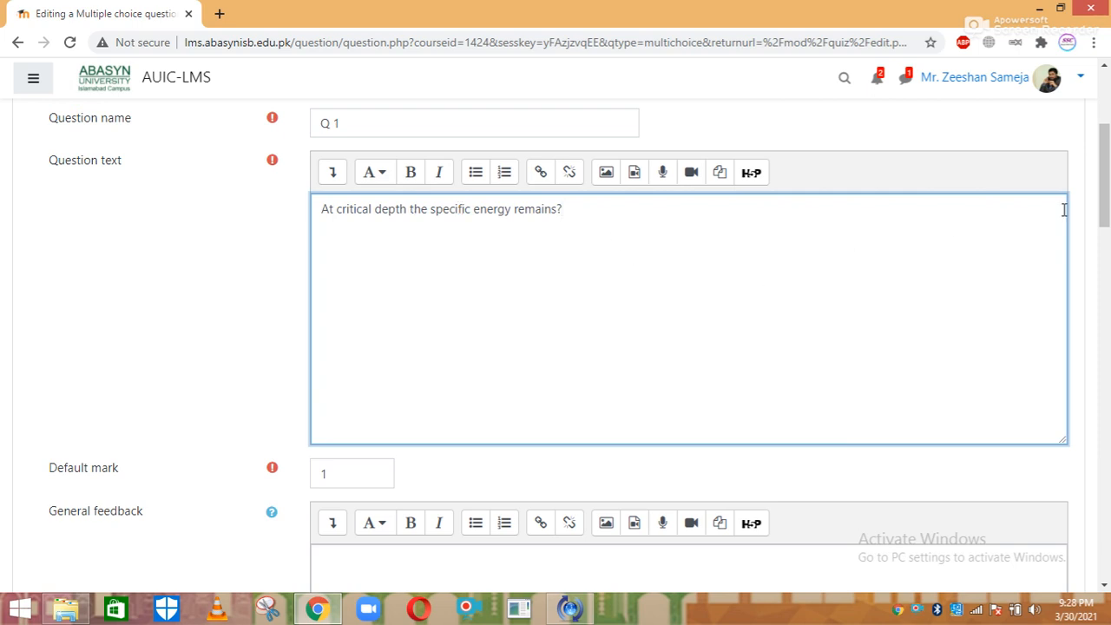
pyautogui.scroll(-2, 412, 255)
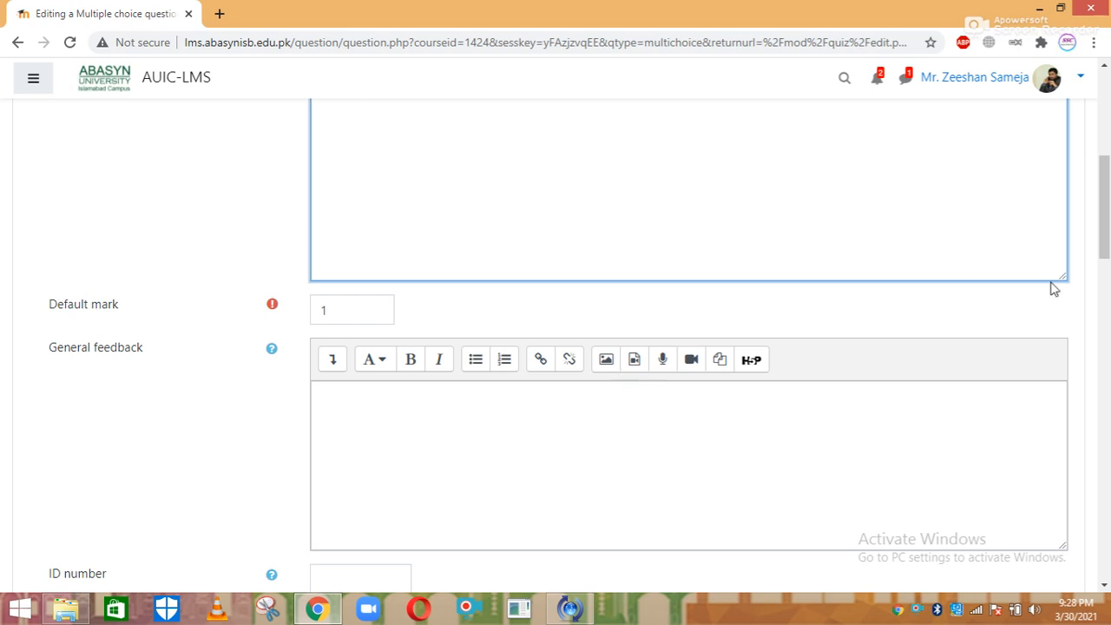
# Set 'One or multiple answers?' to 'One answer only'
pyautogui.moveTo(1106, 229); pyautogui.dragTo(1107, 287)
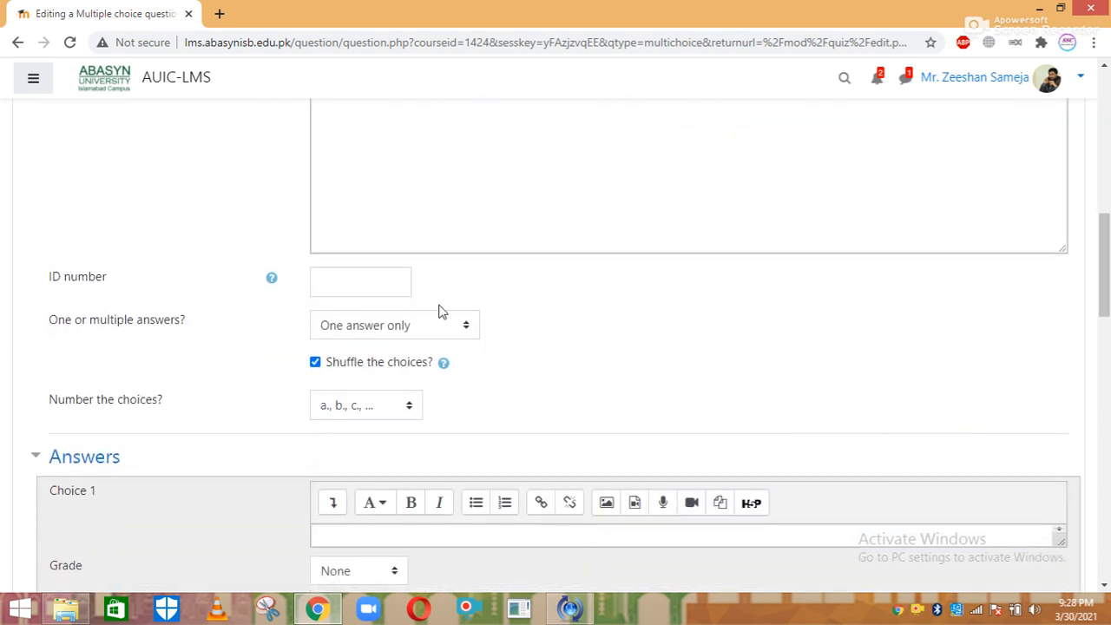
pyautogui.click(379, 326)
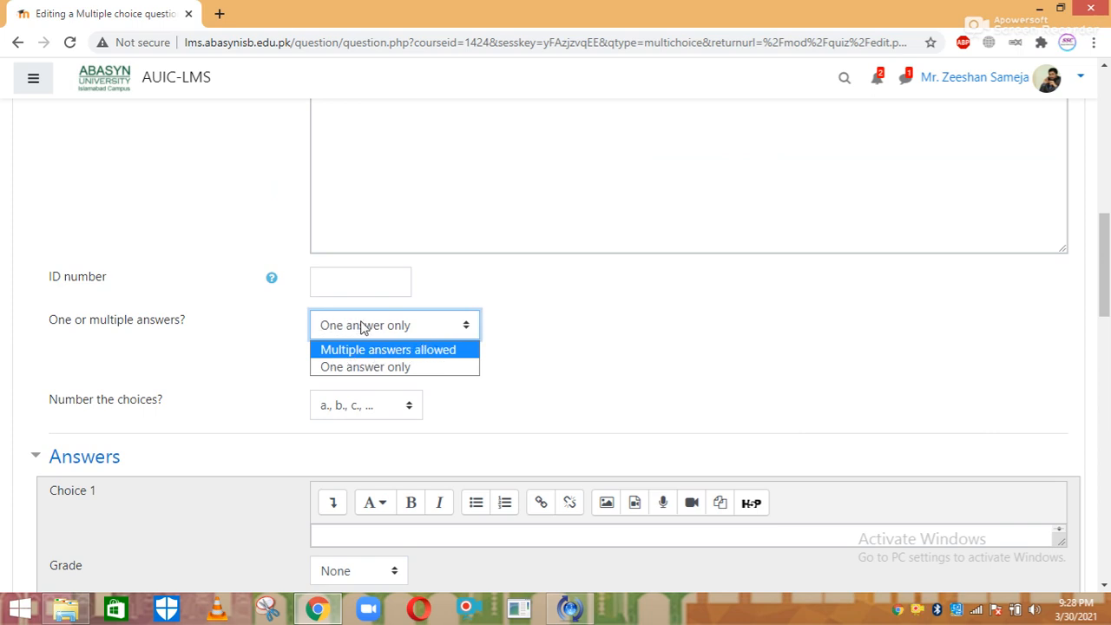
pyautogui.click(353, 367)
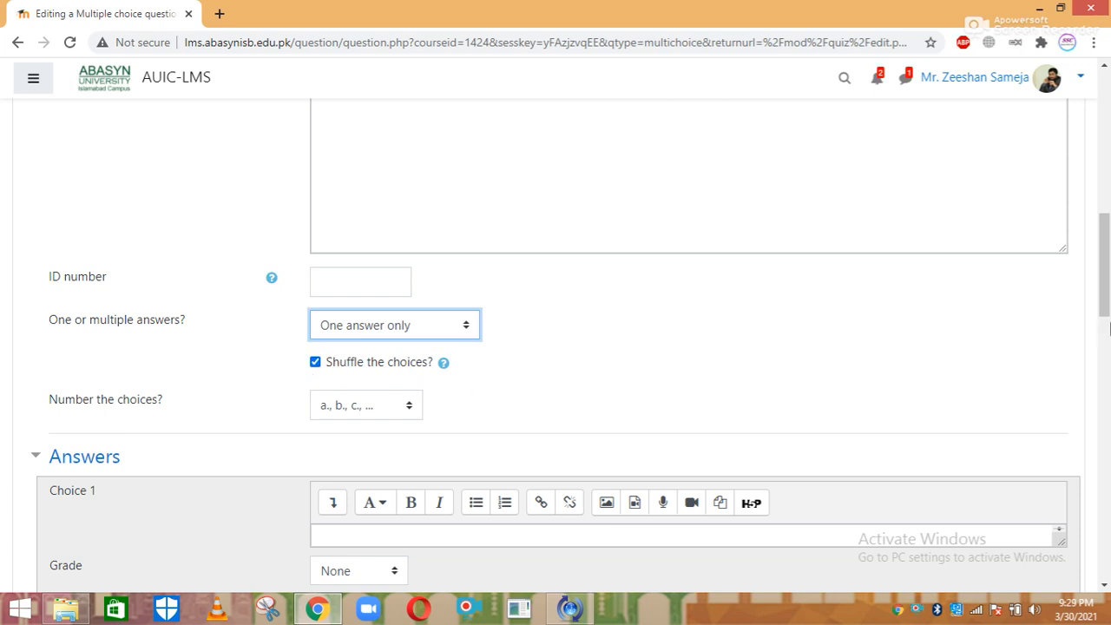
# Fill answer choices 1–4 with Max, Min, Zero and 1
pyautogui.scroll(-3, 626, 286)
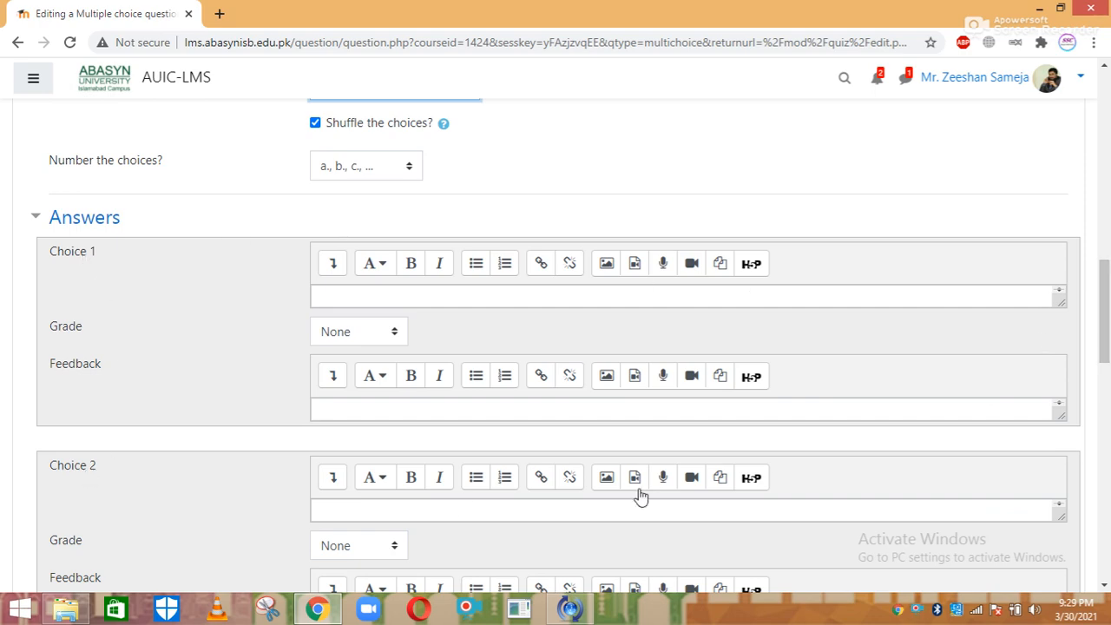
pyautogui.moveTo(1104, 327)
pyautogui.mouseDown()
pyautogui.moveTo(1104, 417)
pyautogui.moveTo(1104, 327)
pyautogui.moveTo(1107, 336)
pyautogui.mouseUp()
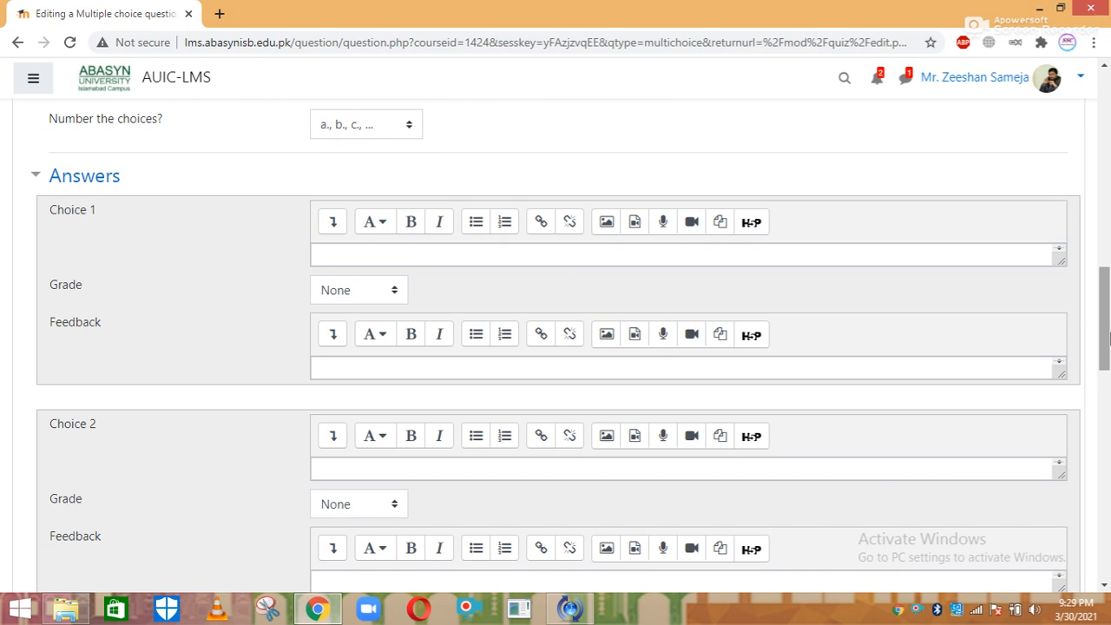
pyautogui.click(361, 252)
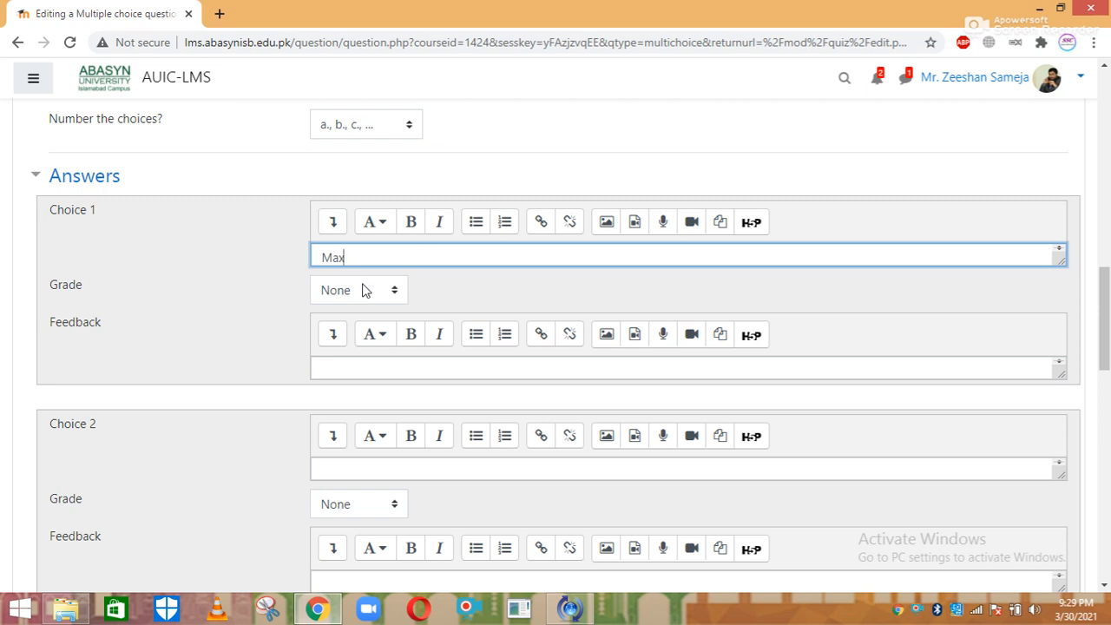
pyautogui.scroll(-1, 1106, 323)
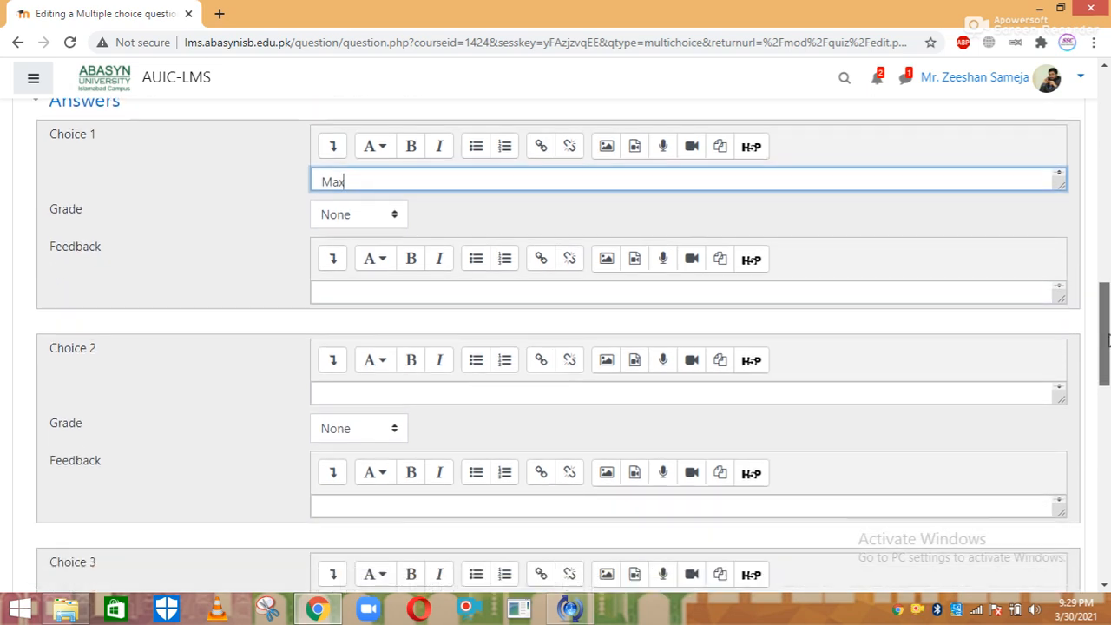
pyautogui.click(529, 373)
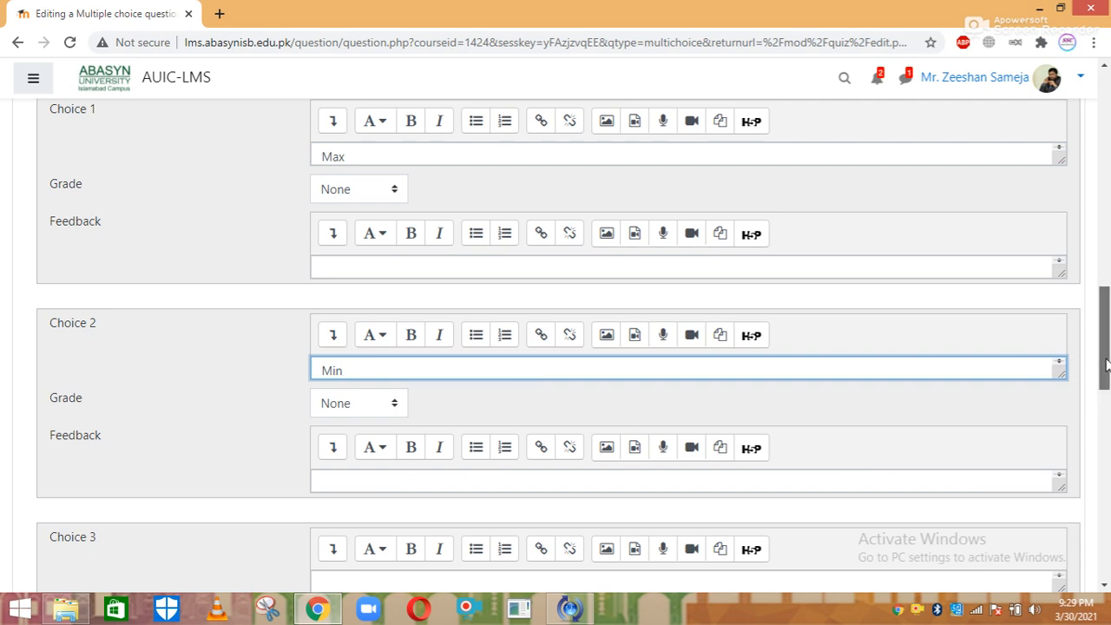
pyautogui.scroll(-2, 1104, 347)
pyautogui.click(640, 359)
pyautogui.write('Z')
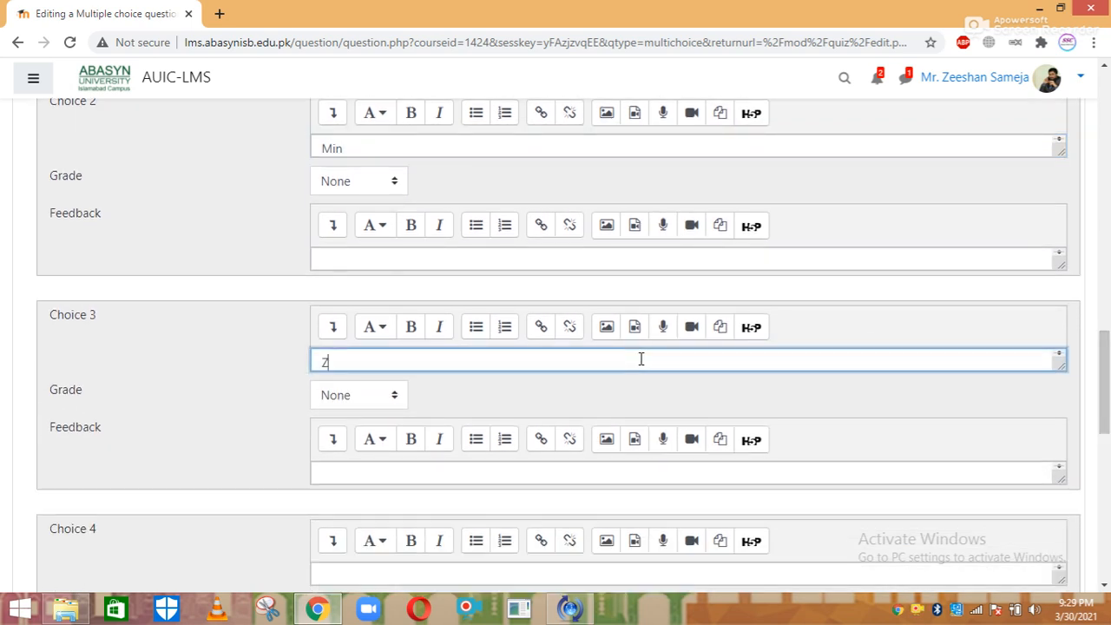
pyautogui.write('ero')
pyautogui.scroll(-2, 1101, 355)
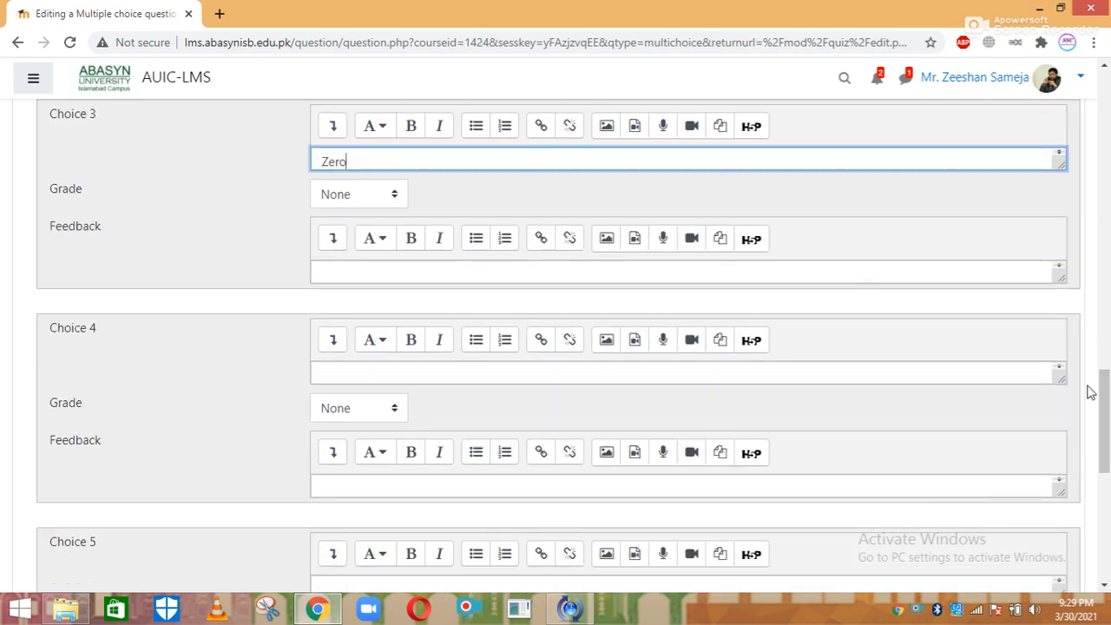
pyautogui.click(473, 366)
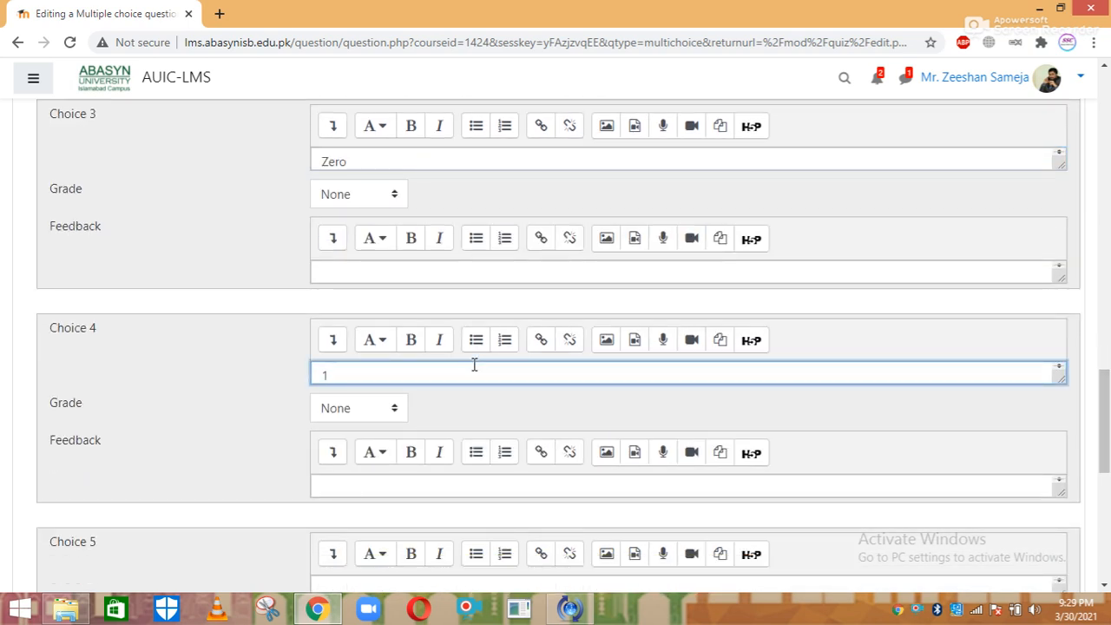
pyautogui.moveTo(1102, 423); pyautogui.dragTo(1105, 366)
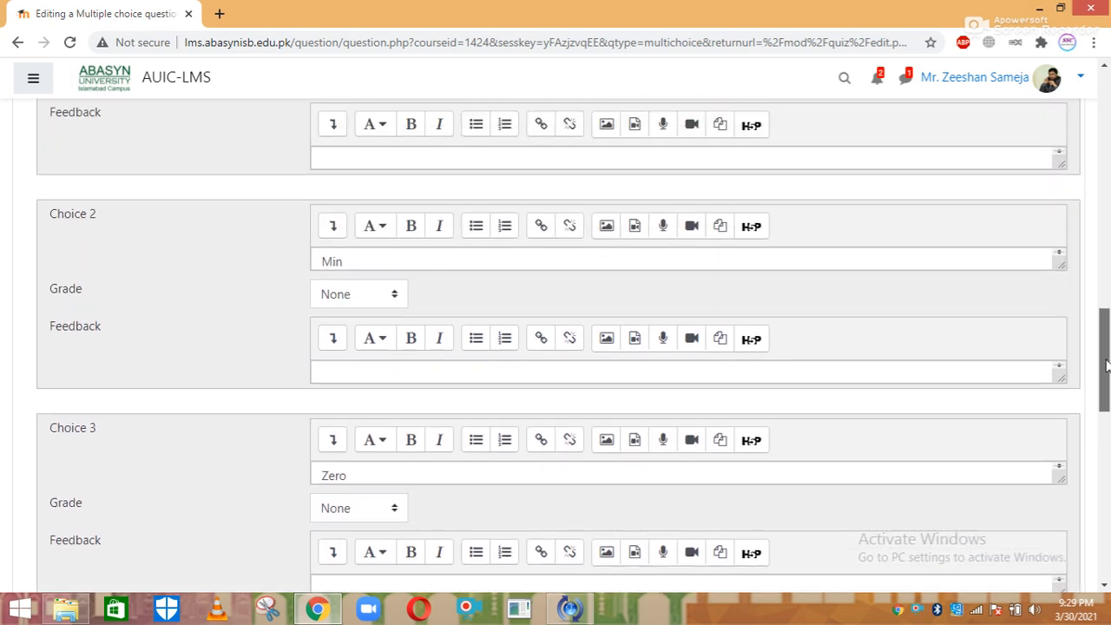
pyautogui.moveTo(1106, 366); pyautogui.dragTo(1105, 193)
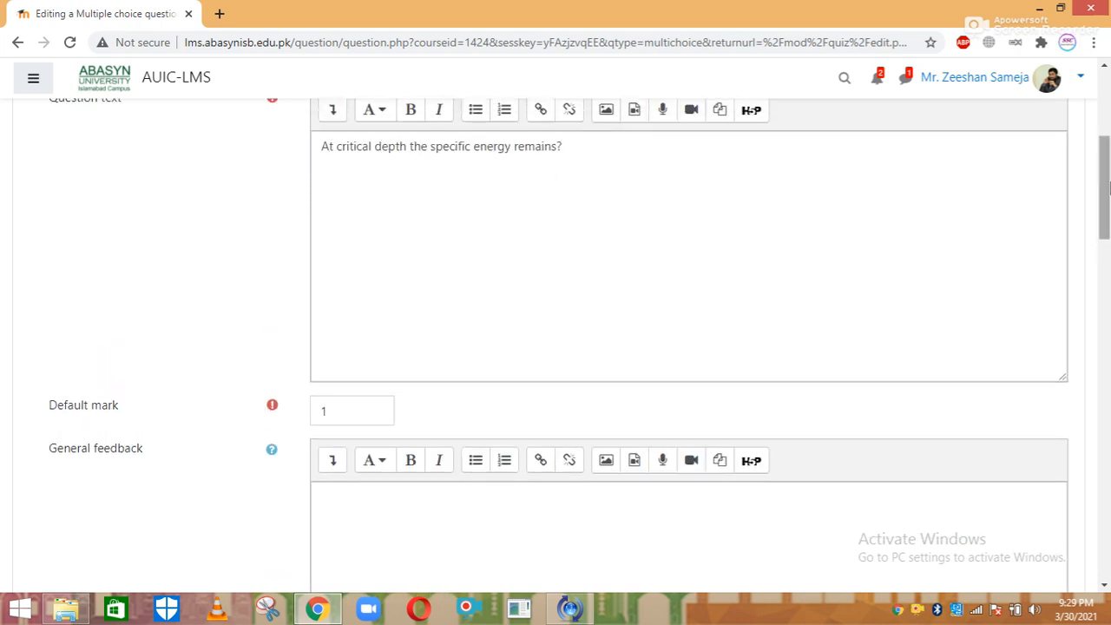
# Grade the Min choice at 100% and save question Q 1
pyautogui.moveTo(1105, 188); pyautogui.dragTo(1105, 336)
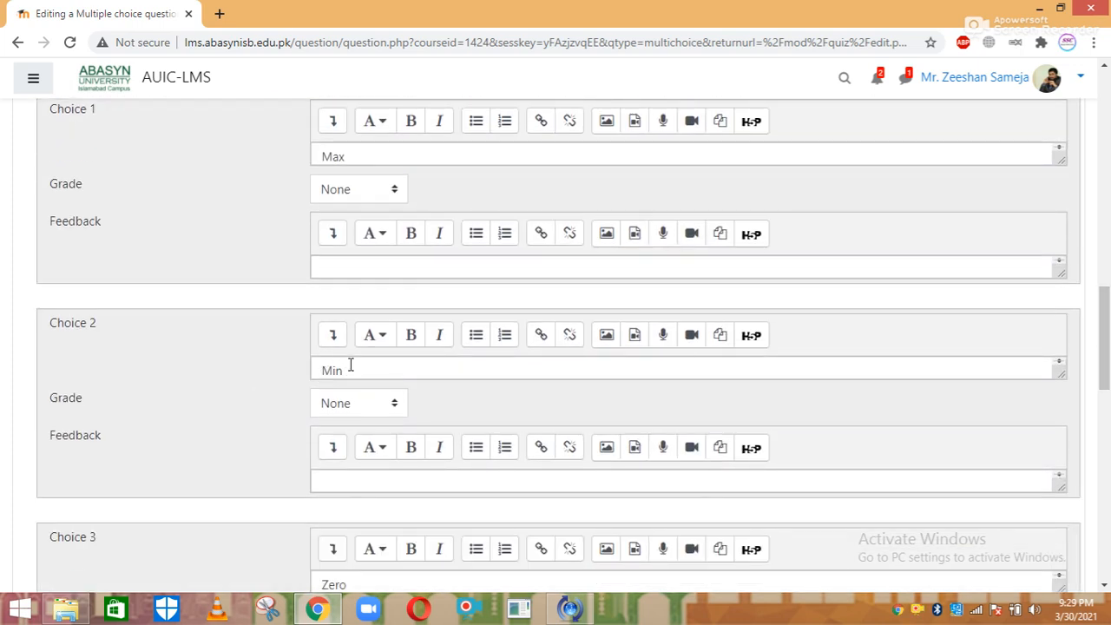
pyautogui.click(391, 404)
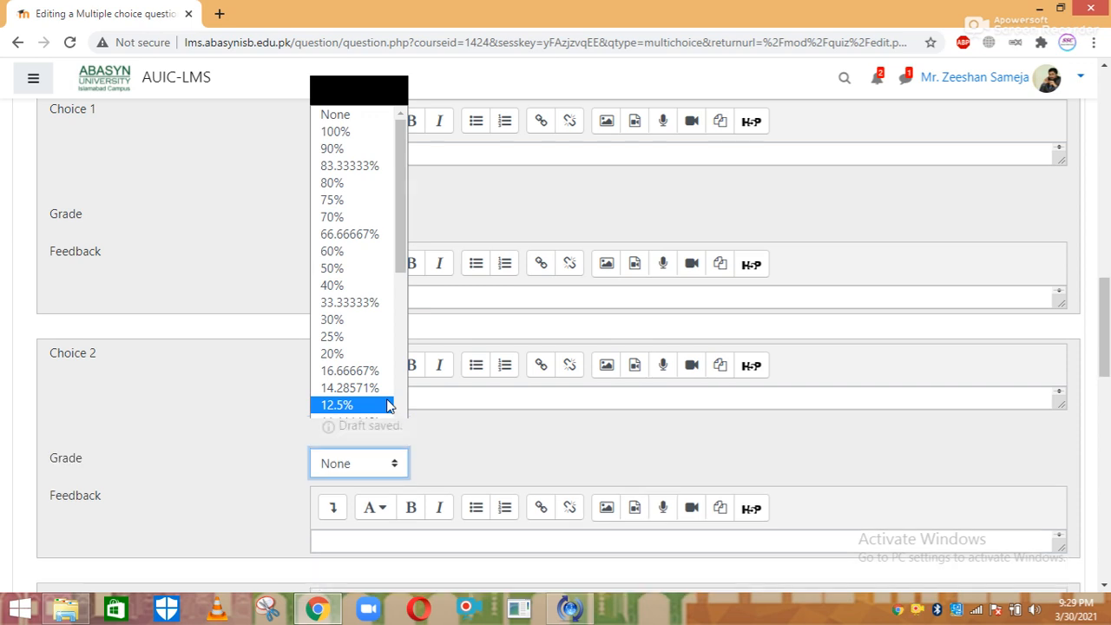
pyautogui.press('Down')
pyautogui.press('Down')
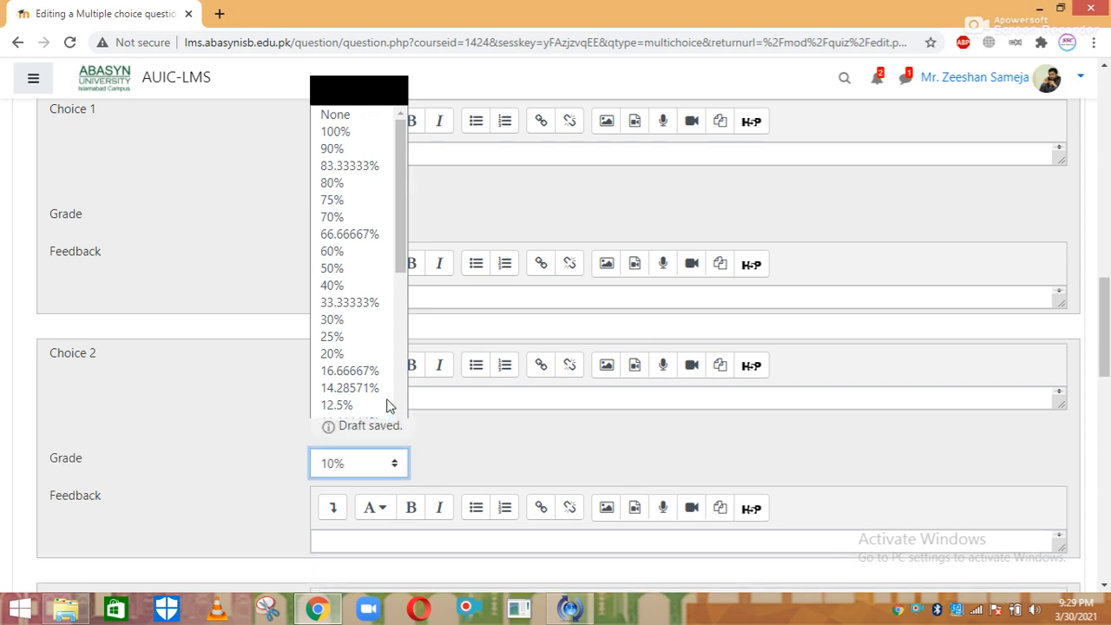
pyautogui.click(359, 130)
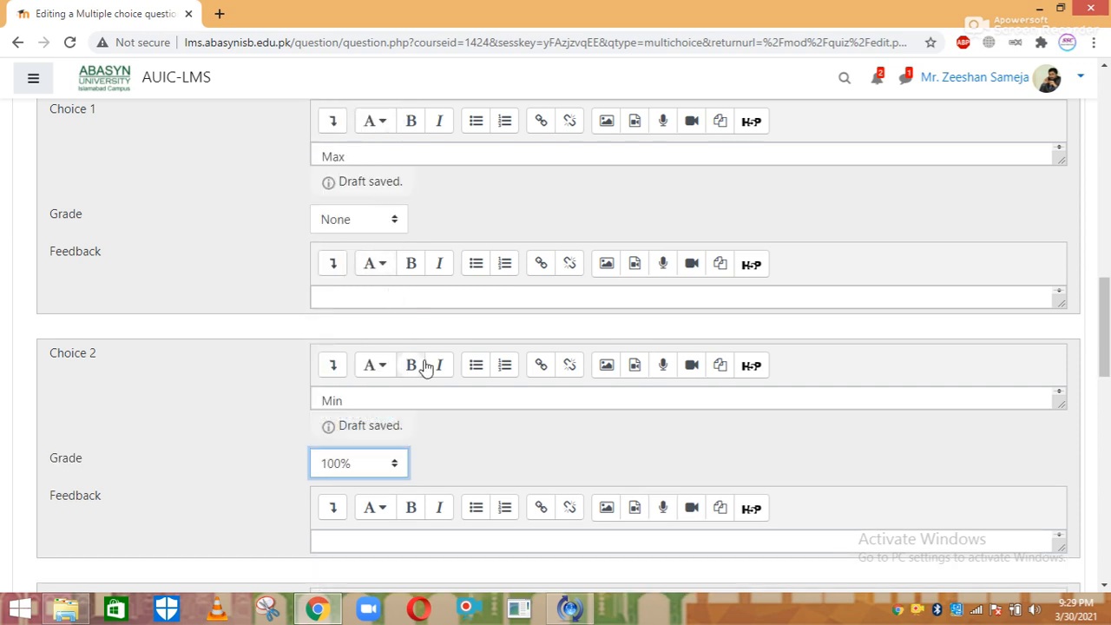
pyautogui.moveTo(1104, 321); pyautogui.dragTo(1106, 509)
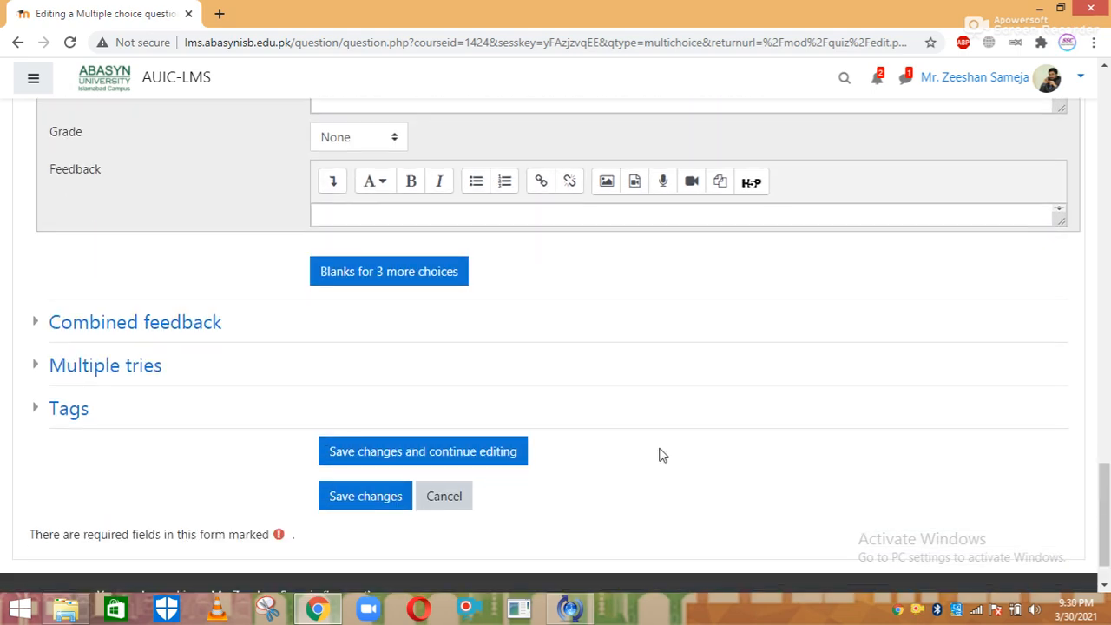
pyautogui.click(343, 502)
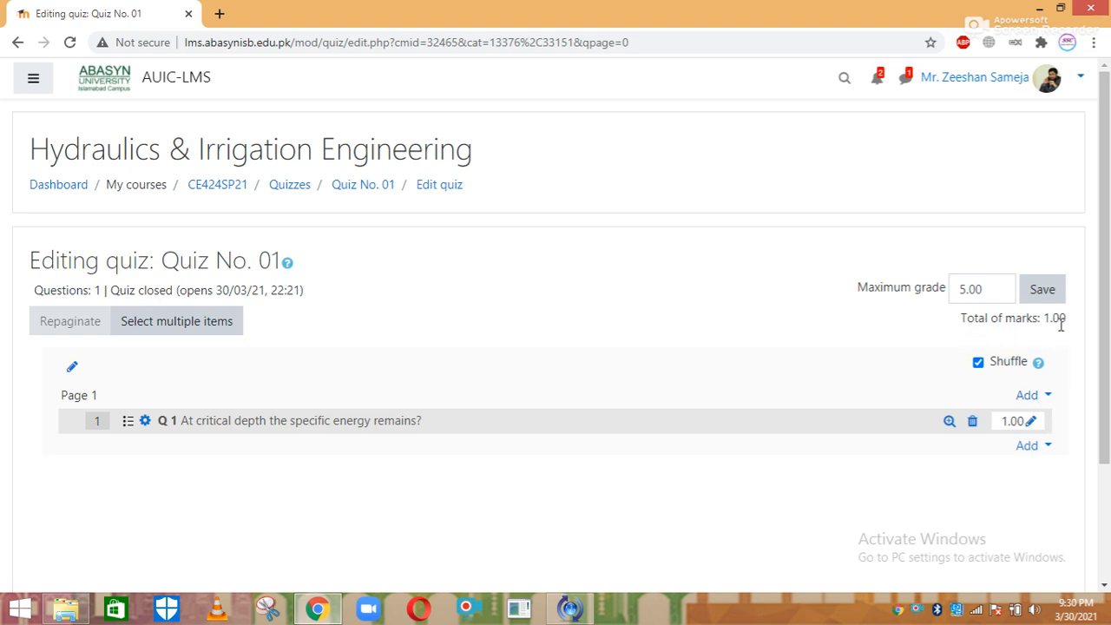
# Add a new Multiple choice question to Quiz No. 01
pyautogui.click(1040, 451)
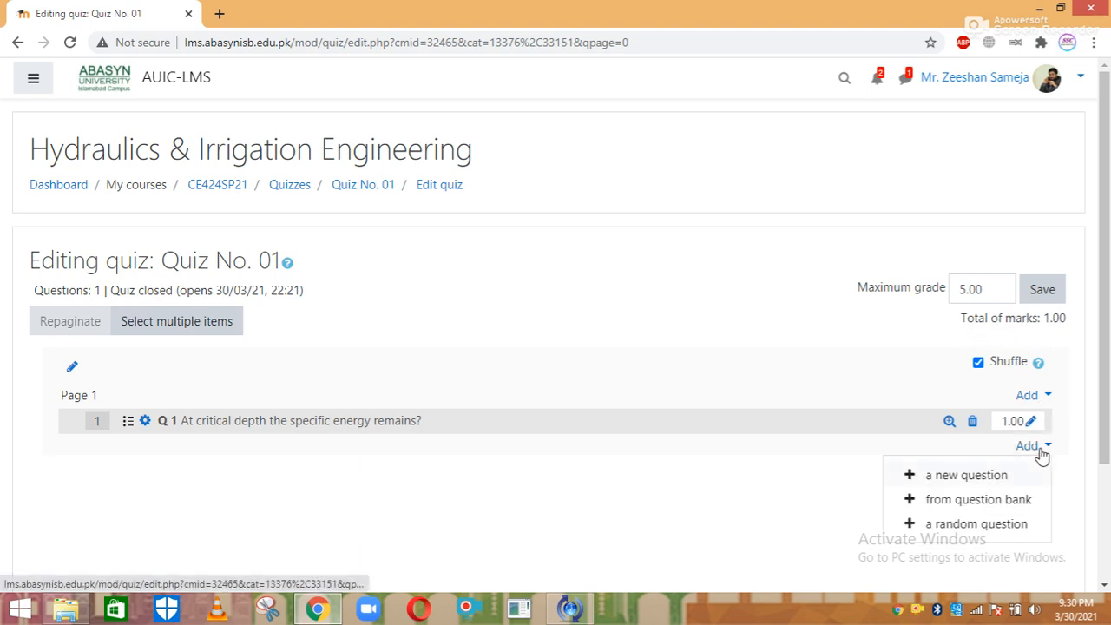
pyautogui.click(983, 477)
pyautogui.click(442, 189)
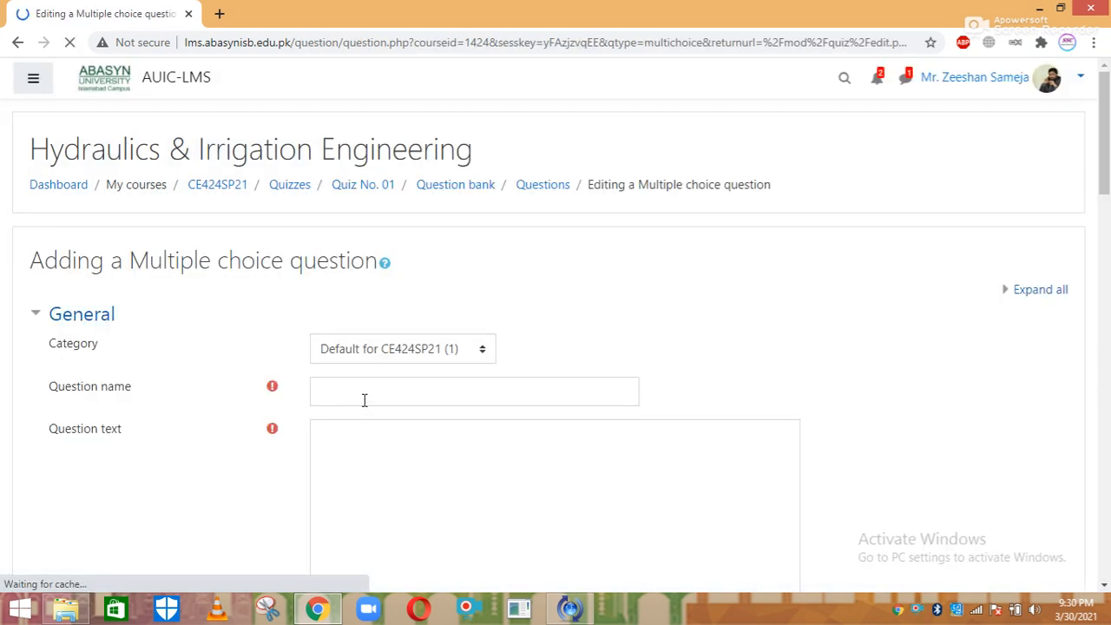
# Name the question 'Q No. 02' with question text '1234567'
pyautogui.click(358, 395)
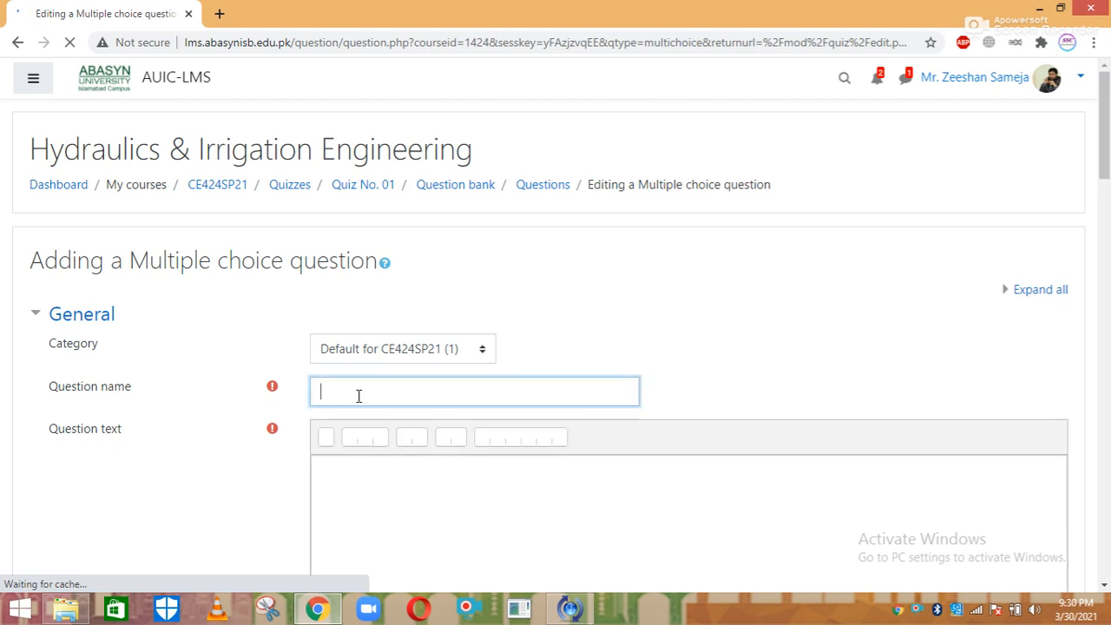
pyautogui.write('Q ')
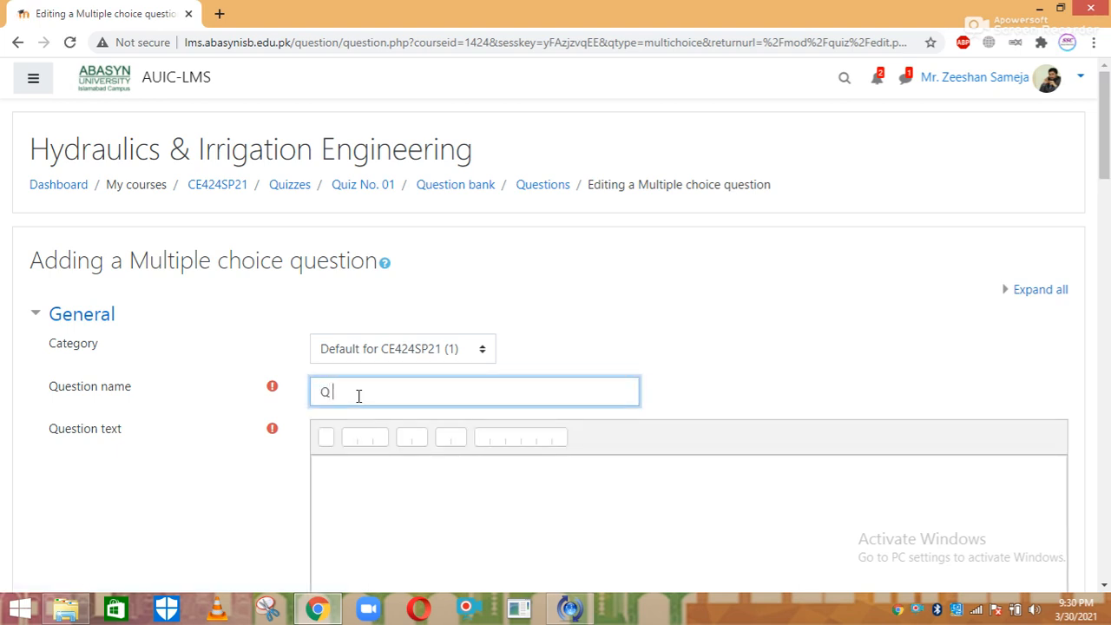
pyautogui.write('No. 02')
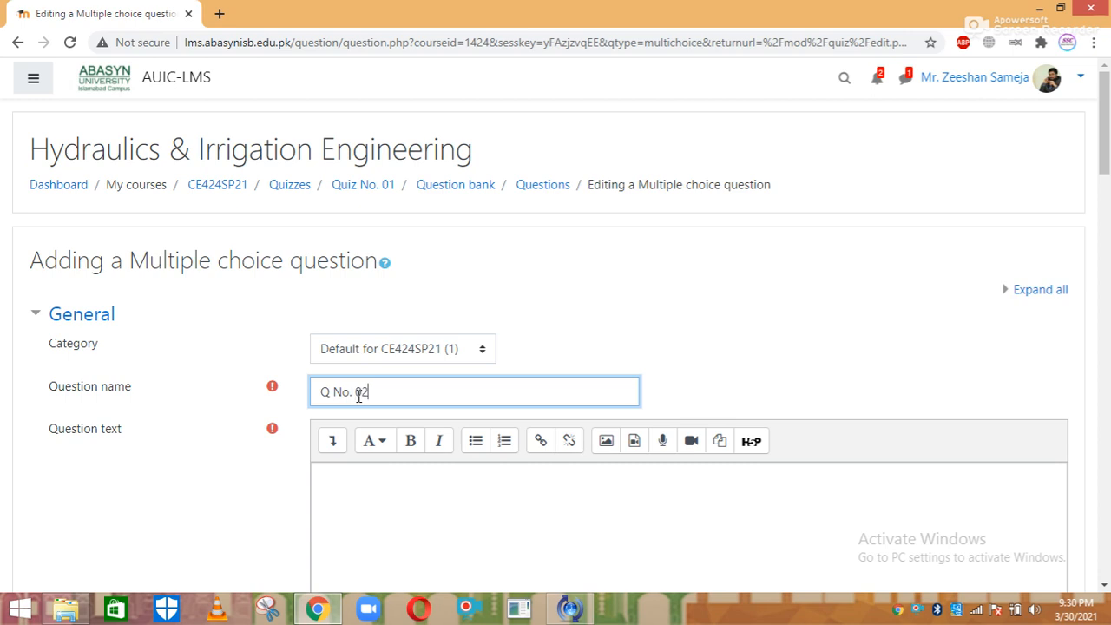
pyautogui.click(338, 479)
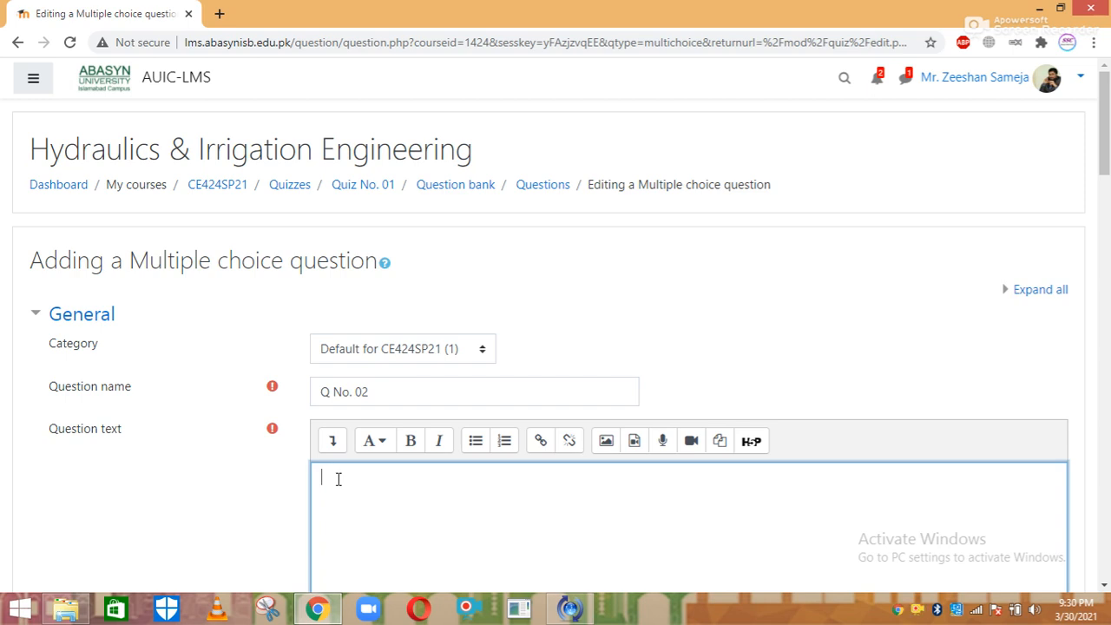
pyautogui.write('1234567')
# Set 'One or multiple answers?' to 'Multiple answers allowed'
pyautogui.moveTo(1107, 194); pyautogui.dragTo(1108, 304)
pyautogui.click(461, 212)
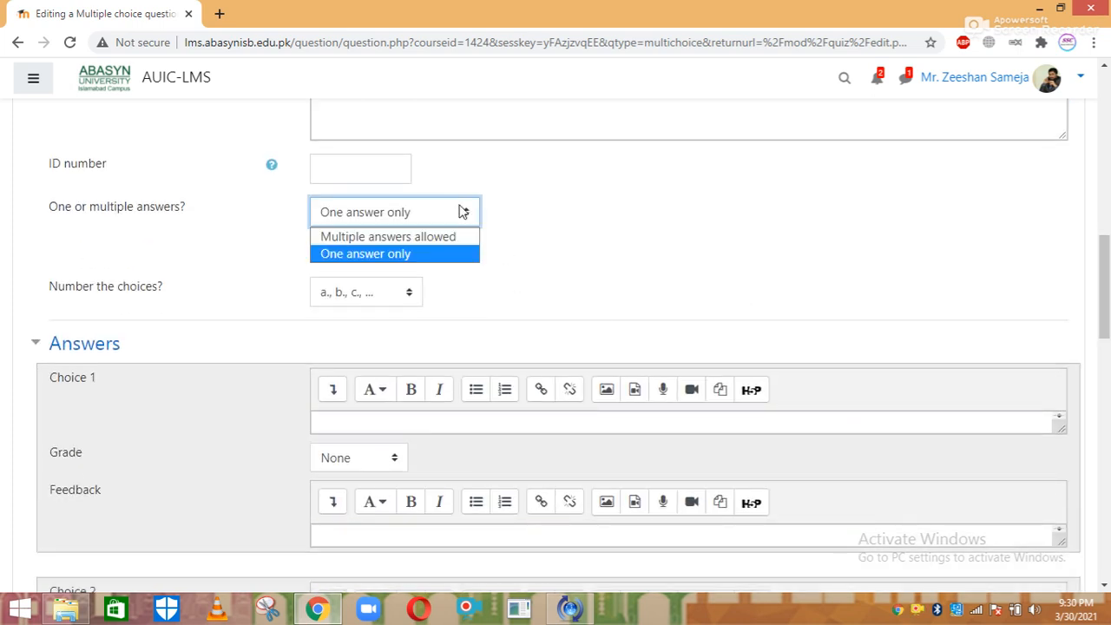
pyautogui.press('Up')
pyautogui.press('Return')
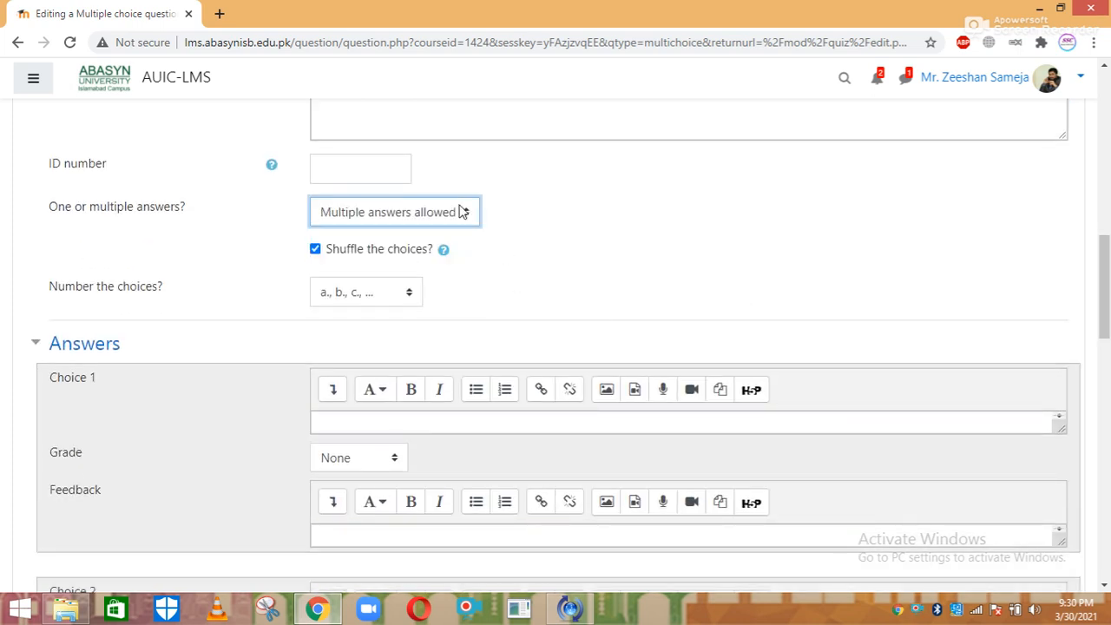
pyautogui.moveTo(1104, 241); pyautogui.dragTo(1106, 270)
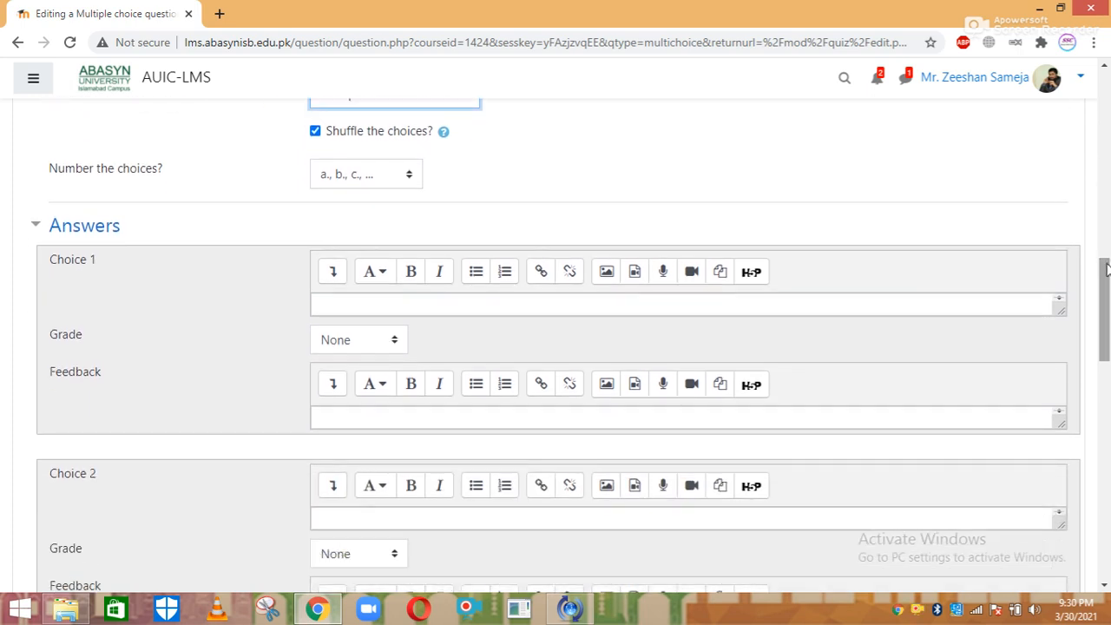
# Enter '1' as choice 1 and grade choices 1 and 2 at 50% each
pyautogui.click(379, 302)
pyautogui.write('1')
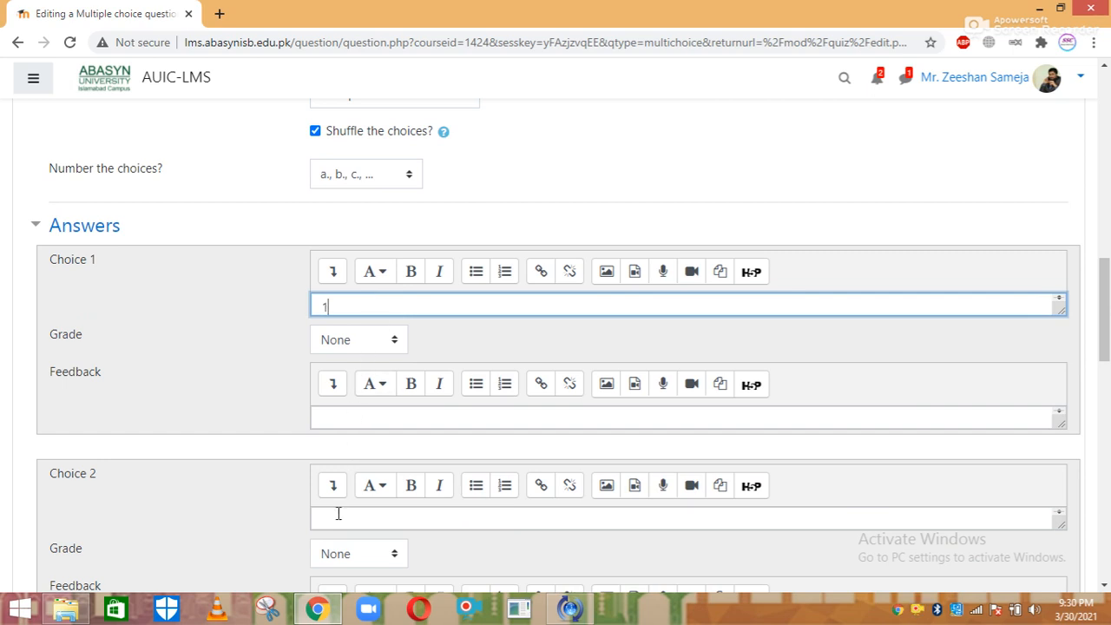
pyautogui.click(338, 513)
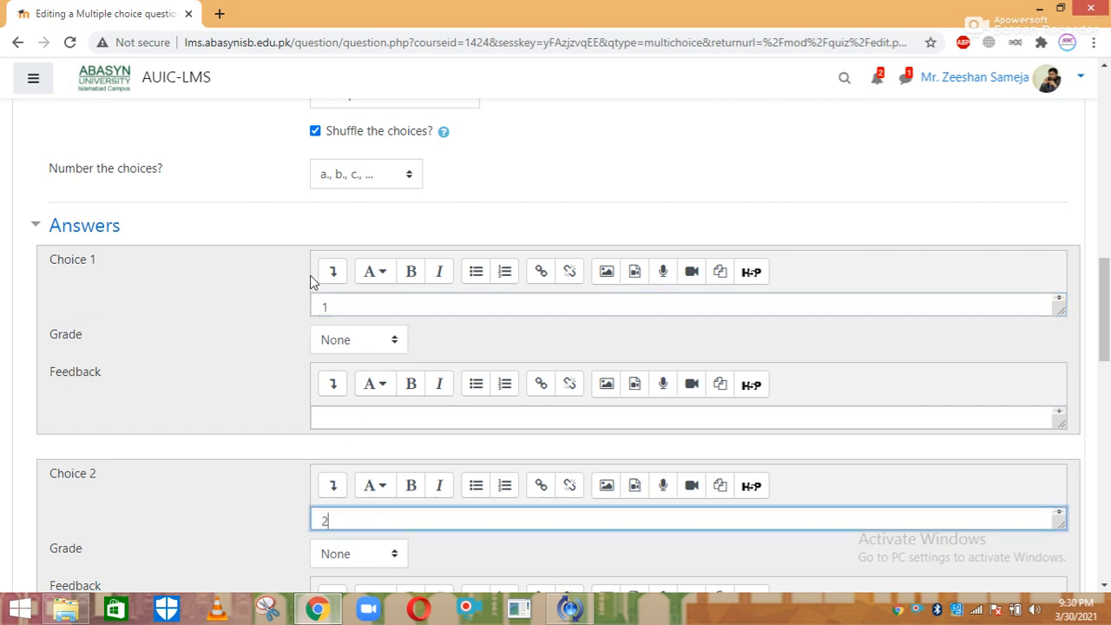
pyautogui.click(392, 344)
pyautogui.press('Down')
pyautogui.press('Down')
pyautogui.press('Down')
pyautogui.press('Down')
pyautogui.press('Down')
pyautogui.press('Down')
pyautogui.press('Down')
pyautogui.press('Down')
pyautogui.press('Down')
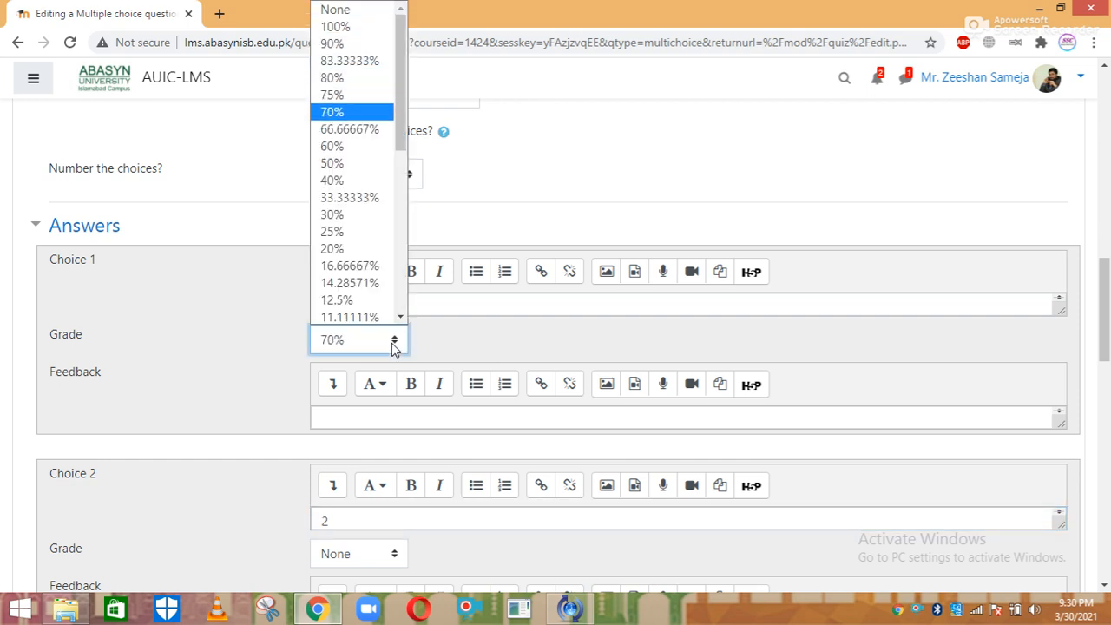
pyautogui.press('Return')
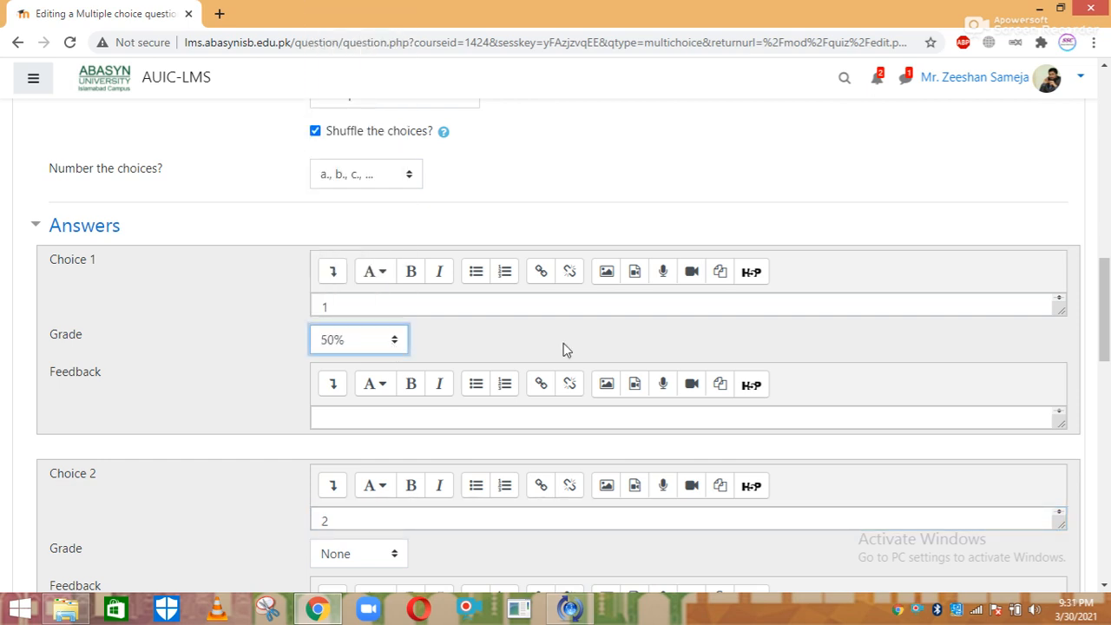
pyautogui.moveTo(1107, 313); pyautogui.dragTo(1108, 338)
pyautogui.scroll(-2, 521, 302)
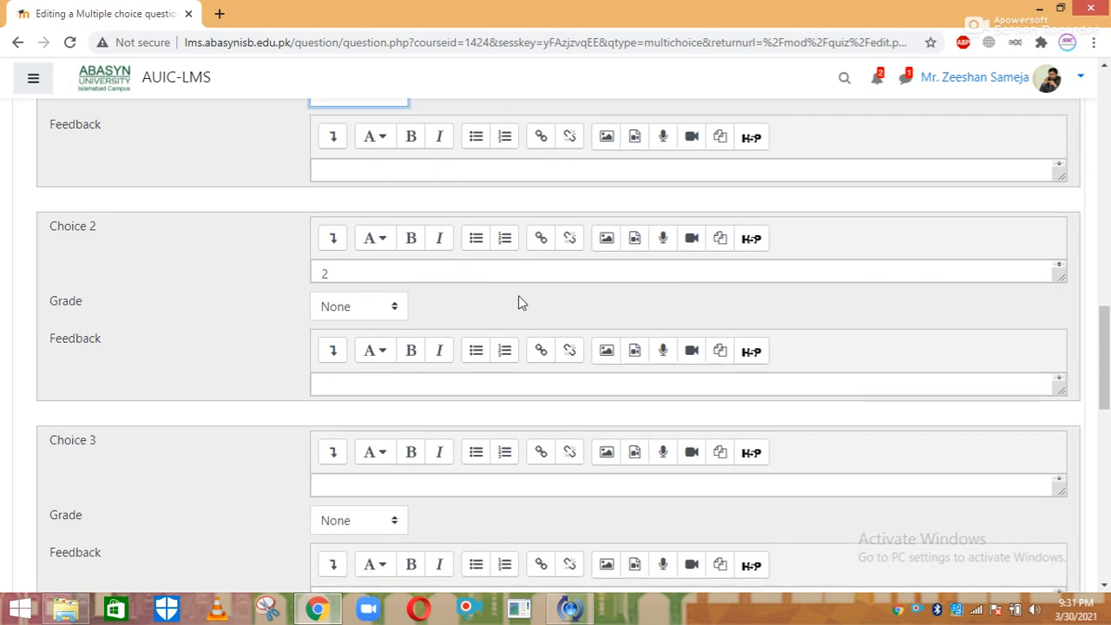
pyautogui.click(400, 298)
pyautogui.press('Down')
pyautogui.press('Down')
pyautogui.press('Down')
pyautogui.press('Down')
pyautogui.press('Down')
pyautogui.press('Down')
pyautogui.press('Down')
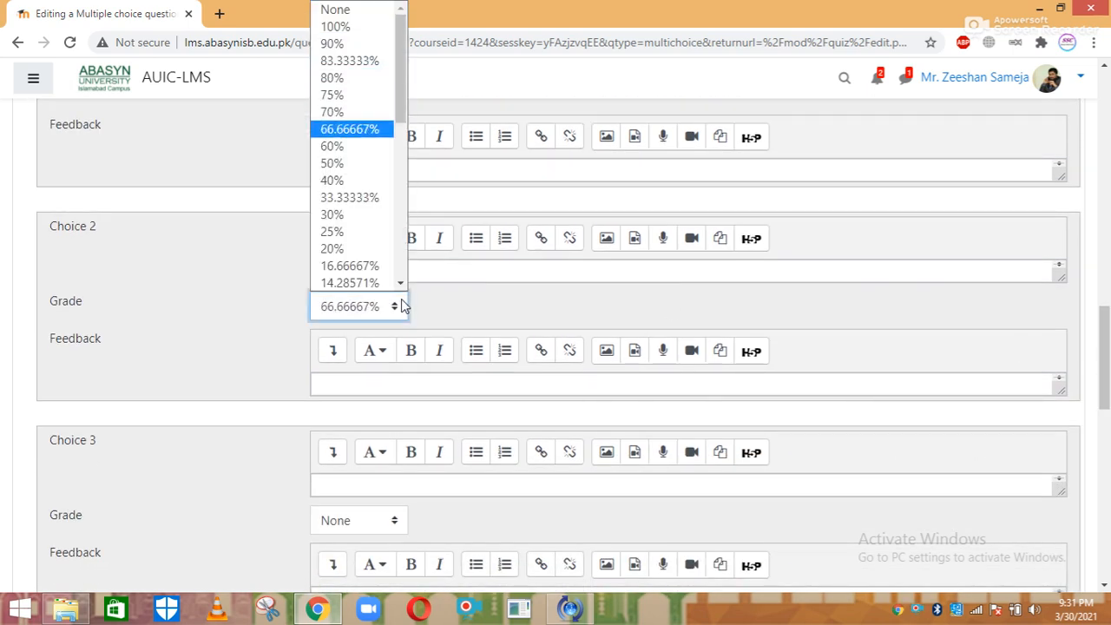
pyautogui.press('Down')
pyautogui.press('Down')
pyautogui.press('Return')
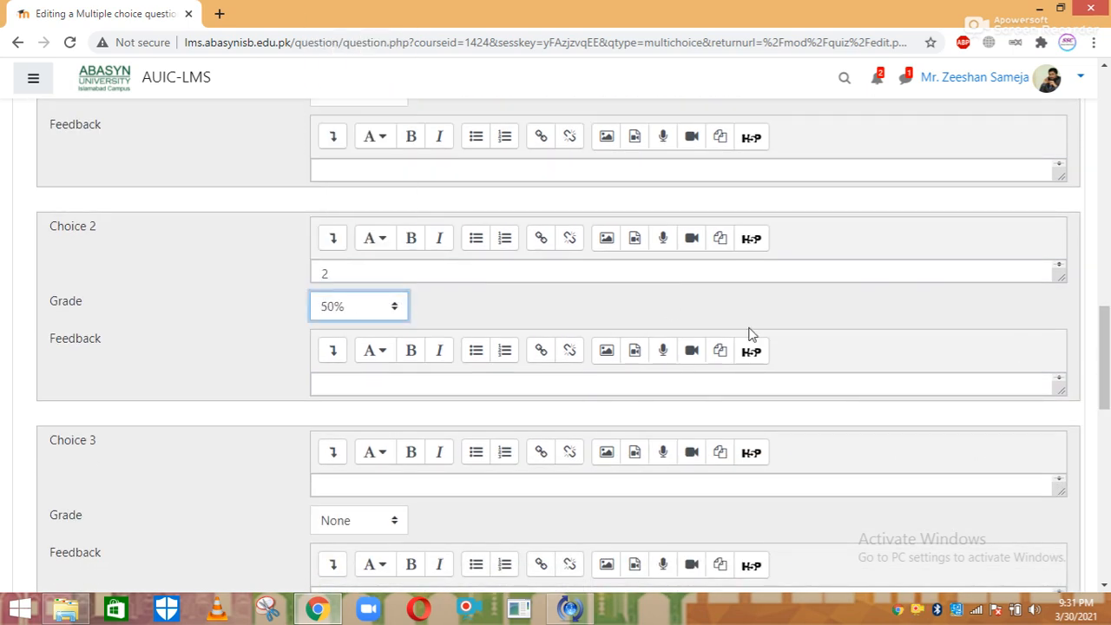
# Enter 3 and 4 as the third and fourth answer choices
pyautogui.scroll(-2, 751, 335)
pyautogui.click(408, 365)
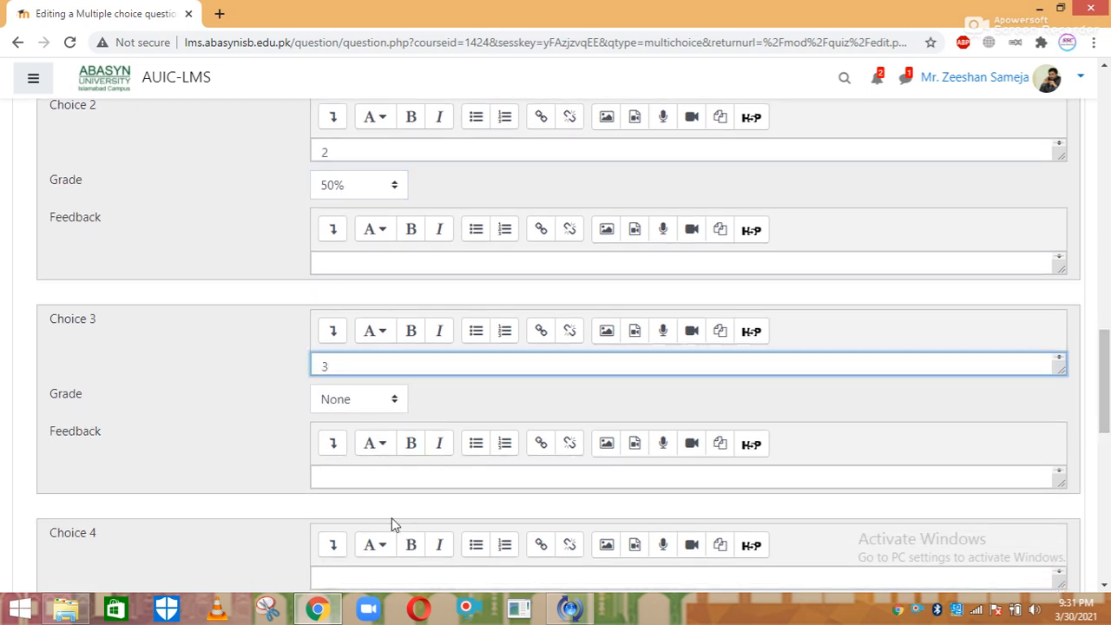
pyautogui.click(381, 570)
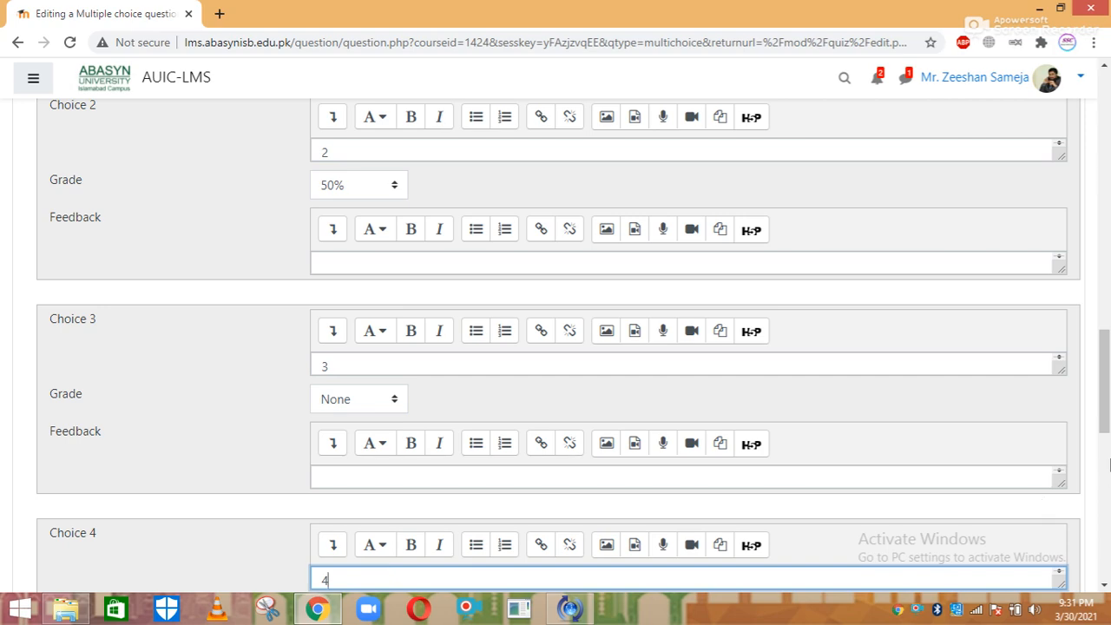
pyautogui.scroll(-2, 1109, 464)
pyautogui.click(223, 278)
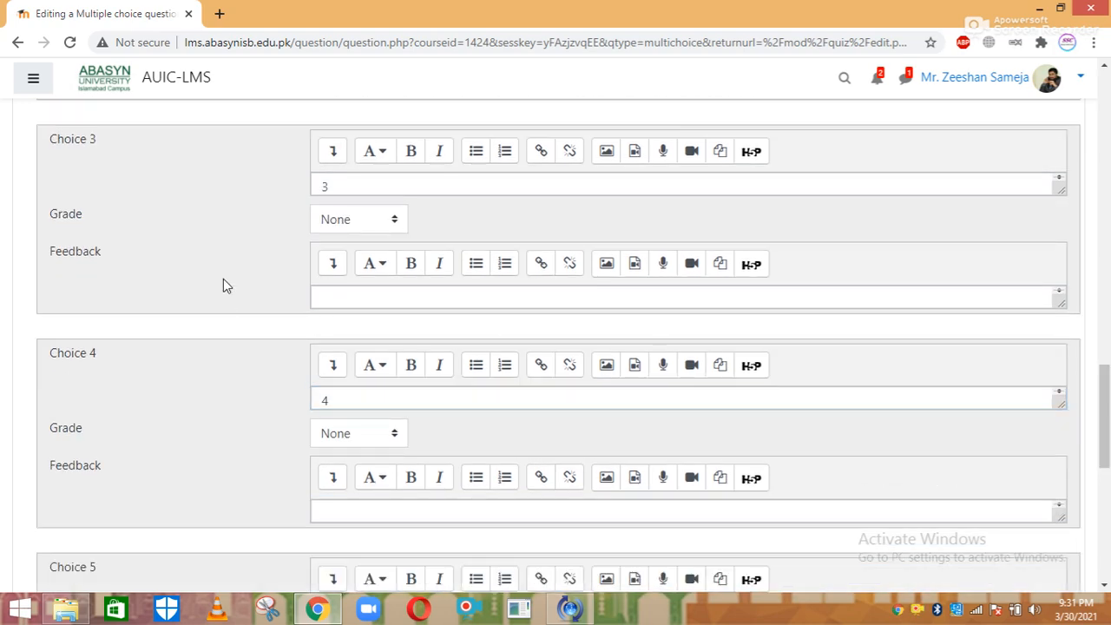
pyautogui.moveTo(1108, 395); pyautogui.dragTo(1108, 290)
# Dismiss the Image properties dialog and regrade choices 1 and 2 to 33.33333%
pyautogui.click(611, 371)
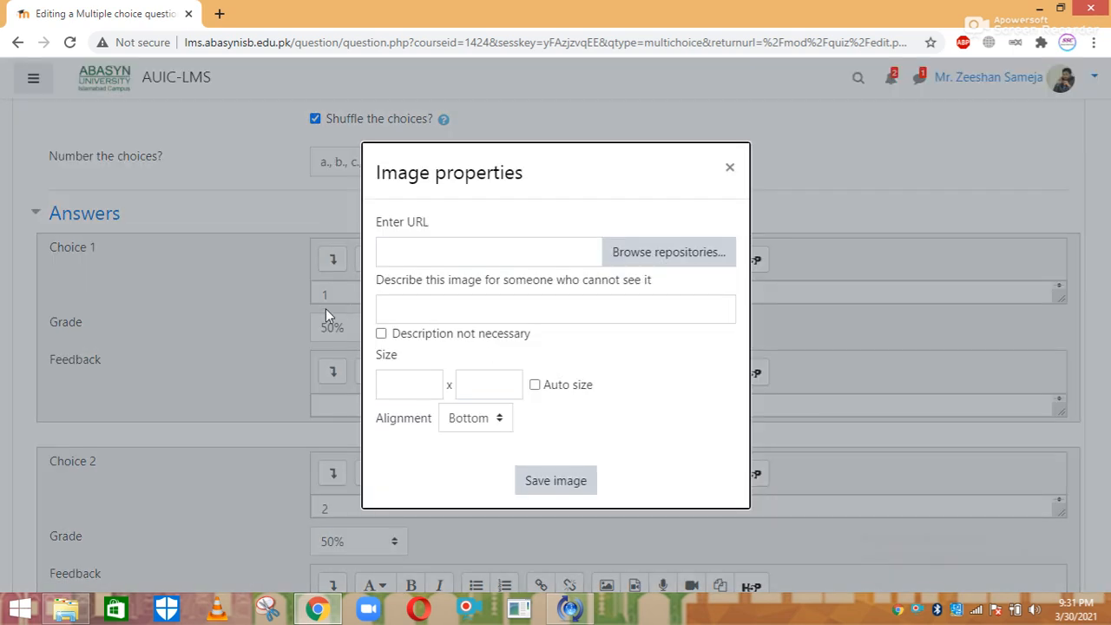
pyautogui.click(727, 143)
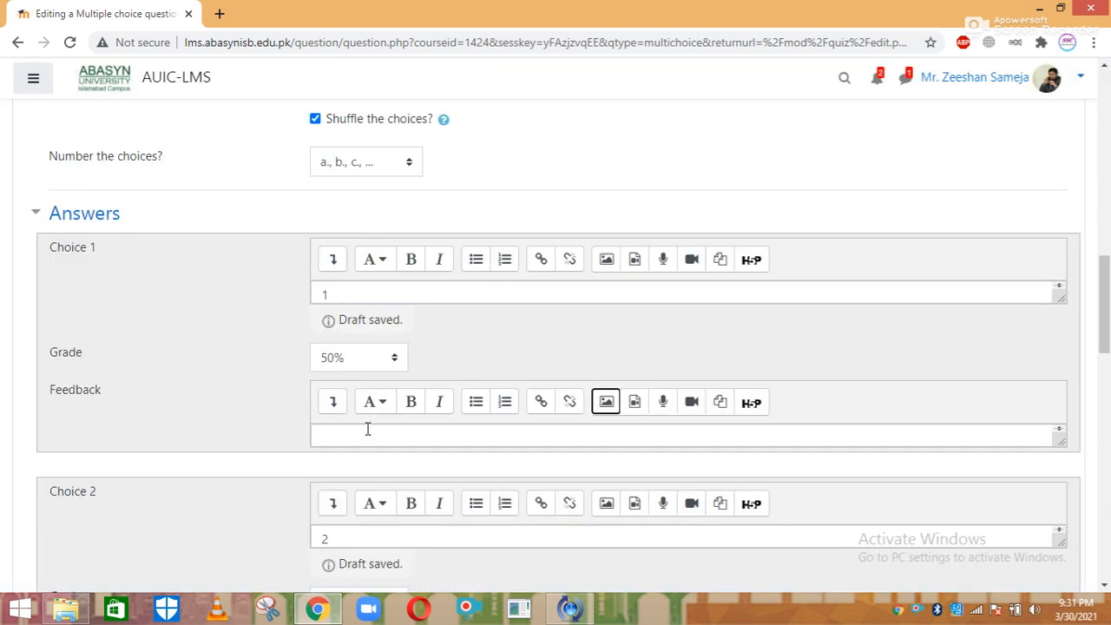
pyautogui.click(373, 360)
pyautogui.press('Down')
pyautogui.press('Down')
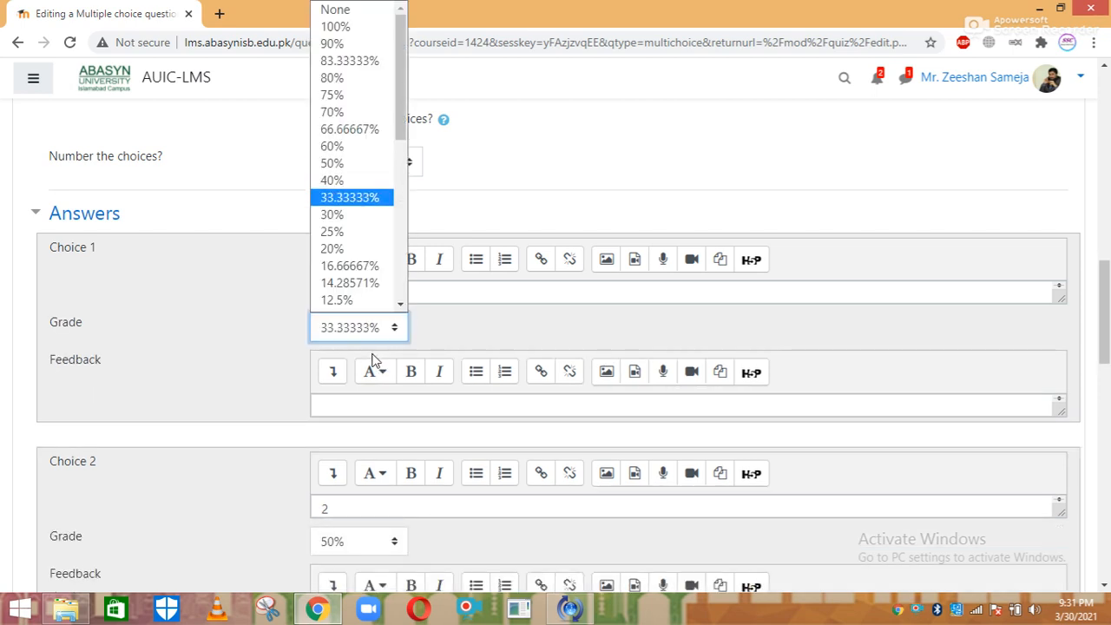
pyautogui.press('Return')
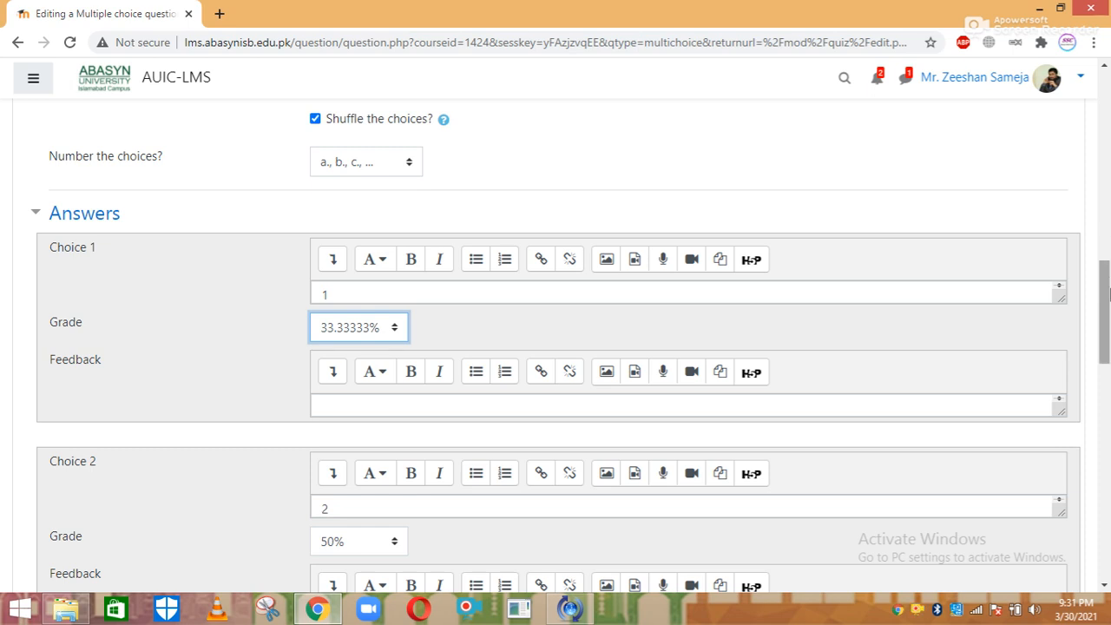
pyautogui.moveTo(1103, 300); pyautogui.dragTo(1103, 338)
pyautogui.click(390, 346)
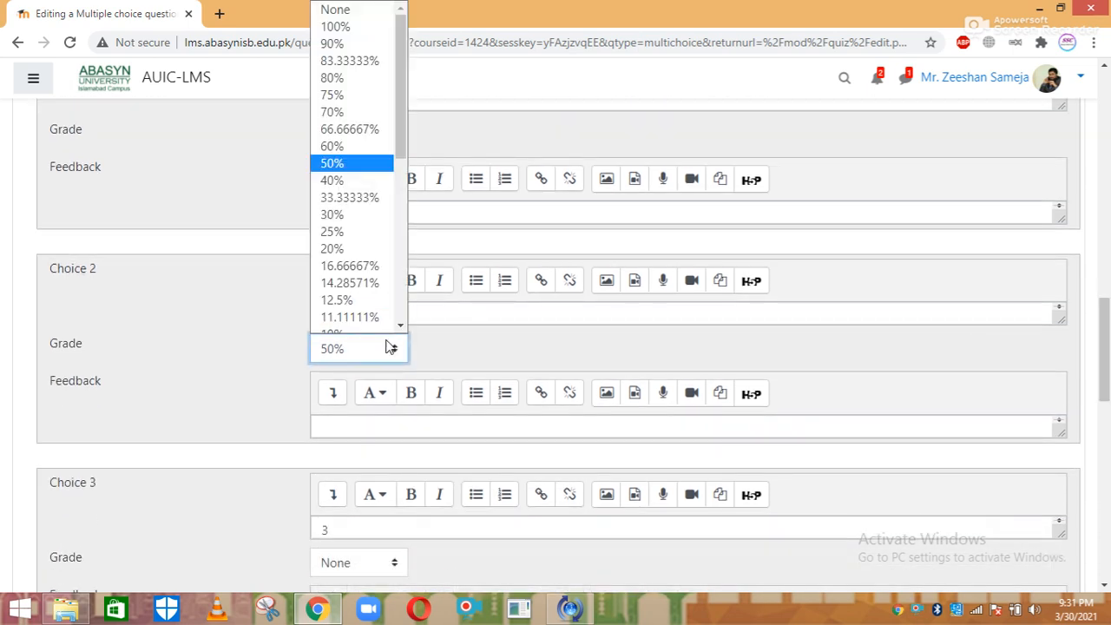
pyautogui.press('Down')
pyautogui.press('Down')
pyautogui.press('Down')
pyautogui.press('Up')
pyautogui.press('Return')
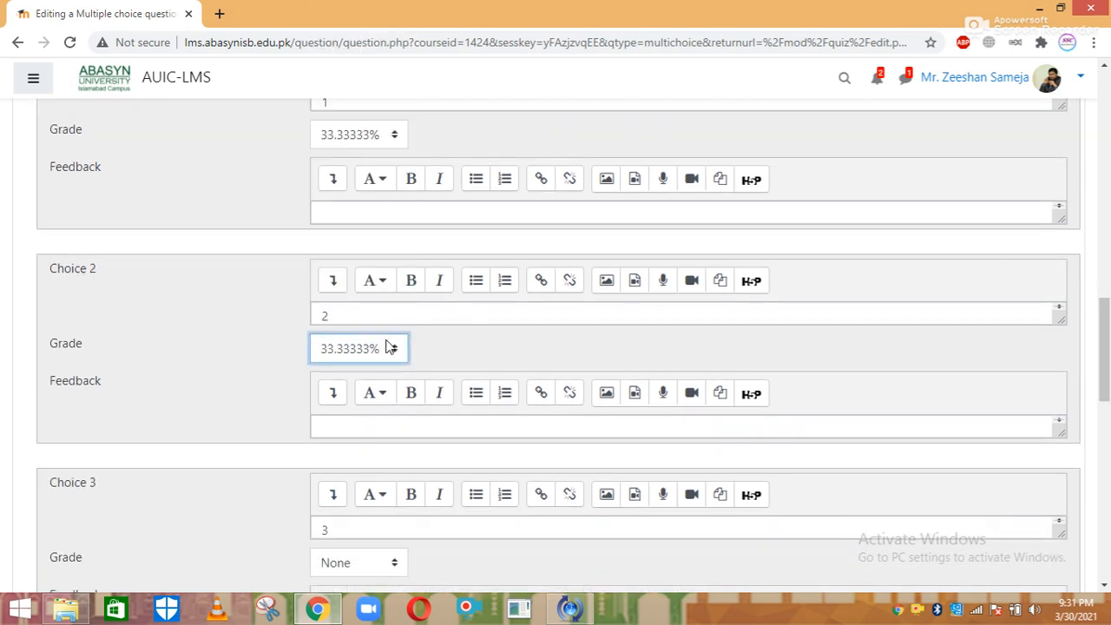
# Move choice 3's grade to 33.33333%
pyautogui.moveTo(1106, 364); pyautogui.dragTo(1106, 417)
pyautogui.click(372, 295)
pyautogui.press('Down')
pyautogui.press('Down')
pyautogui.press('Down')
pyautogui.press('Down')
pyautogui.press('Down')
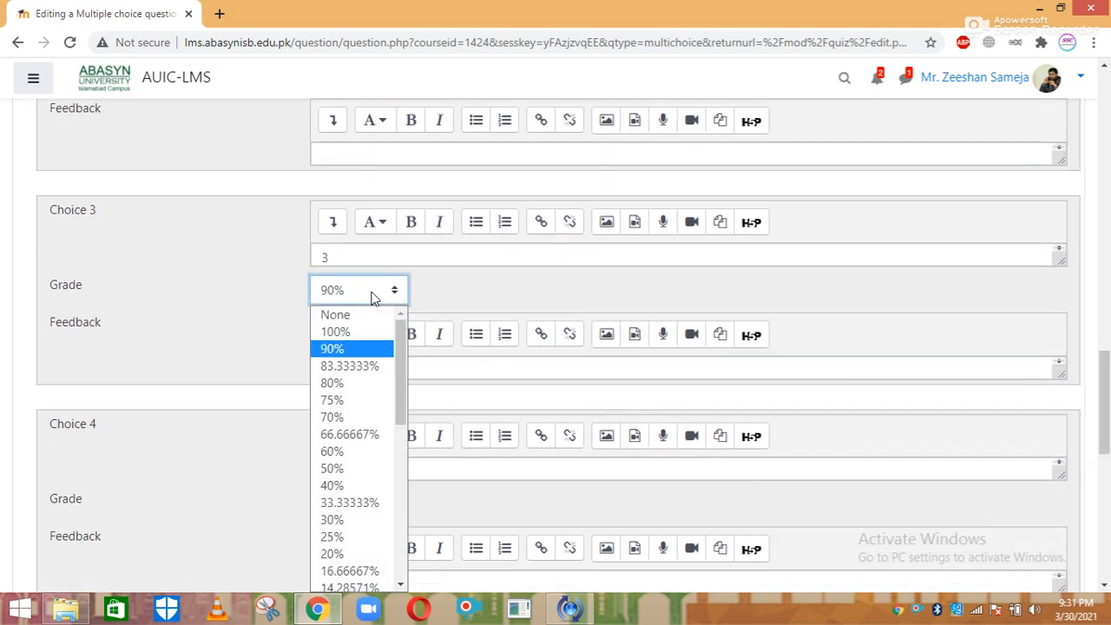
pyautogui.press('Down')
pyautogui.press('Down')
pyautogui.press('Down')
pyautogui.press('Down')
pyautogui.press('Down')
pyautogui.press('Down')
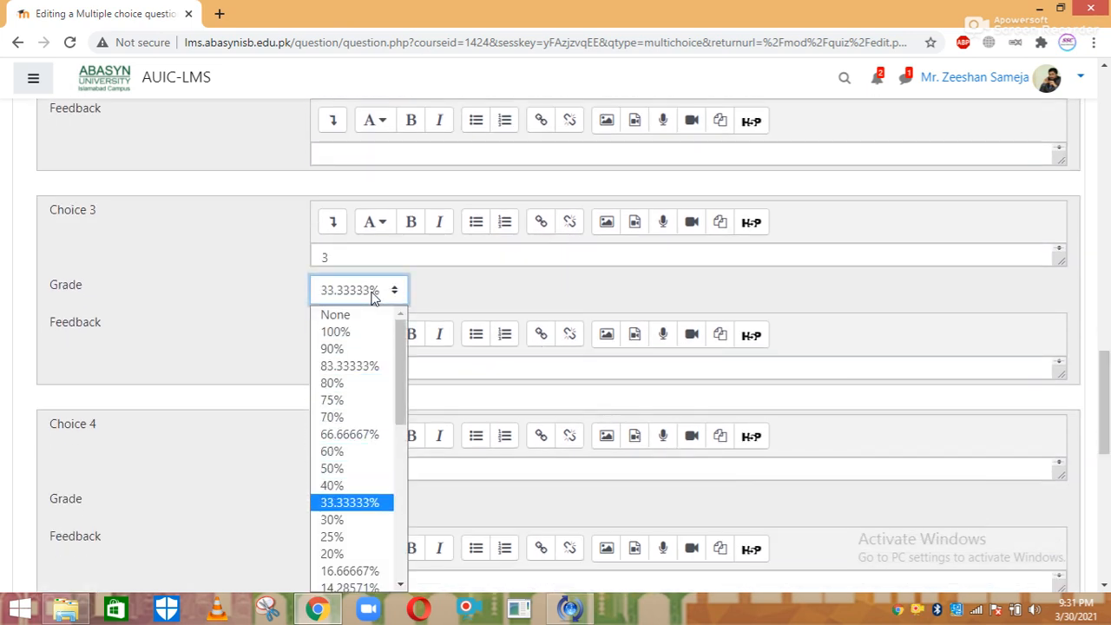
# Confirm choice 3 at 33.33333% and save question Q No. 02
pyautogui.press('Return')
pyautogui.moveTo(1104, 370); pyautogui.dragTo(1105, 496)
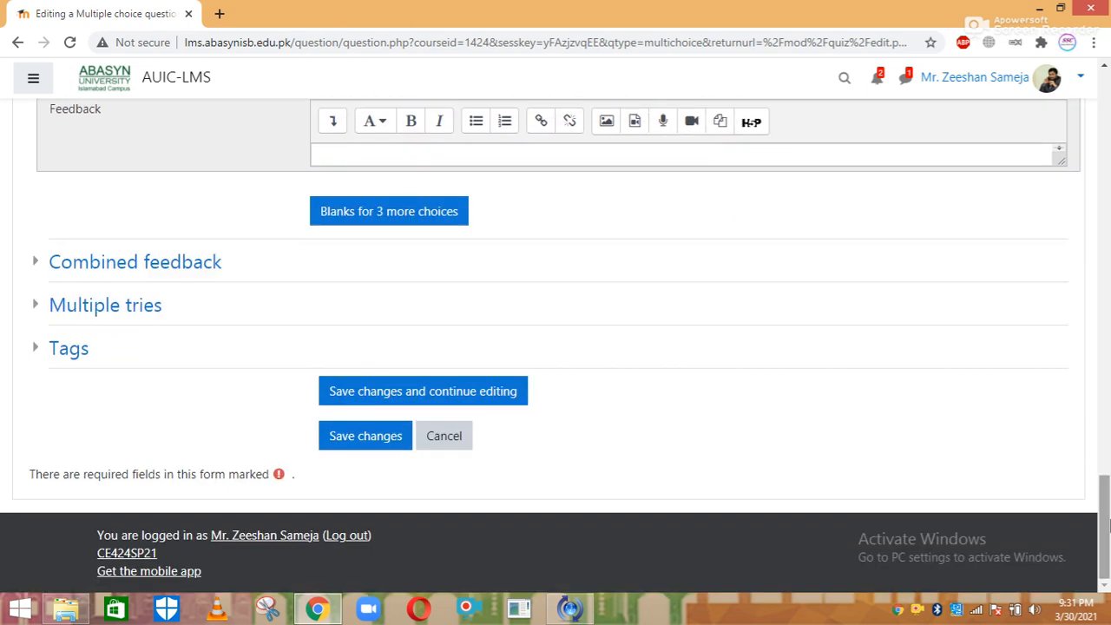
pyautogui.click(364, 443)
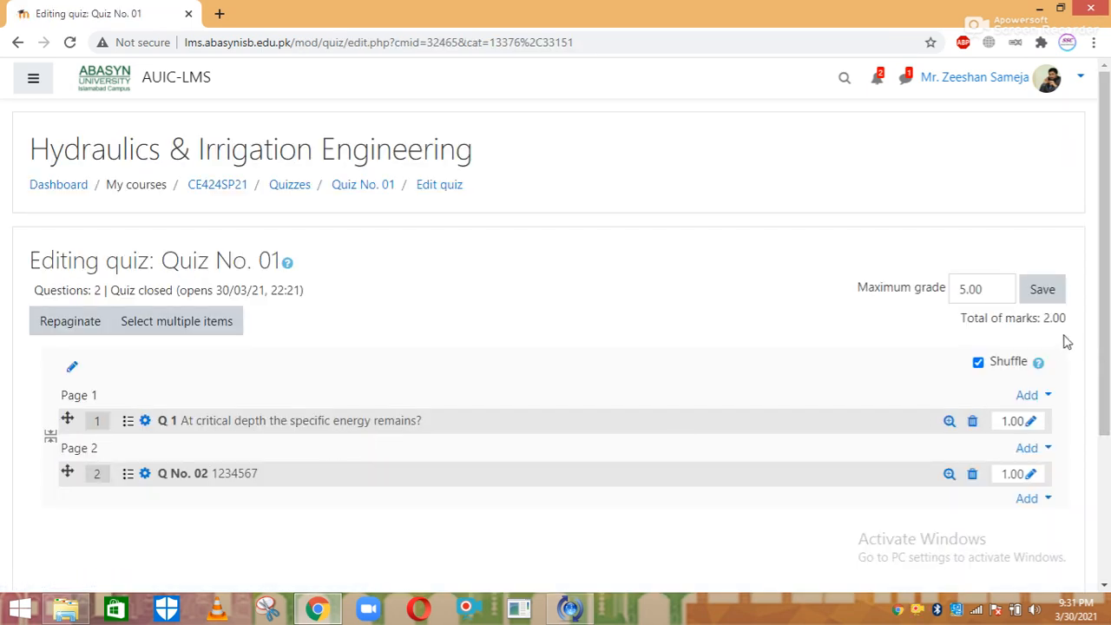
# Add a new True/False question at the end of Quiz No. 01
pyautogui.scroll(-2, 1044, 339)
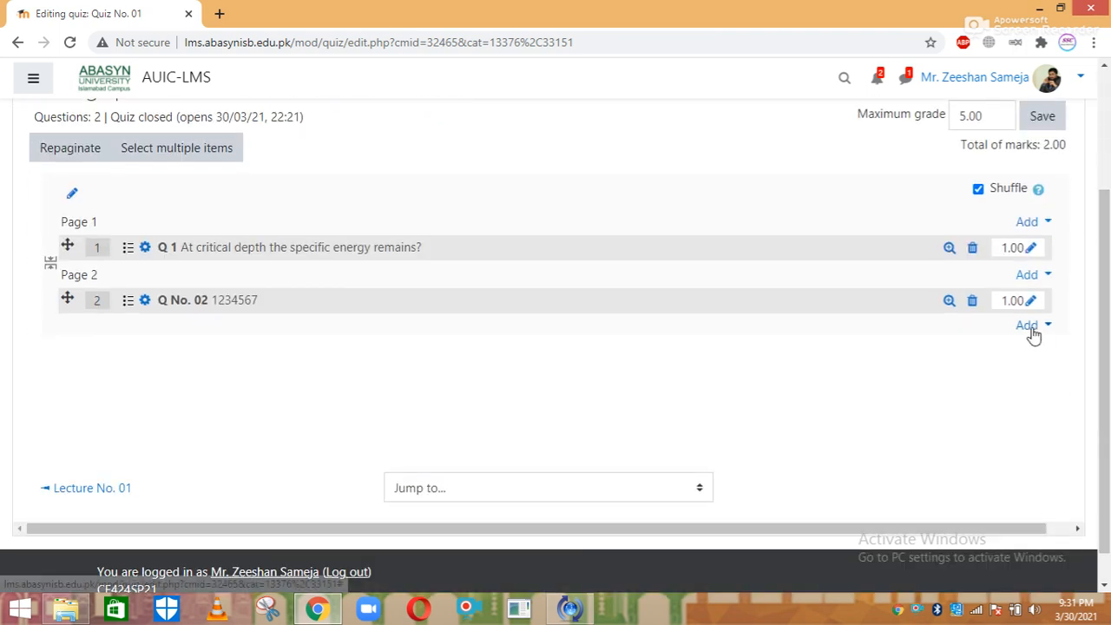
pyautogui.click(1032, 327)
pyautogui.click(972, 355)
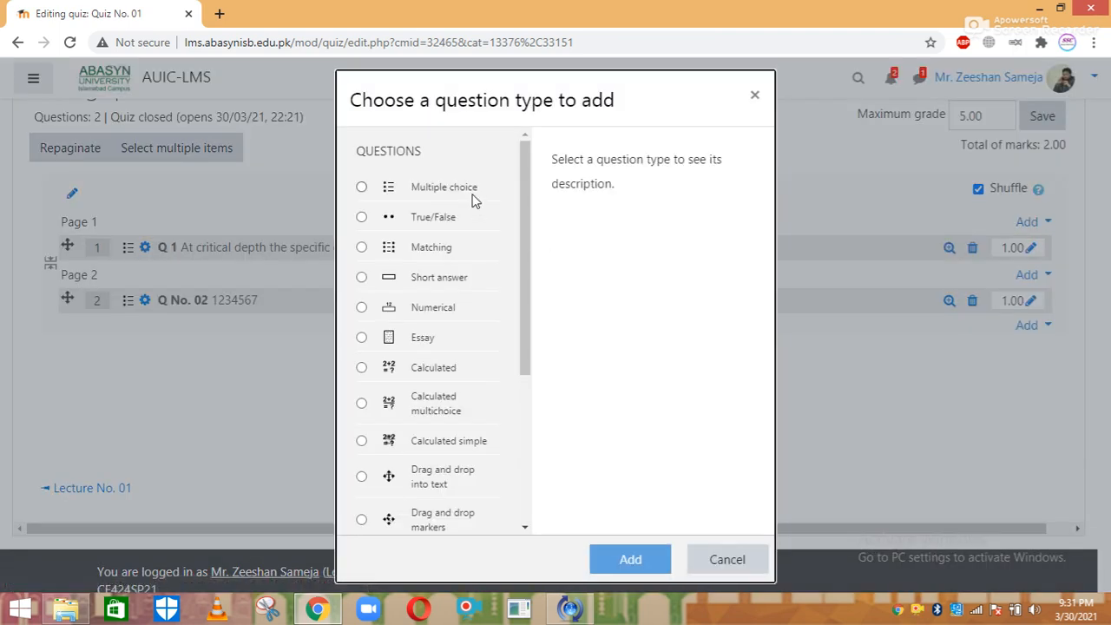
pyautogui.click(446, 218)
pyautogui.click(611, 561)
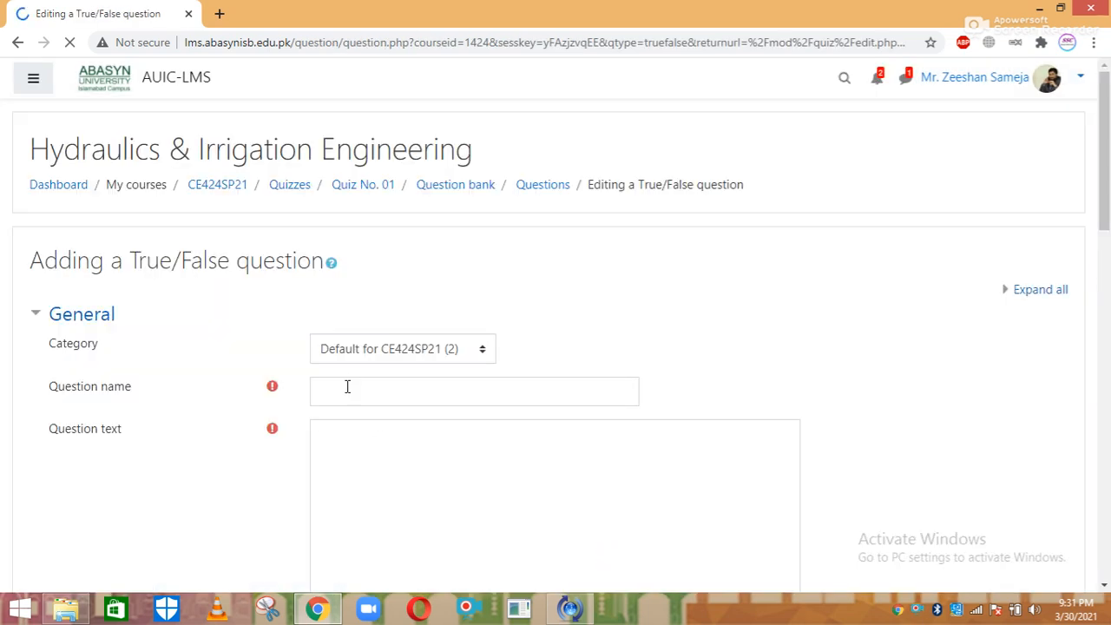
# Name the question 'Q 3' with question text 'hjvvfvhvvvxc'
pyautogui.click(347, 386)
pyautogui.write('Q')
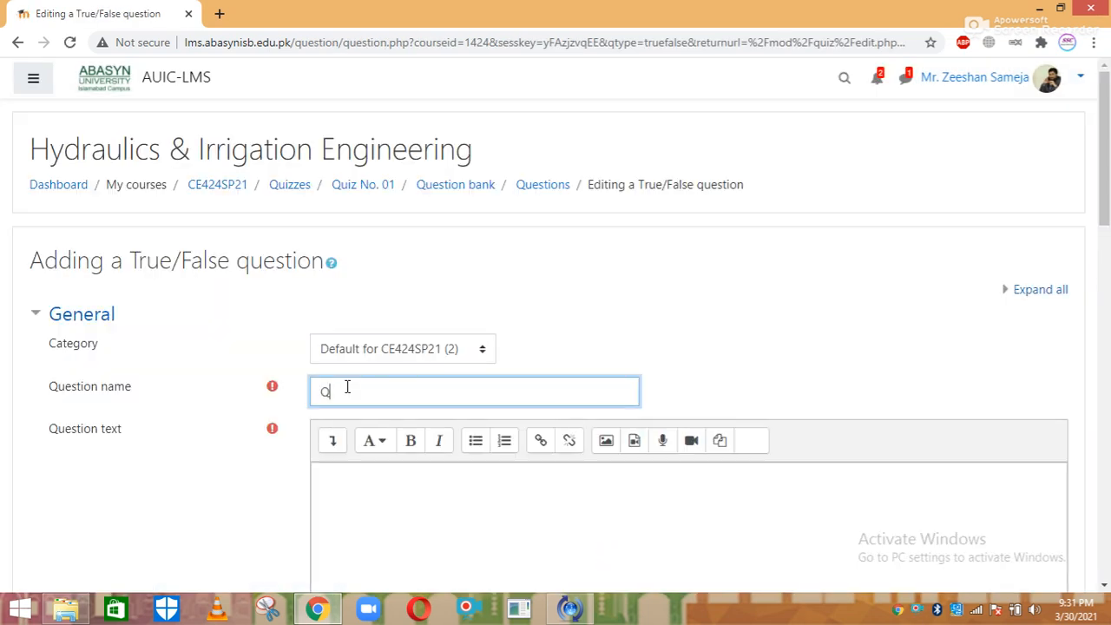
pyautogui.write(' 3')
pyautogui.click(352, 476)
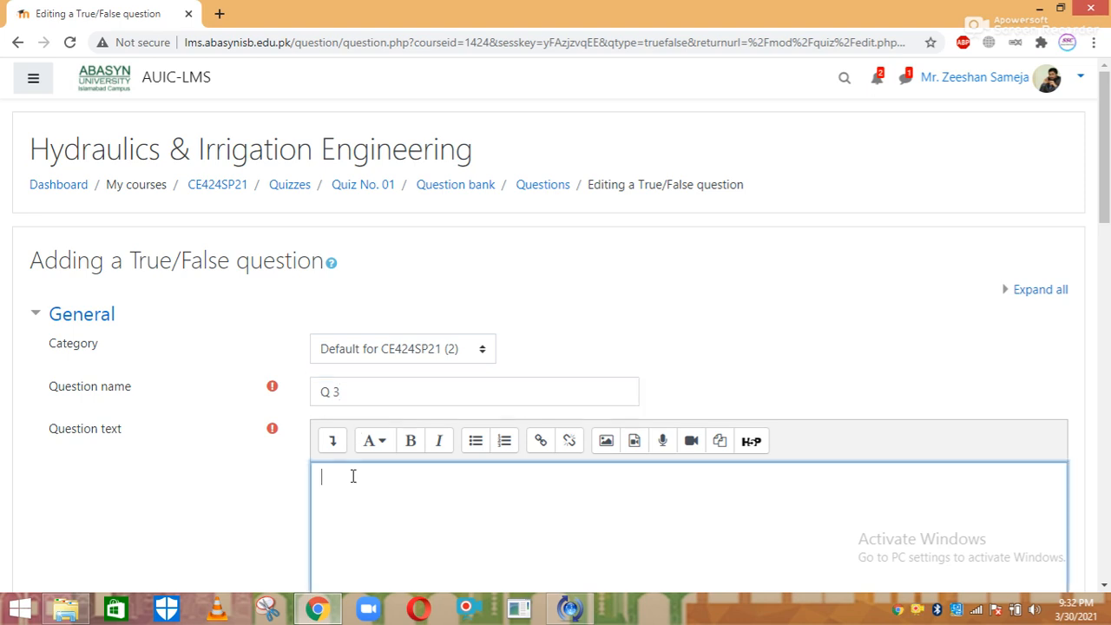
pyautogui.write('hjvvfvhvvvxc')
# Set the correct answer to True and save the question
pyautogui.moveTo(1105, 175); pyautogui.dragTo(1106, 221)
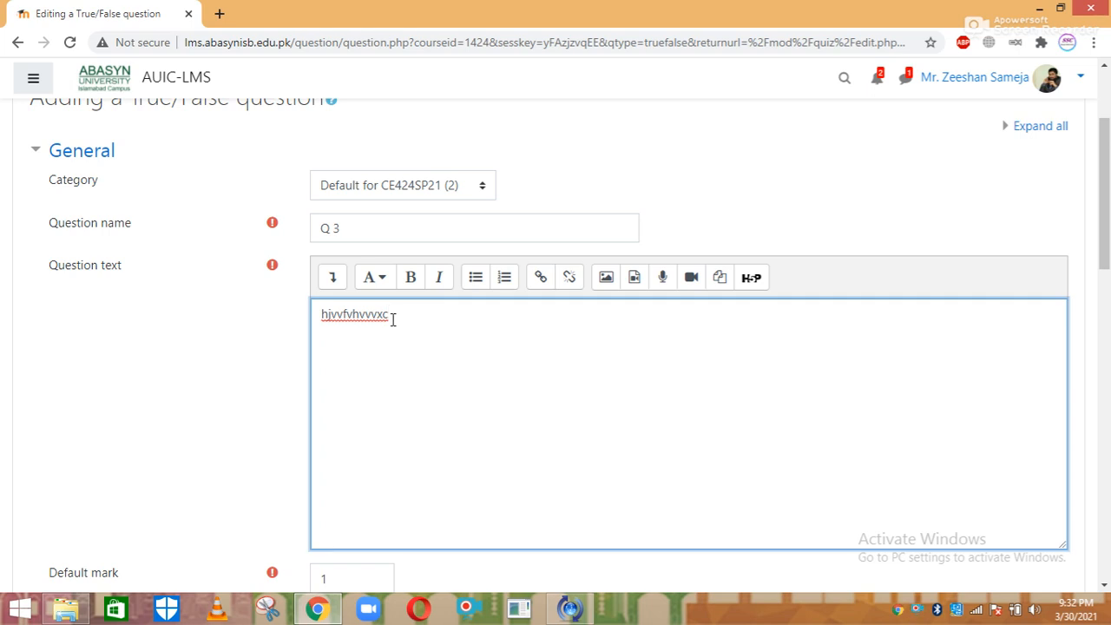
pyautogui.moveTo(1106, 210); pyautogui.dragTo(1107, 328)
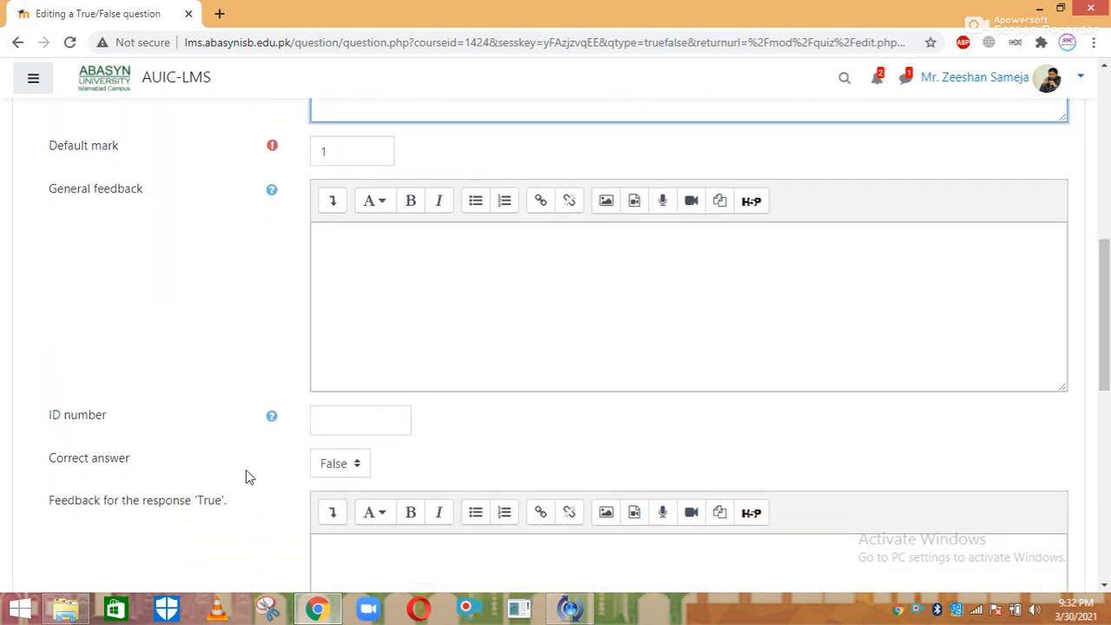
pyautogui.click(354, 464)
pyautogui.press('Down')
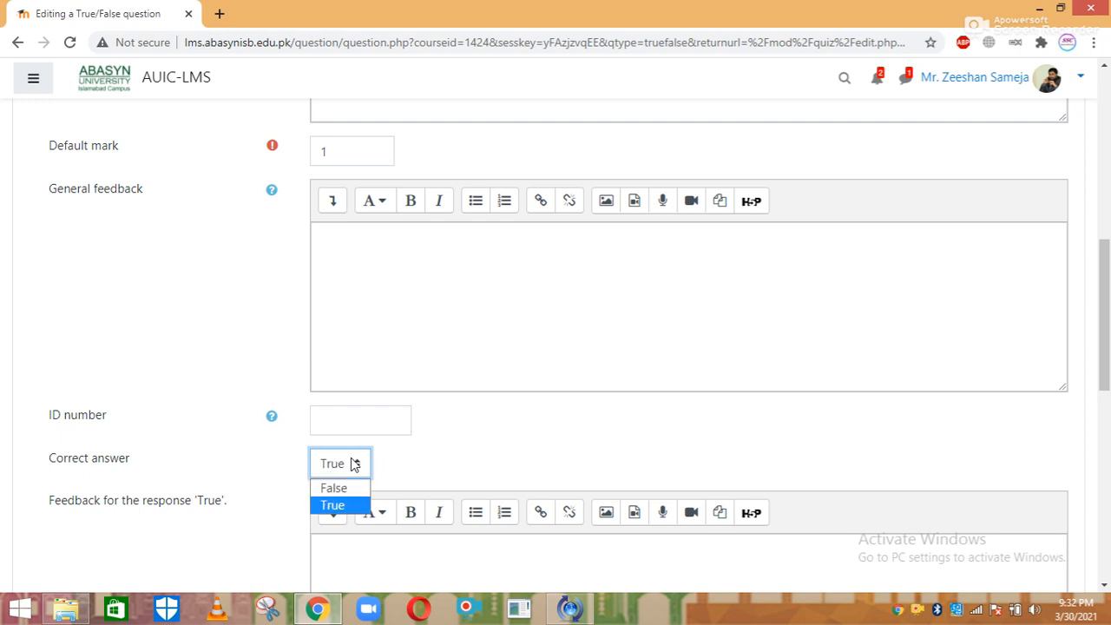
pyautogui.press('Return')
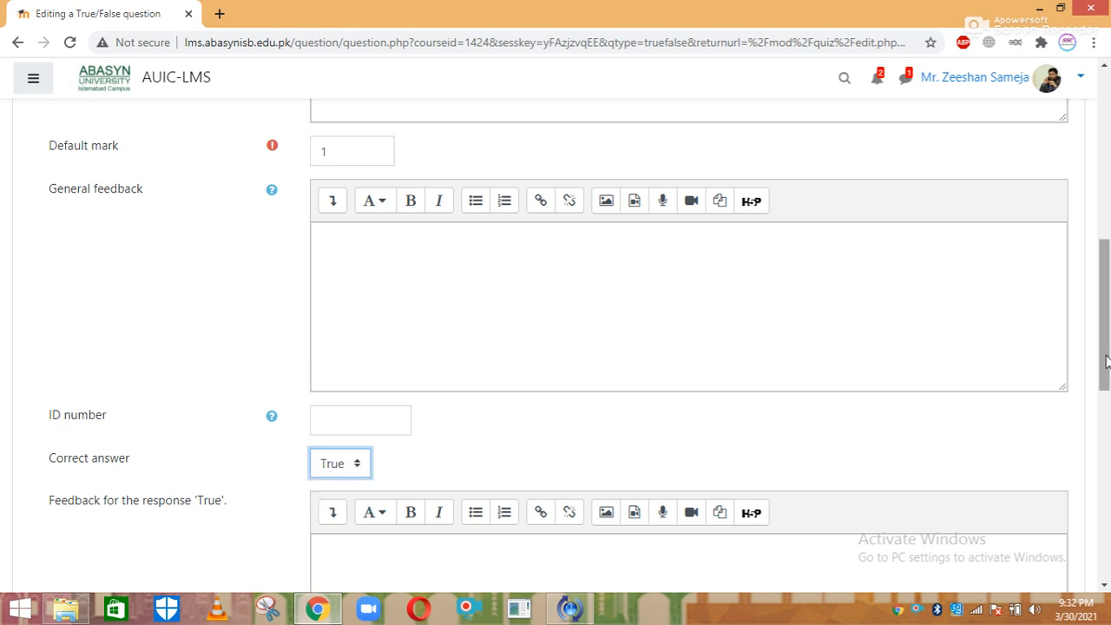
pyautogui.scroll(-9, 1108, 355)
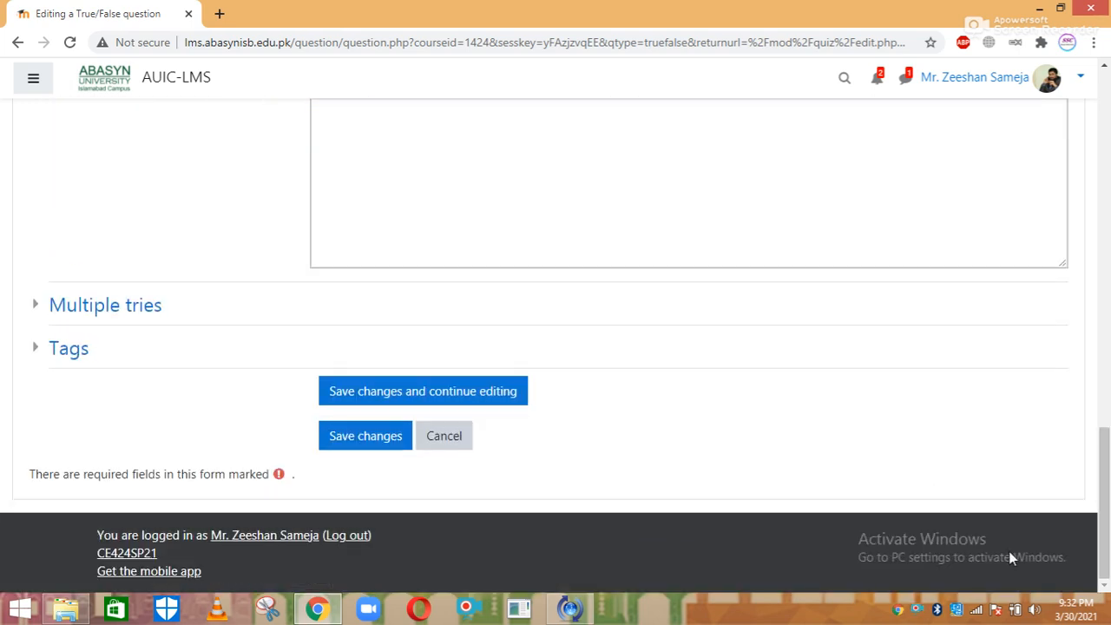
pyautogui.click(354, 445)
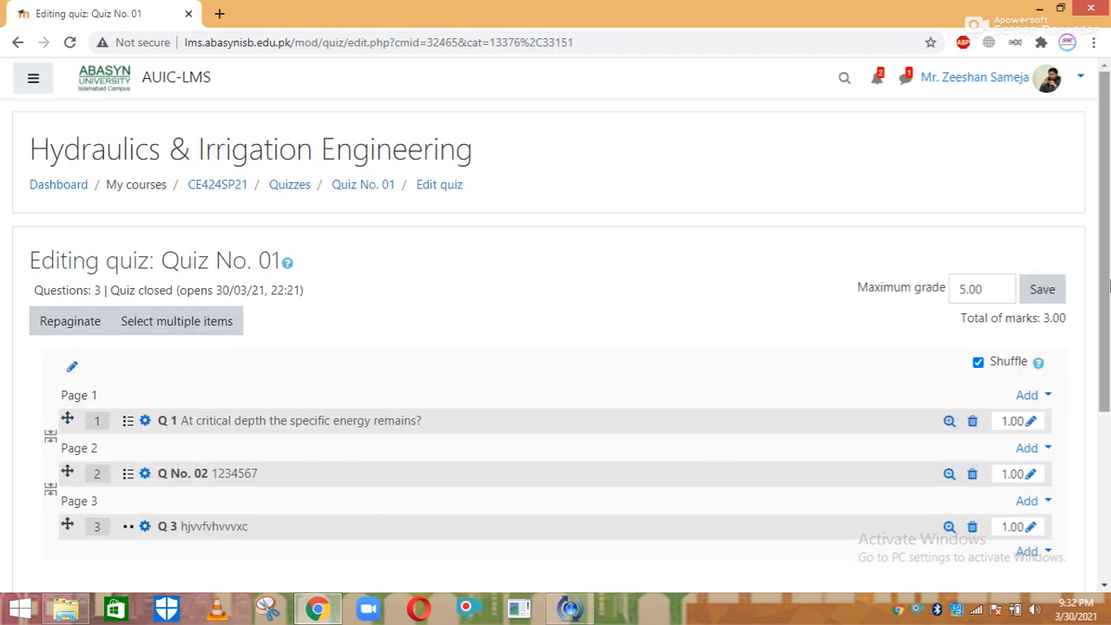
# Add a new Short answer question after question 3 of Quiz No. 01
pyautogui.scroll(-2, 1097, 364)
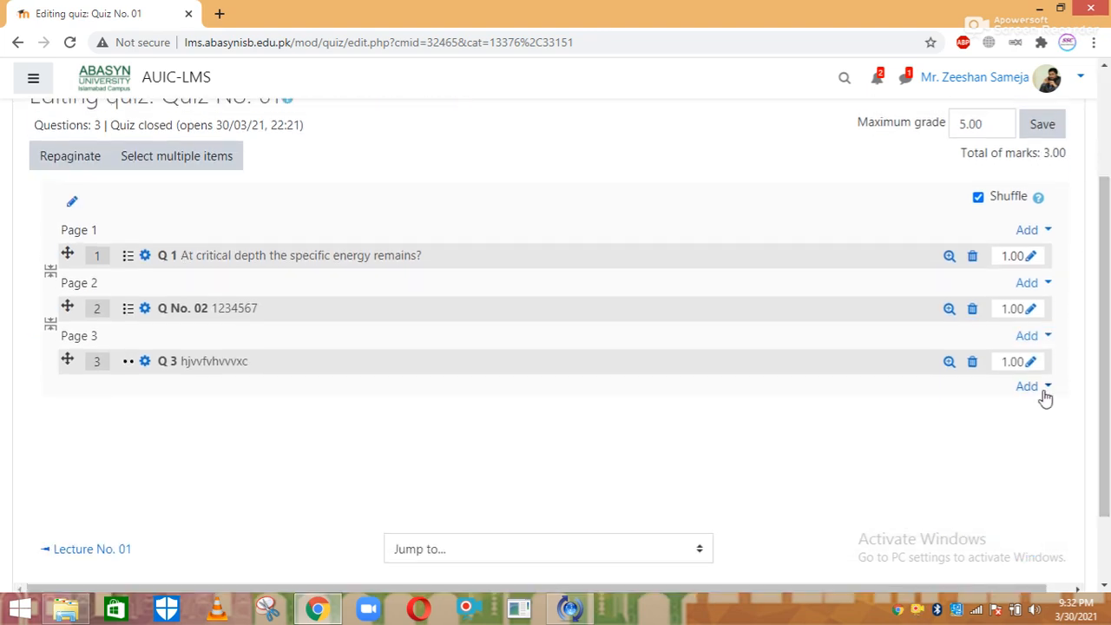
pyautogui.click(1040, 389)
pyautogui.click(982, 415)
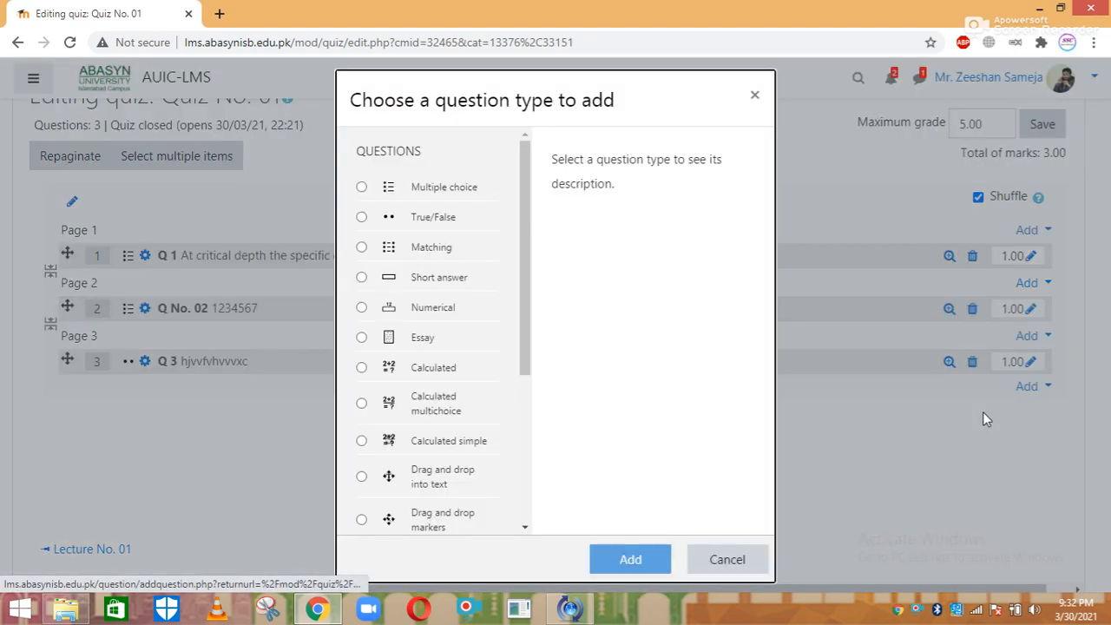
pyautogui.click(440, 287)
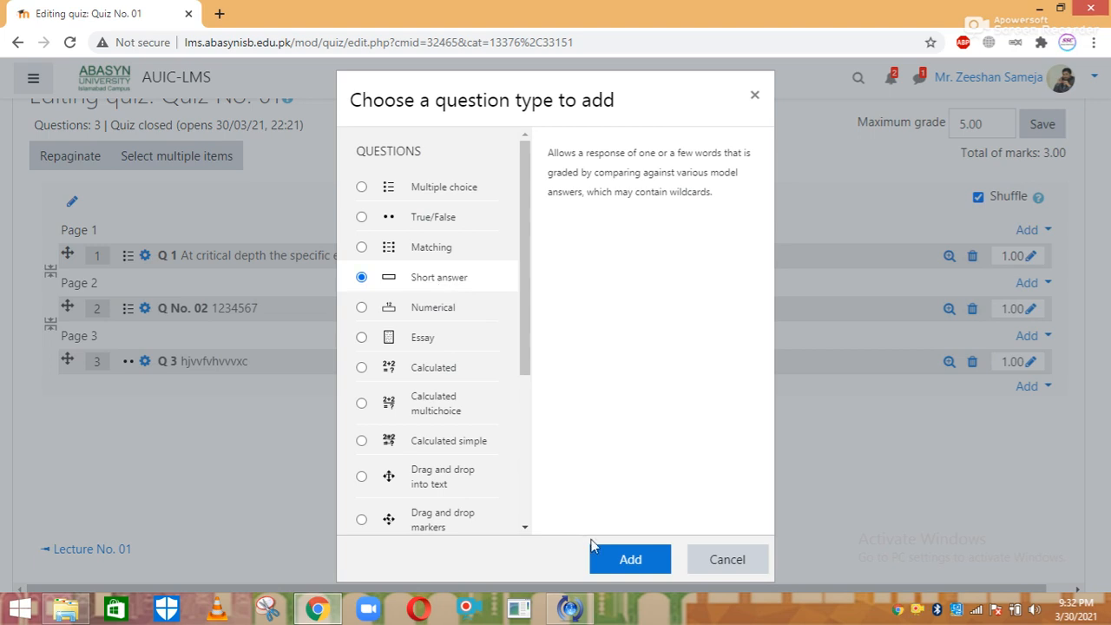
pyautogui.click(610, 558)
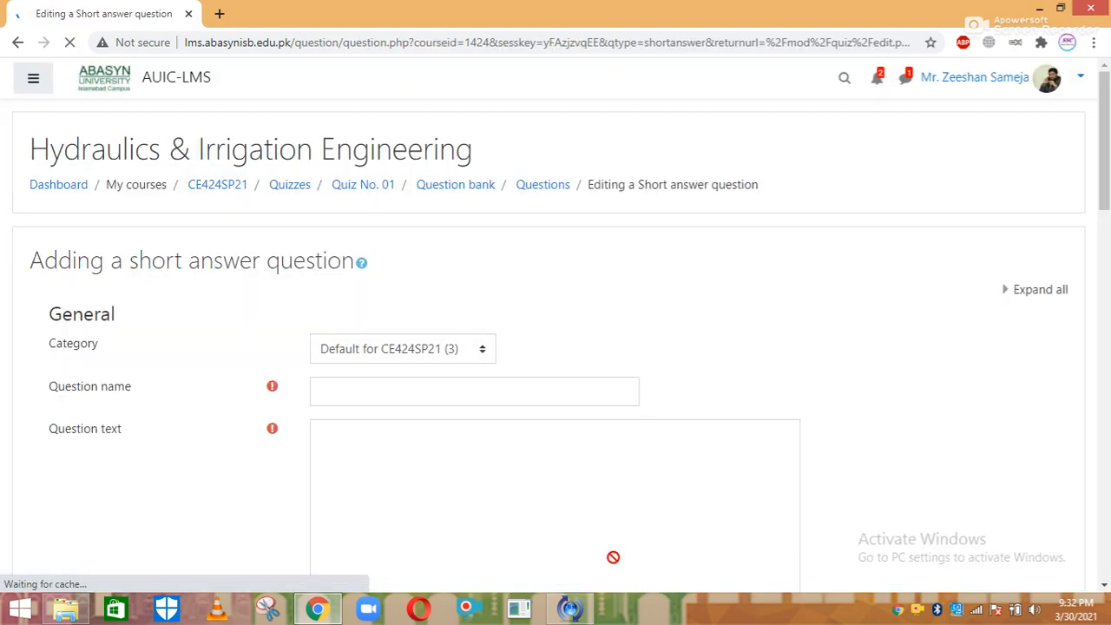
# Name the question 'Q 2' and enter 'bnsbnbsnbsdbsdb' as its question text
pyautogui.click(339, 386)
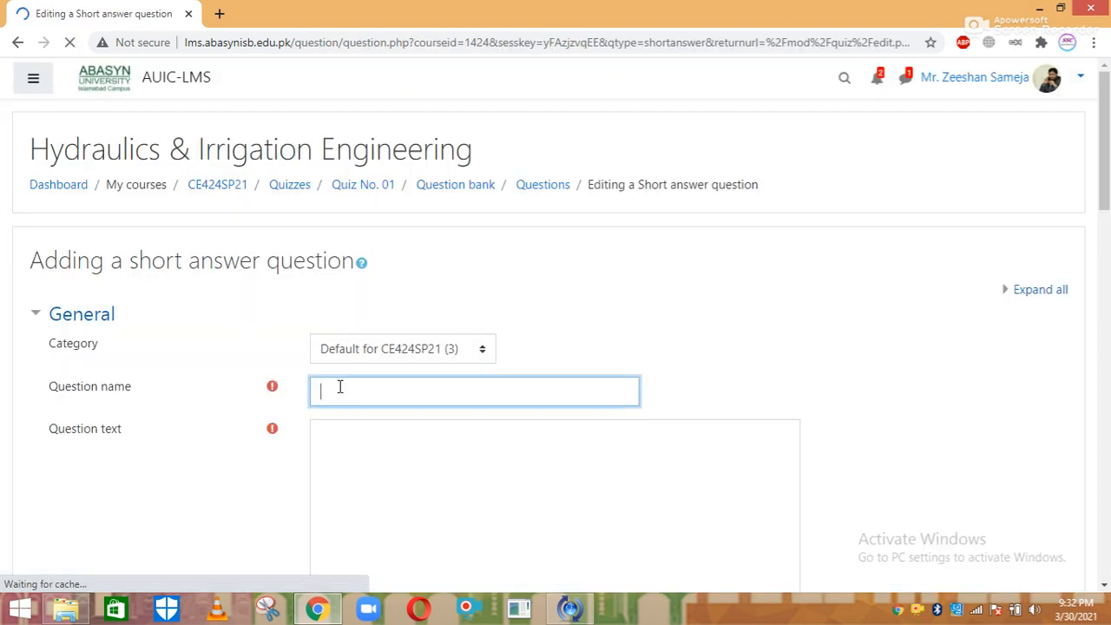
pyautogui.scroll(-5, 339, 387)
pyautogui.moveTo(1103, 232); pyautogui.dragTo(1103, 228)
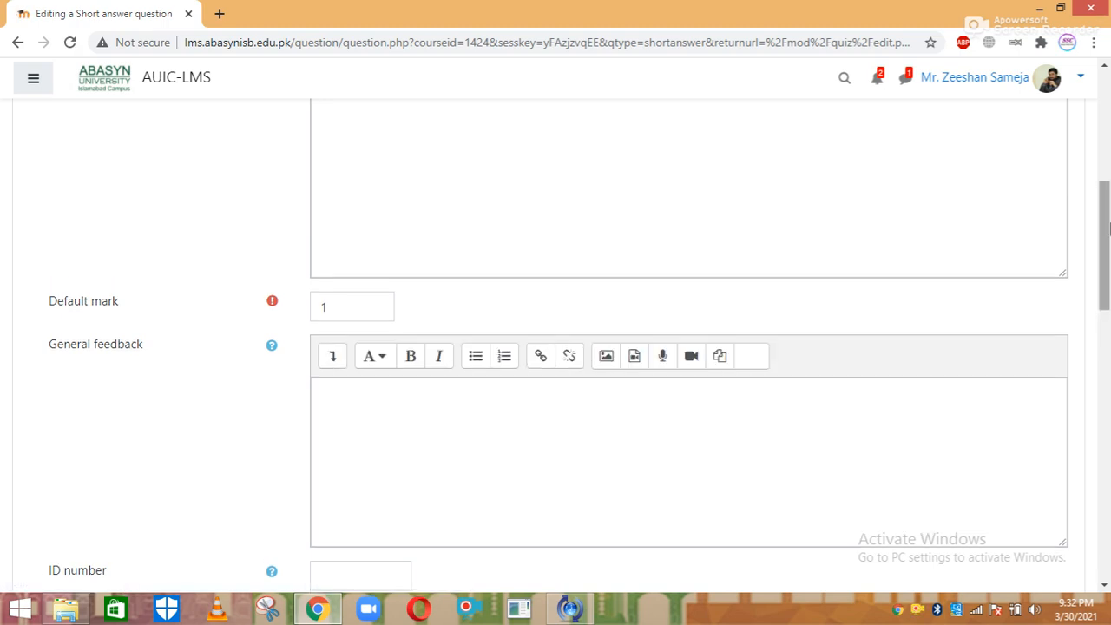
pyautogui.scroll(3, 1103, 227)
pyautogui.click(545, 196)
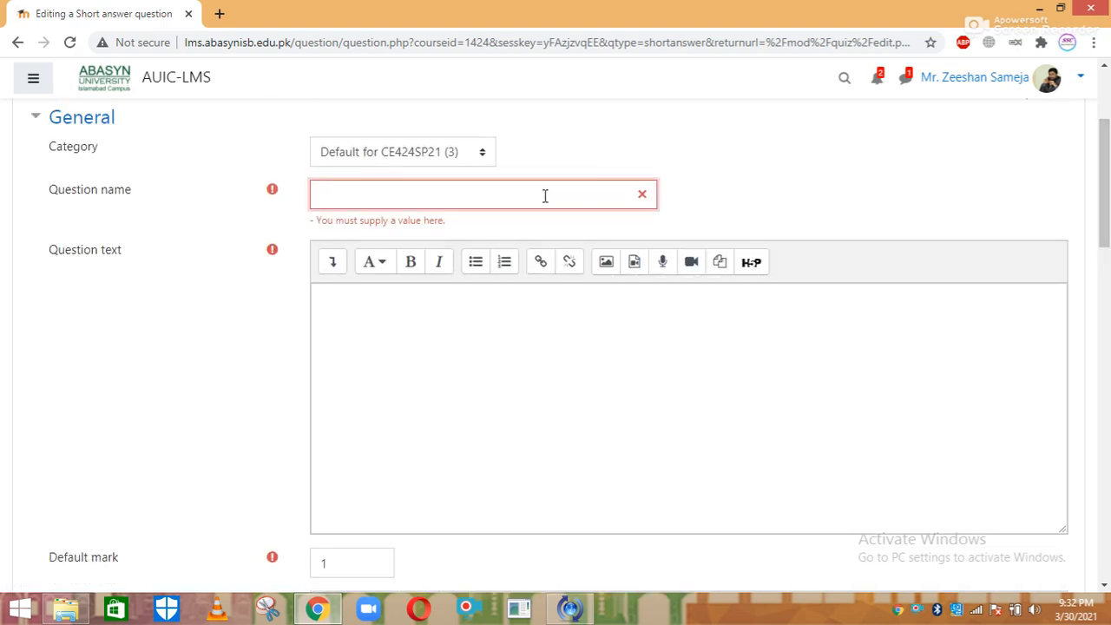
pyautogui.write('Q 2')
pyautogui.click(408, 323)
pyautogui.write('bnsbnbsnbsdbsdb')
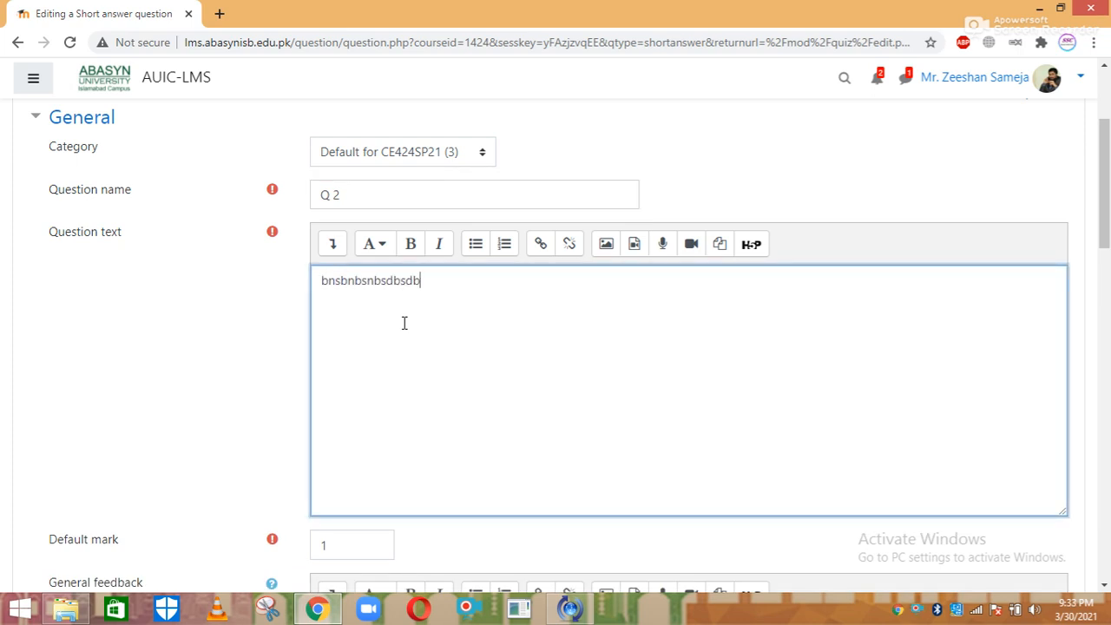
# Try saving the short-answer question before any answer is filled in
pyautogui.moveTo(1103, 232); pyautogui.dragTo(1105, 431)
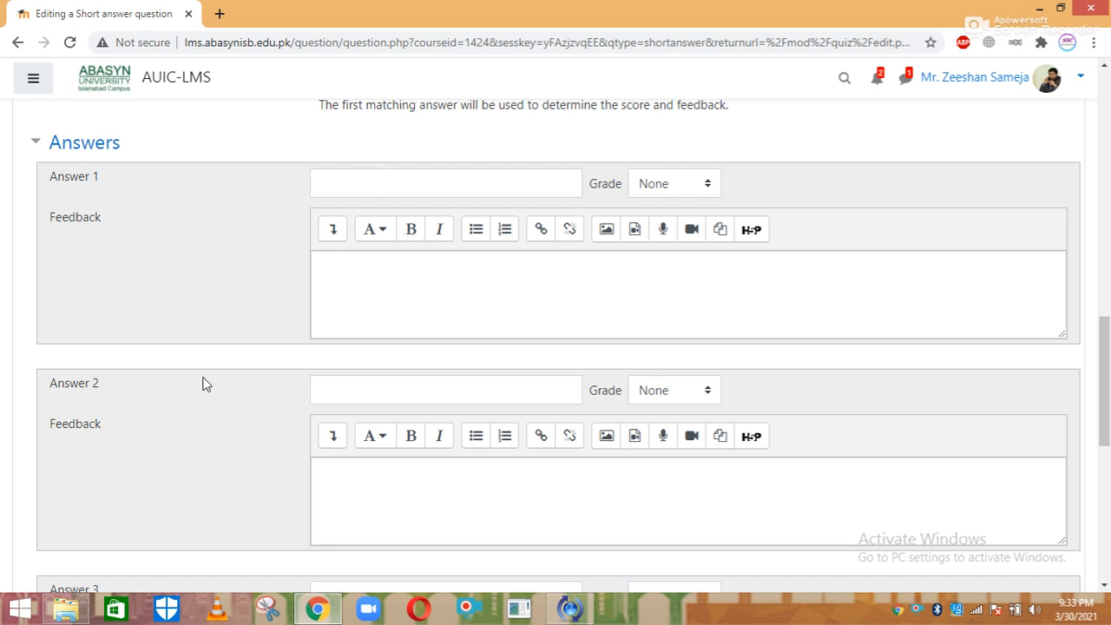
pyautogui.moveTo(1105, 350); pyautogui.dragTo(1106, 482)
pyautogui.click(342, 446)
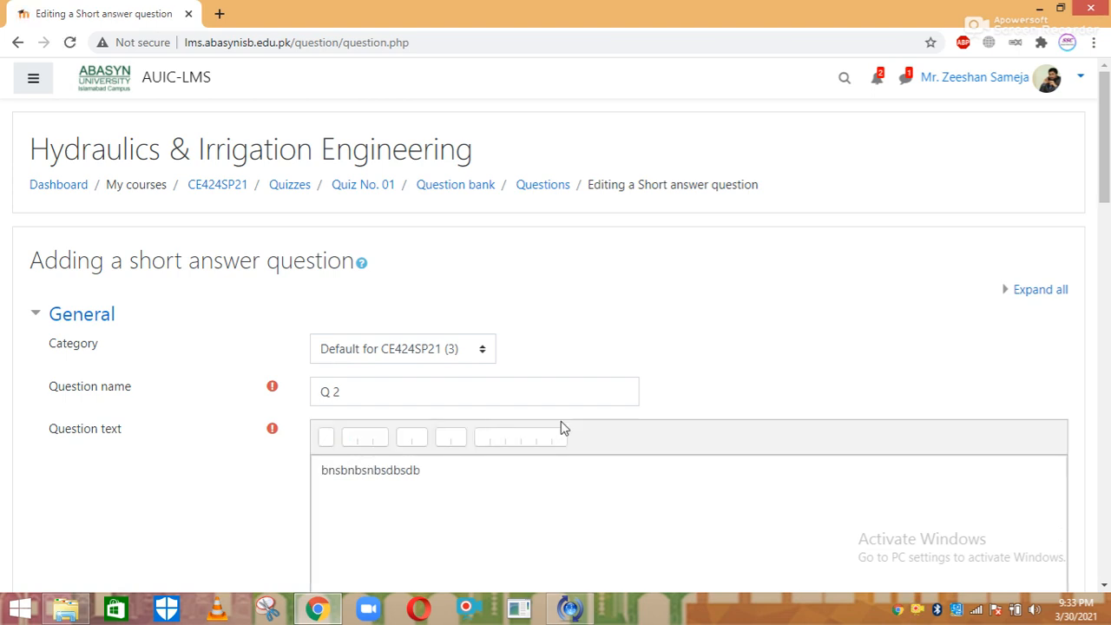
pyautogui.moveTo(1097, 178); pyautogui.dragTo(1107, 325)
pyautogui.moveTo(1107, 323); pyautogui.dragTo(1107, 409)
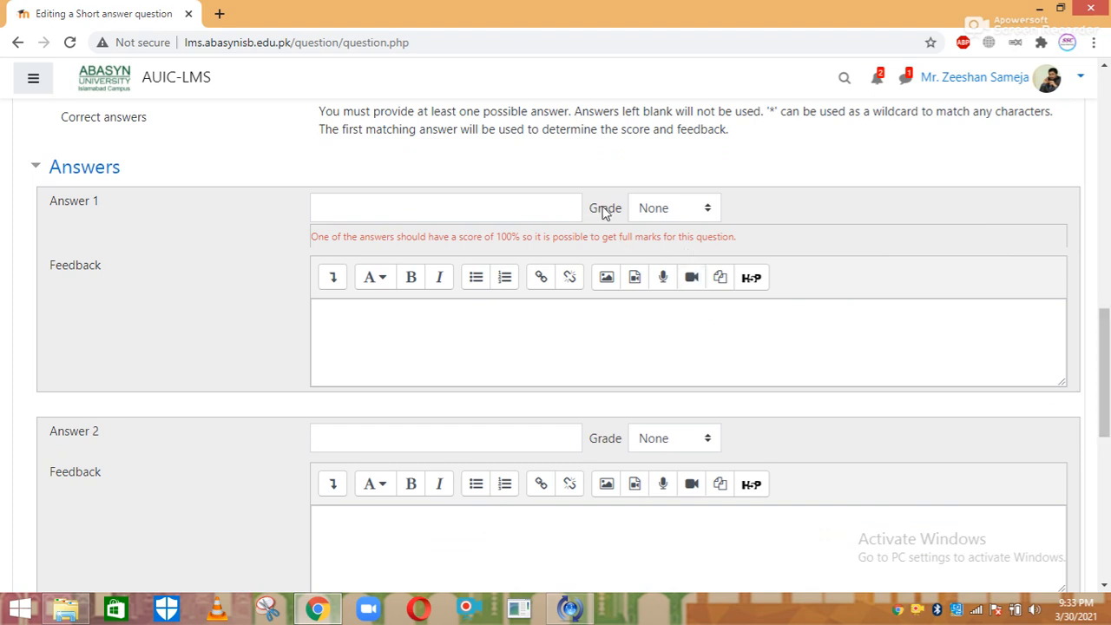
# Grade Answer 1 at 100%, enter its answer text, and save the question
pyautogui.click(675, 208)
pyautogui.click(672, 253)
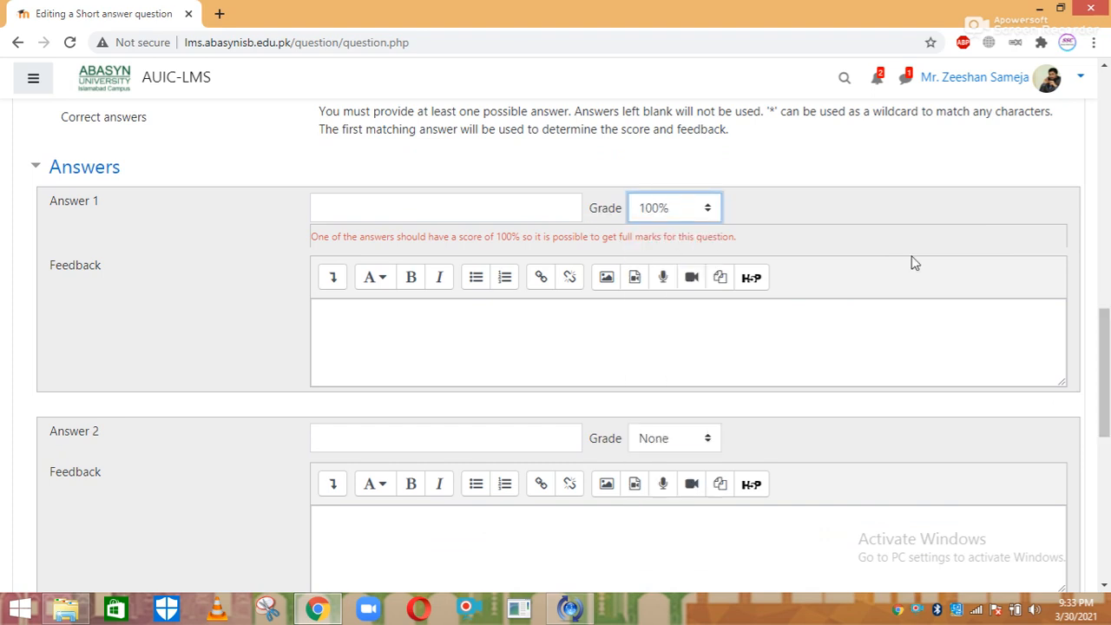
pyautogui.moveTo(1104, 319); pyautogui.dragTo(1107, 291)
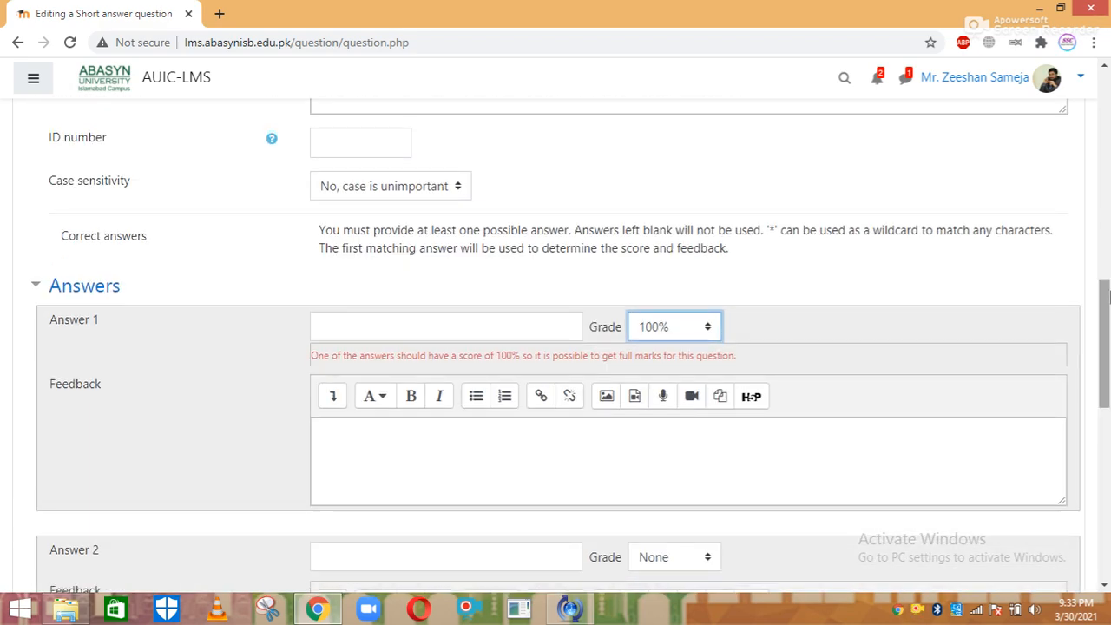
pyautogui.click(384, 322)
pyautogui.write('gjhdhdhsdhgsgsadhgjhasg')
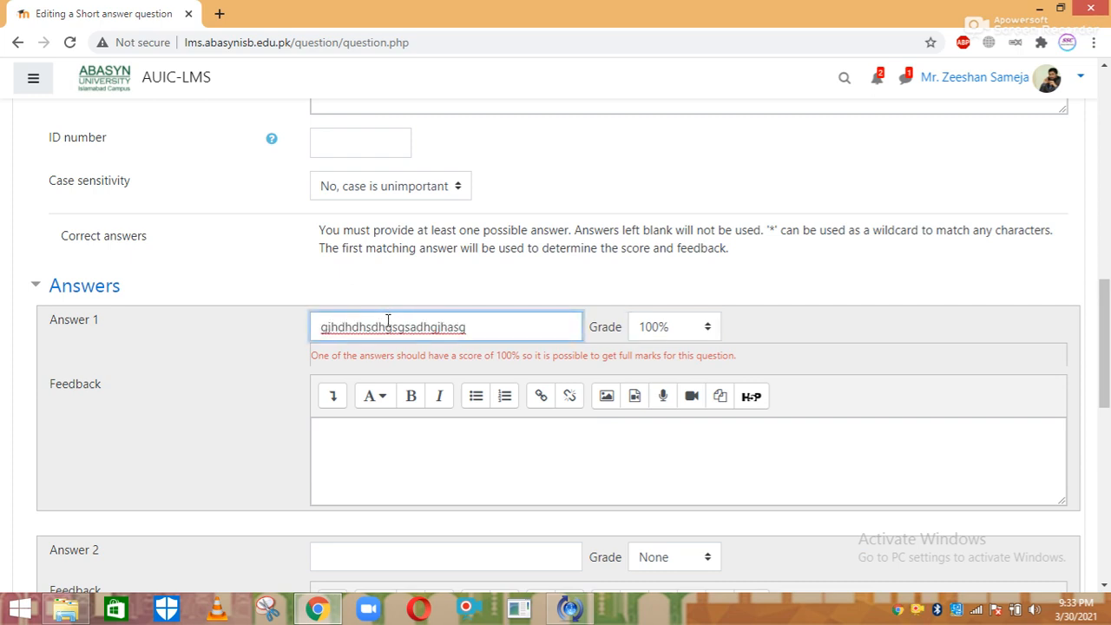
pyautogui.moveTo(1107, 289); pyautogui.dragTo(1107, 461)
pyautogui.click(364, 438)
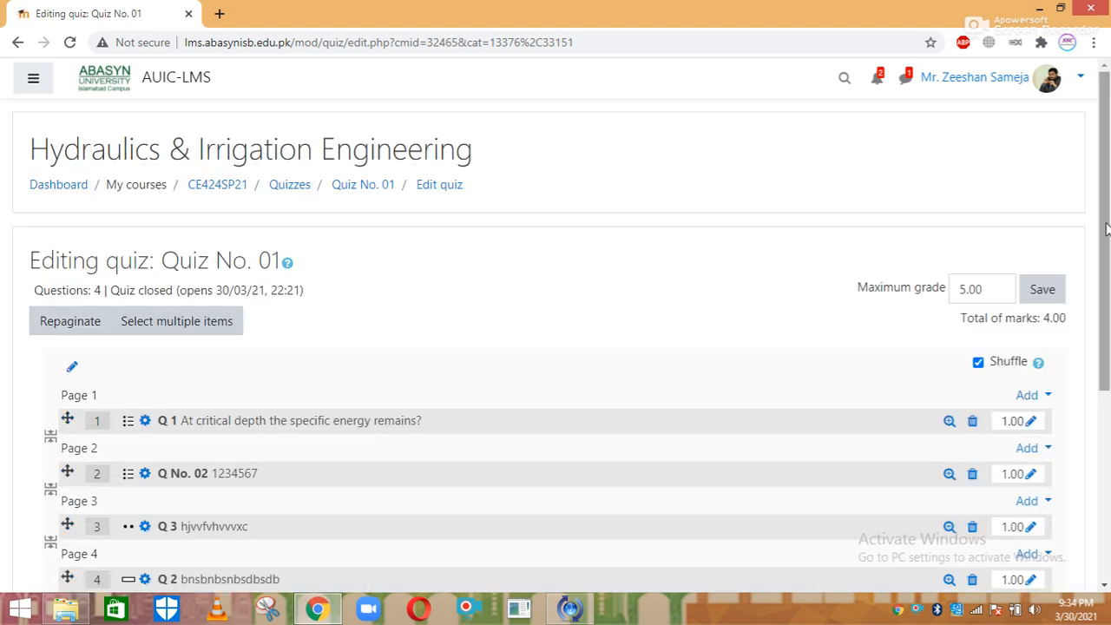
# Add a new Essay question after question 4 of Quiz No. 01
pyautogui.scroll(-4, 1039, 370)
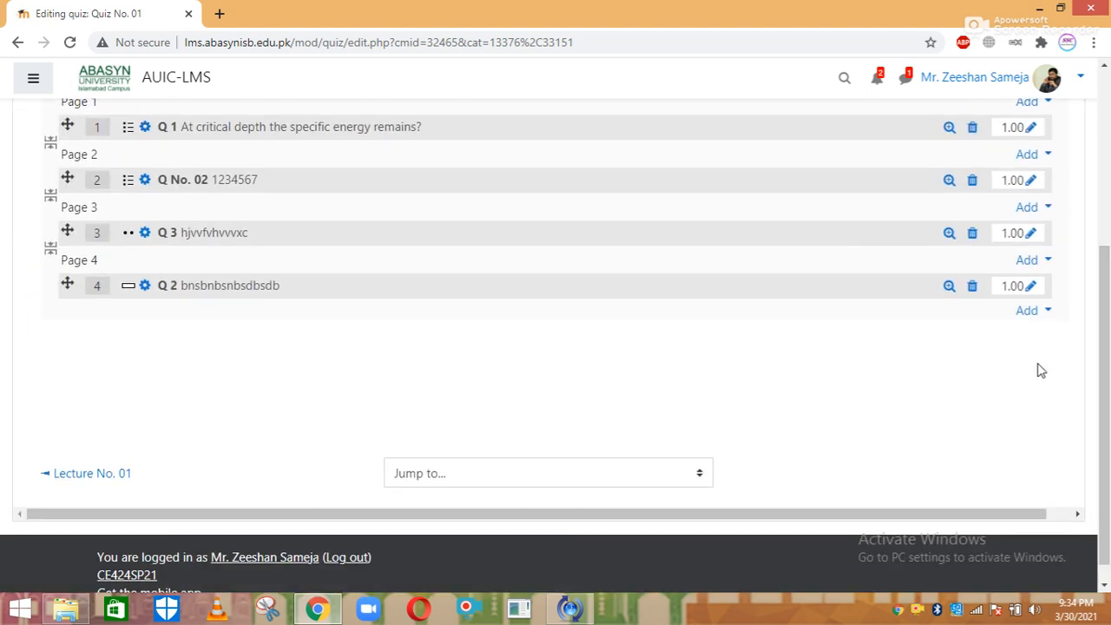
pyautogui.click(1030, 312)
pyautogui.click(970, 341)
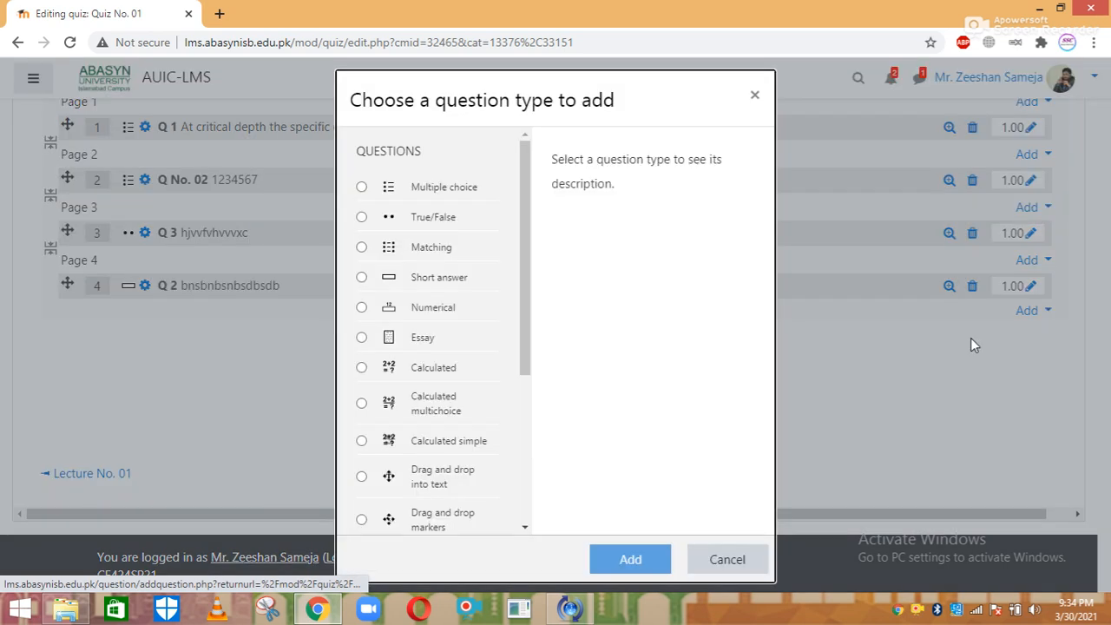
pyautogui.click(420, 341)
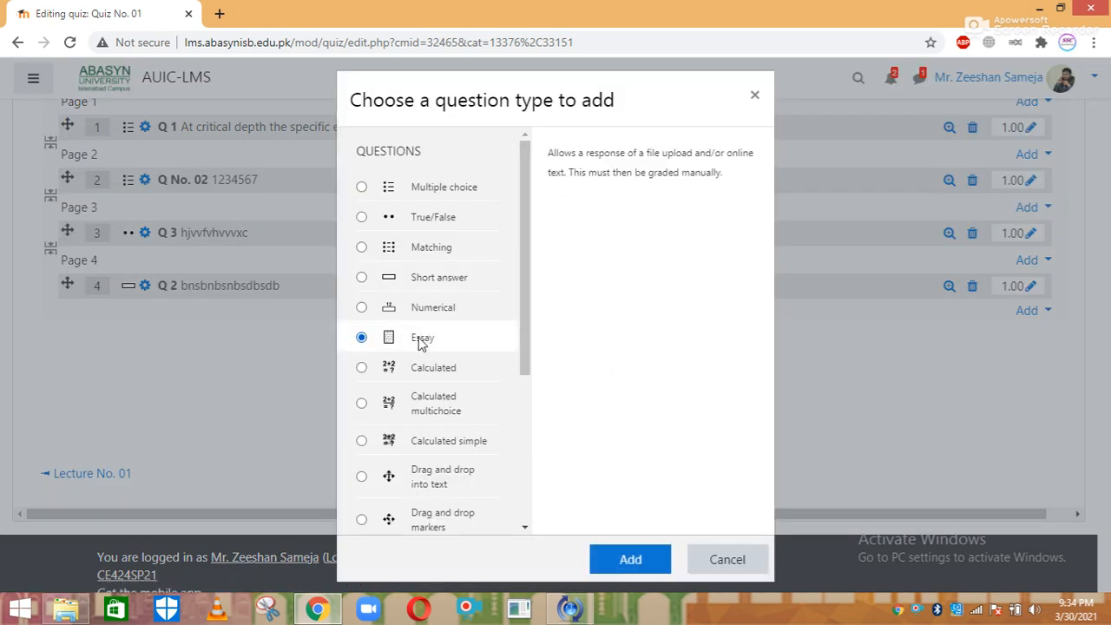
pyautogui.click(625, 557)
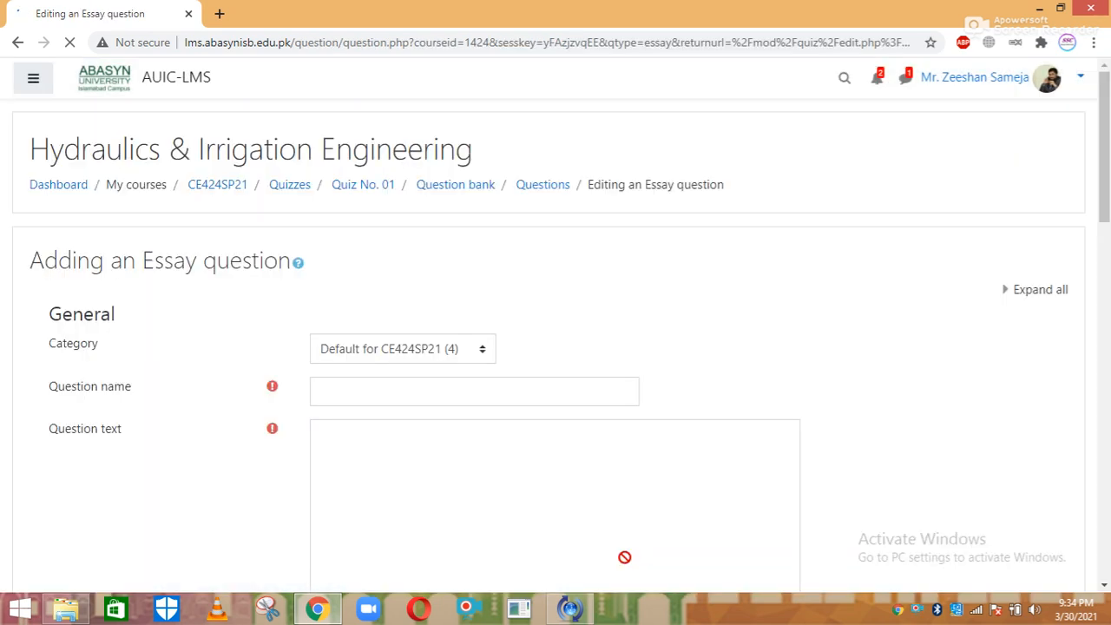
# Name the essay question 'Q 5'
pyautogui.click(395, 382)
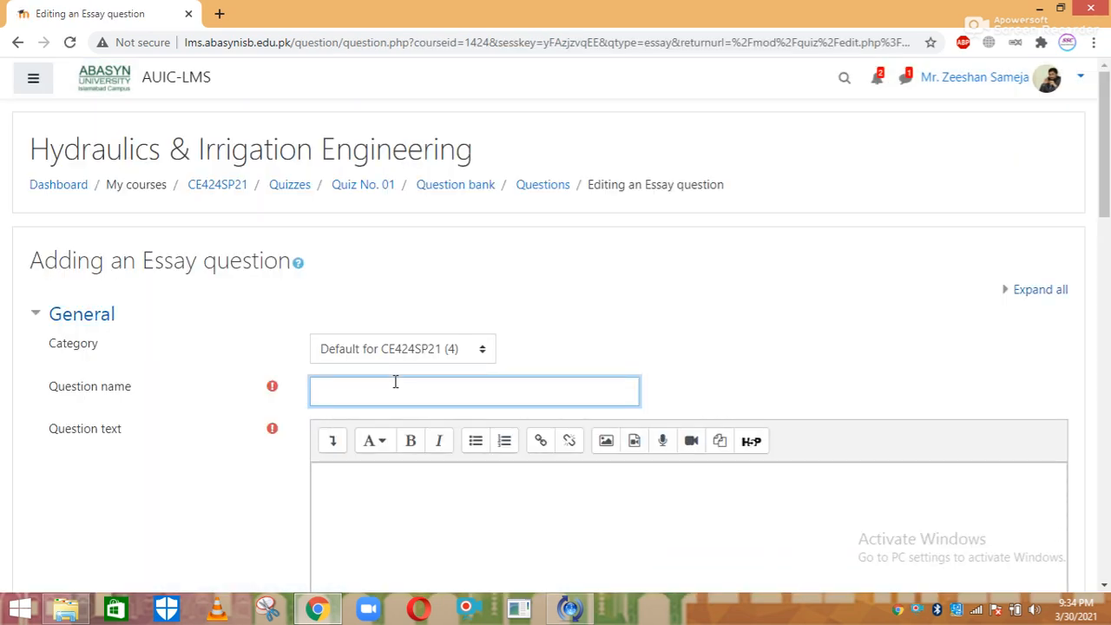
pyautogui.write('Q 5')
pyautogui.moveTo(1107, 214); pyautogui.dragTo(1107, 244)
pyautogui.scroll(-3, 714, 201)
# Enter the question text 'Explain Governing Equation of GVF in detail.'
pyautogui.click(705, 191)
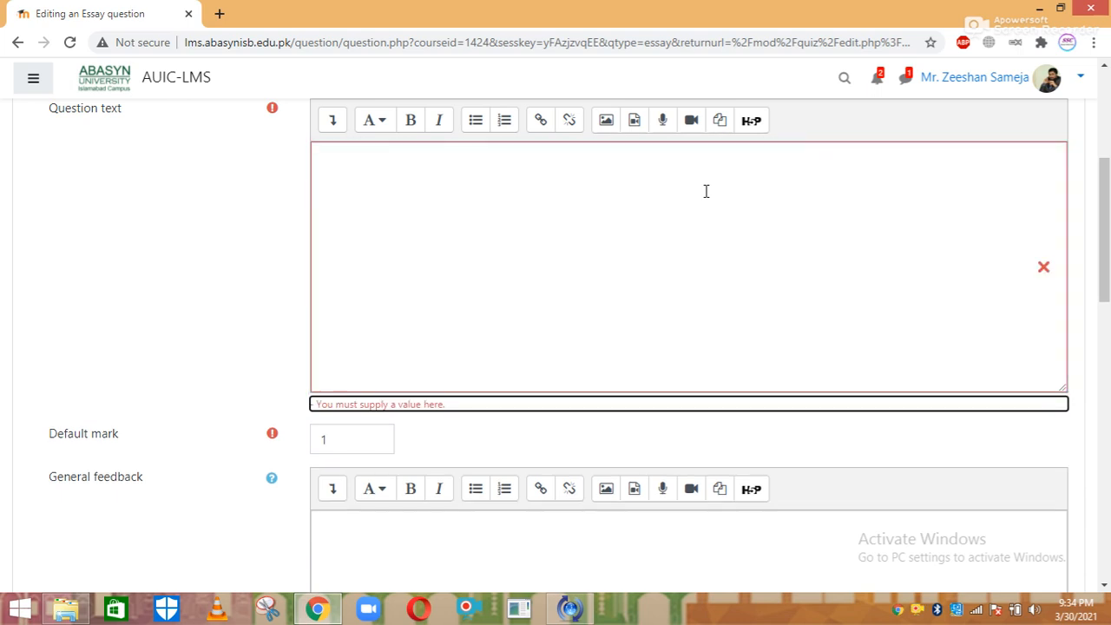
pyautogui.click(606, 168)
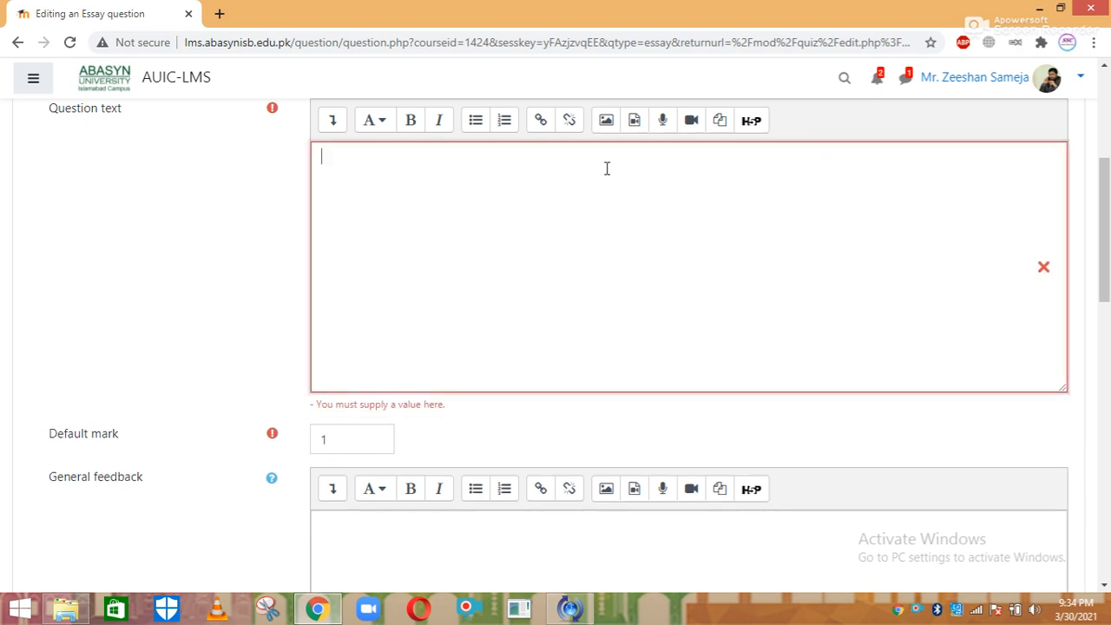
pyautogui.write('Explain ')
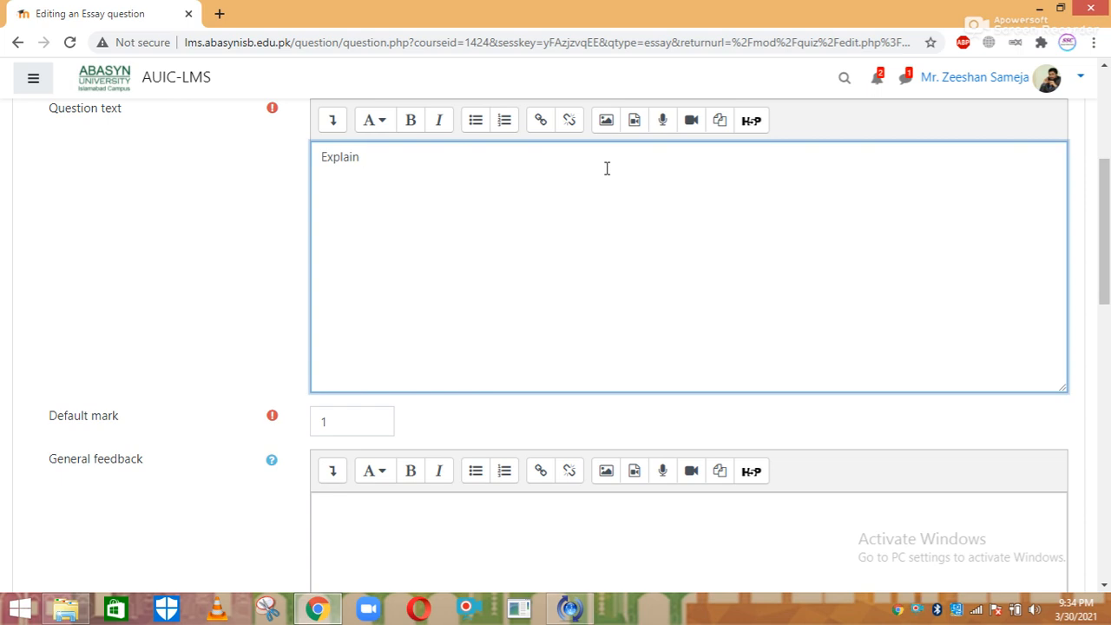
pyautogui.write('Governing Equation of G')
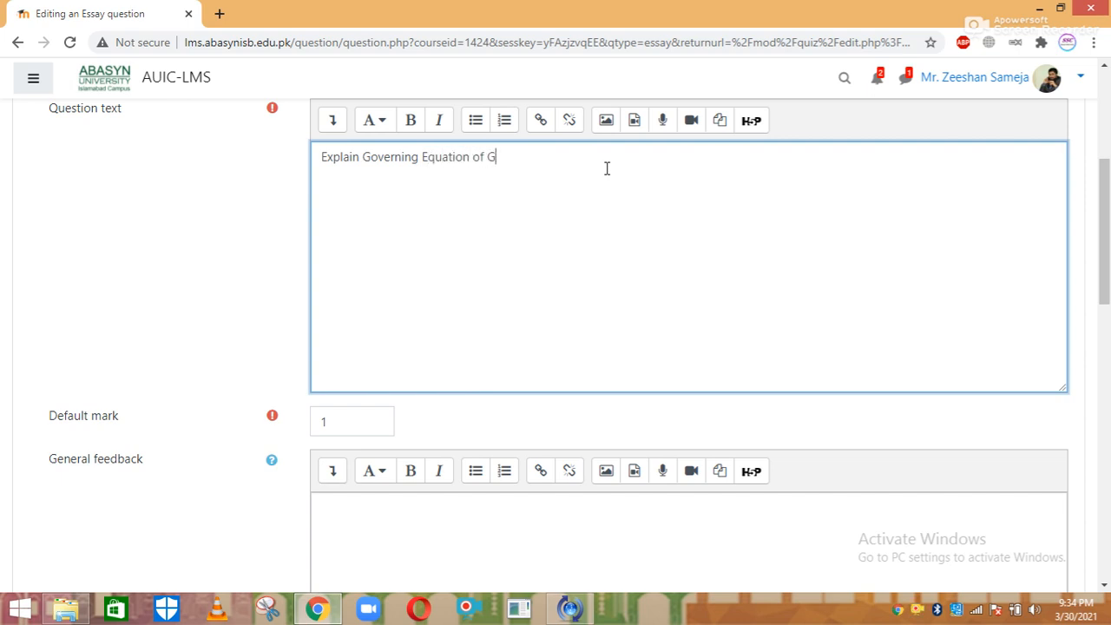
pyautogui.write('VF in detail.')
pyautogui.click(329, 423)
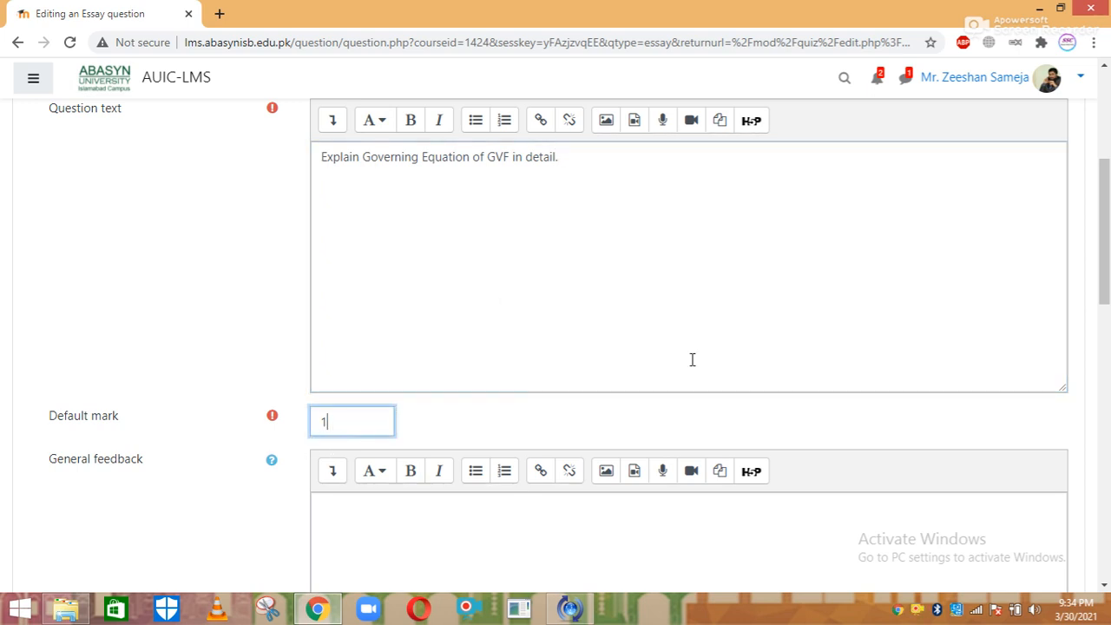
pyautogui.moveTo(1105, 197); pyautogui.dragTo(1107, 341)
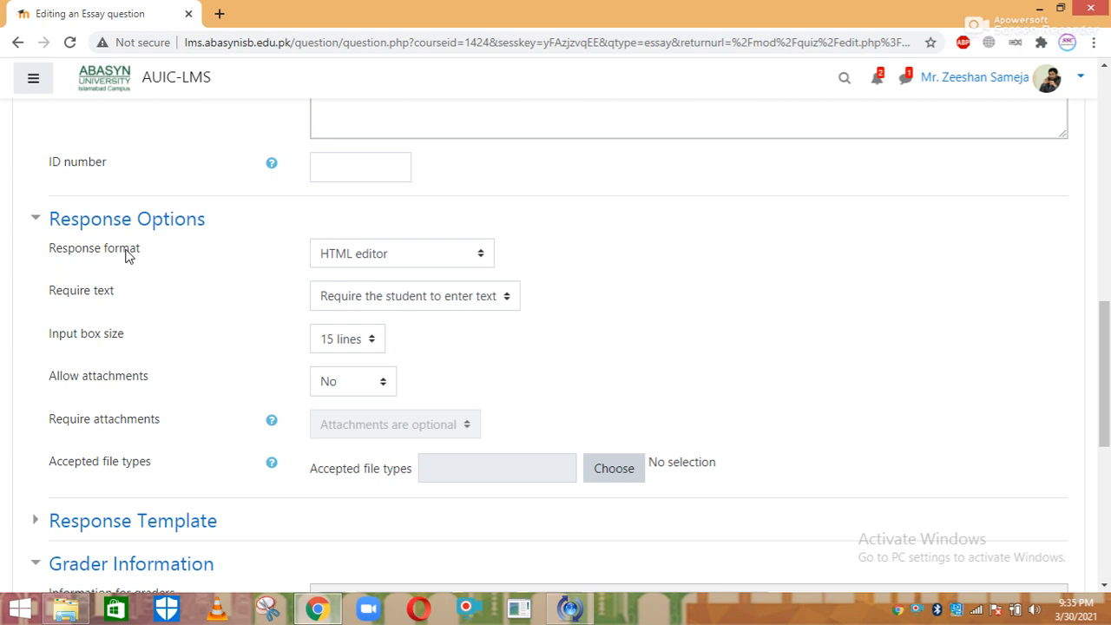
# Set the response format to Plain text, keep text required, with a 25-line input box
pyautogui.click(363, 260)
pyautogui.press('Down')
pyautogui.press('Down')
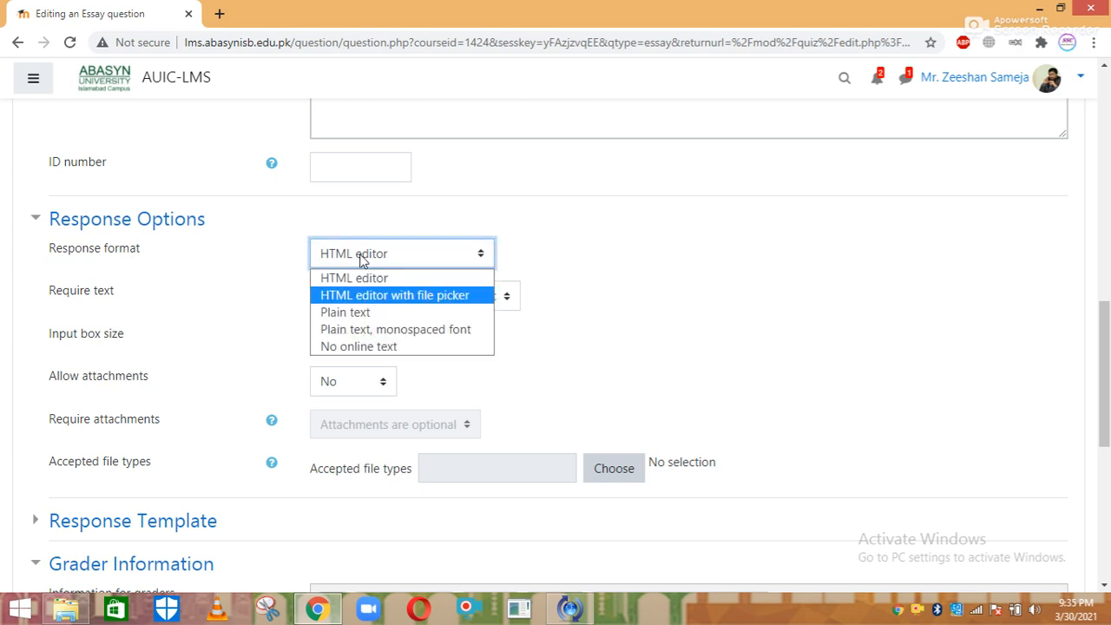
pyautogui.press('Return')
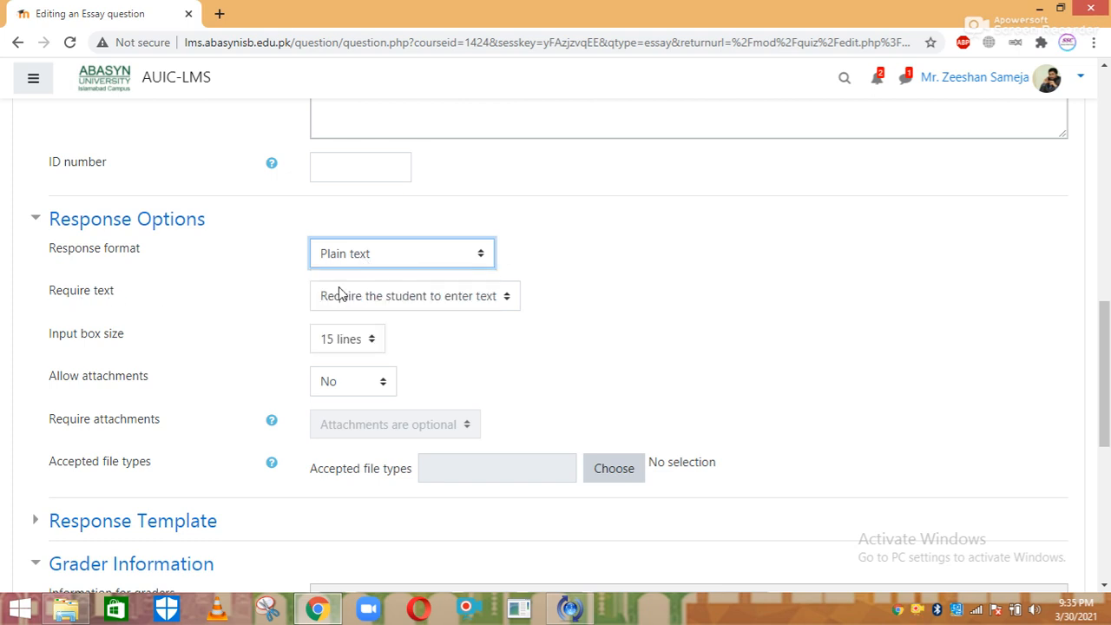
pyautogui.click(354, 295)
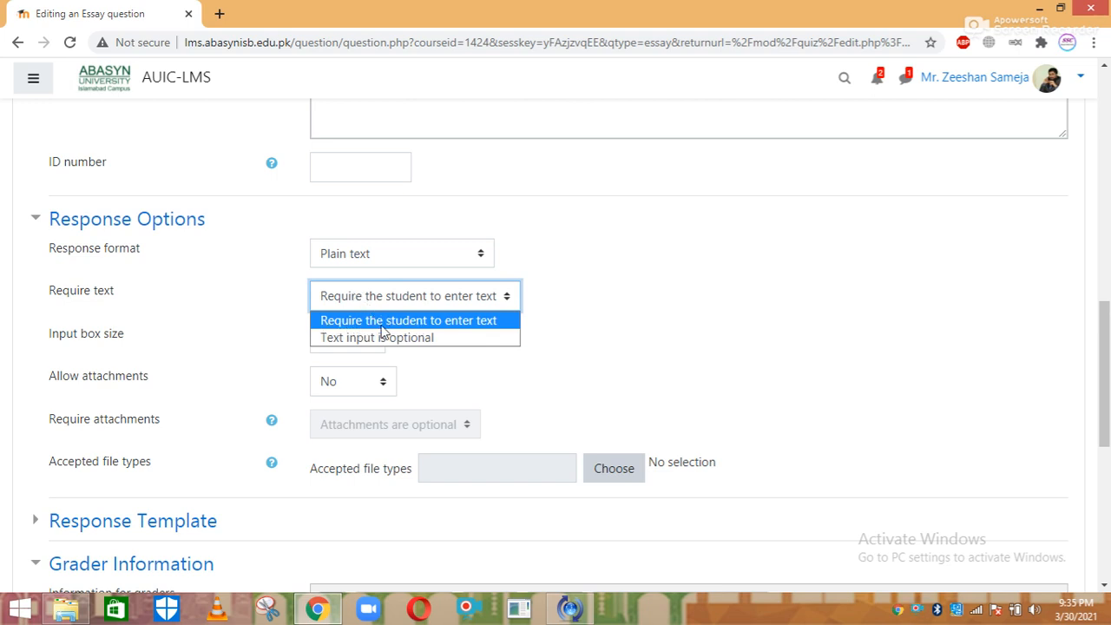
pyautogui.click(444, 322)
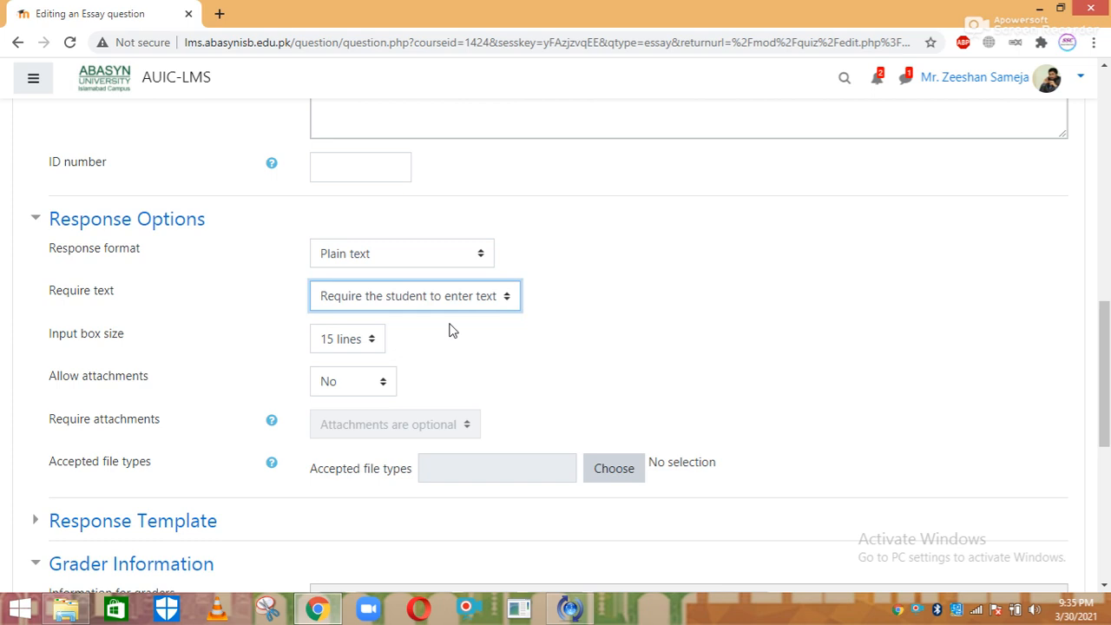
pyautogui.click(340, 342)
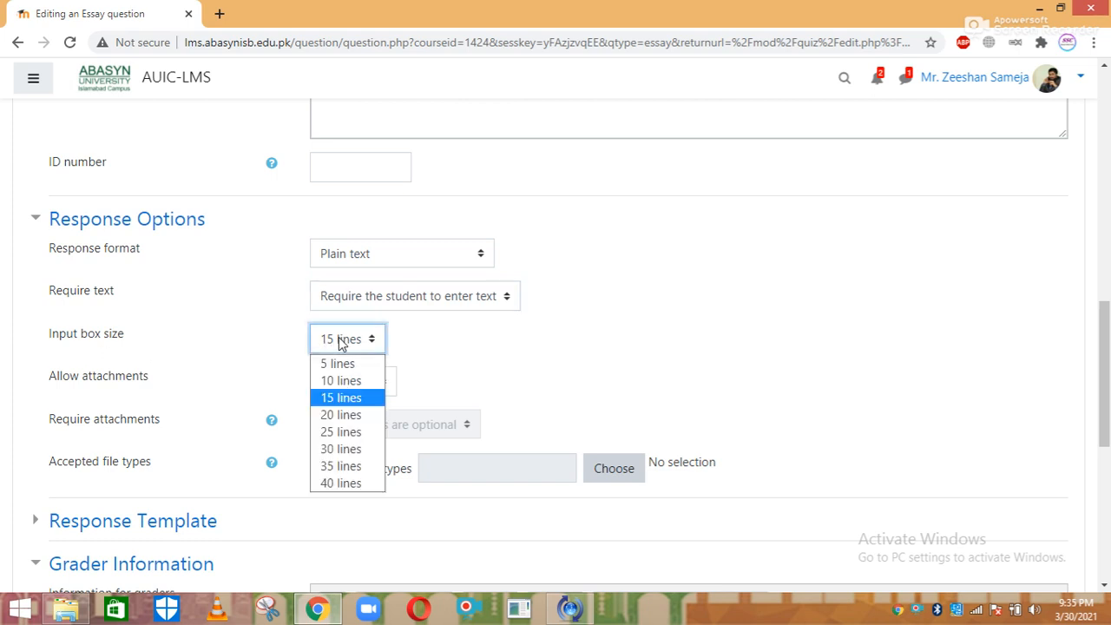
pyautogui.press('Up')
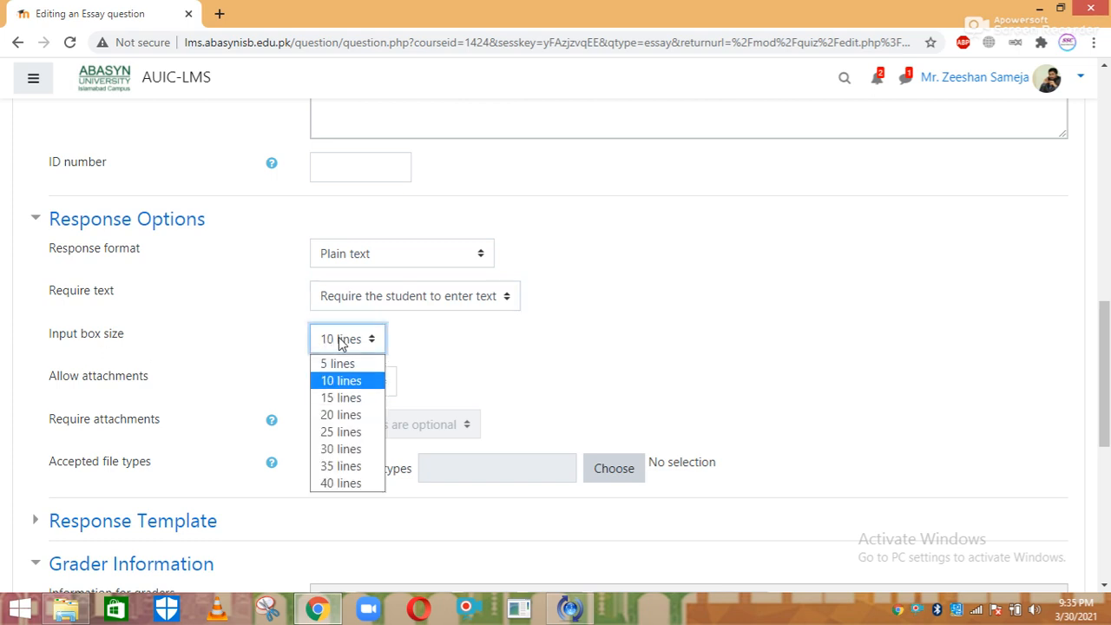
pyautogui.press('Down')
pyautogui.press('Down')
pyautogui.press('Down')
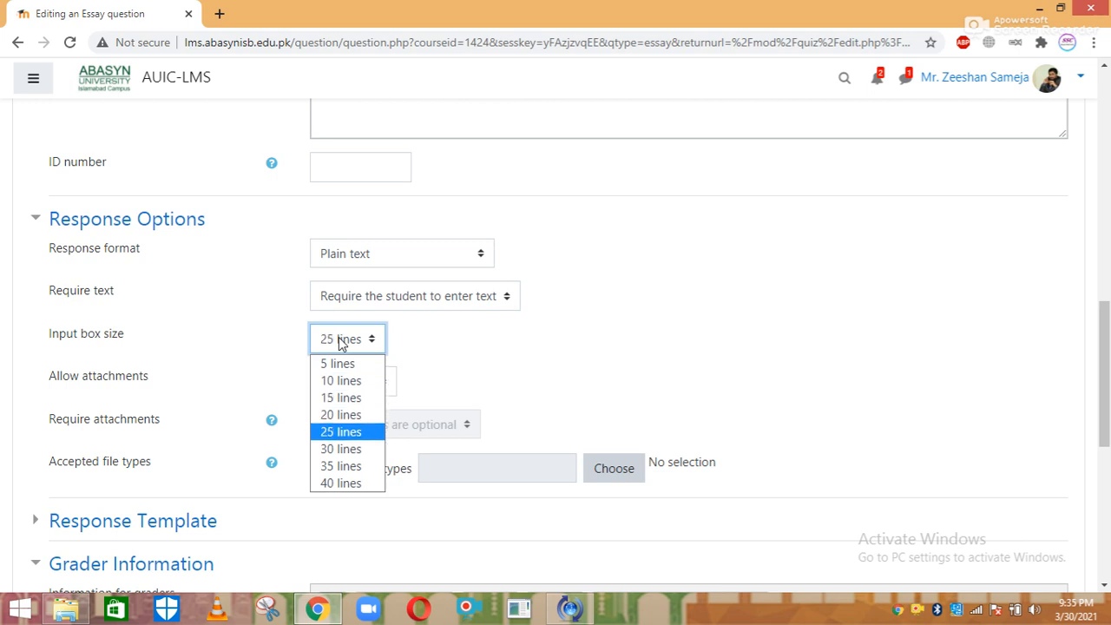
pyautogui.press('Return')
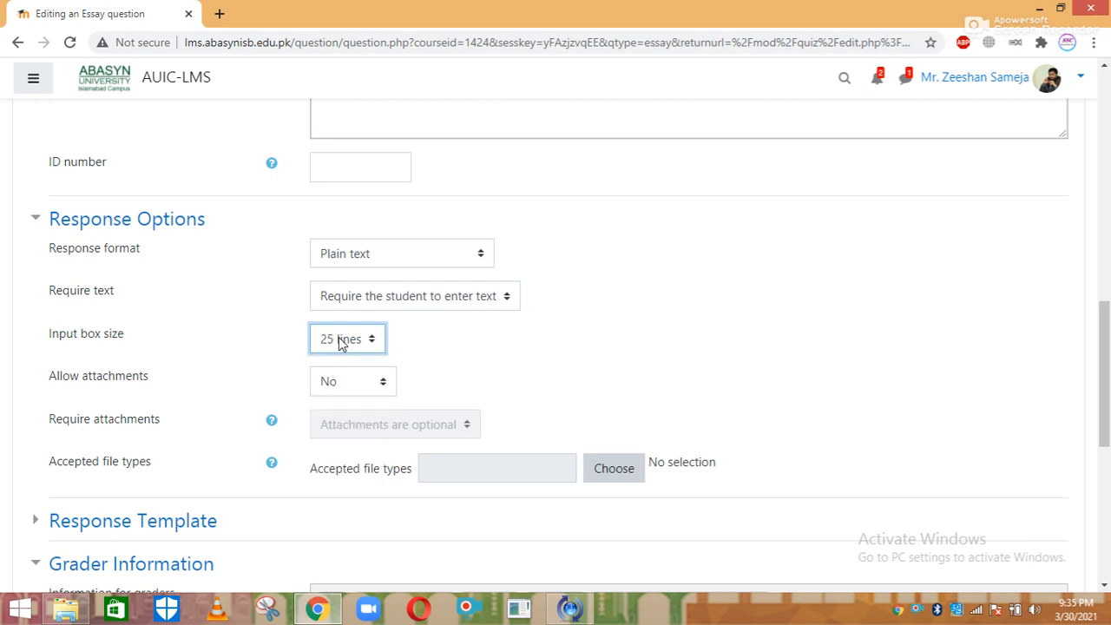
# Allow 1 attachment and require 1 attachment for the essay answer
pyautogui.scroll(-1, 1052, 347)
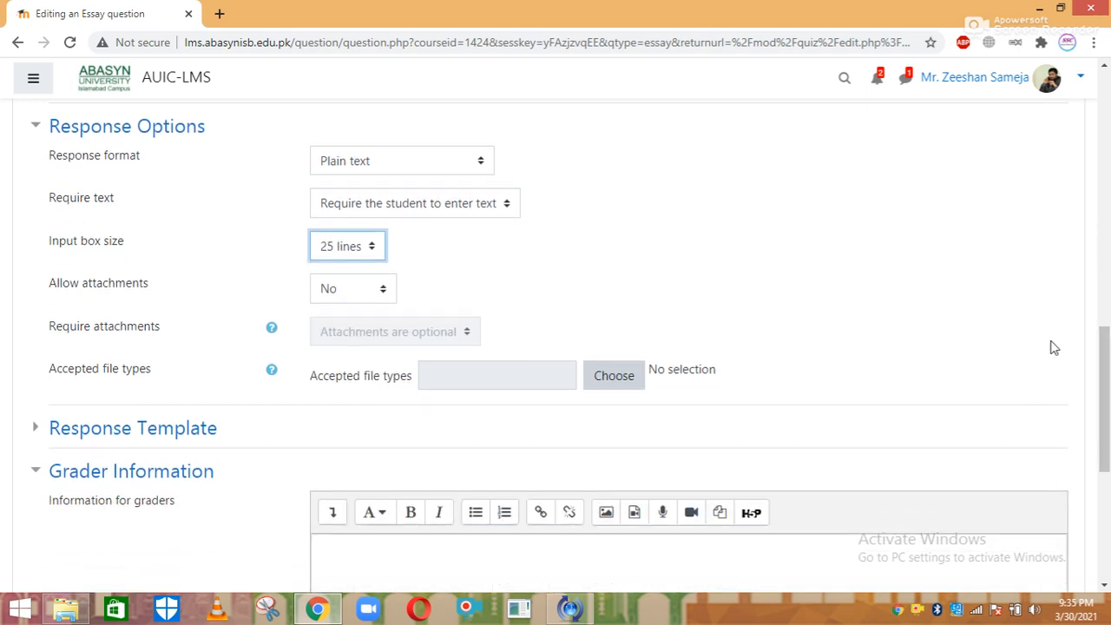
pyautogui.click(356, 293)
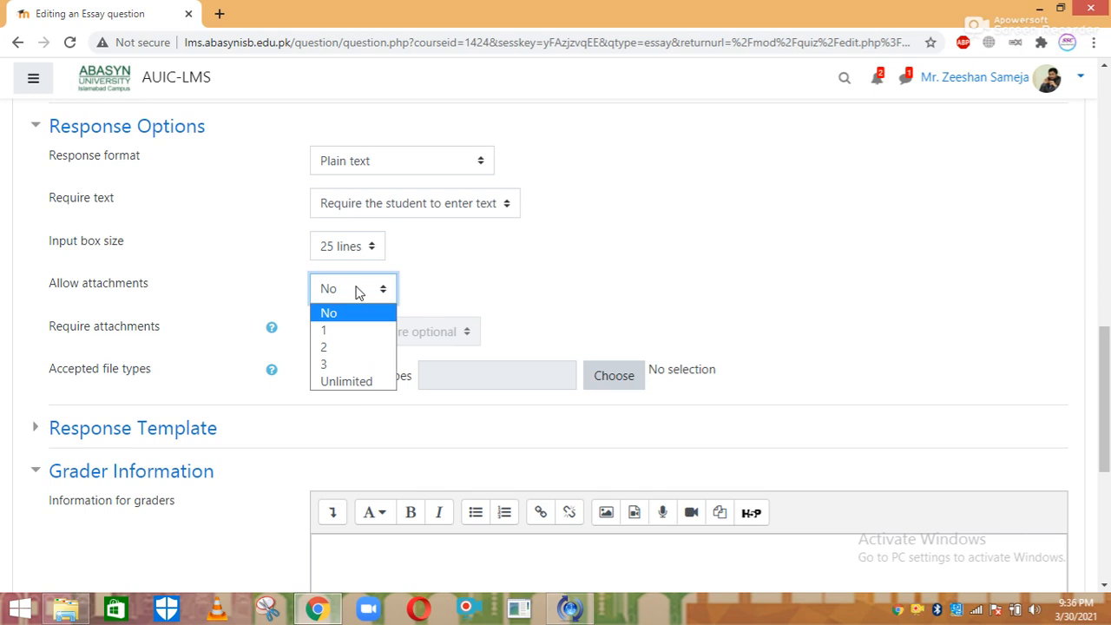
pyautogui.press('Down')
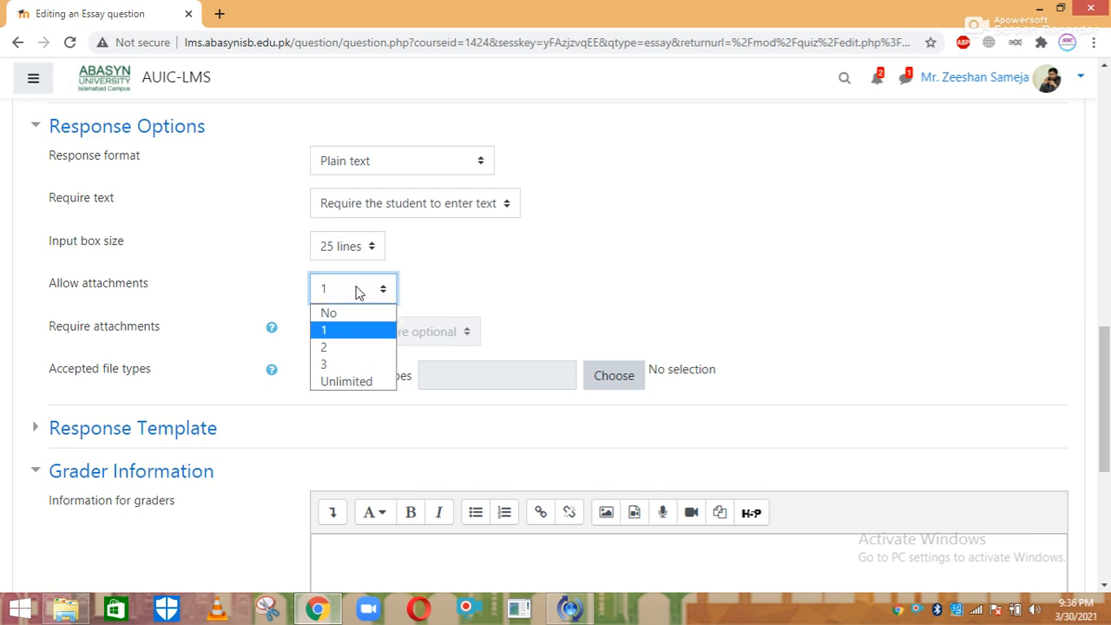
pyautogui.press('Return')
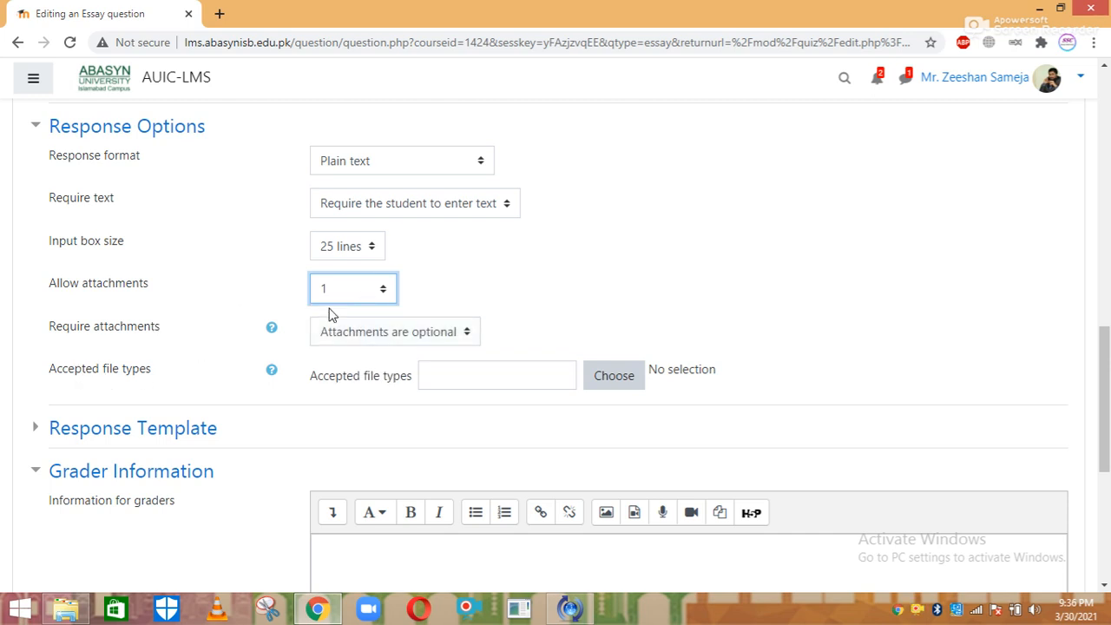
pyautogui.click(386, 333)
pyautogui.press('Down')
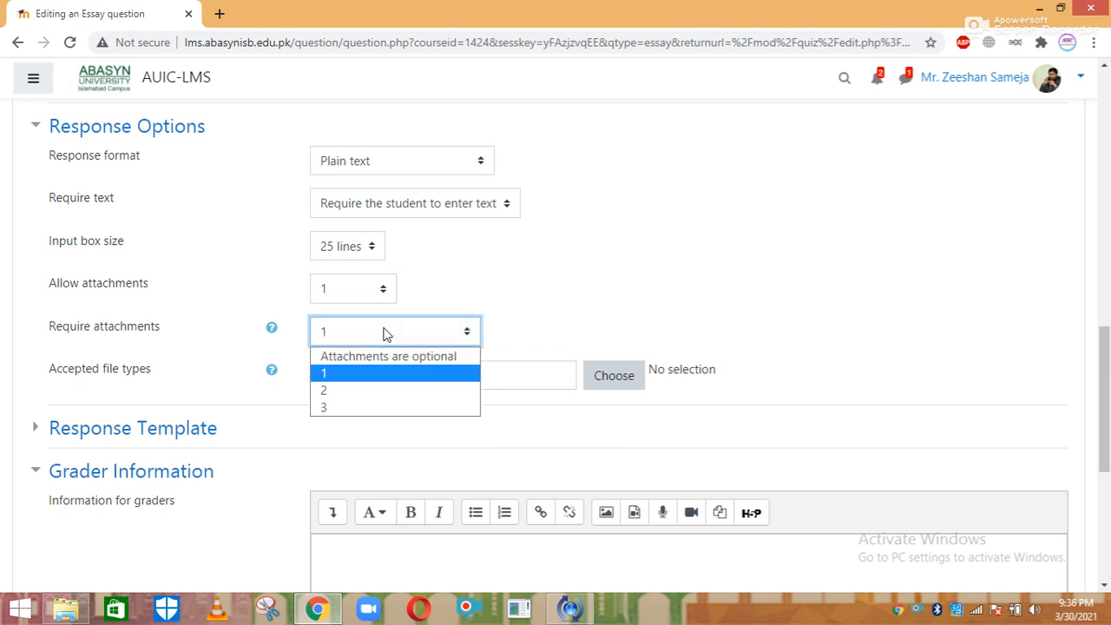
pyautogui.press('Return')
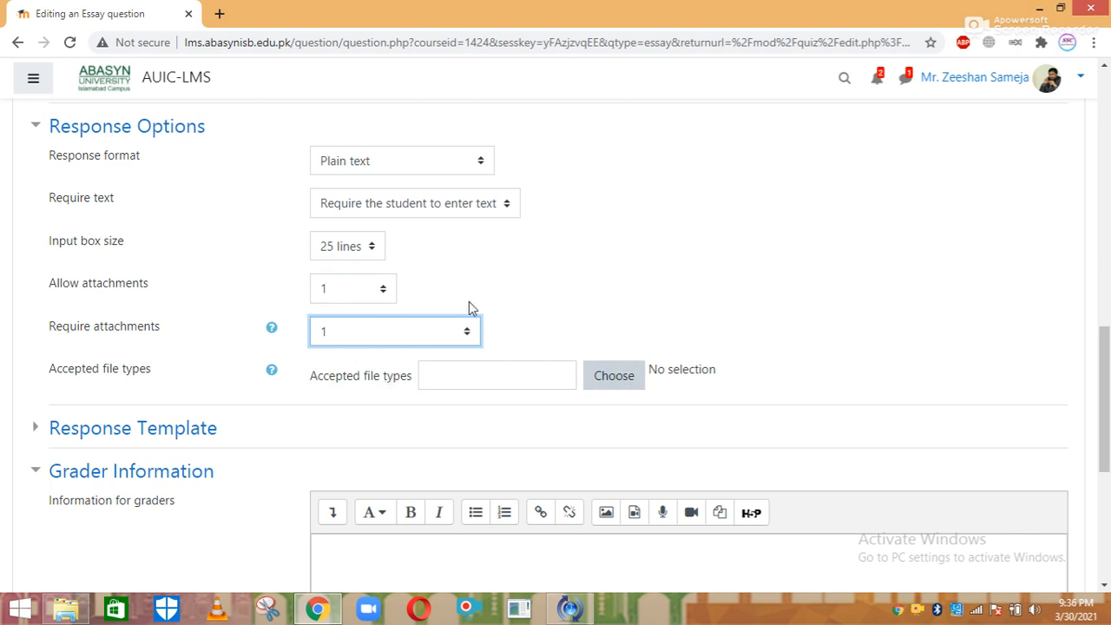
# Set the essay's accepted attachment file types to All file types (*)
pyautogui.click(620, 382)
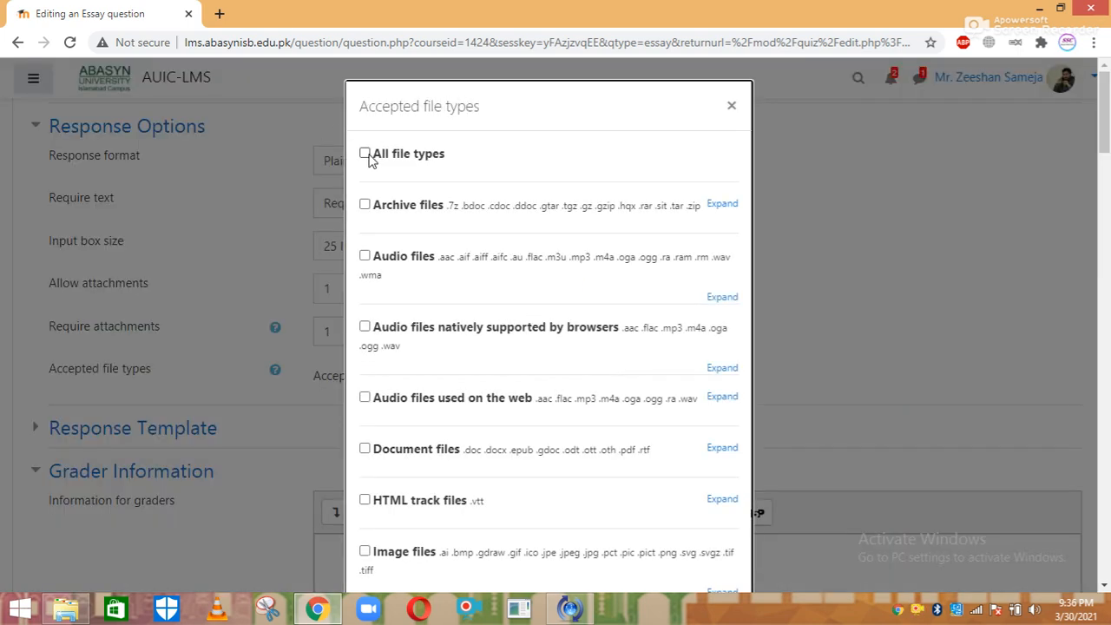
pyautogui.click(365, 154)
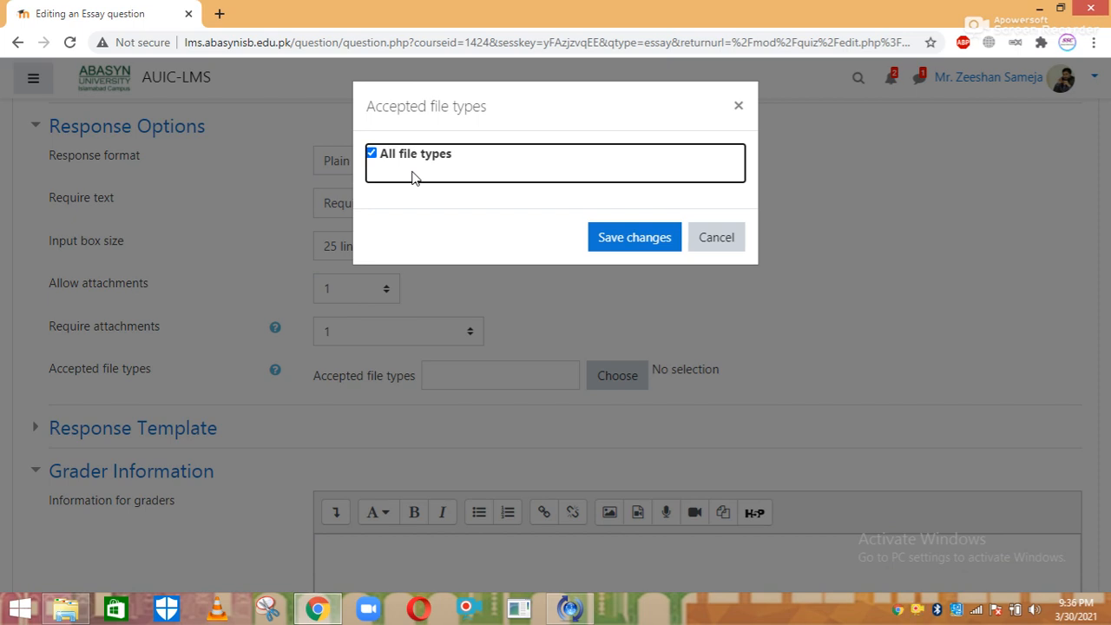
pyautogui.click(625, 245)
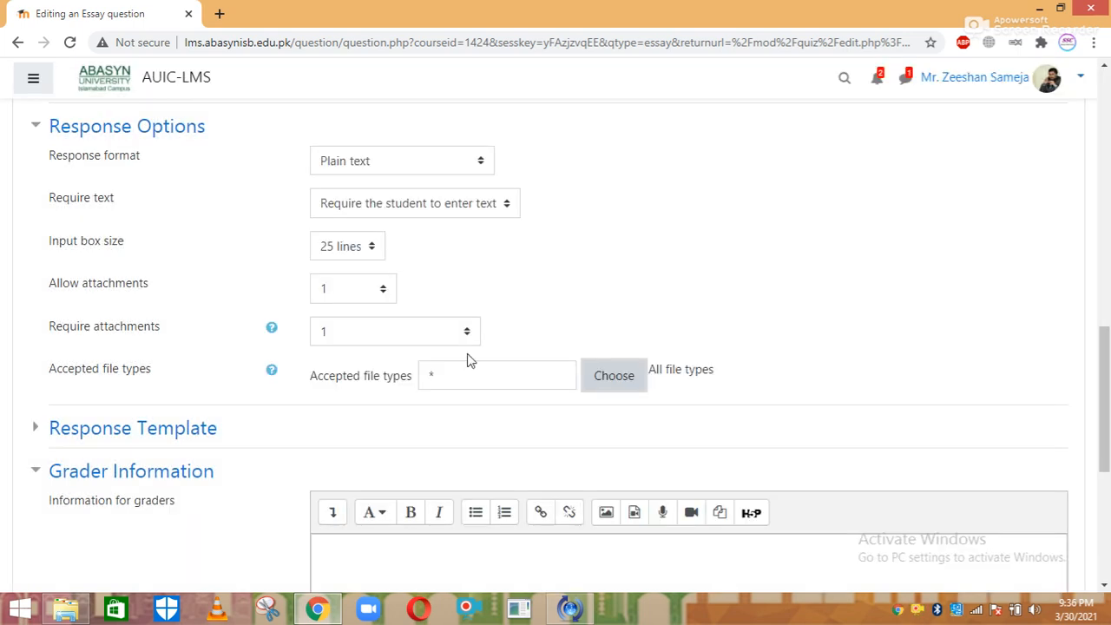
pyautogui.scroll(-5, 781, 390)
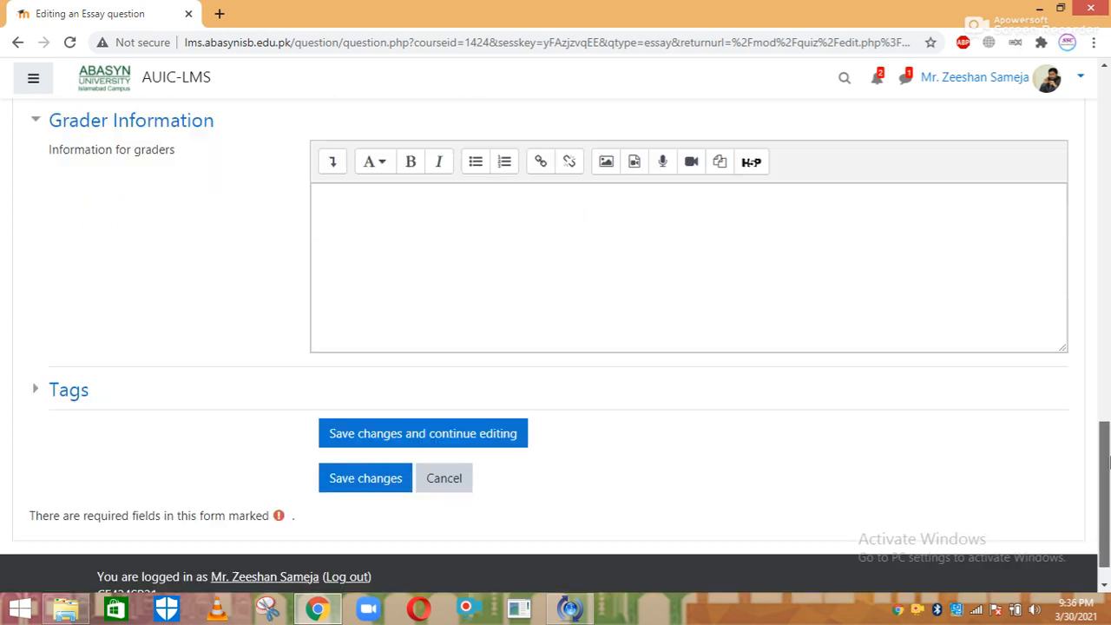
# Save the Q 5 essay question and go back to the Quiz No. 01 page via Quizzes
pyautogui.click(353, 436)
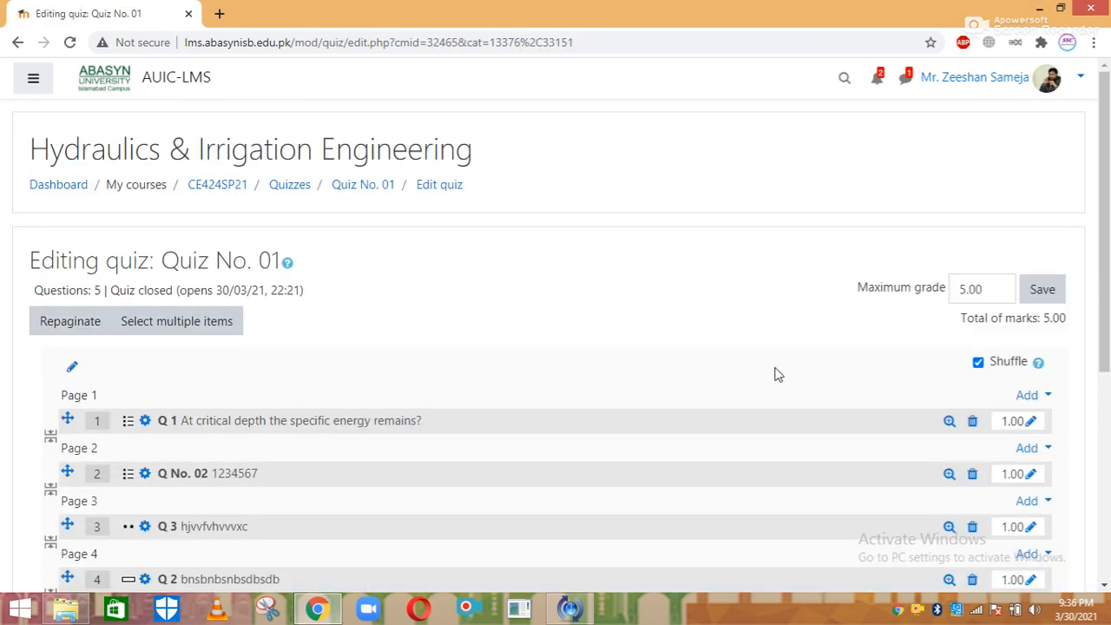
pyautogui.click(296, 189)
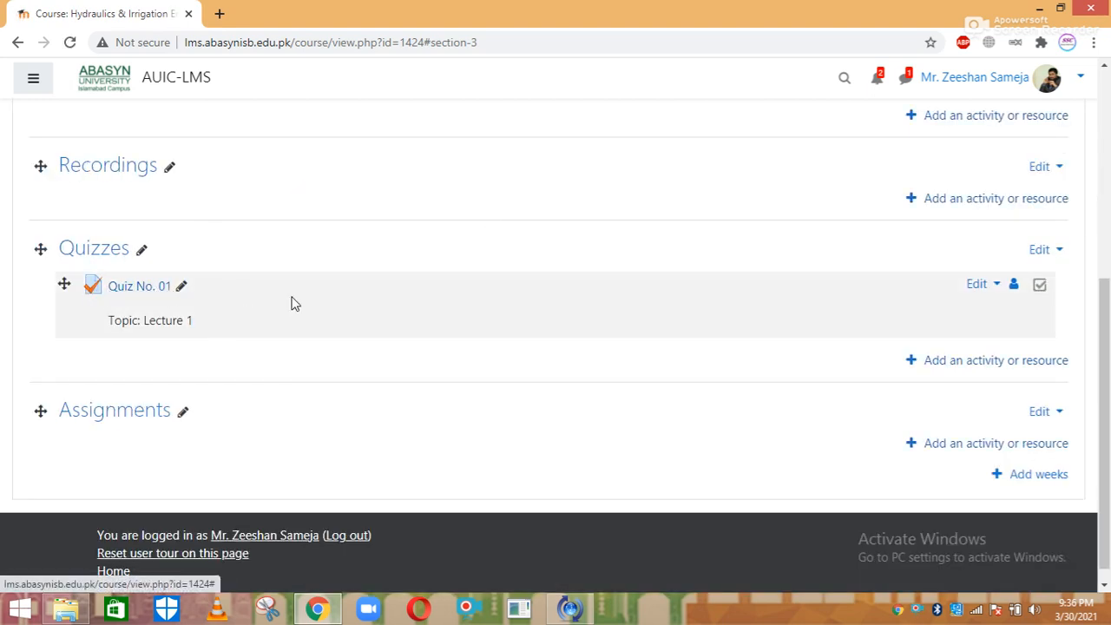
pyautogui.click(147, 290)
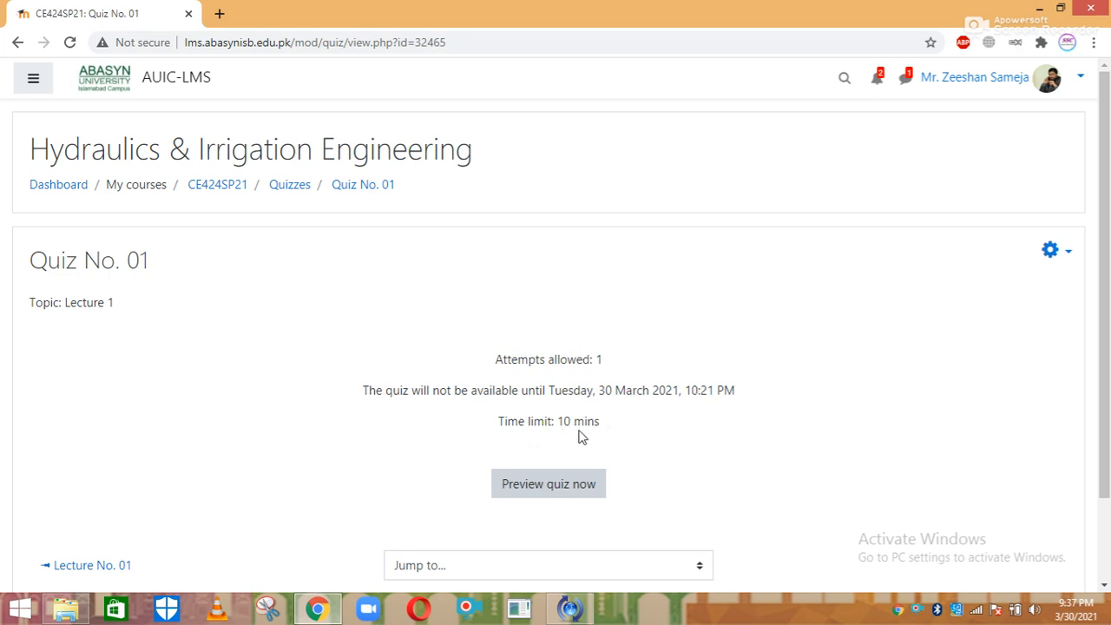
# Start a timed quiz preview, type a test answer for question 1, and continue to page 2
pyautogui.click(548, 486)
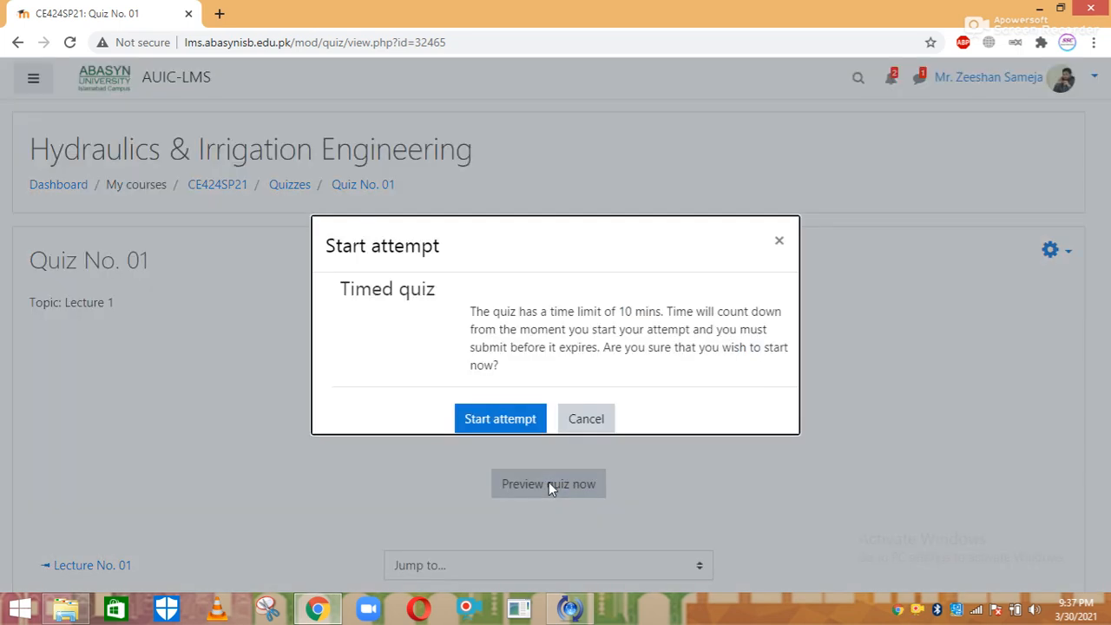
pyautogui.click(500, 417)
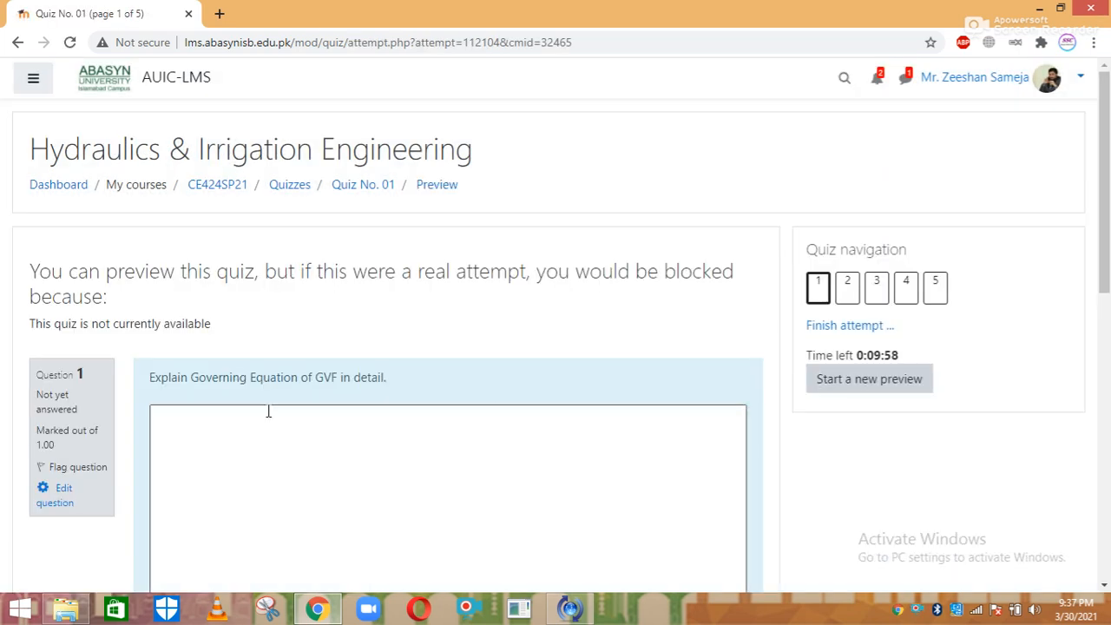
pyautogui.moveTo(1107, 237); pyautogui.dragTo(1107, 264)
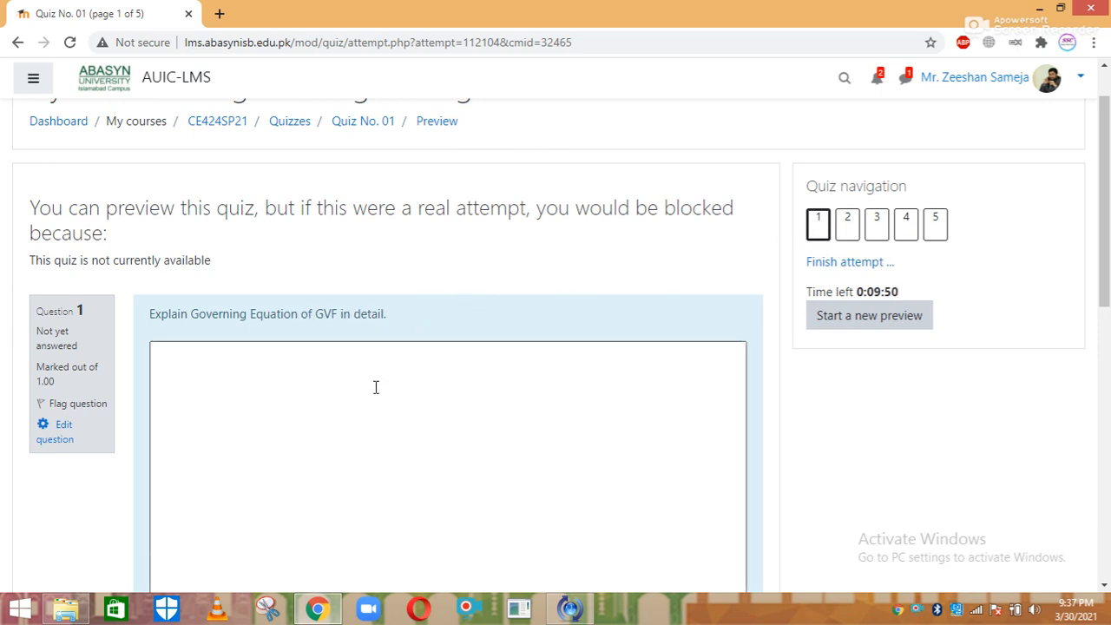
pyautogui.moveTo(1106, 230)
pyautogui.mouseDown()
pyautogui.moveTo(1105, 271)
pyautogui.moveTo(1105, 248)
pyautogui.mouseUp()
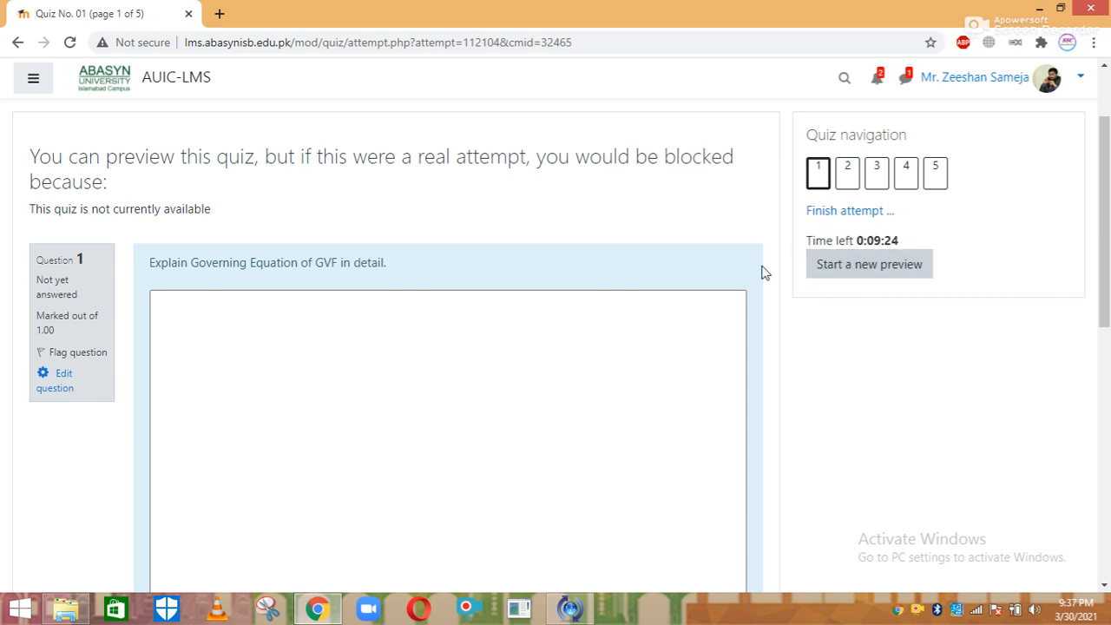
pyautogui.scroll(-1, 1107, 288)
pyautogui.scroll(-2, 1107, 288)
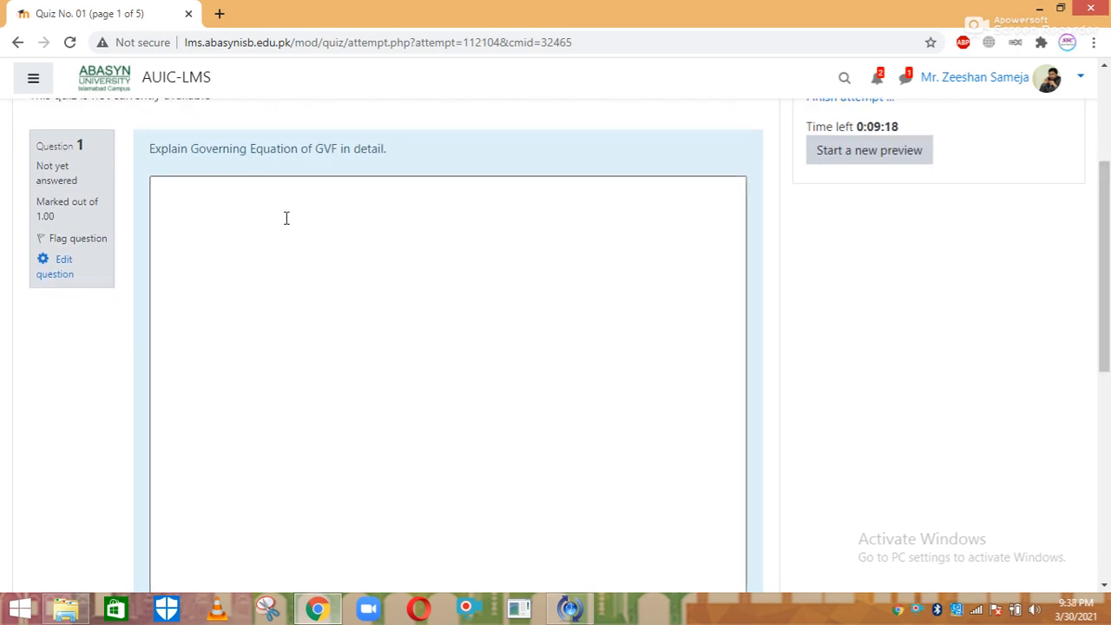
pyautogui.click(244, 276)
pyautogui.write('bxjvbzzxbjxzbxbbxzbxbzx')
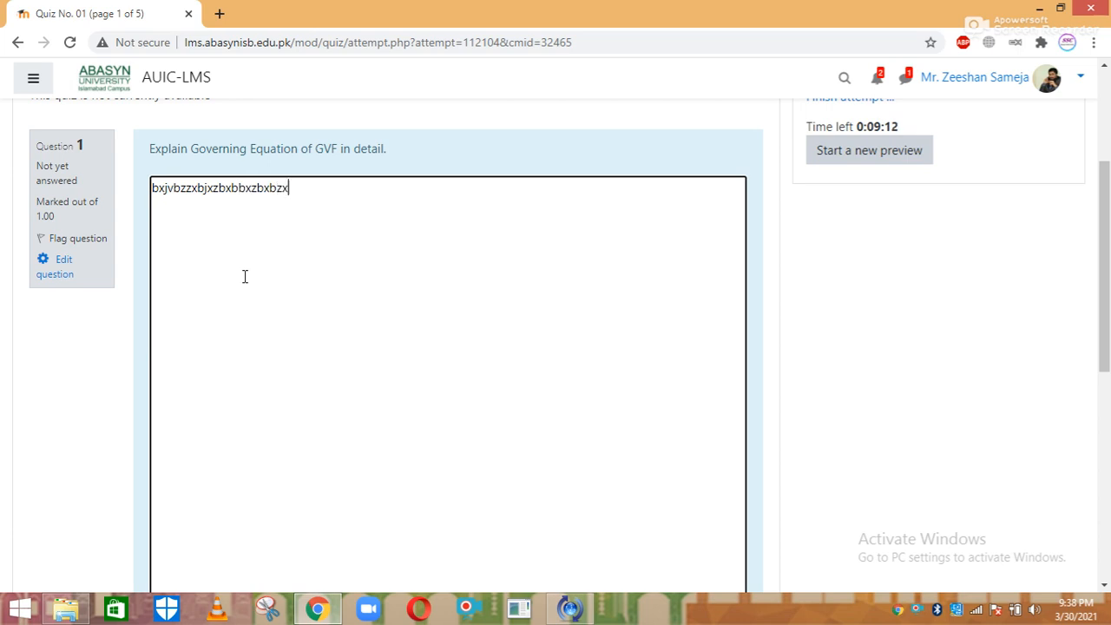
pyautogui.write('bzjvbzxvbvjjxbxbvvb')
pyautogui.hotkey('ctrl', 'a')
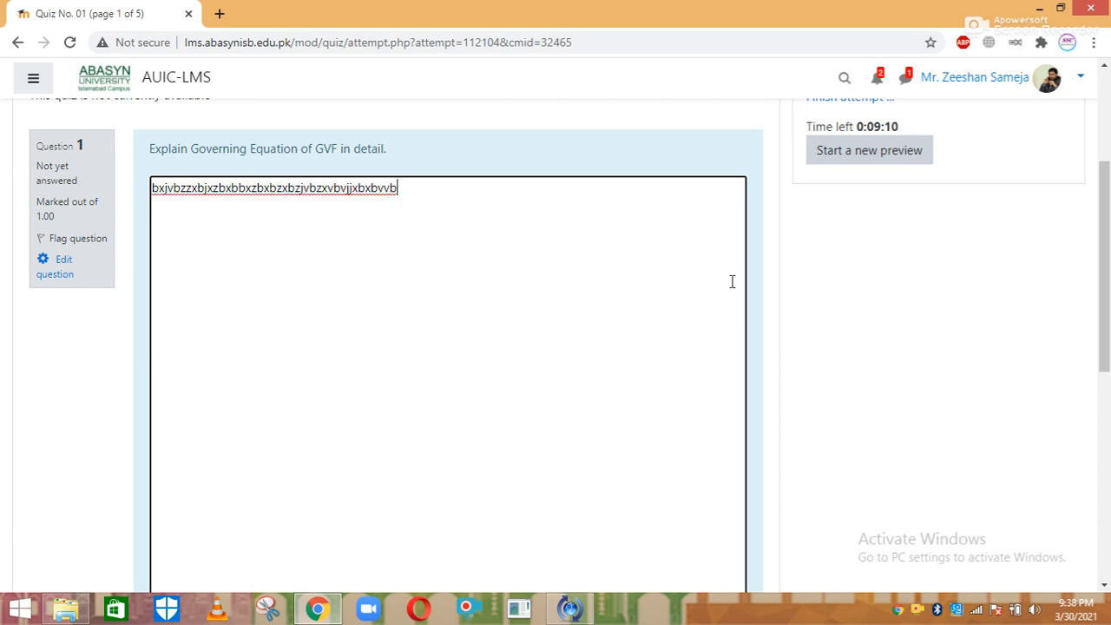
pyautogui.moveTo(1106, 212); pyautogui.dragTo(1106, 365)
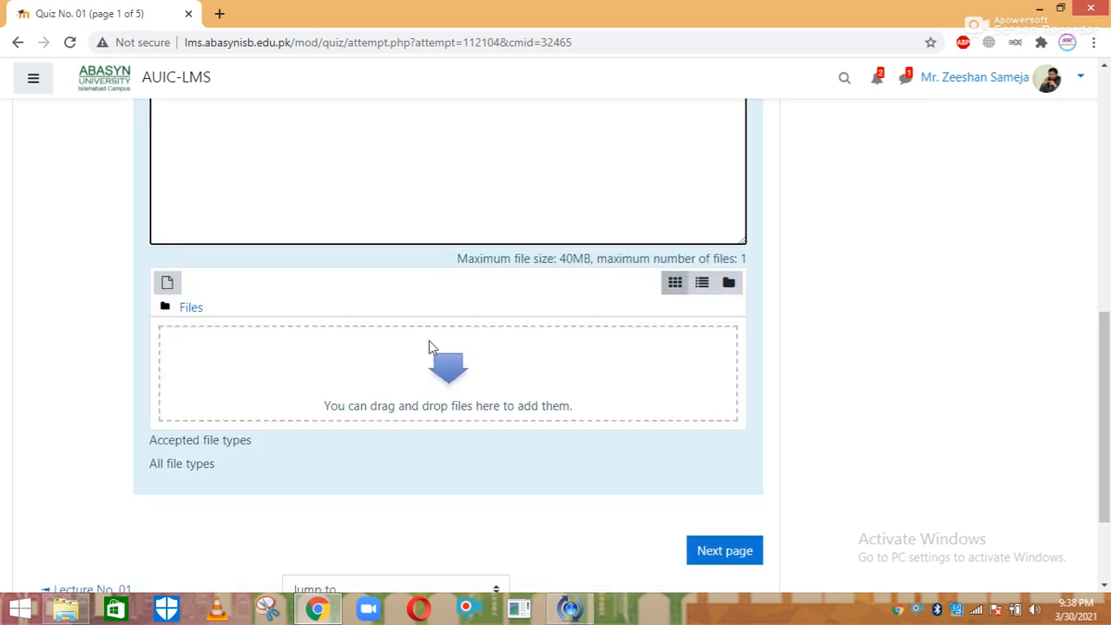
pyautogui.click(707, 552)
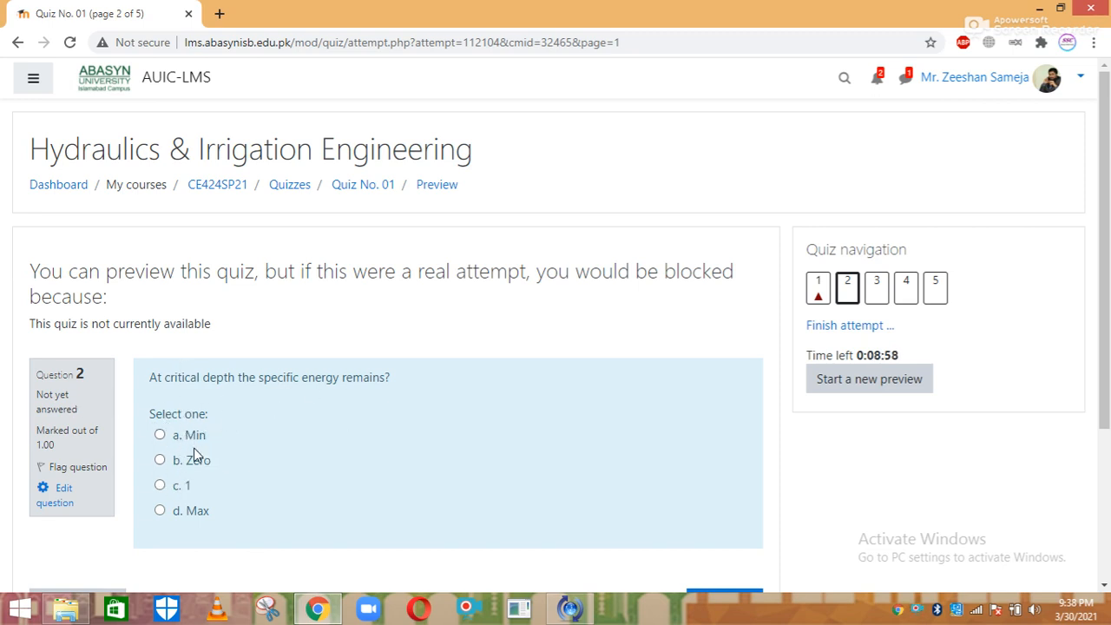
# Answer Min for question 2, True for question 3 and d. 1 for question 4
pyautogui.click(160, 435)
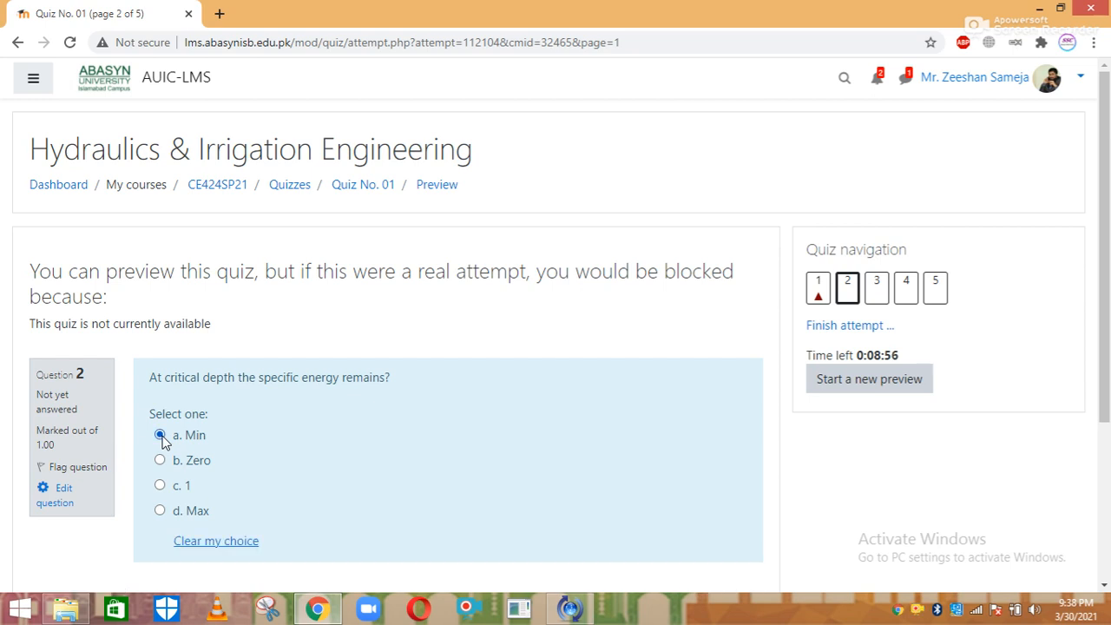
pyautogui.scroll(-2, 1102, 304)
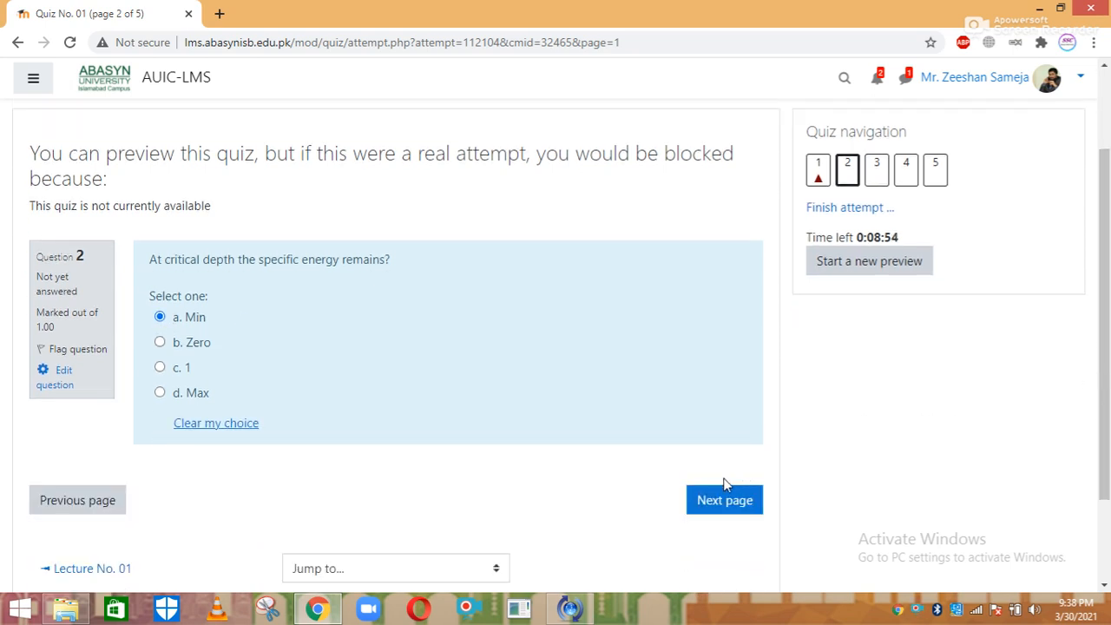
pyautogui.click(721, 501)
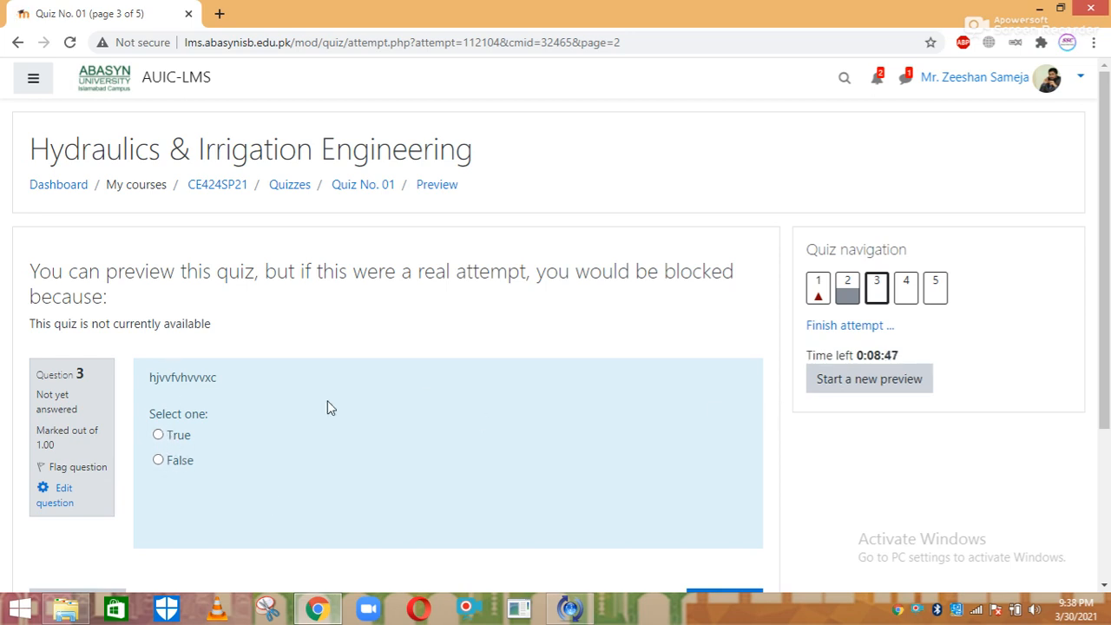
pyautogui.click(158, 434)
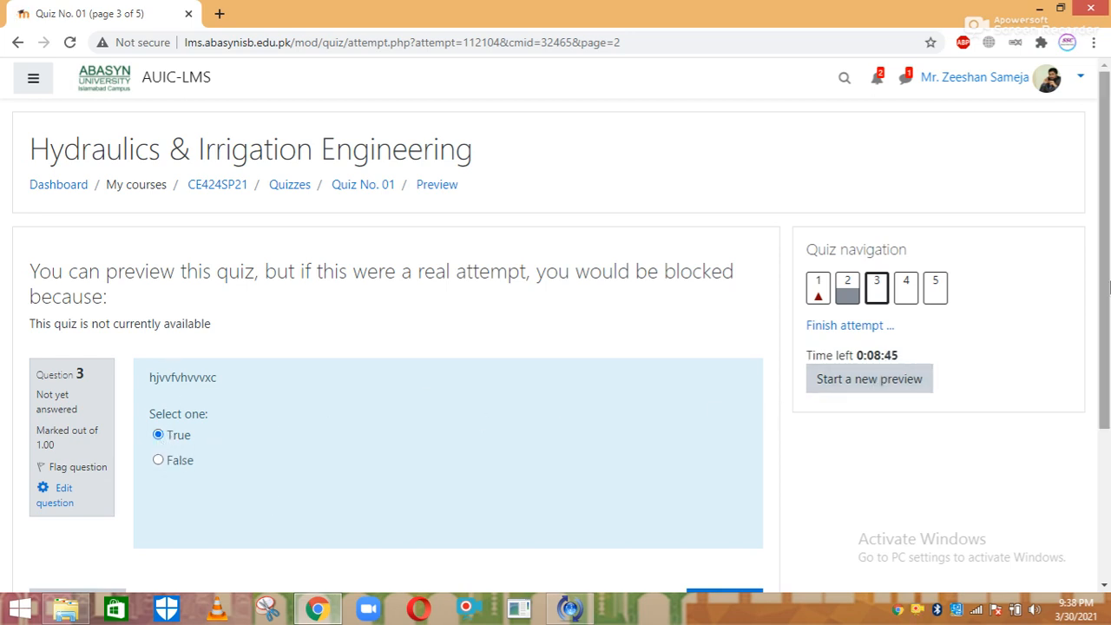
pyautogui.scroll(-2, 833, 408)
pyautogui.click(749, 444)
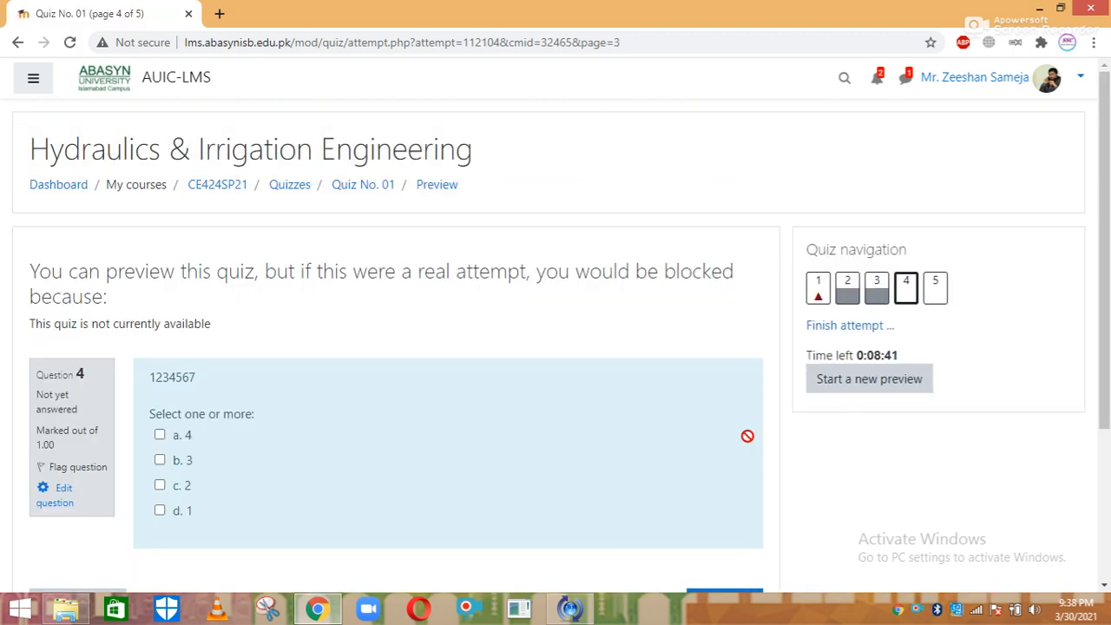
pyautogui.click(161, 511)
pyautogui.scroll(-3, 998, 408)
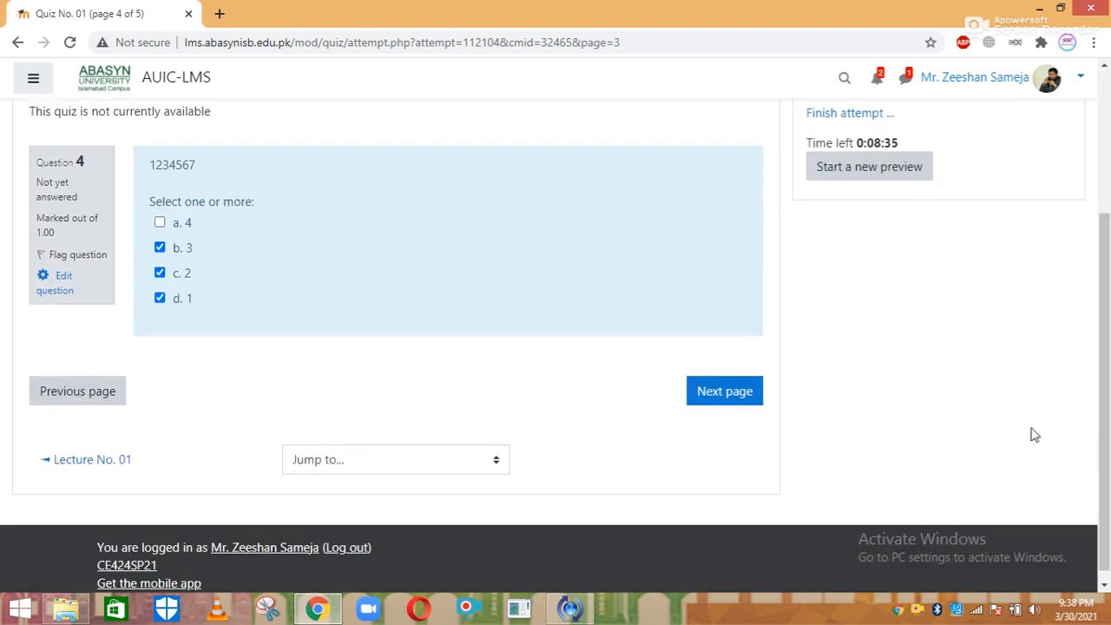
pyautogui.click(748, 398)
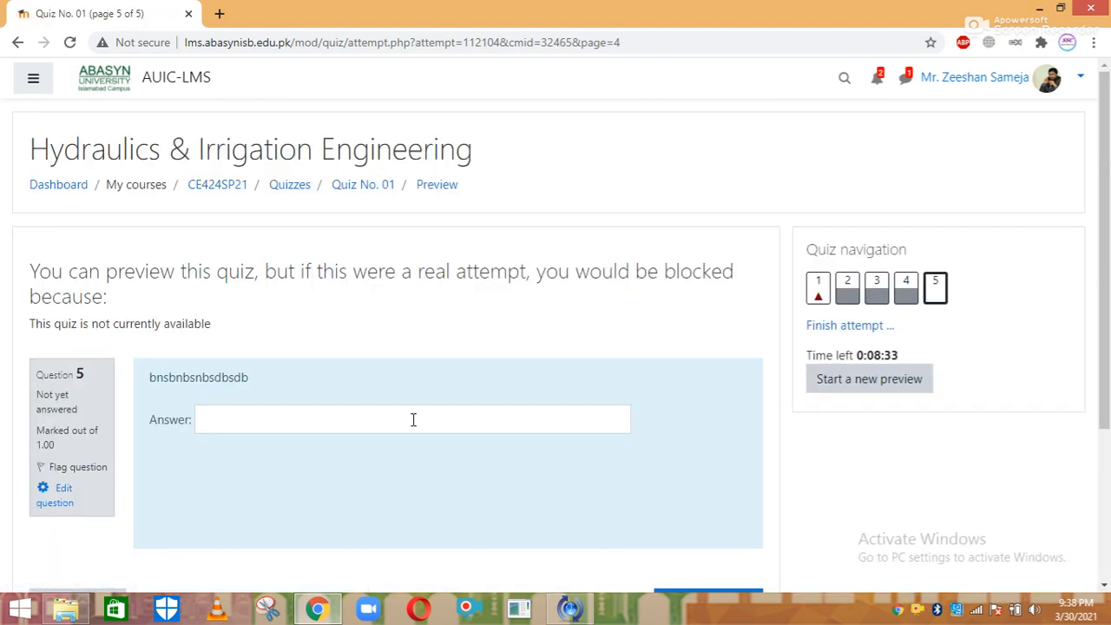
# Type a test answer for question 5, finish the attempt, and return to CE424SP21
pyautogui.click(409, 419)
pyautogui.write('nbdbmdnbmnzbnzbzbnbm')
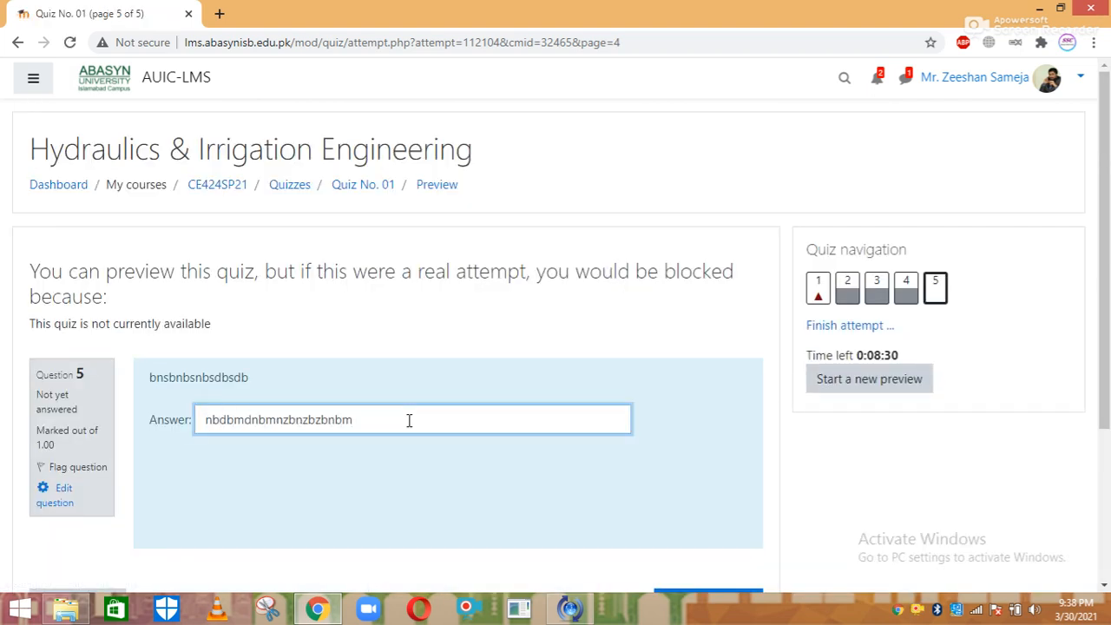
pyautogui.hotkey('ctrl', 'a')
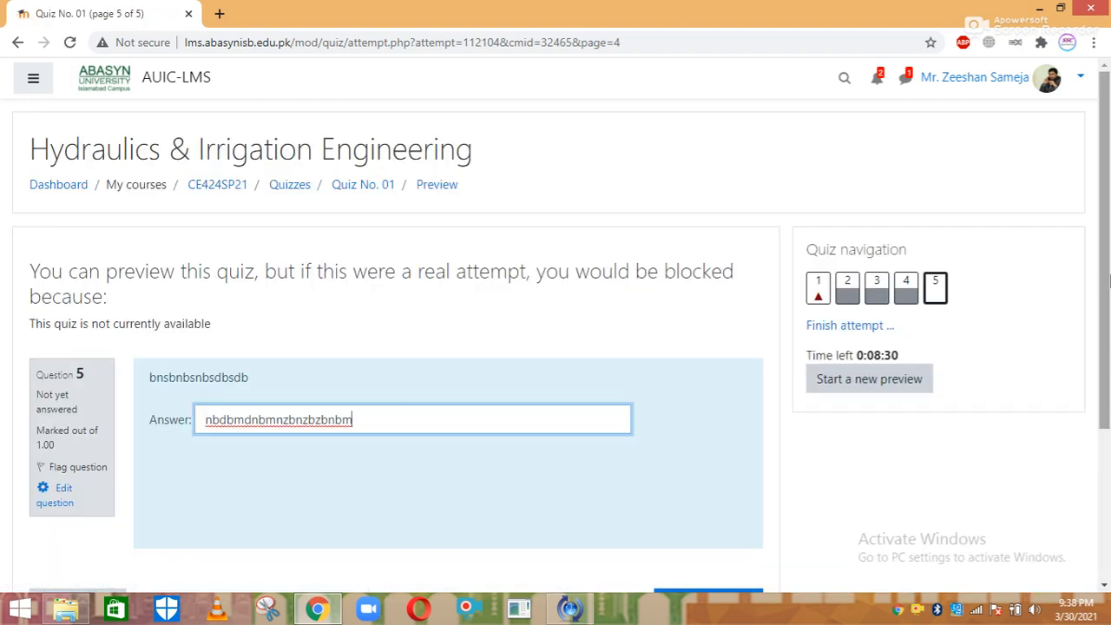
pyautogui.scroll(-3, 409, 420)
pyautogui.click(681, 413)
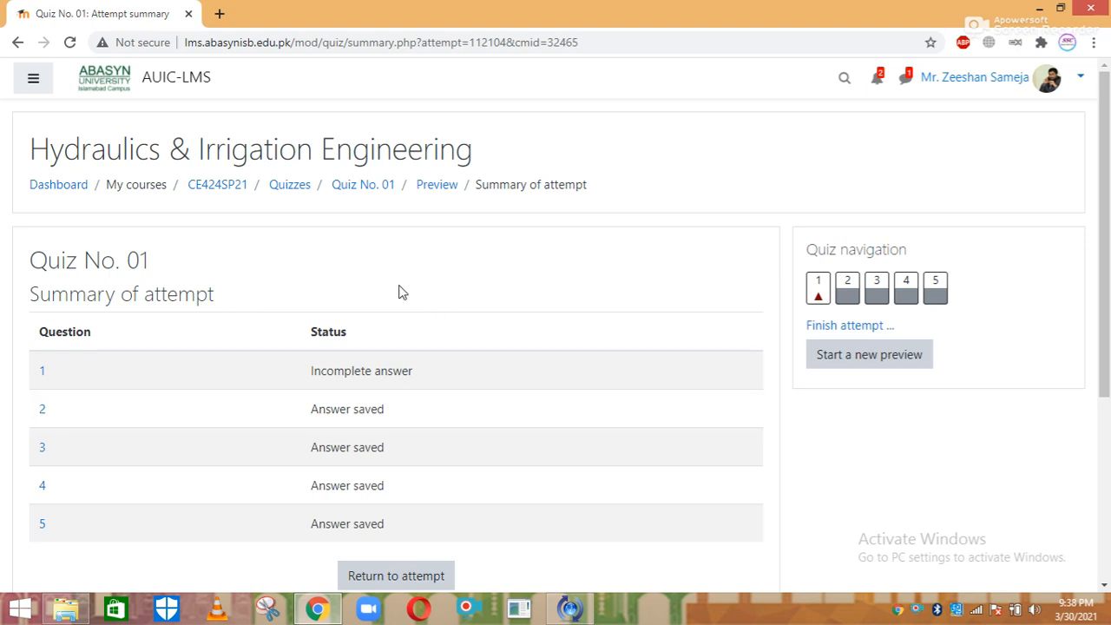
pyautogui.click(229, 186)
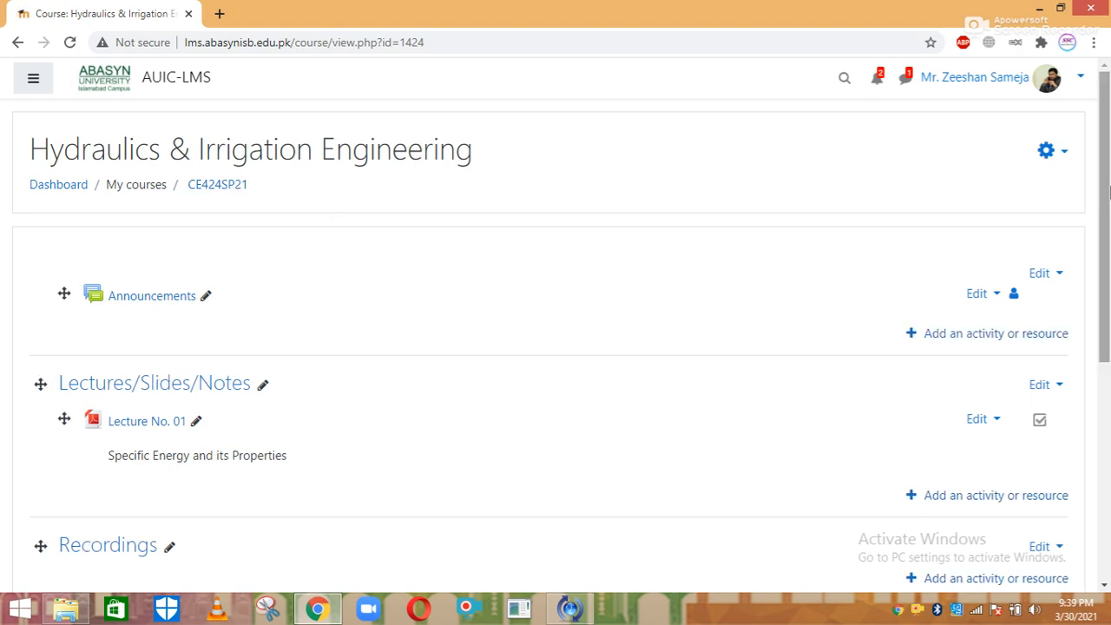
# Add an Assignment activity to the course's Assignments section
pyautogui.moveTo(1106, 228); pyautogui.dragTo(1107, 443)
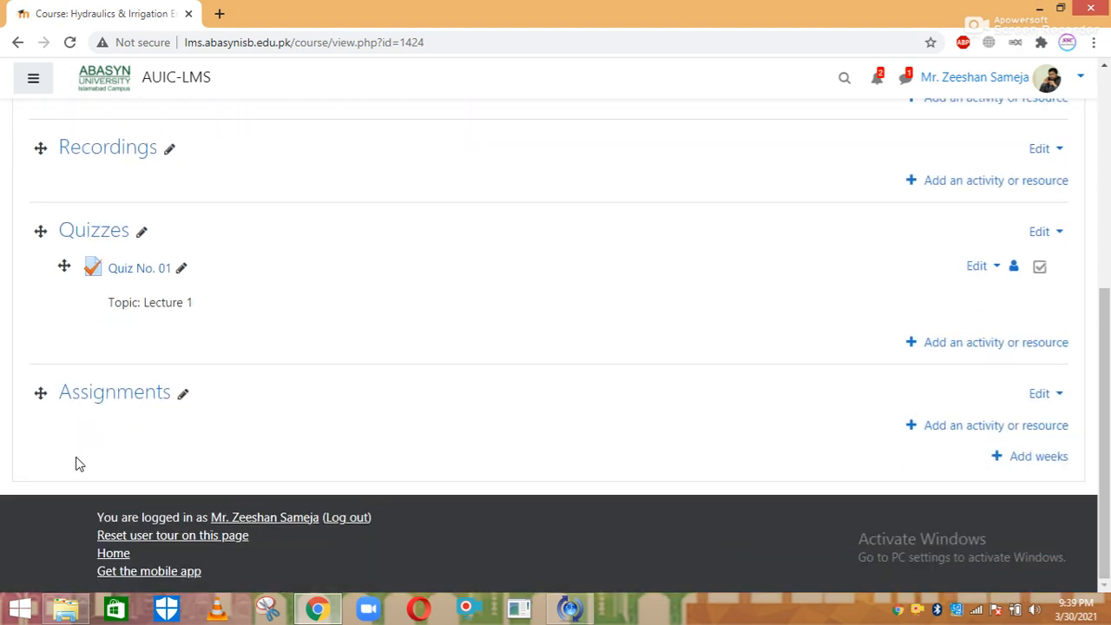
pyautogui.click(980, 427)
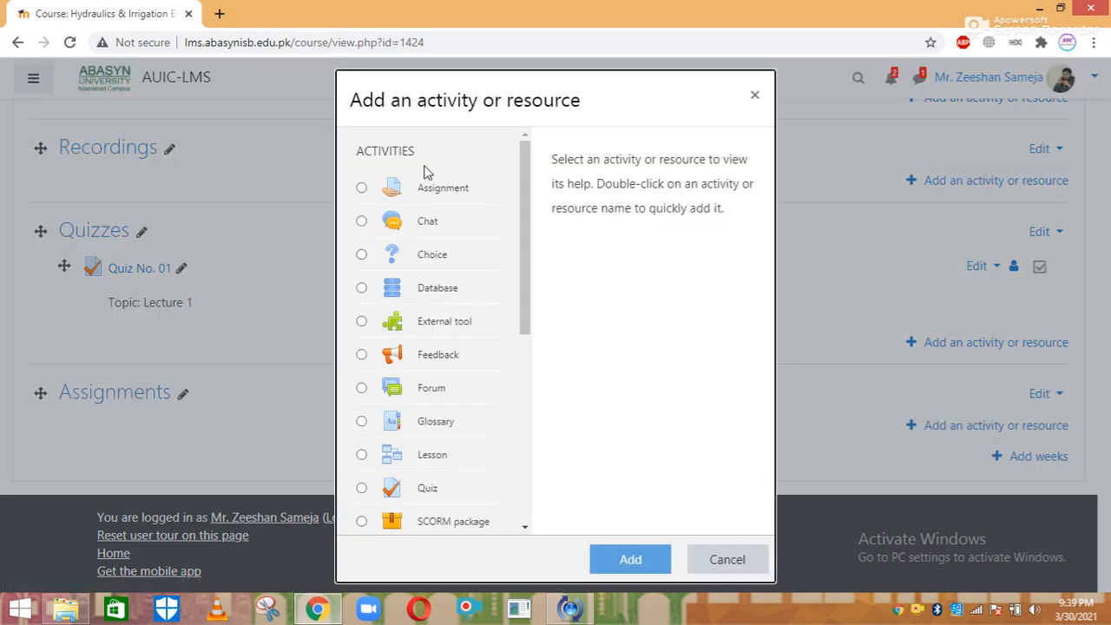
pyautogui.click(426, 188)
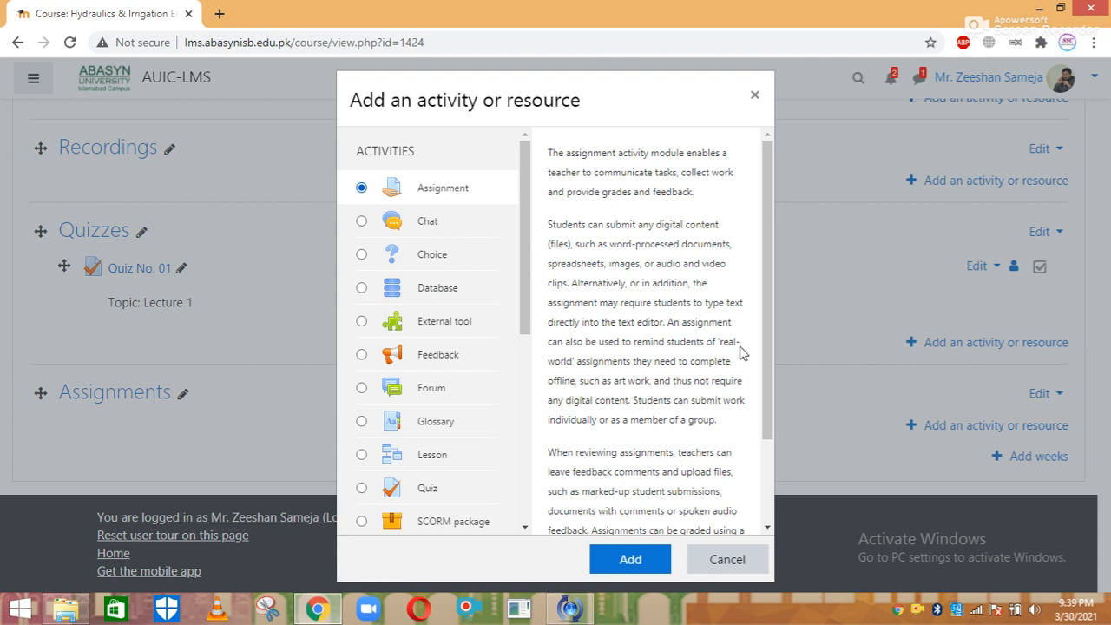
pyautogui.moveTo(764, 343); pyautogui.dragTo(765, 429)
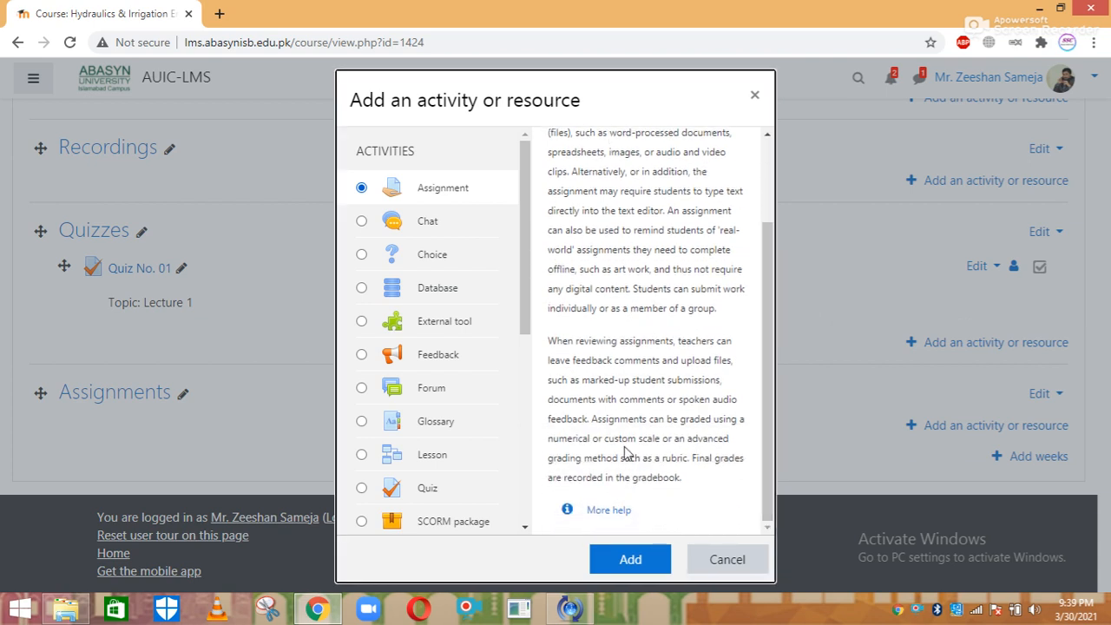
pyautogui.click(626, 558)
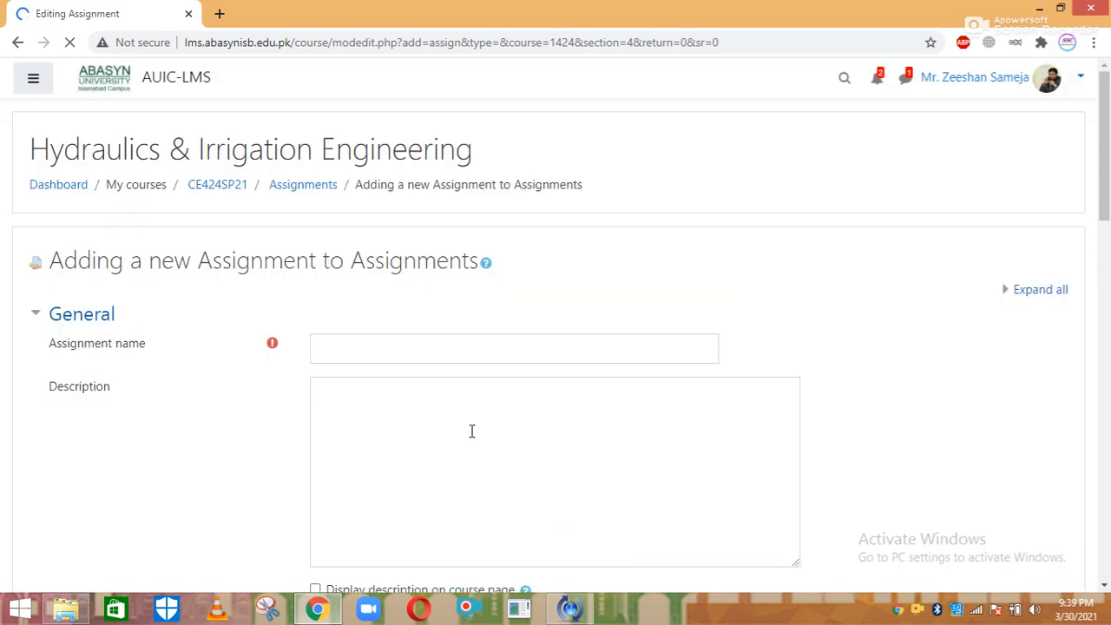
# Name it 'Assignment No. 01' with description 'Marks: 10' and 'Due Time: 1 week'
pyautogui.click(382, 346)
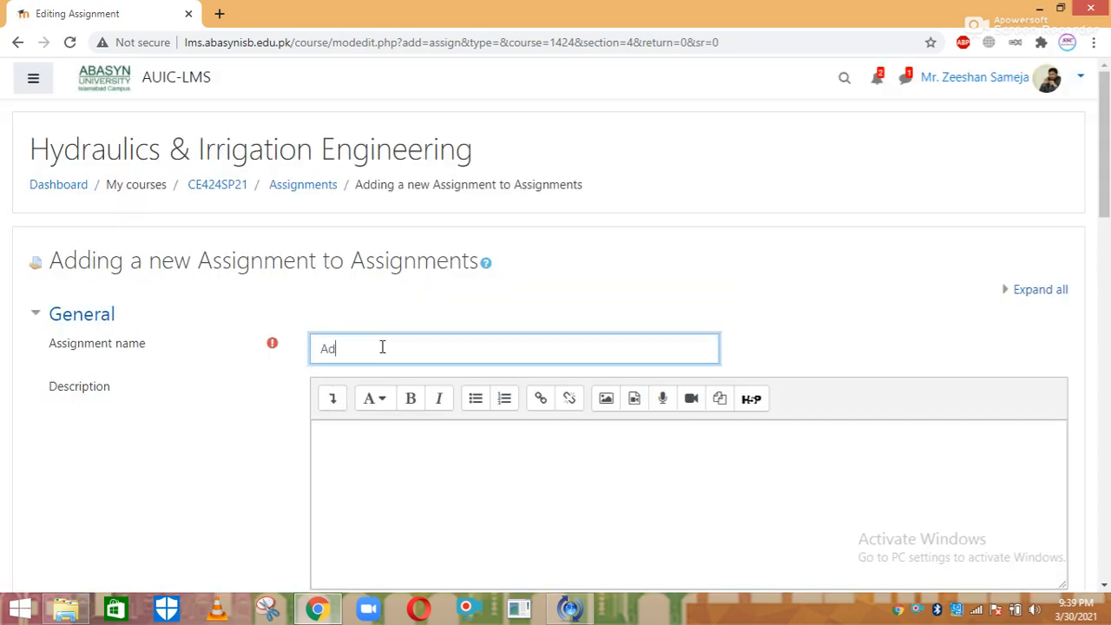
pyautogui.write('Assignment No. 01')
pyautogui.click(382, 428)
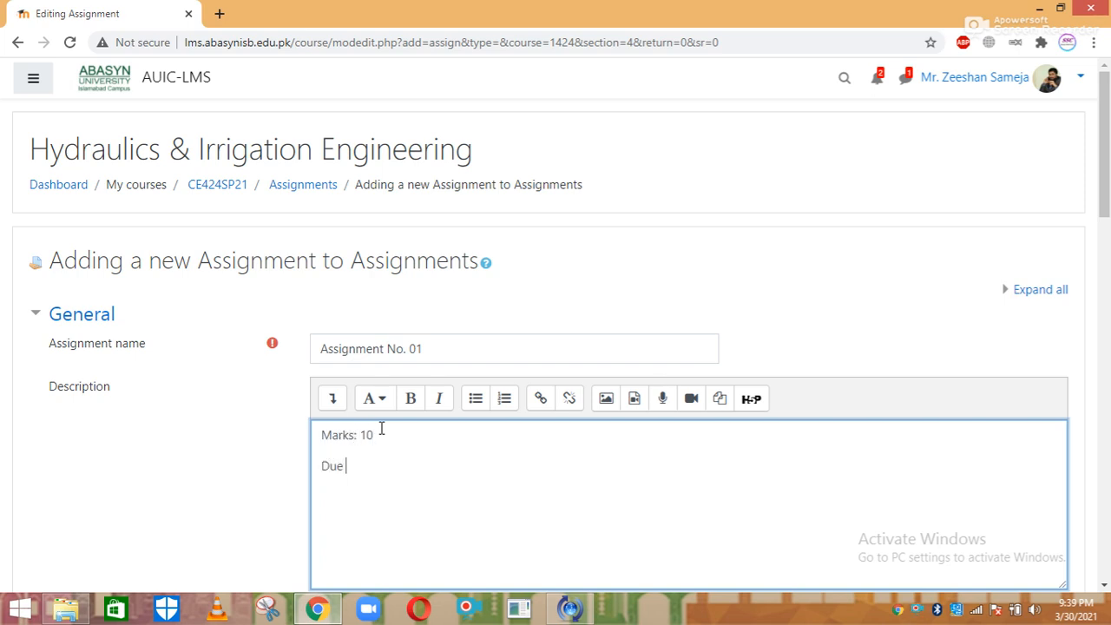
pyautogui.write('ime: 1 week')
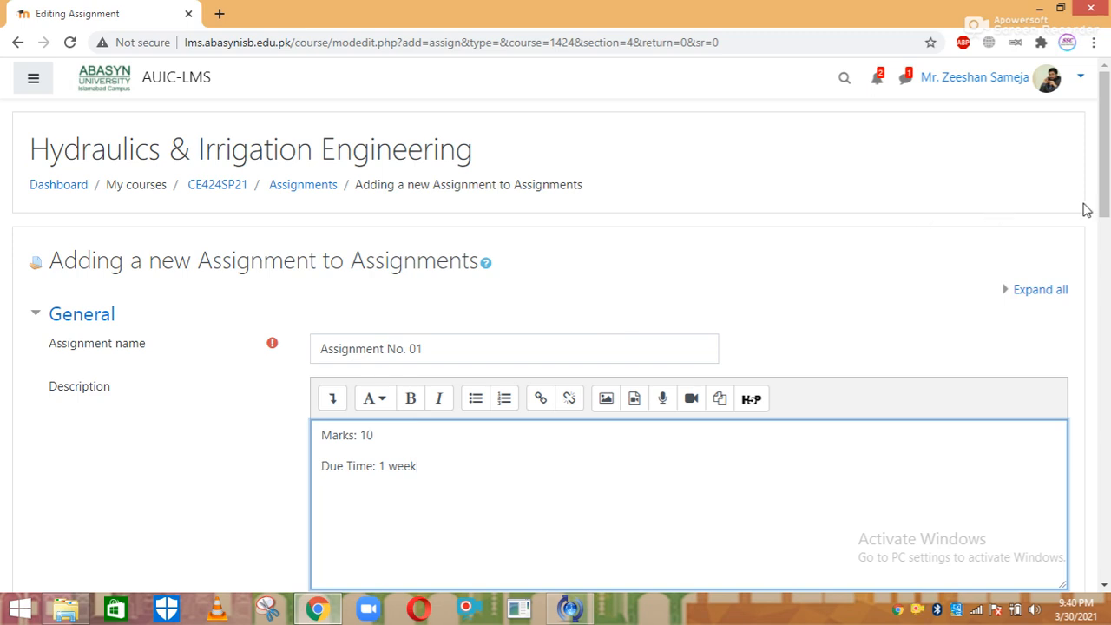
pyautogui.scroll(-5, 1106, 183)
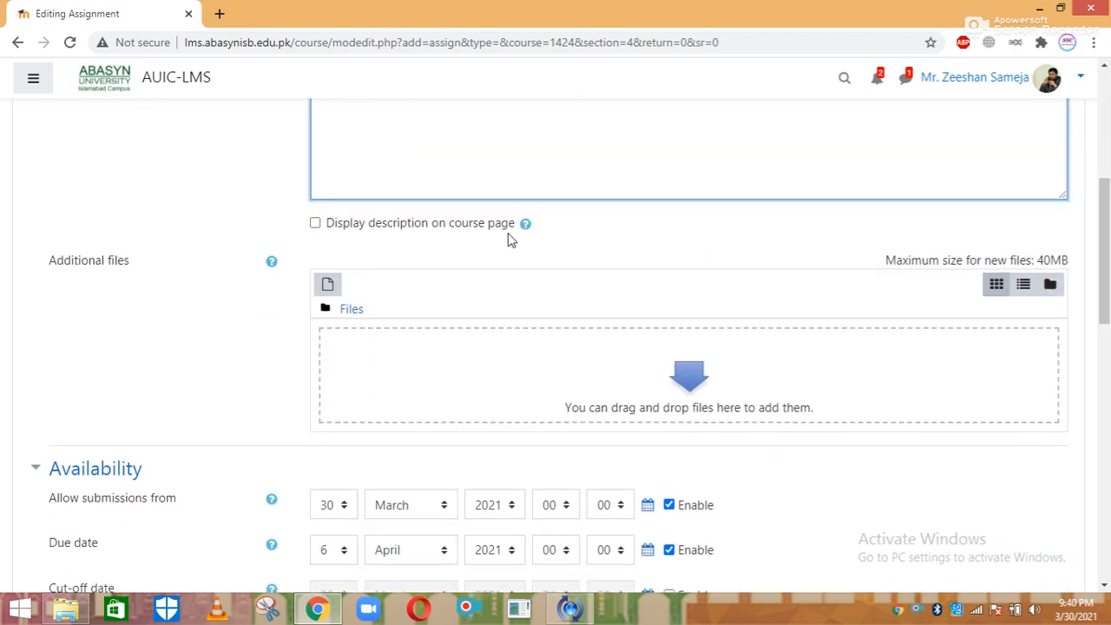
# Display the description on the course page, then browse to Assignments > Assignment No. 01 in Explorer
pyautogui.click(412, 223)
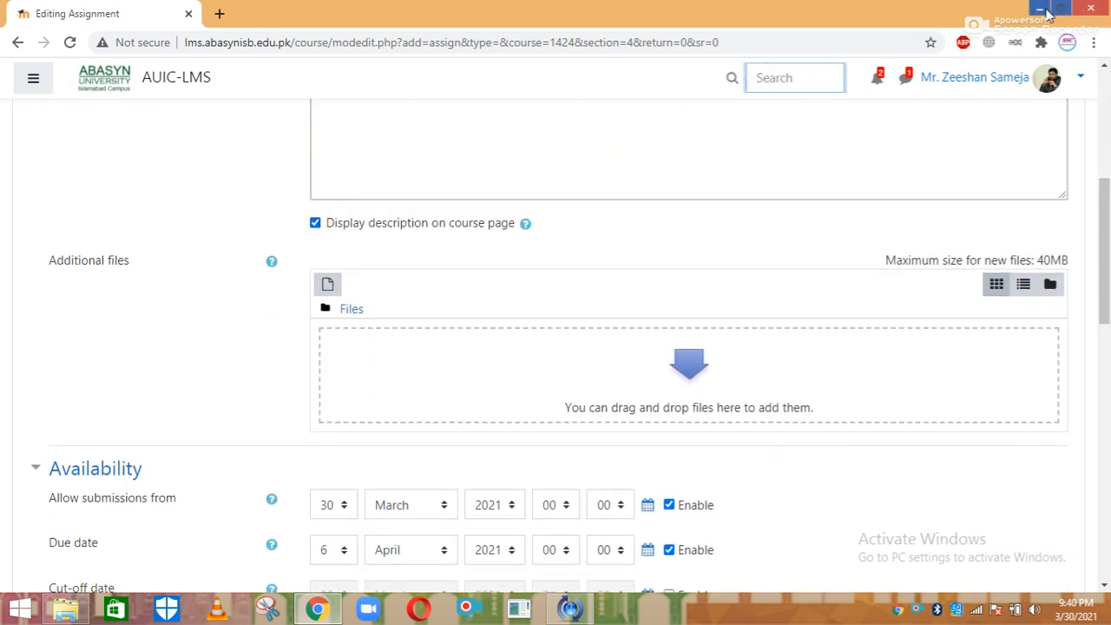
pyautogui.click(1039, 9)
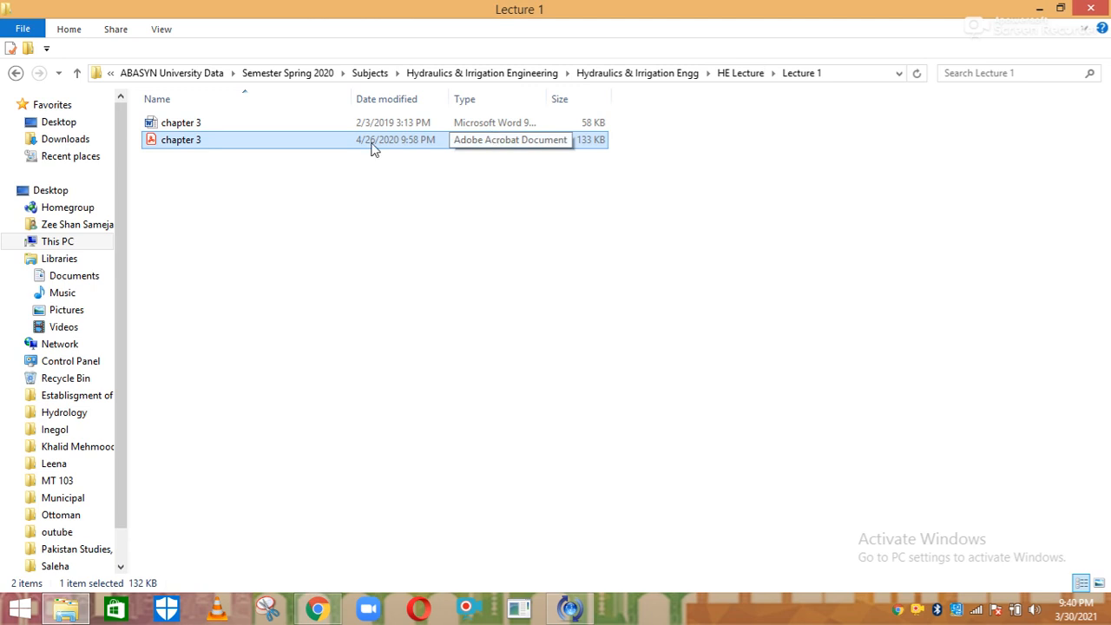
pyautogui.click(15, 75)
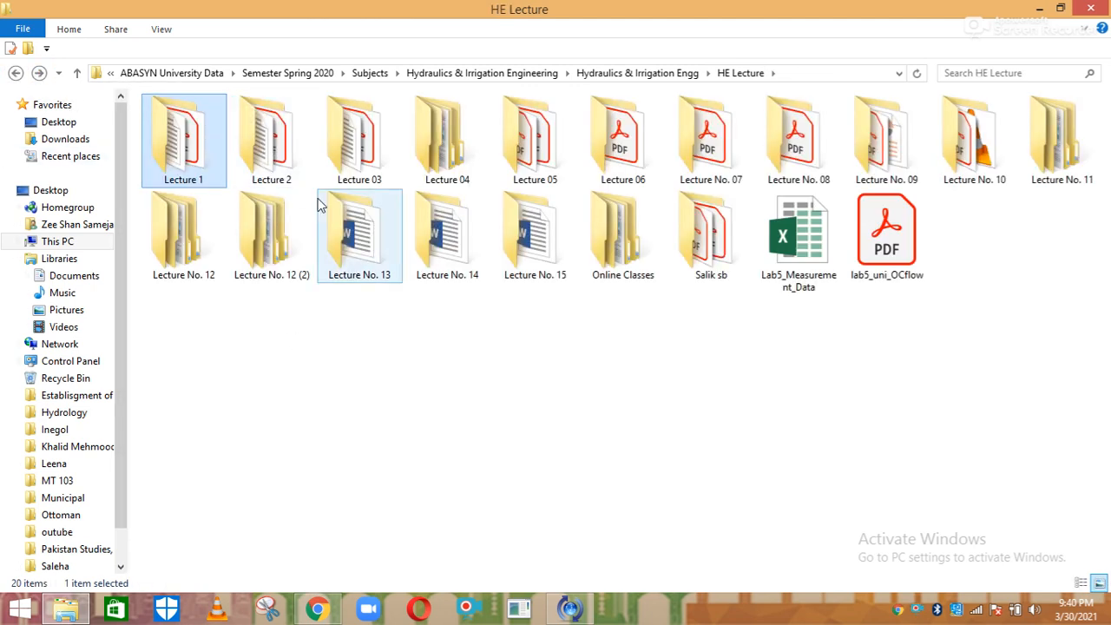
pyautogui.click(15, 73)
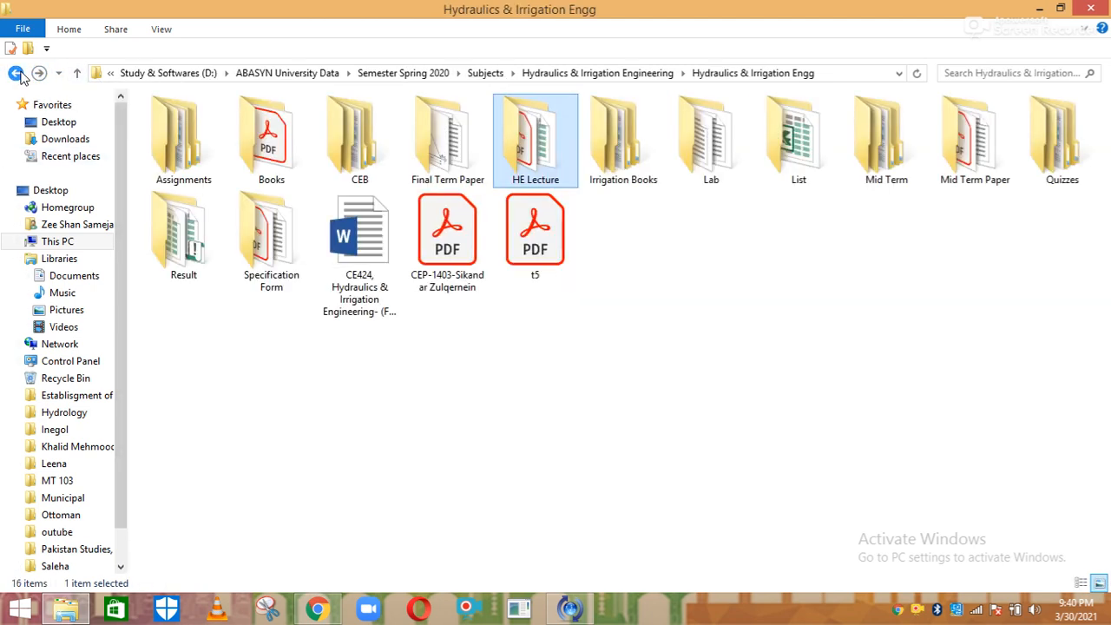
pyautogui.doubleClick(177, 144)
pyautogui.doubleClick(198, 162)
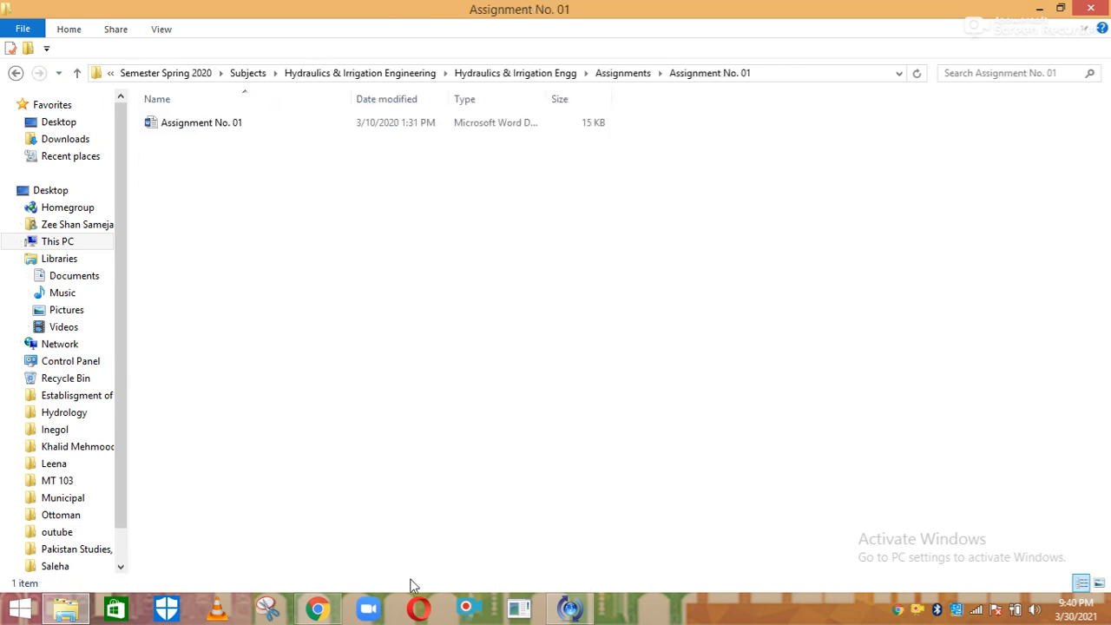
# Drag the Assignment No. 01 Word file into the assignment's Additional files area
pyautogui.click(328, 609)
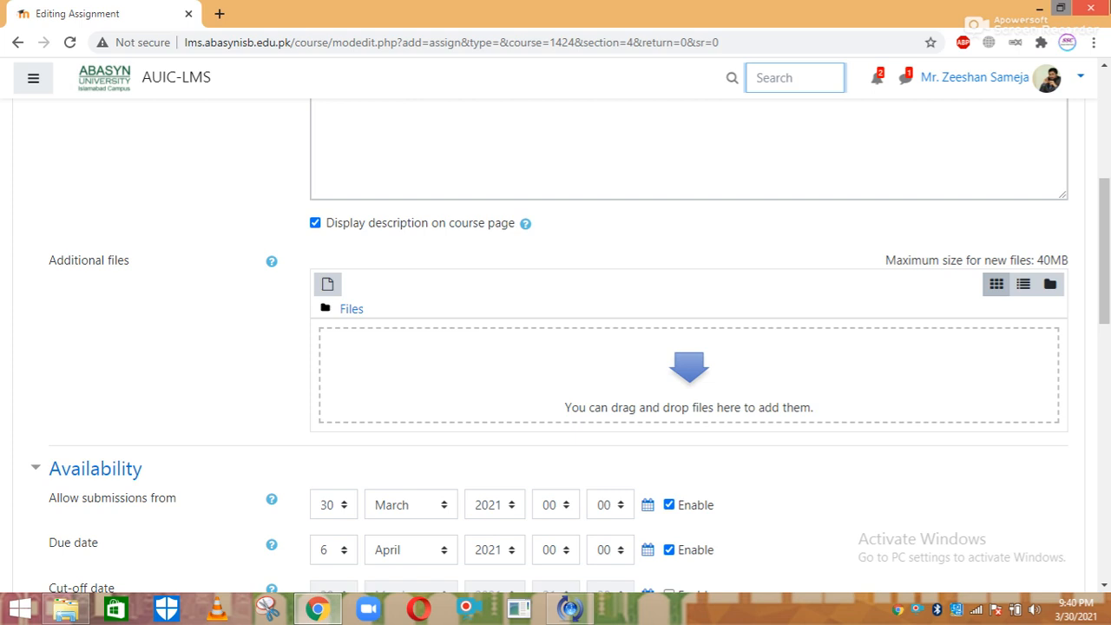
pyautogui.click(1060, 8)
pyautogui.moveTo(231, 130); pyautogui.dragTo(603, 546)
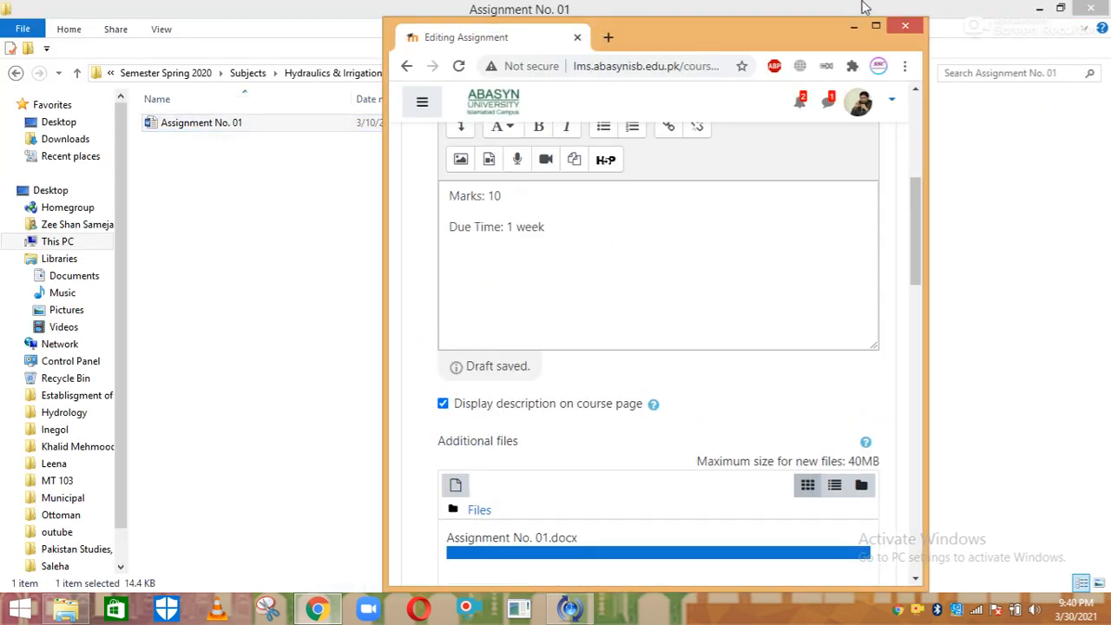
pyautogui.click(875, 25)
pyautogui.moveTo(1101, 193); pyautogui.dragTo(1108, 298)
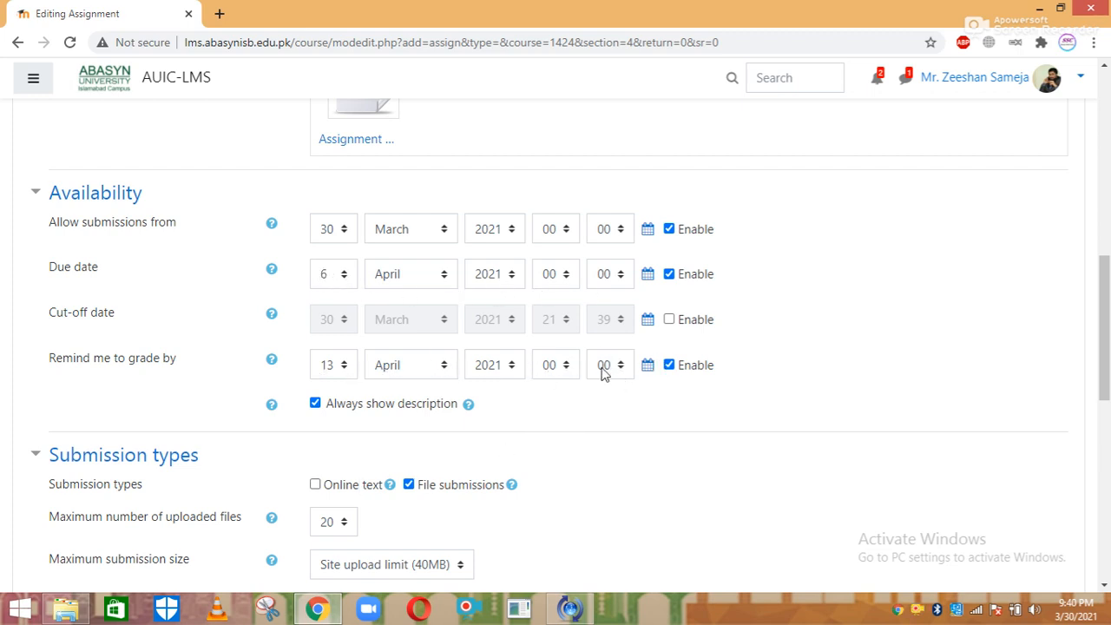
# Limit submissions to a maximum of 1 uploaded file
pyautogui.moveTo(1100, 320); pyautogui.dragTo(1104, 384)
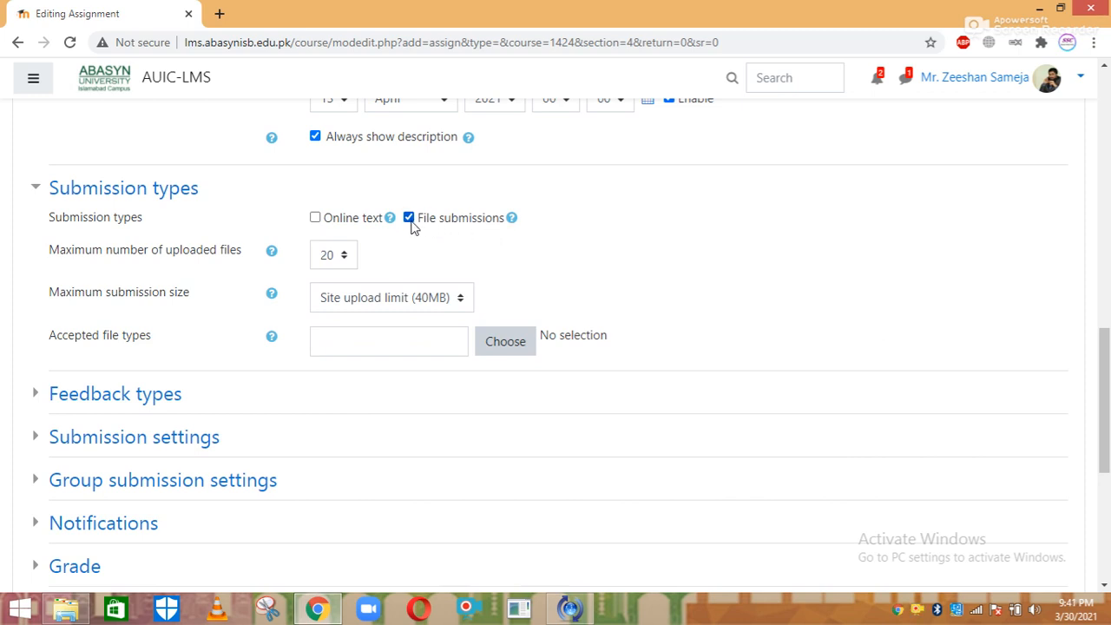
pyautogui.click(344, 259)
pyautogui.press('Up')
pyautogui.press('Up')
pyautogui.press('Up')
pyautogui.press('Up')
pyautogui.press('Up')
pyautogui.press('Up')
pyautogui.press('Up')
pyautogui.press('Up')
pyautogui.press('Up')
pyautogui.press('Up')
pyautogui.press('Up')
pyautogui.press('Up')
pyautogui.press('Up')
pyautogui.press('Up')
pyautogui.press('Up')
pyautogui.press('Up')
pyautogui.press('Up')
pyautogui.press('Up')
pyautogui.press('Up')
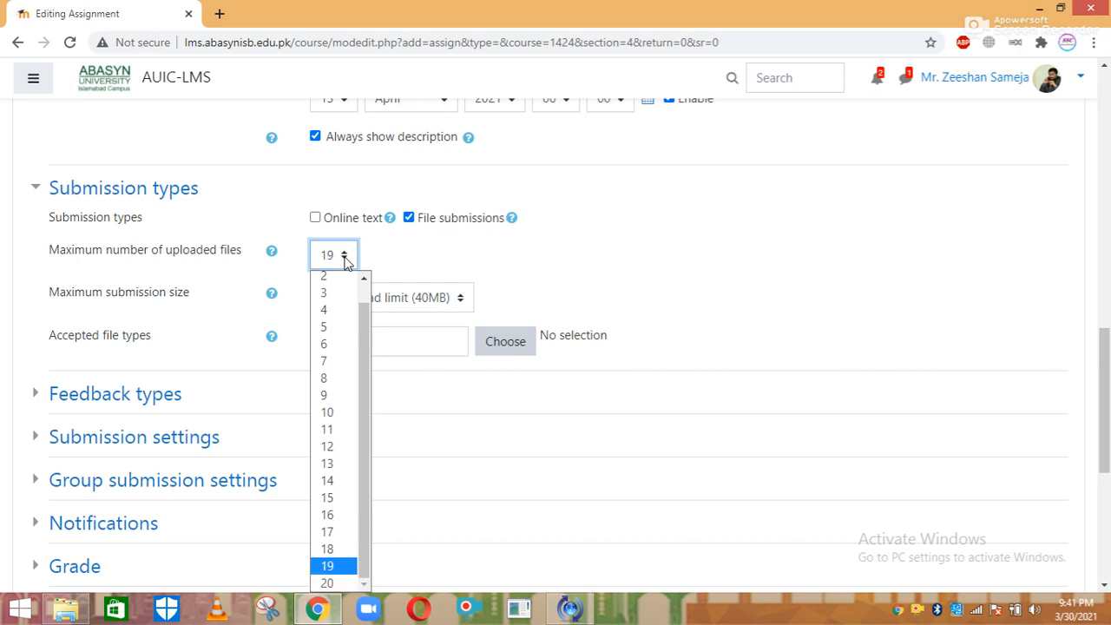
pyautogui.press('Return')
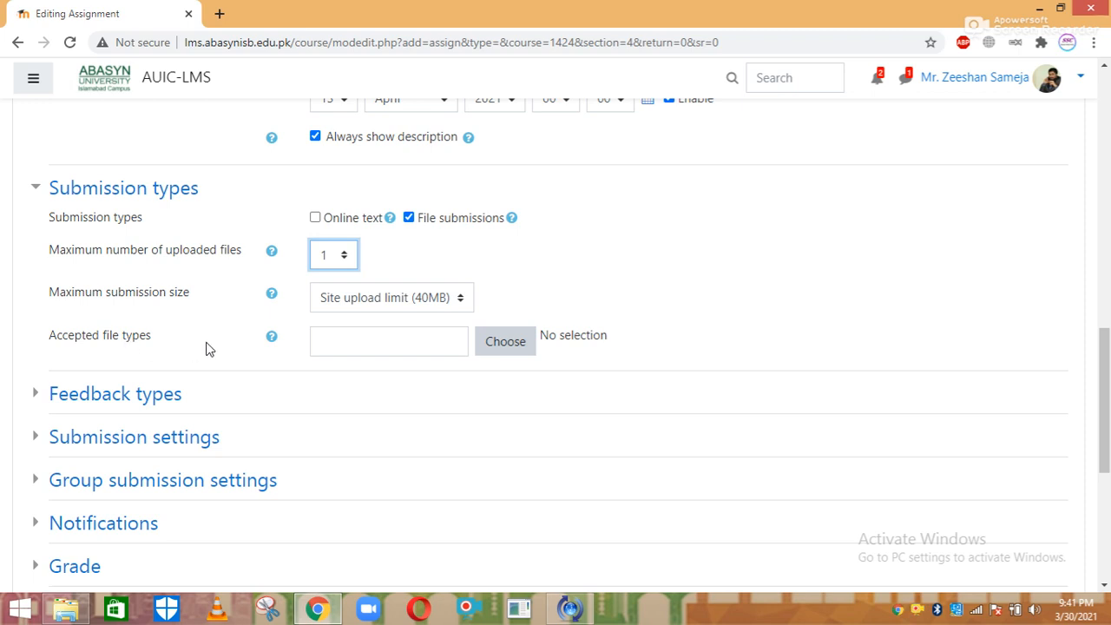
# Set the submission's accepted file types to All file types (*)
pyautogui.click(505, 343)
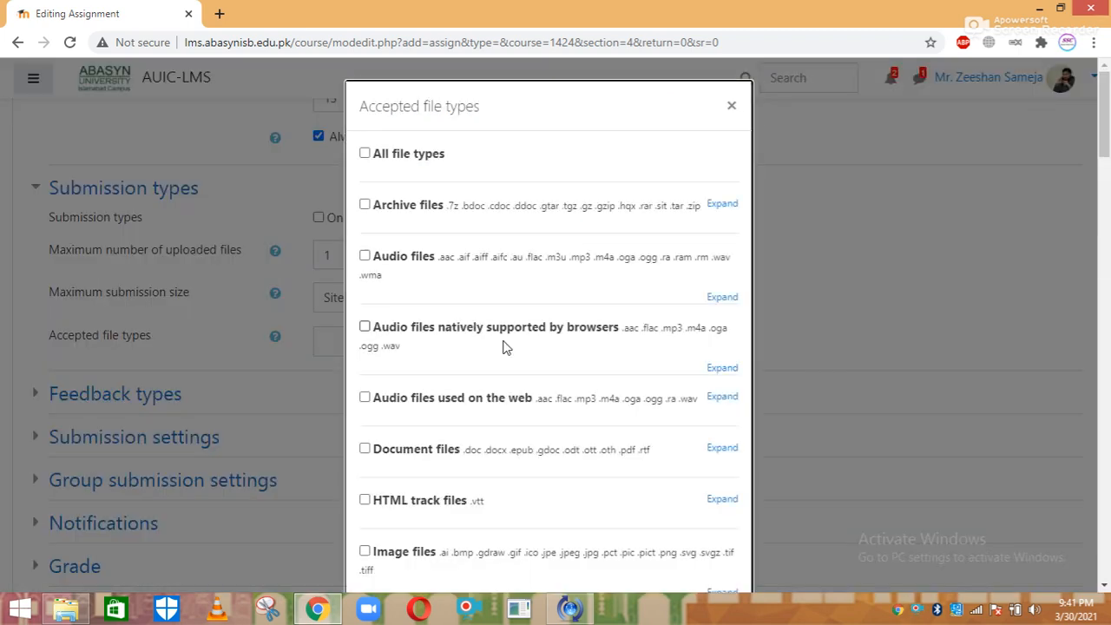
pyautogui.click(402, 156)
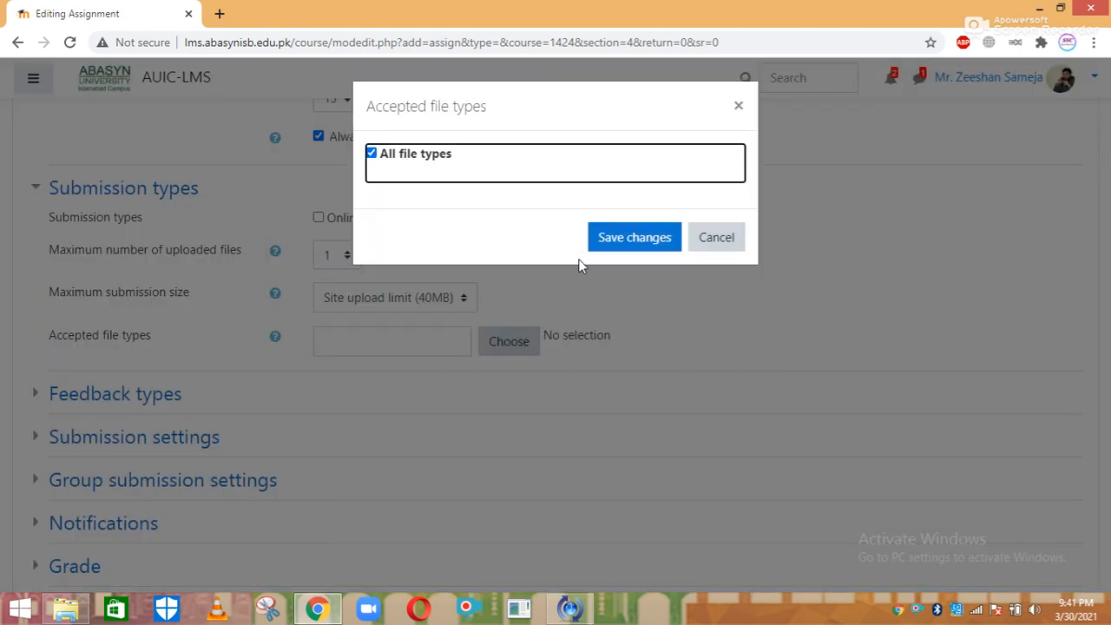
pyautogui.click(626, 237)
pyautogui.scroll(-3, 657, 386)
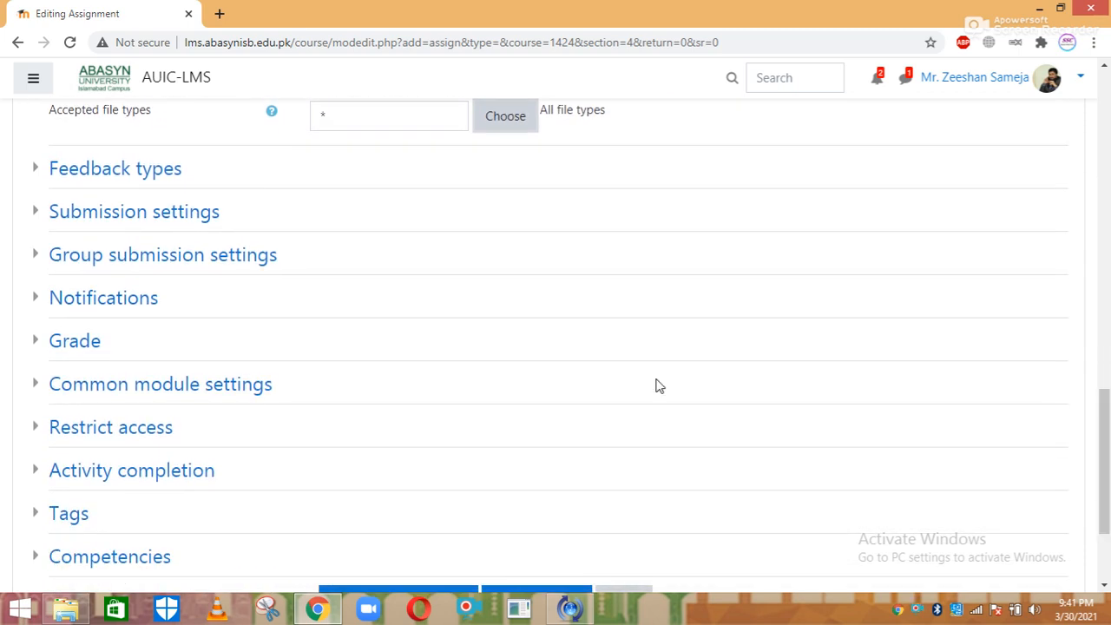
# Change the maximum grade from 100 to 10, then save and display the assignment
pyautogui.click(63, 343)
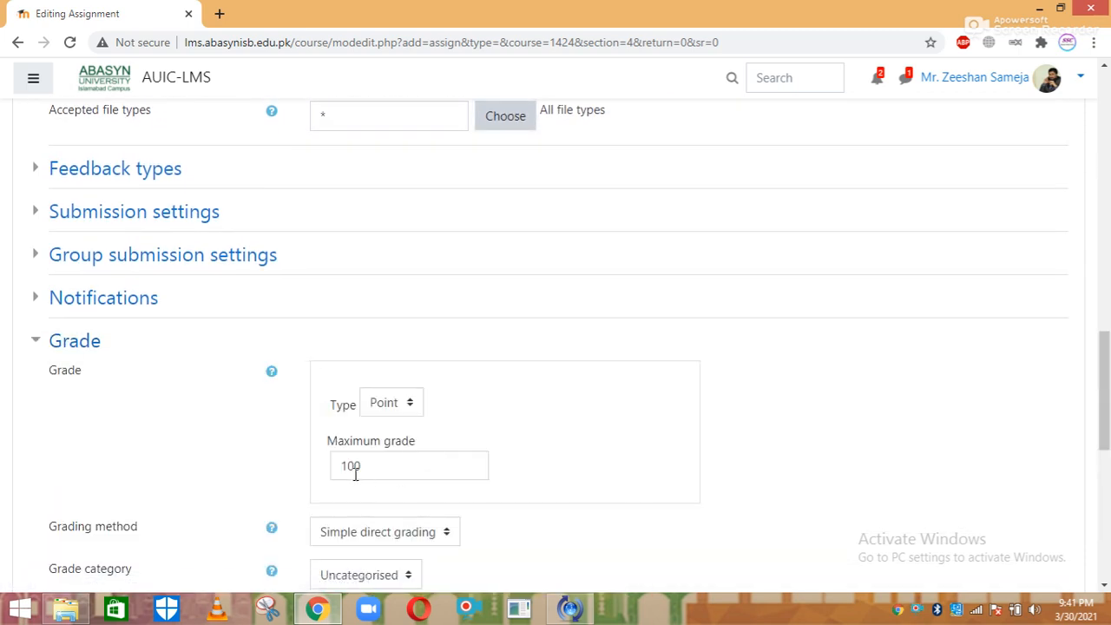
pyautogui.moveTo(364, 467); pyautogui.dragTo(348, 469)
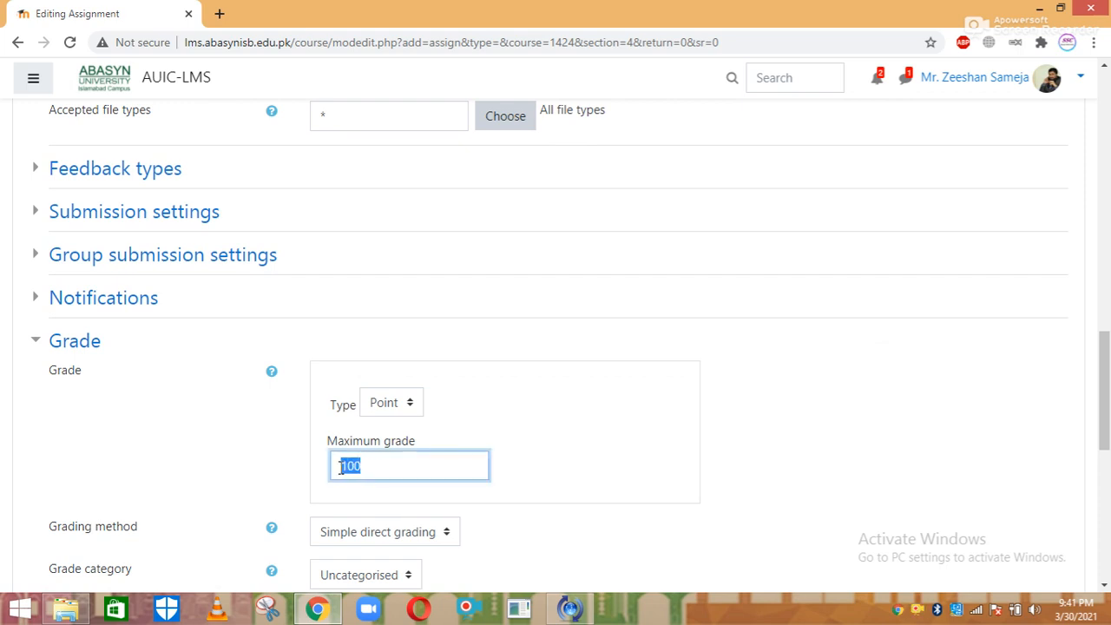
pyautogui.press('BackSpace')
pyautogui.click(865, 441)
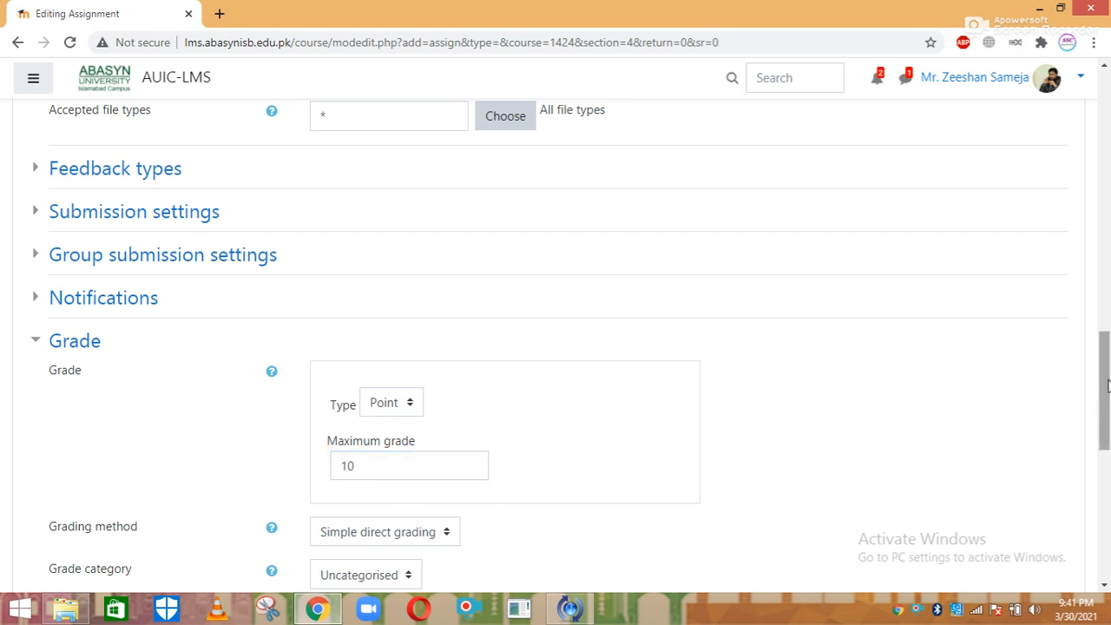
pyautogui.moveTo(1108, 385); pyautogui.dragTo(1107, 518)
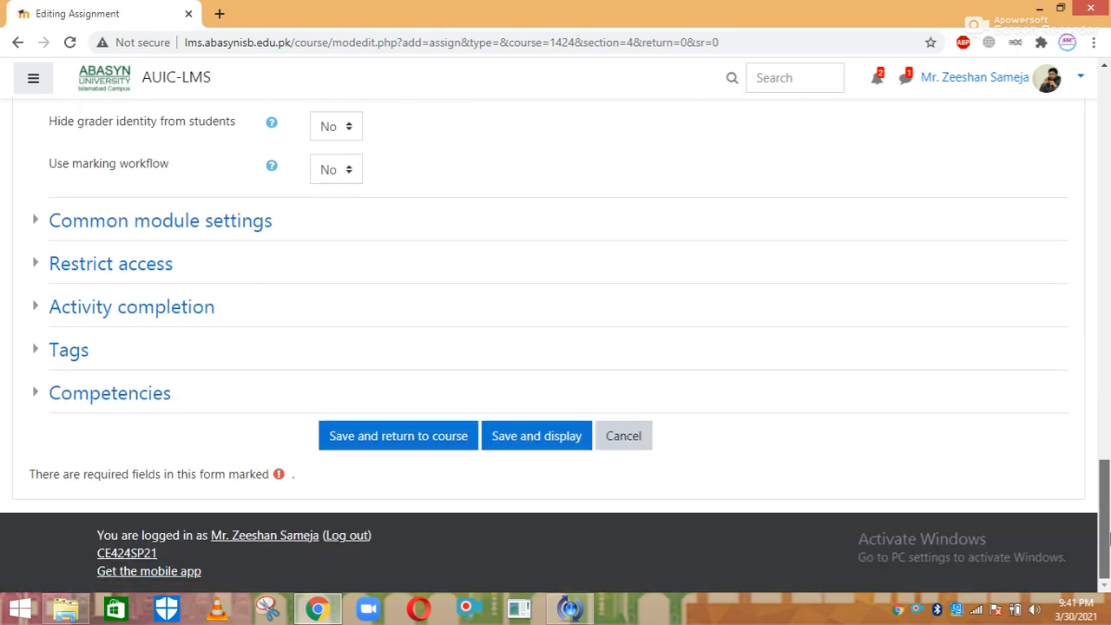
pyautogui.click(517, 443)
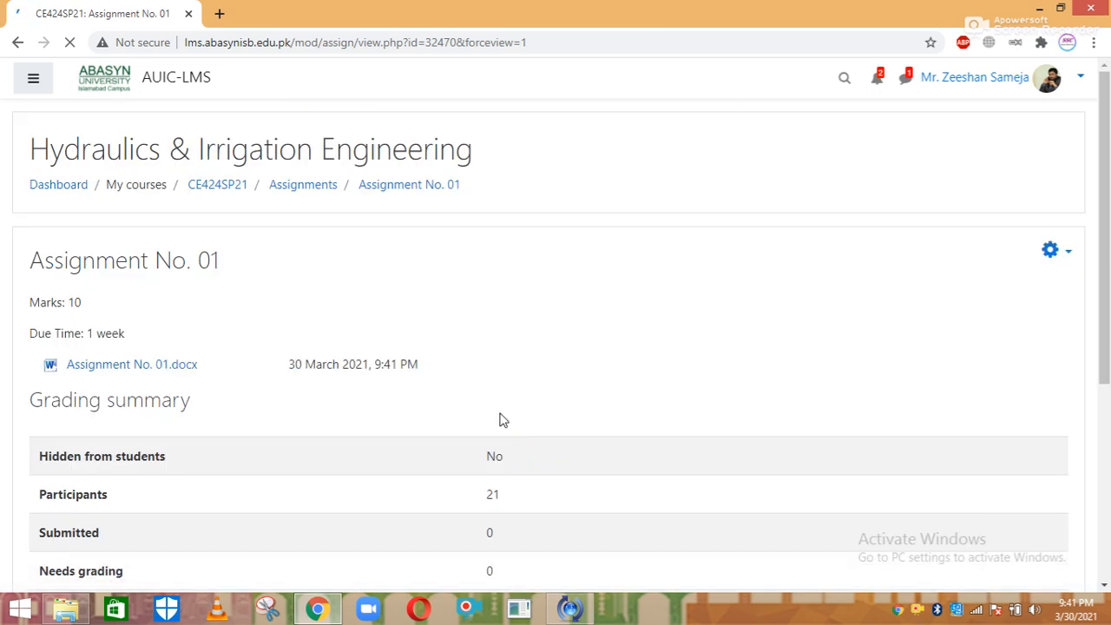
# Return from Assignment No. 01 to the CE424SP21 Hydraulics & Irrigation Engineering course page
pyautogui.moveTo(1107, 202); pyautogui.dragTo(1108, 274)
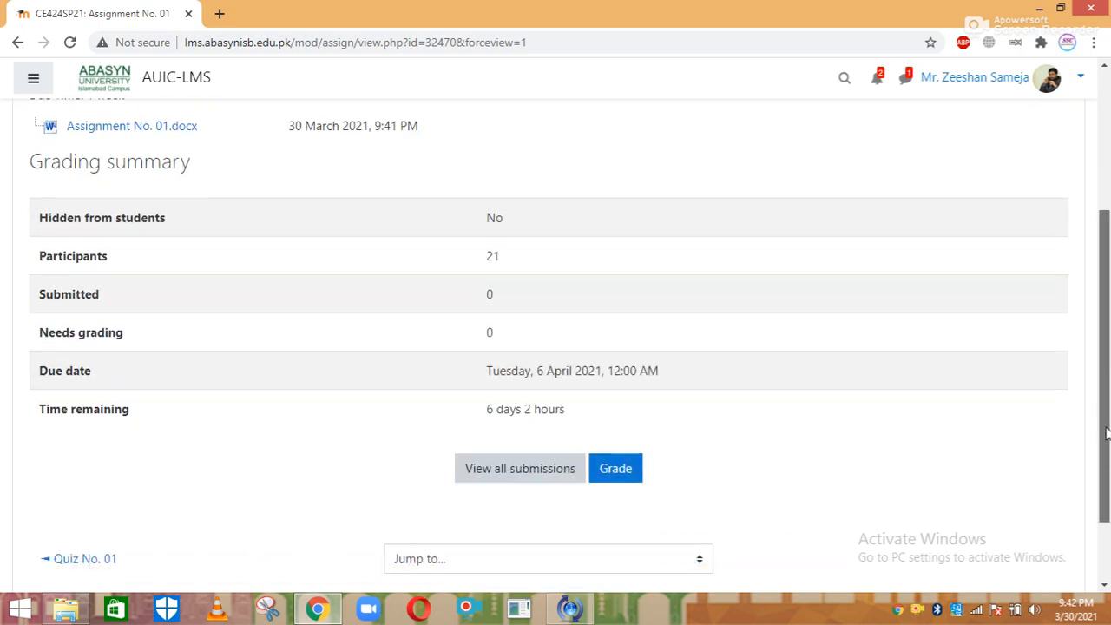
pyautogui.moveTo(1104, 368); pyautogui.dragTo(1105, 276)
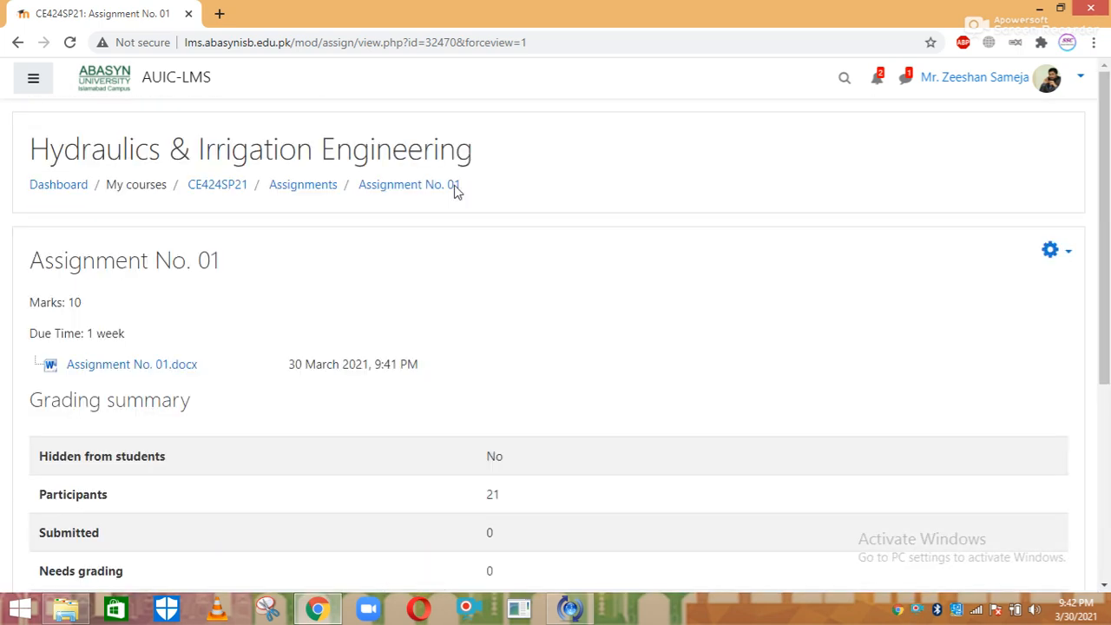
pyautogui.click(219, 188)
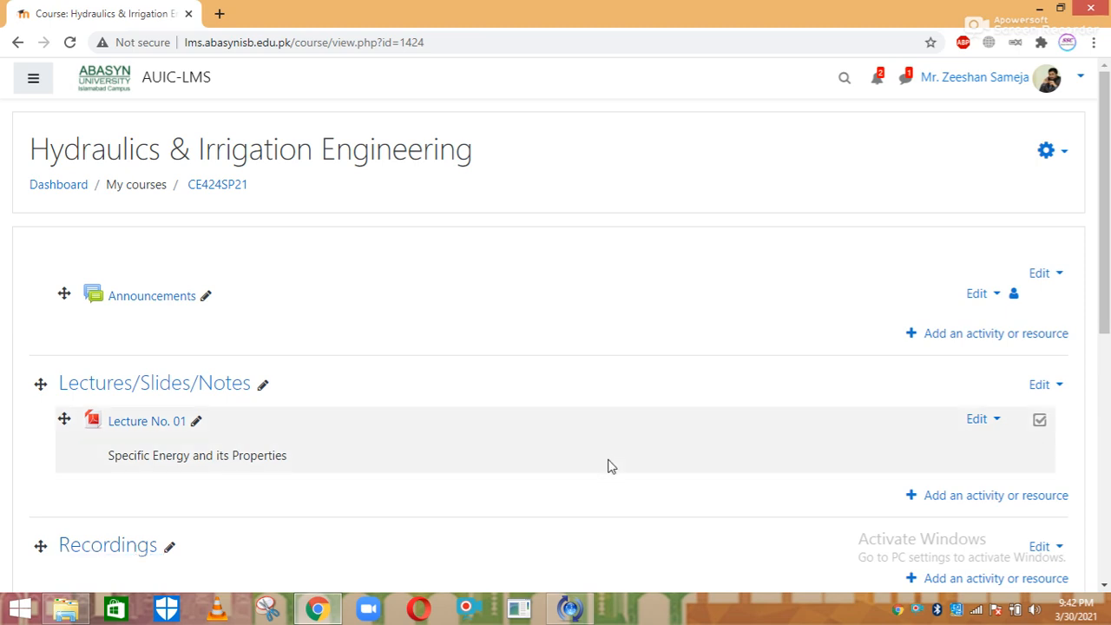
# Confirm Quiz No. 01 and Assignment No. 01 are listed, then open the course gear menu
pyautogui.scroll(-2, 869, 284)
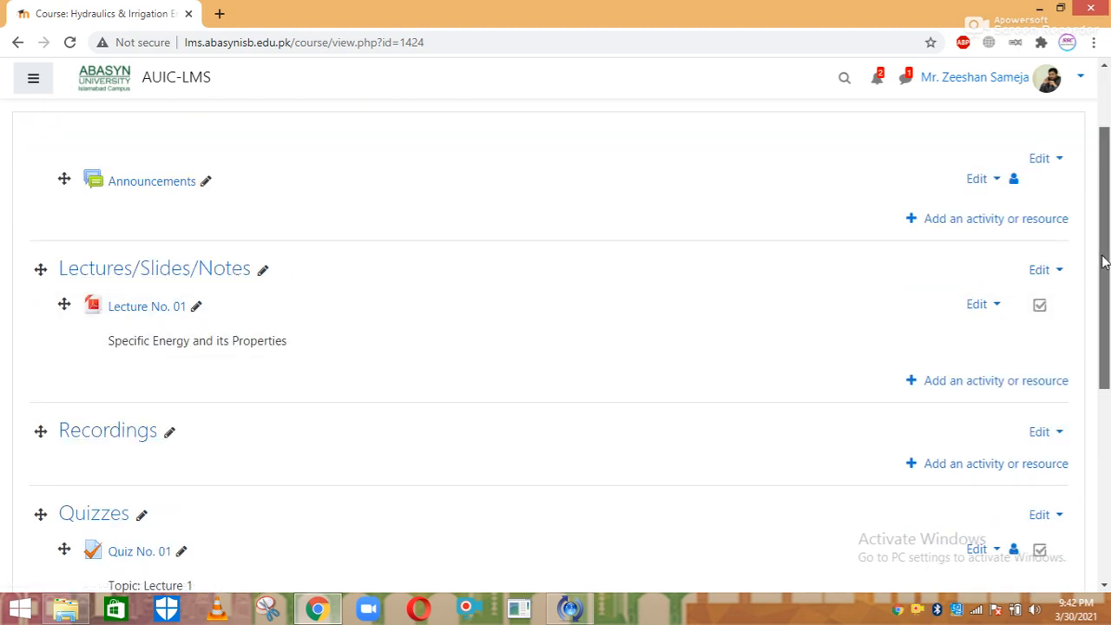
pyautogui.moveTo(1103, 260); pyautogui.dragTo(1103, 364)
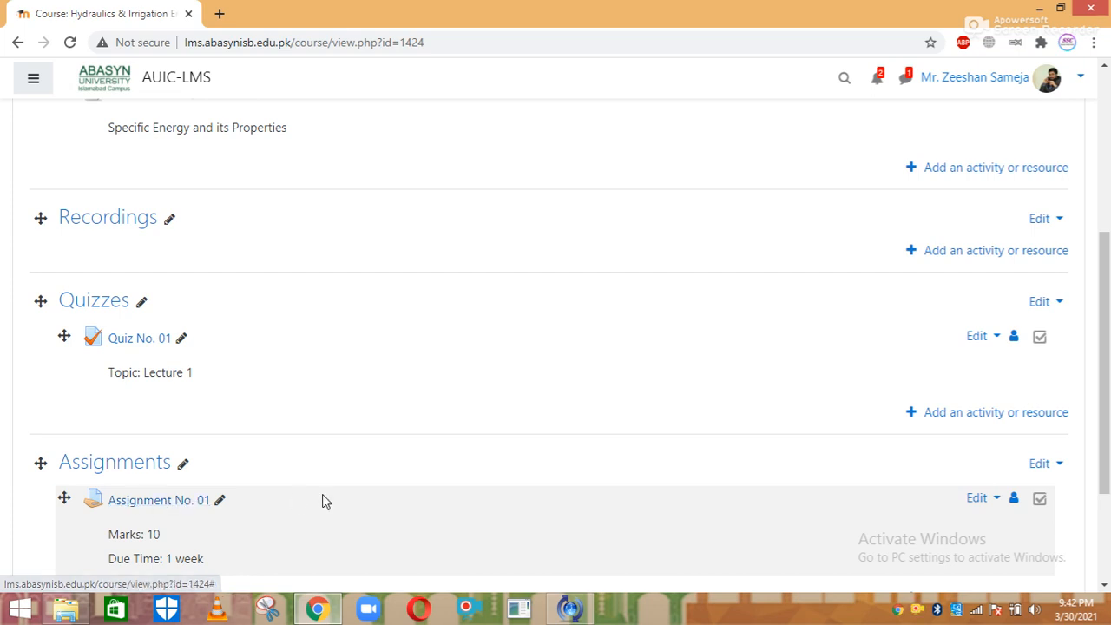
pyautogui.scroll(-2, 1107, 425)
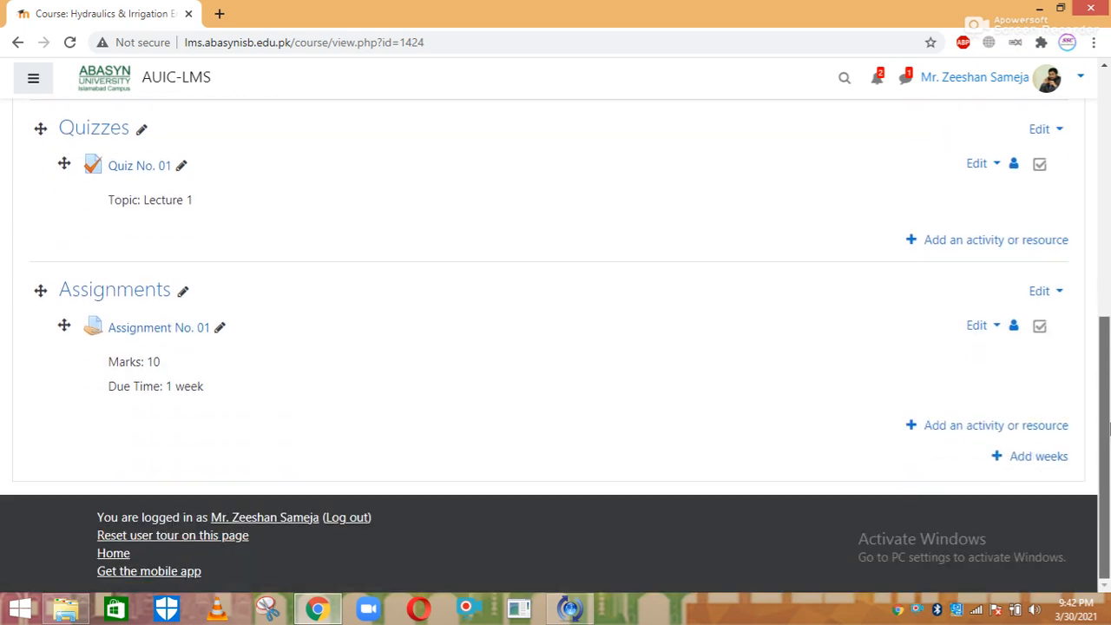
pyautogui.moveTo(1107, 425); pyautogui.dragTo(1109, 152)
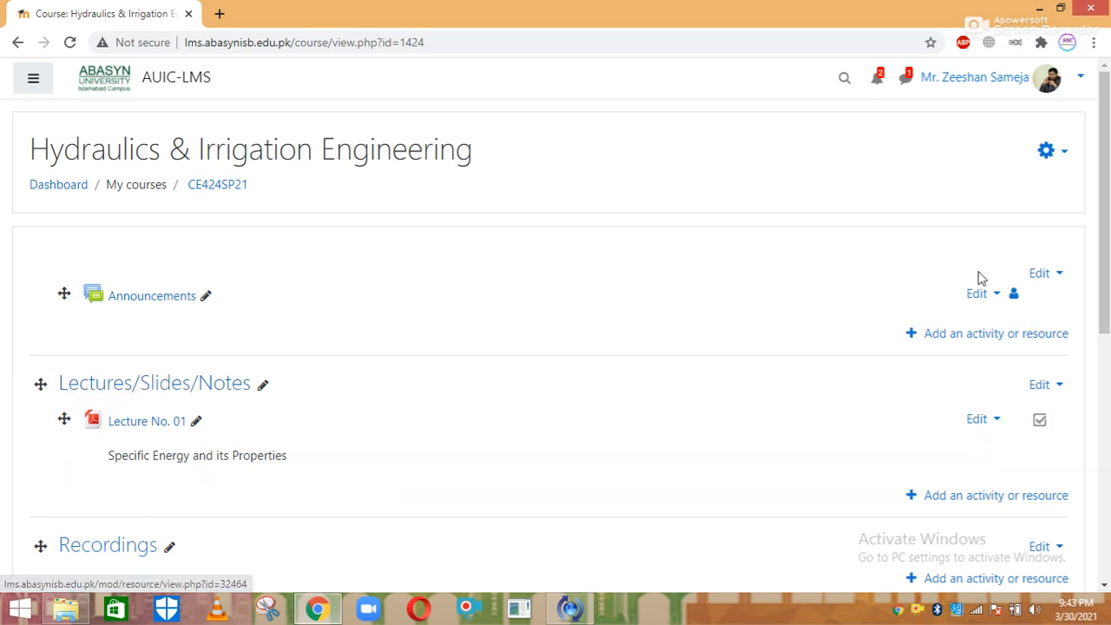
pyautogui.moveTo(1107, 227); pyautogui.dragTo(1107, 339)
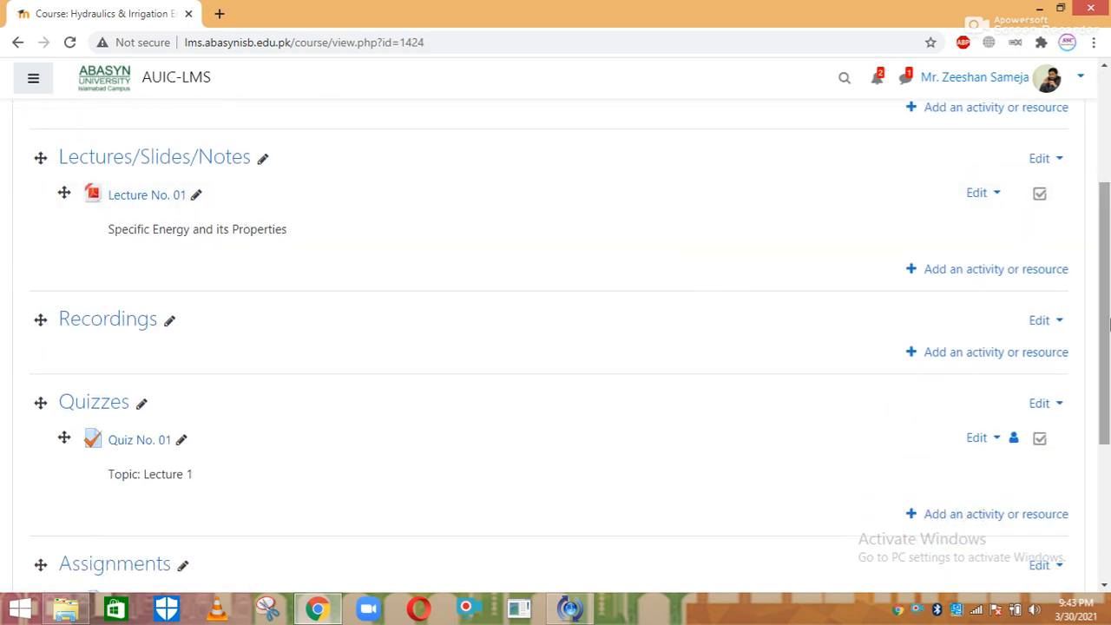
pyautogui.moveTo(1106, 282); pyautogui.dragTo(1105, 172)
pyautogui.click(1049, 150)
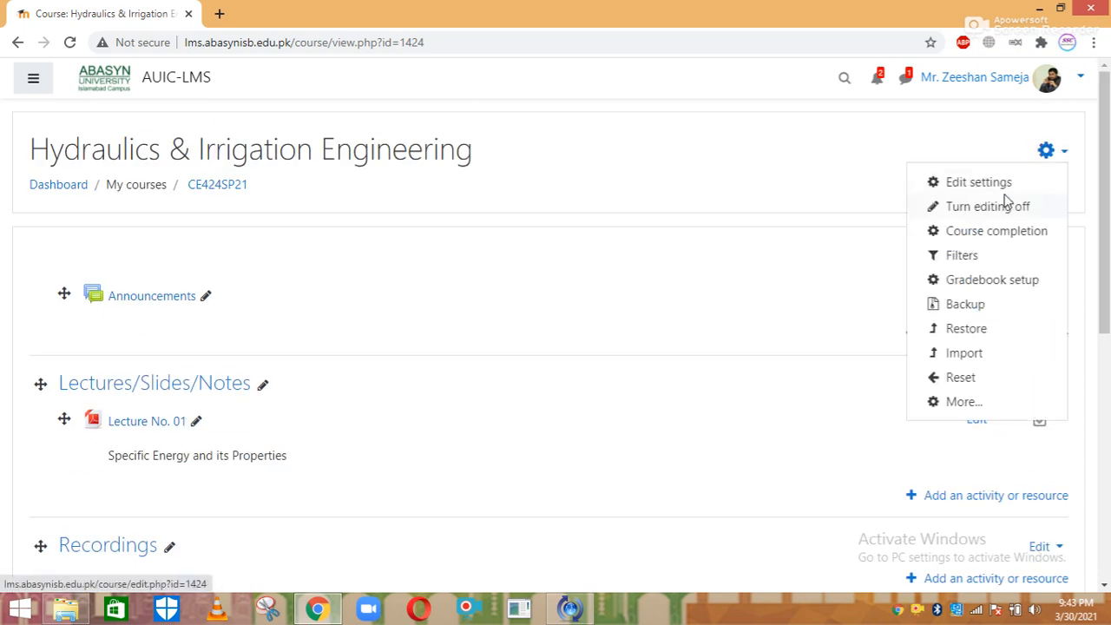
# Turn editing off so Lecture, Quiz and Assignment No. 01 display as students see them
pyautogui.click(998, 212)
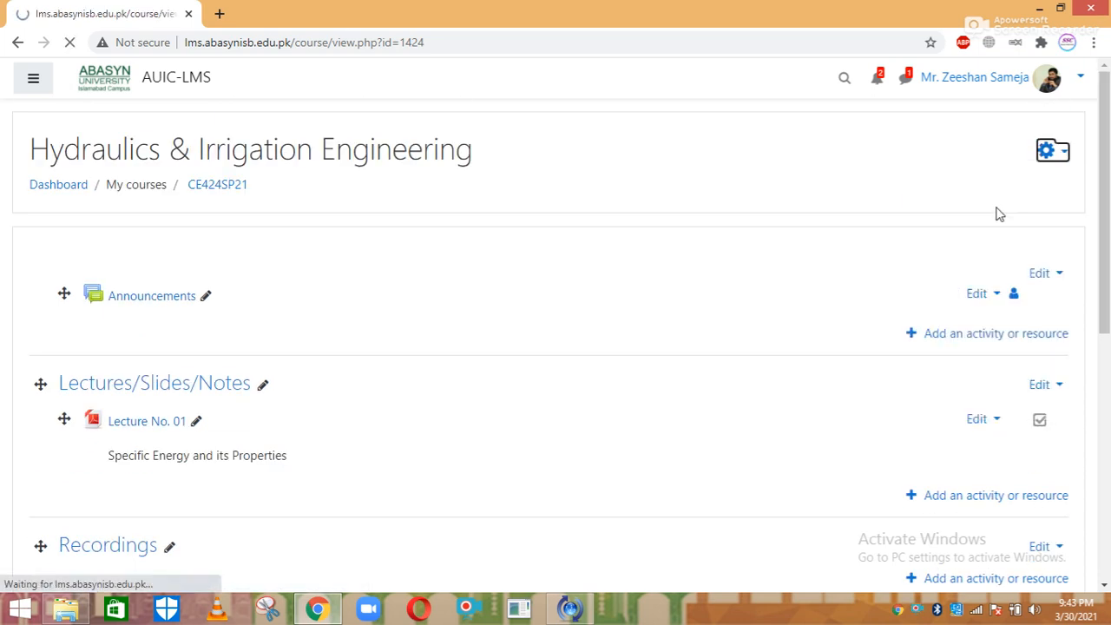
pyautogui.moveTo(1107, 194); pyautogui.dragTo(1108, 150)
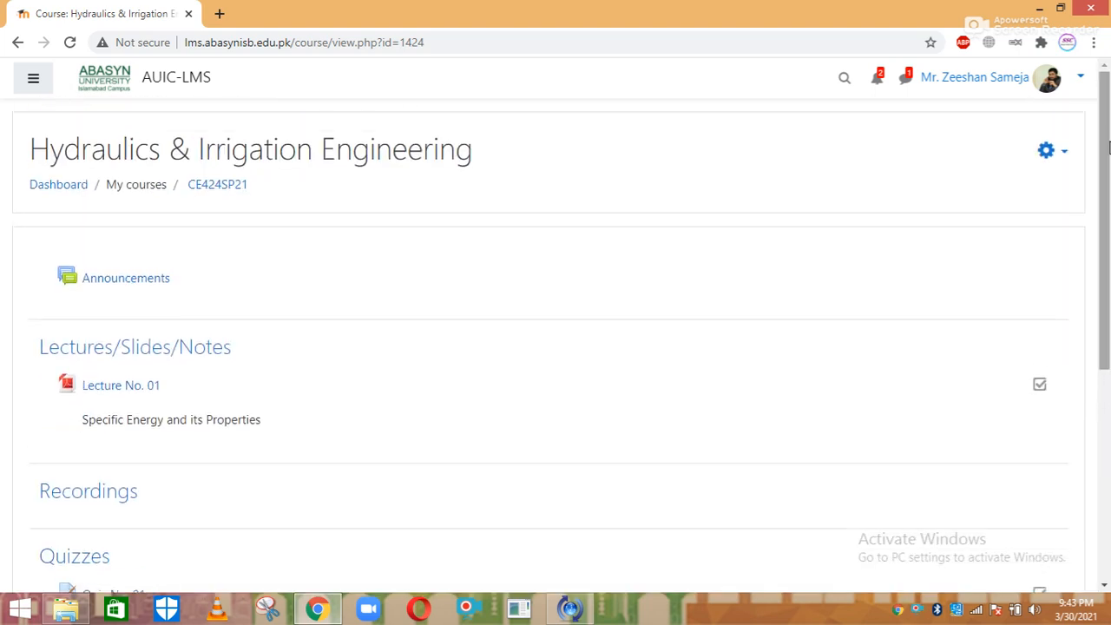